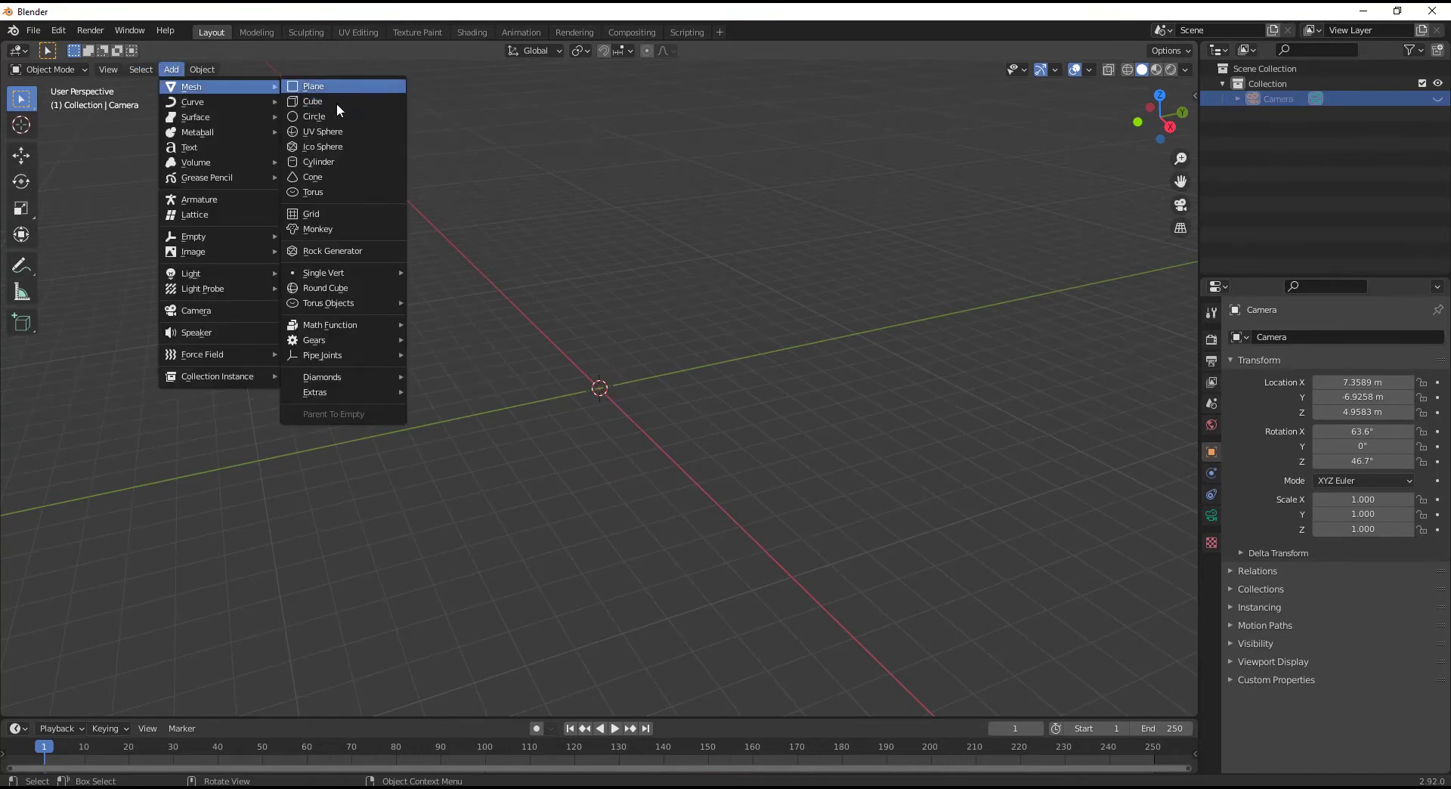
Add a cylinder mesh with 12 vertices at the world origin.
{"action": "left_click", "coordinate": [319, 162]}
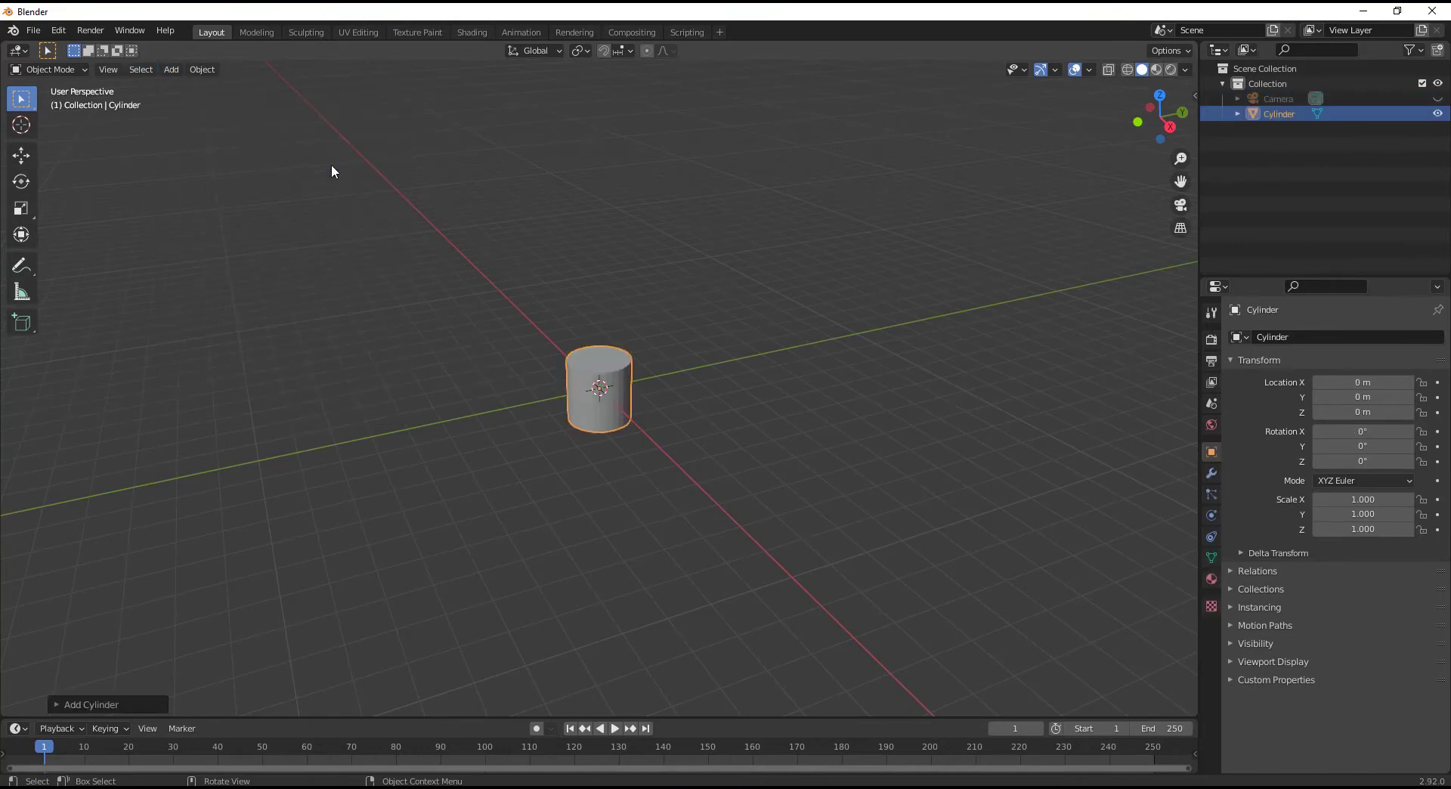
{"action": "left_click", "coordinate": [128, 703]}
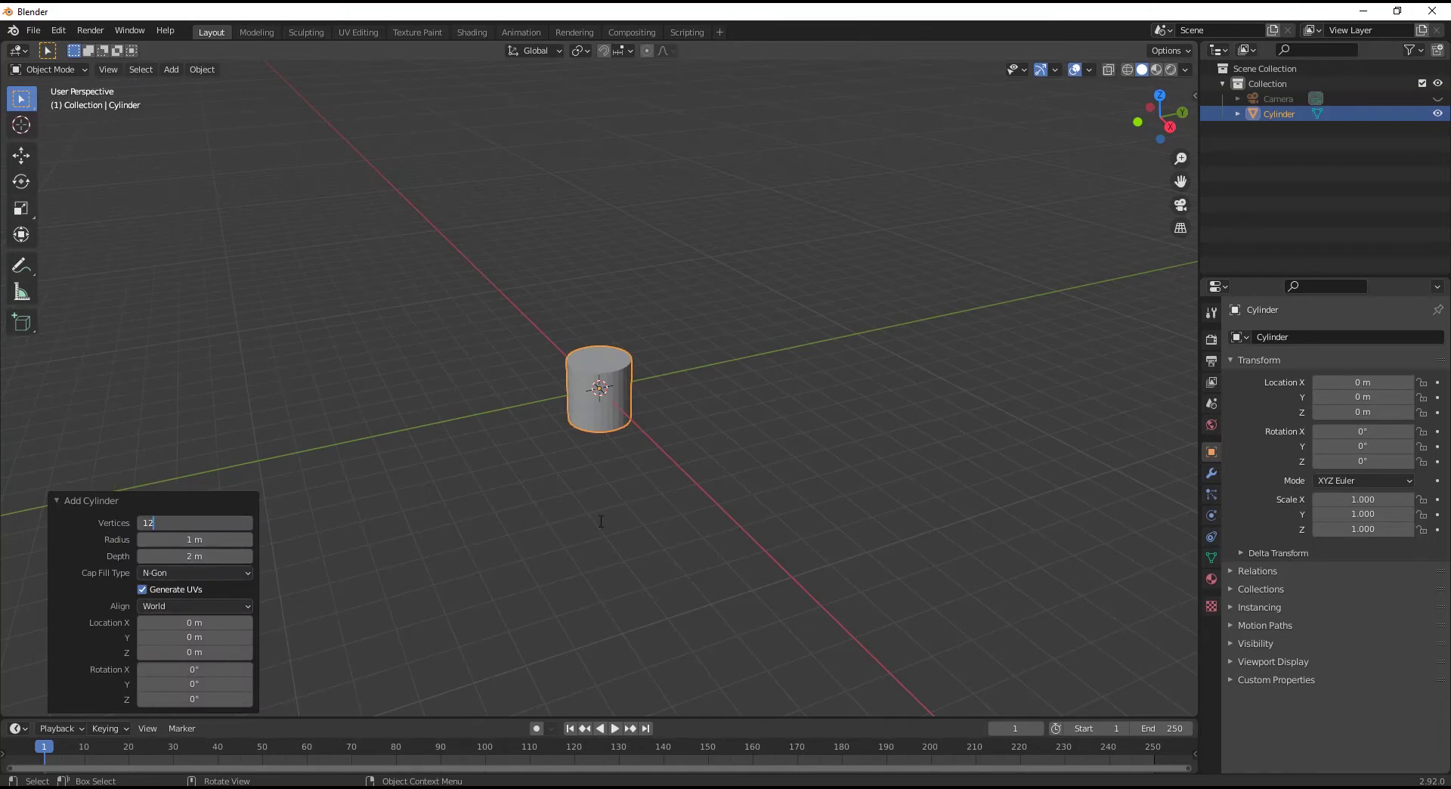
{"action": "left_click", "coordinate": [702, 449]}
{"action": "mouse_move", "coordinate": [632, 423]}
{"action": "middle_mouse_down"}
{"action": "mouse_move", "coordinate": [676, 395]}
{"action": "mouse_move", "coordinate": [660, 421]}
{"action": "middle_mouse_up"}
Load the dropper bottle picture from the Desktop folder as a reference image aligned to the front view.
{"action": "key", "text": "KP_1"}
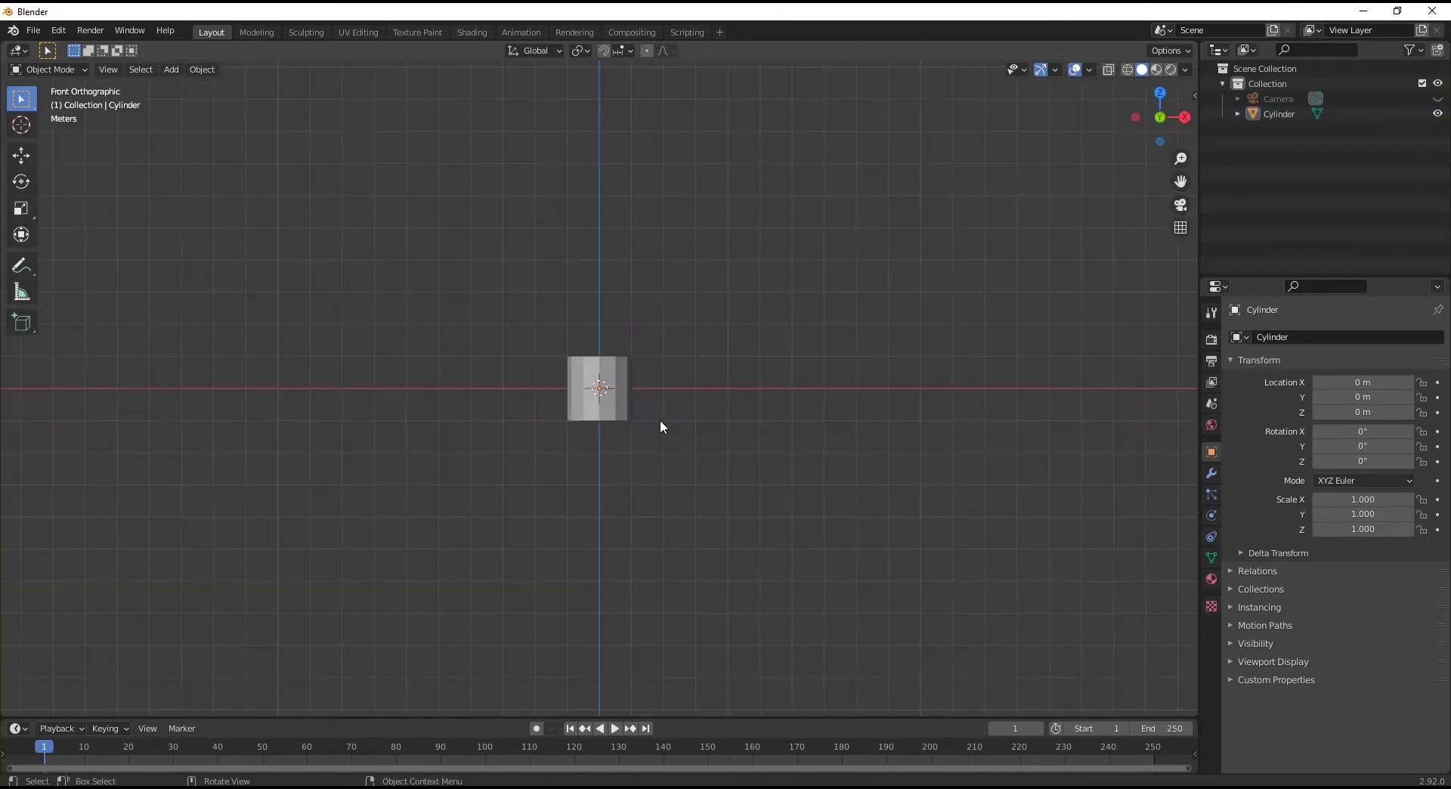
{"action": "left_click", "coordinate": [172, 70]}
{"action": "left_click", "coordinate": [172, 69]}
{"action": "mouse_move", "coordinate": [202, 251]}
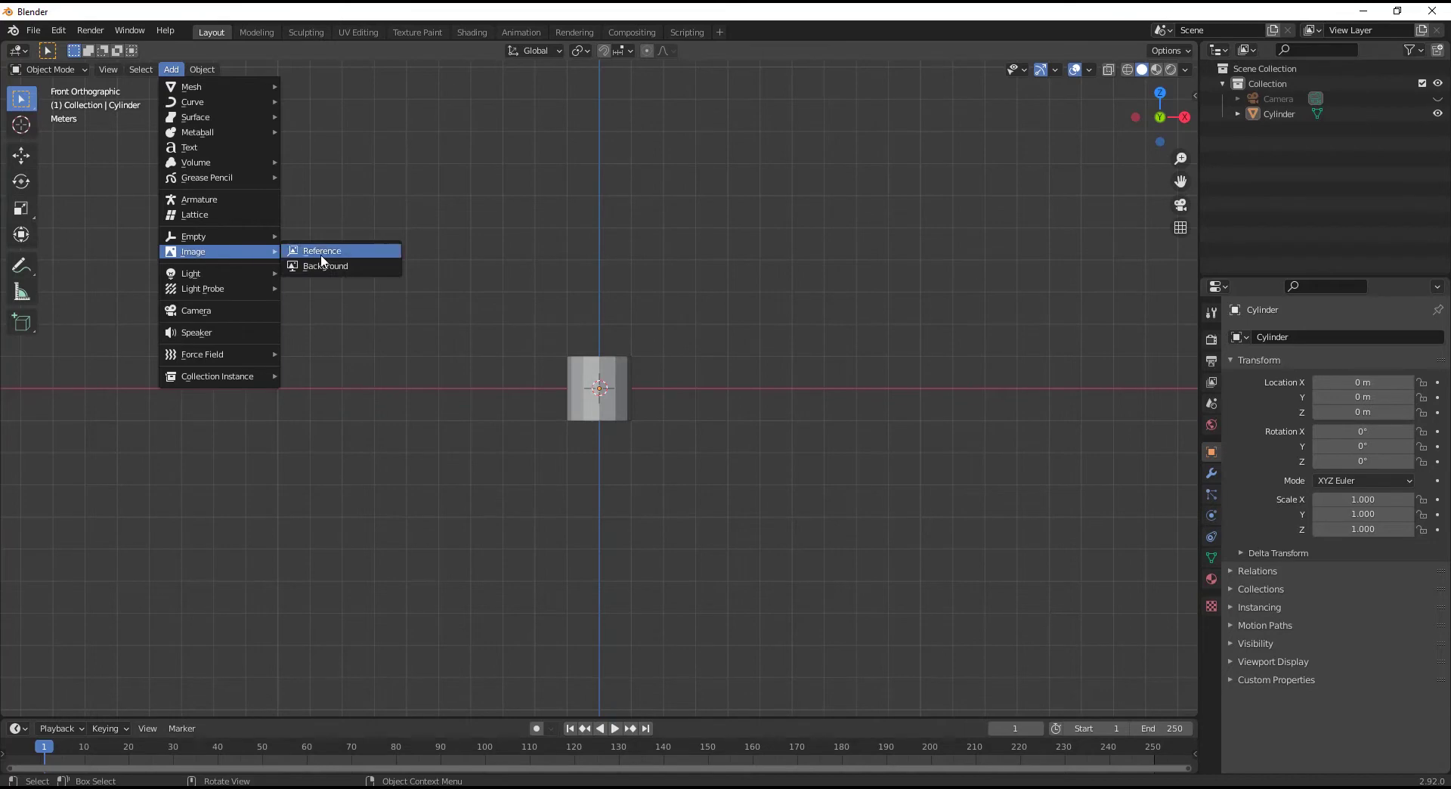
{"action": "left_click", "coordinate": [337, 251]}
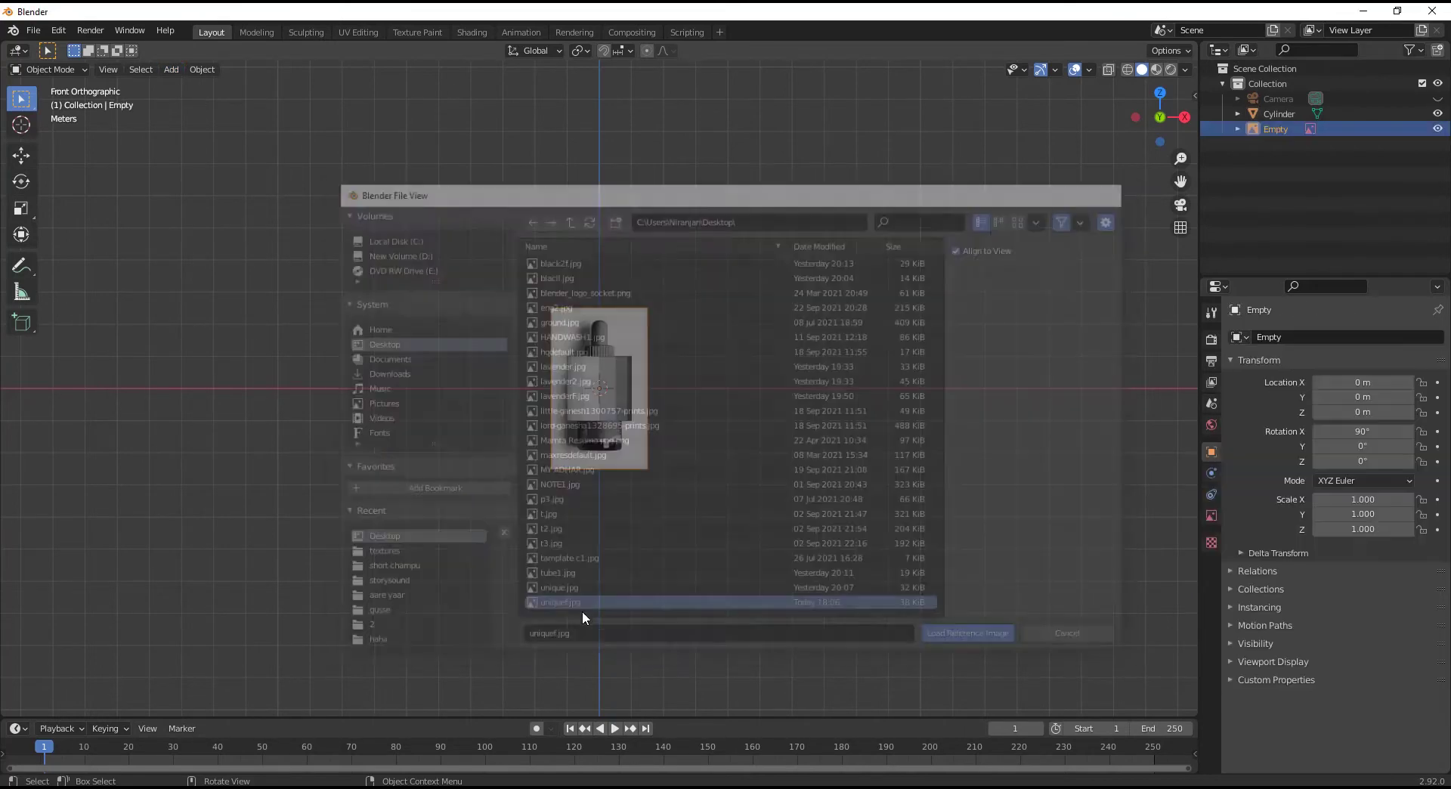
{"action": "scroll", "coordinate": [774, 414], "scroll_direction": "up", "scroll_amount": 2}
{"action": "scroll", "coordinate": [776, 421], "scroll_direction": "up", "scroll_amount": 3}
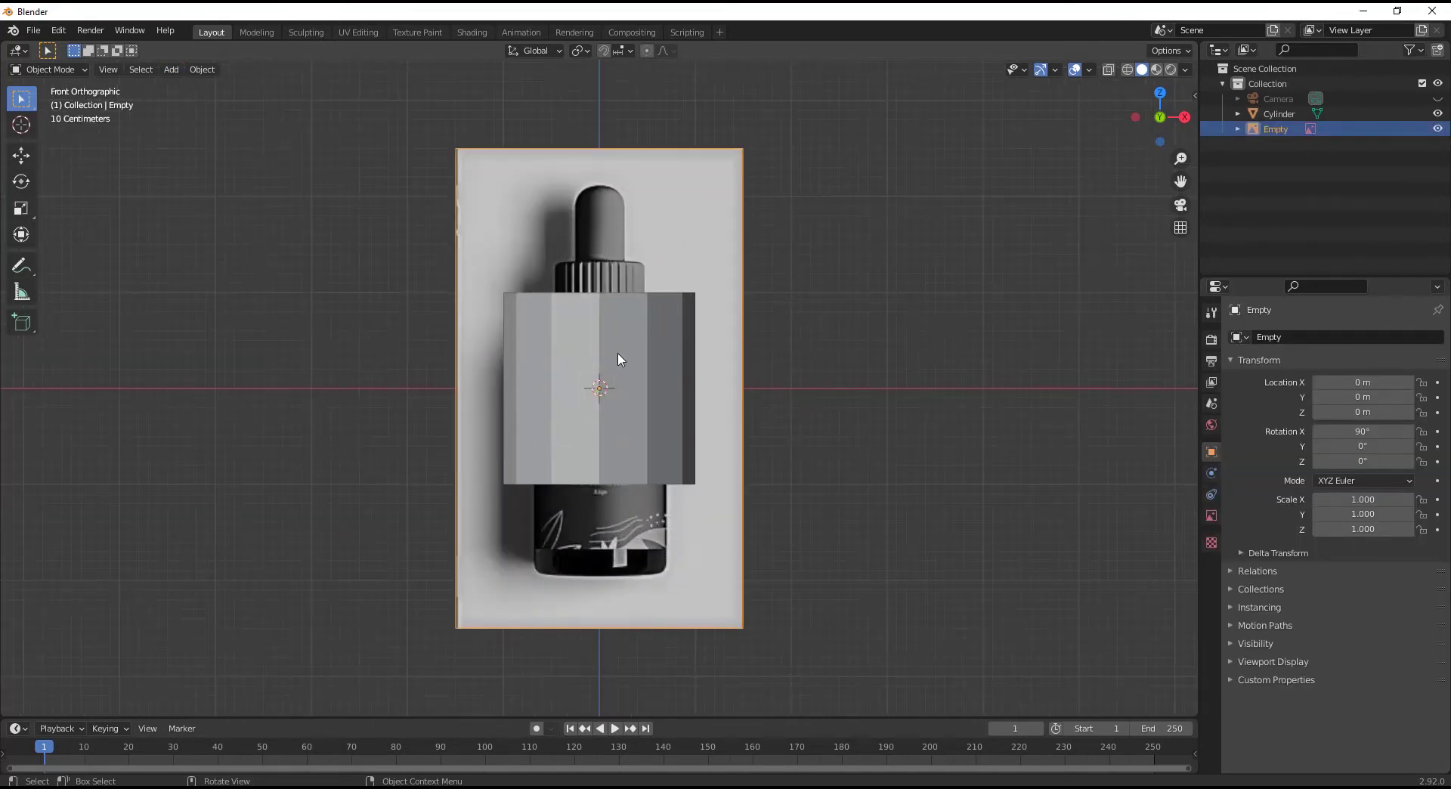
Edit the cylinder's mesh with X-ray on and move it down about 0.906 m over the bottle's body.
{"action": "left_click", "coordinate": [797, 337]}
{"action": "left_click", "coordinate": [657, 378]}
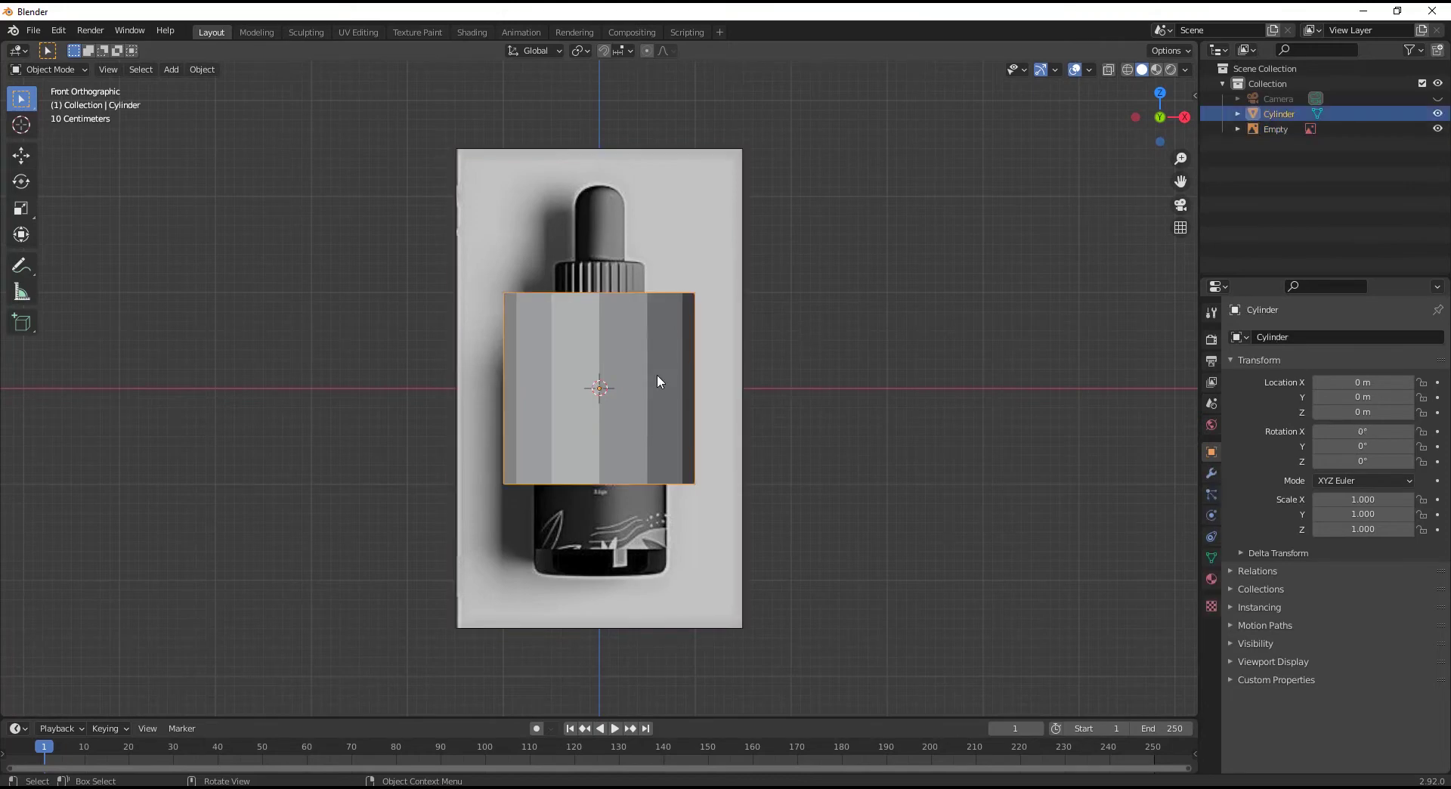
{"action": "key", "text": "Tab"}
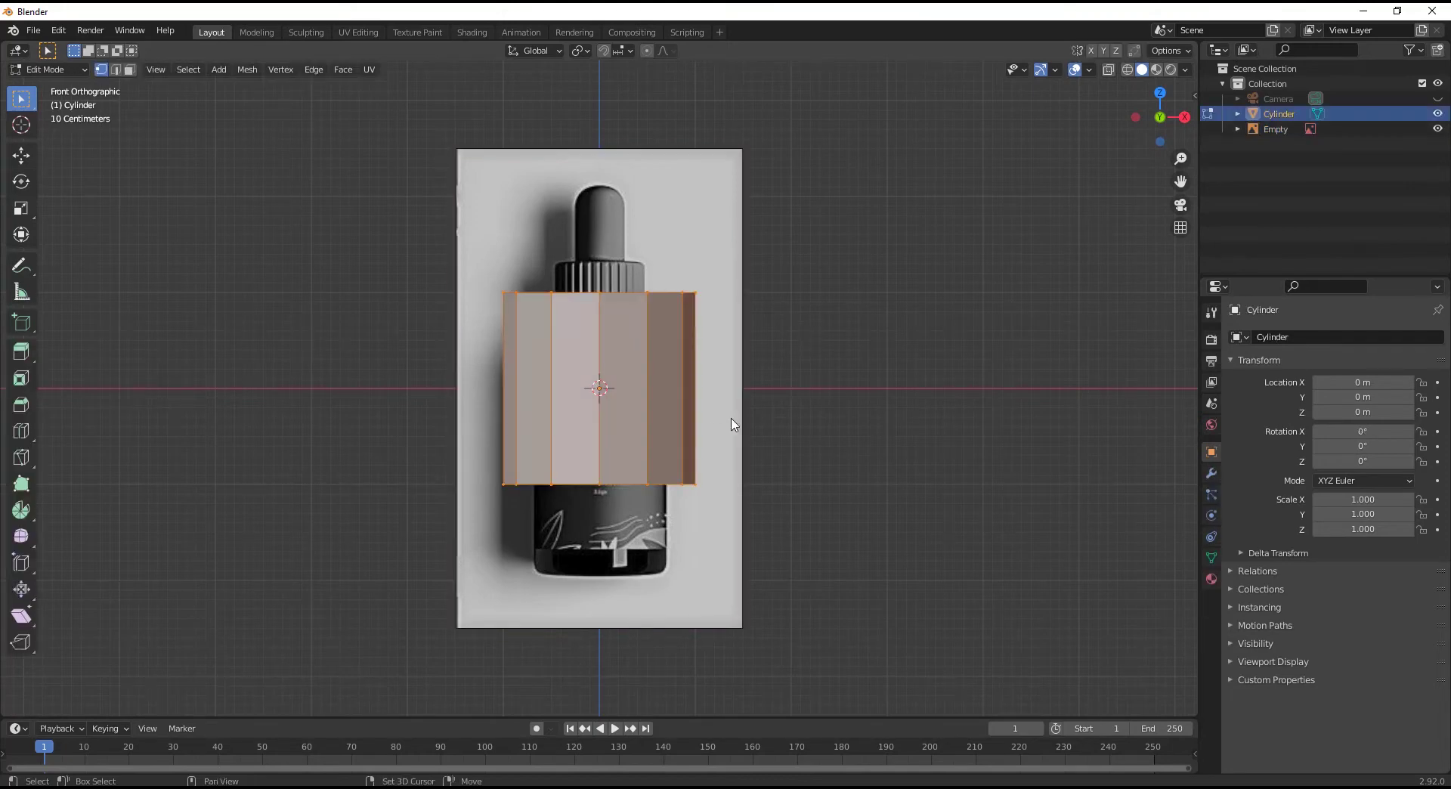
{"action": "key", "text": "alt+z"}
{"action": "left_click", "coordinate": [22, 155]}
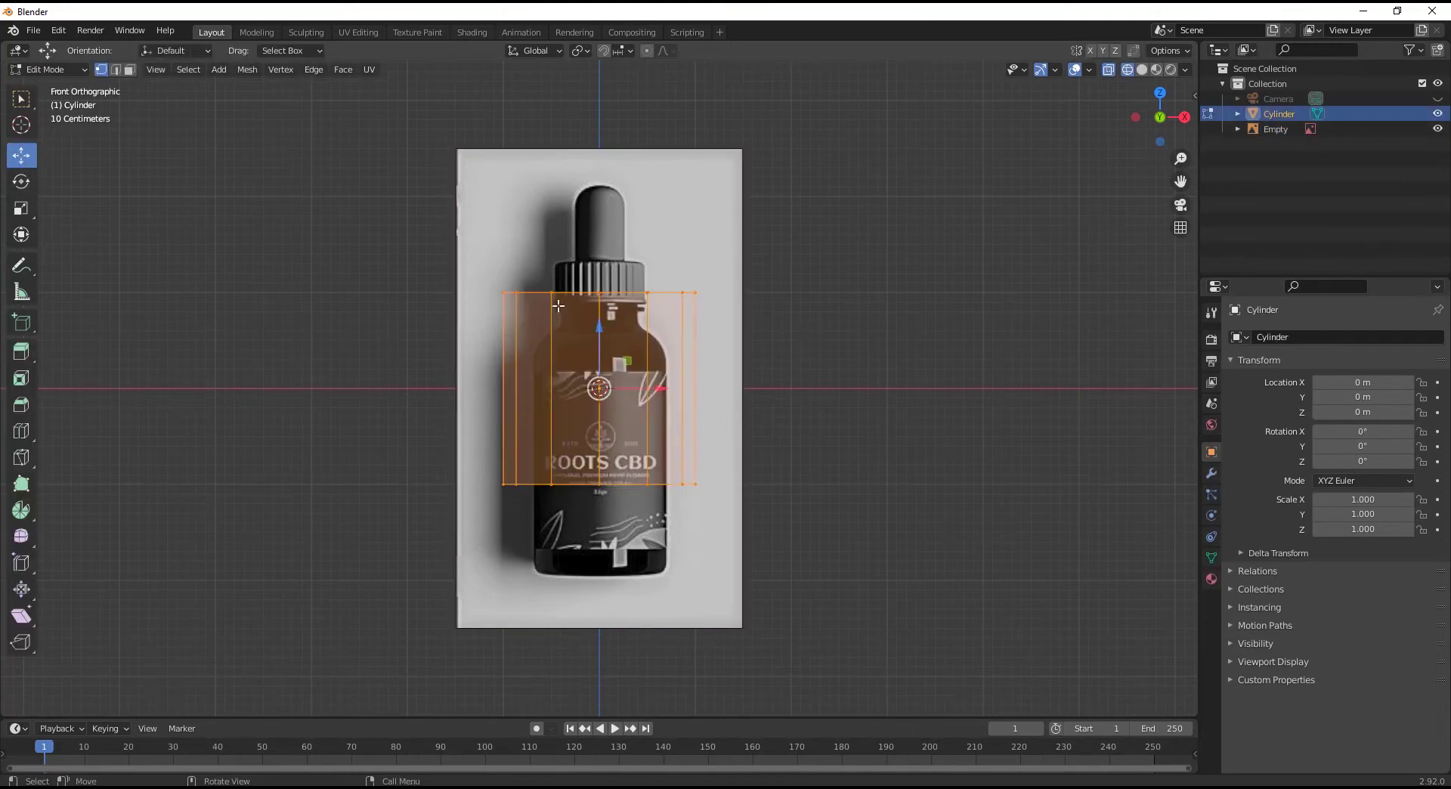
{"action": "left_click_drag", "start_coordinate": [601, 330], "coordinate": [601, 426]}
Scale the cylinder's mesh uniformly by about 0.683 to match the width of the bottle in the reference image.
{"action": "scroll", "coordinate": [604, 427], "scroll_direction": "up", "scroll_amount": 2}
{"action": "middle_click_drag", "start_coordinate": [842, 555], "coordinate": [837, 418], "text": "shift"}
{"action": "key", "text": "s"}
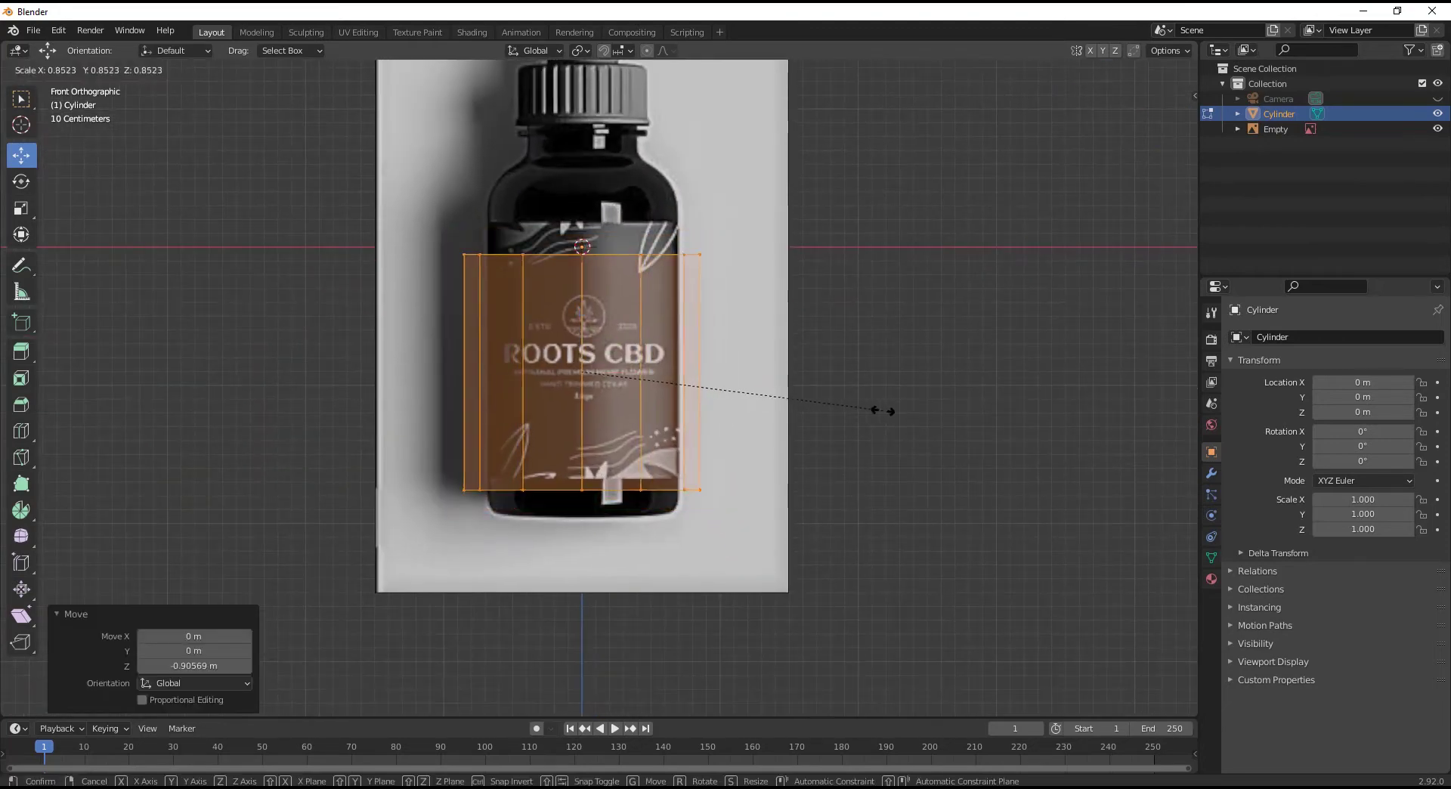
{"action": "key", "text": "Escape"}
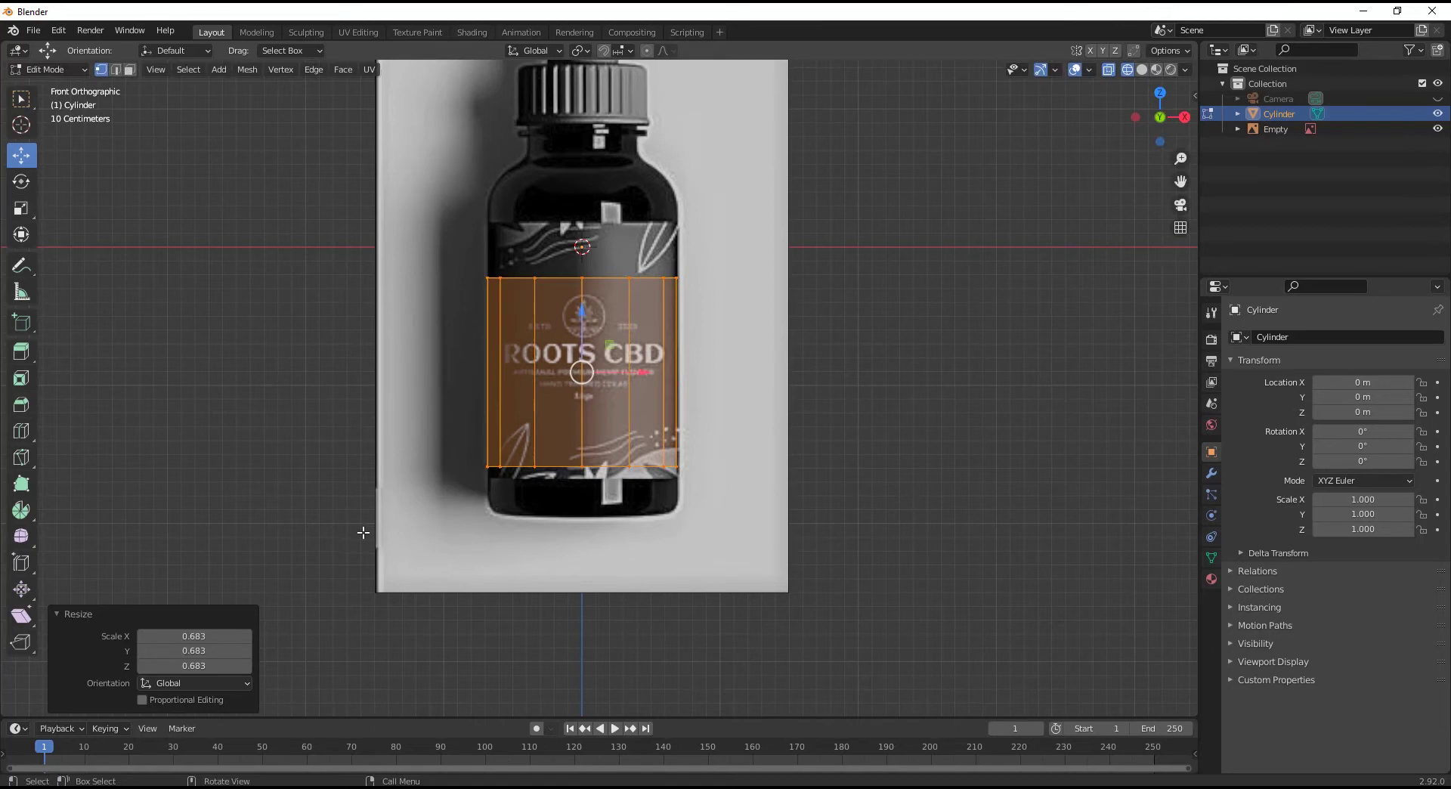
Lower the cylinder's bottom vertices about 0.345 m to the bottle's base and raise the top ones about 0.902 m to the neck's base.
{"action": "left_click_drag", "start_coordinate": [363, 534], "coordinate": [768, 419]}
{"action": "left_click_drag", "start_coordinate": [585, 418], "coordinate": [591, 460]}
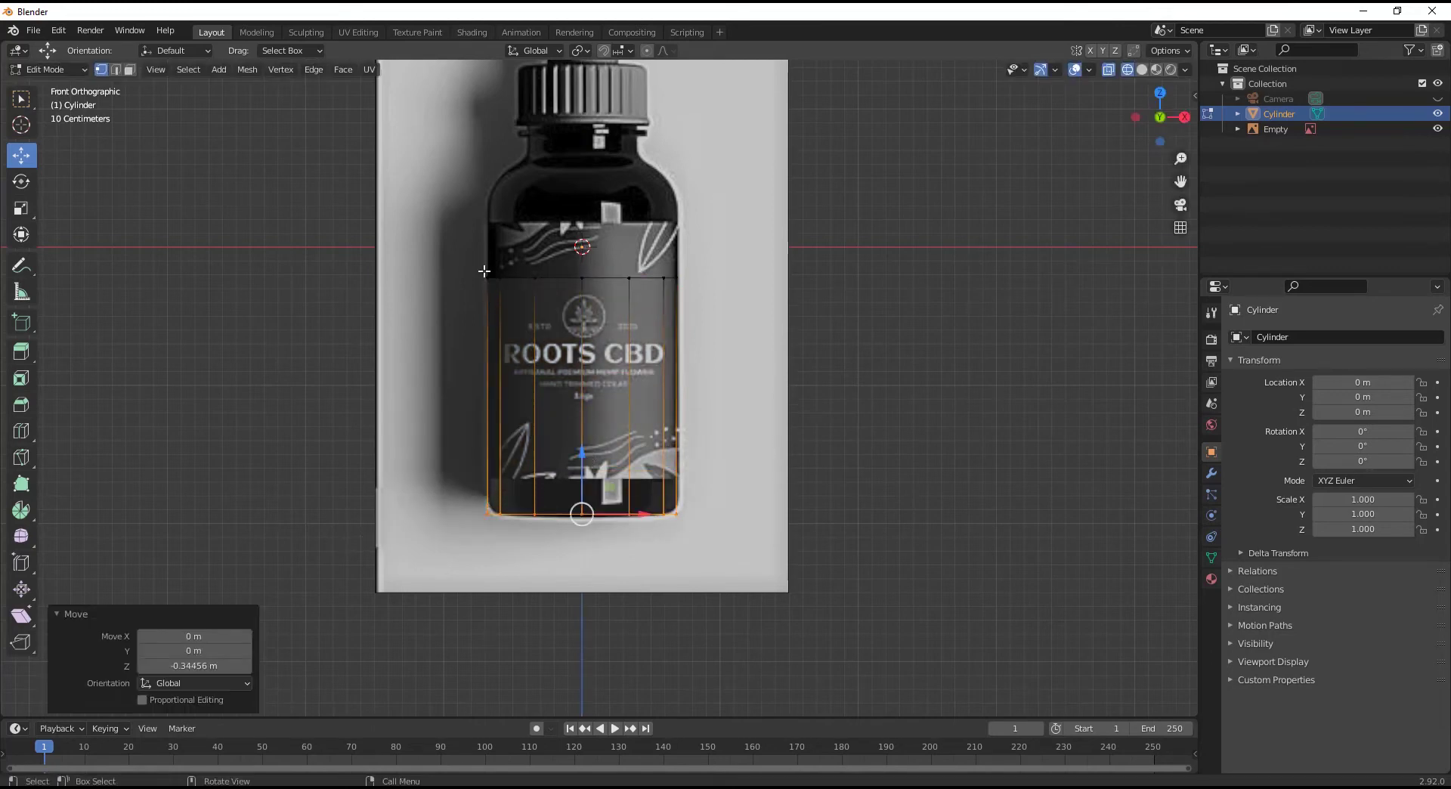
{"action": "left_click_drag", "start_coordinate": [464, 253], "coordinate": [720, 327]}
{"action": "left_click_drag", "start_coordinate": [583, 225], "coordinate": [574, 96]}
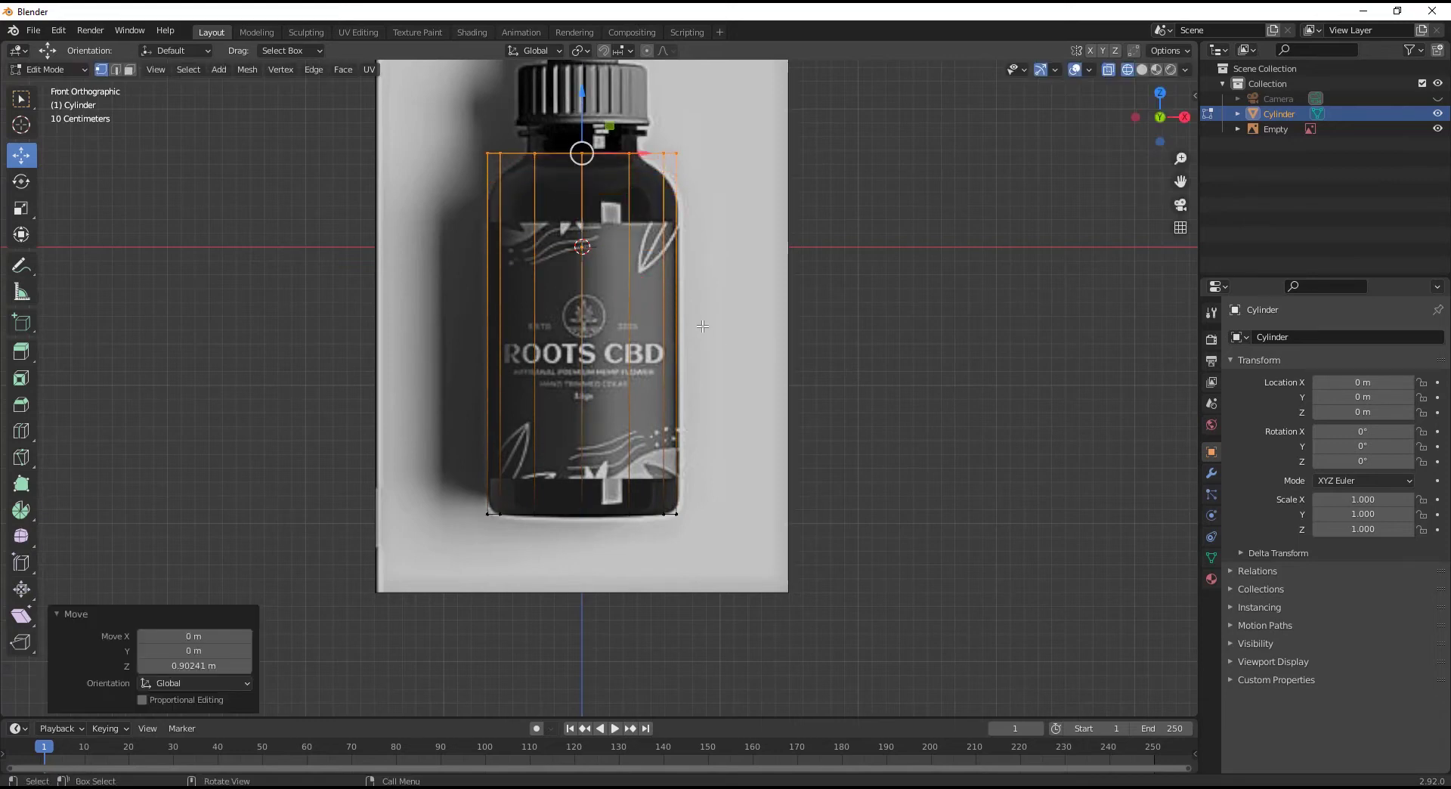
Bevel the cylinder's top edges with 4 segments and a width of about 0.438 m to form the bottle's shoulder.
{"action": "key", "text": "2"}
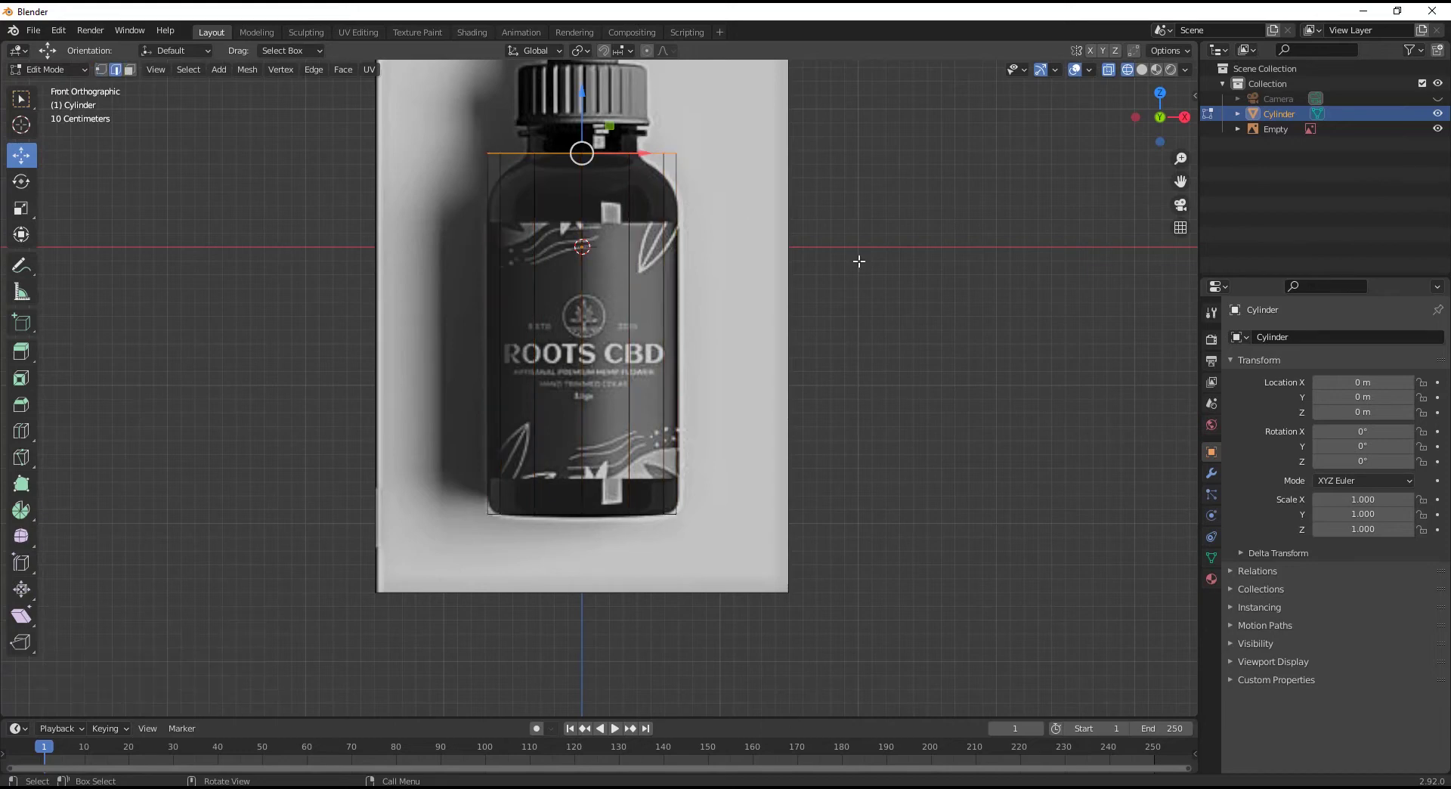
{"action": "key", "text": "ctrl+b"}
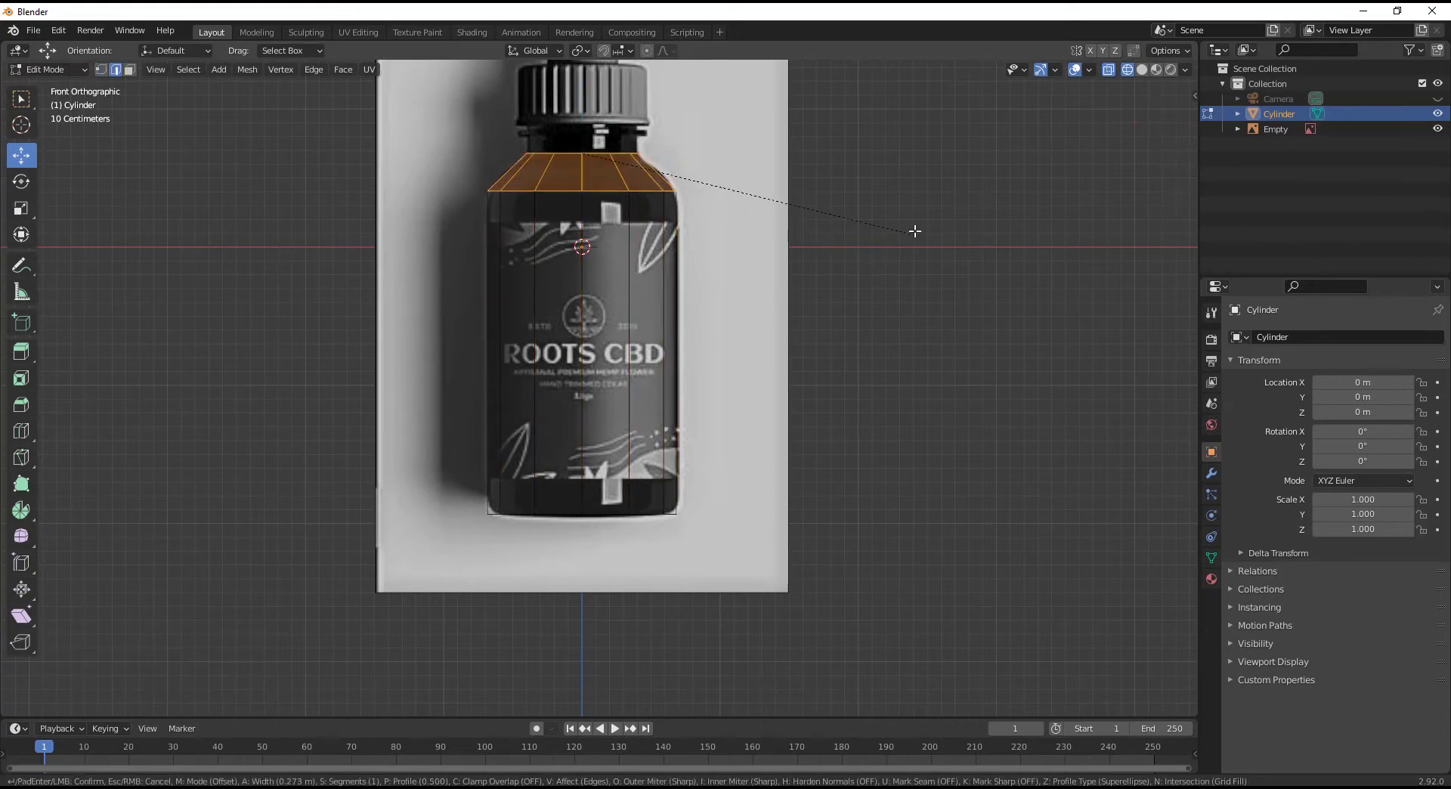
{"action": "scroll", "coordinate": [919, 228], "scroll_direction": "up", "scroll_amount": 2}
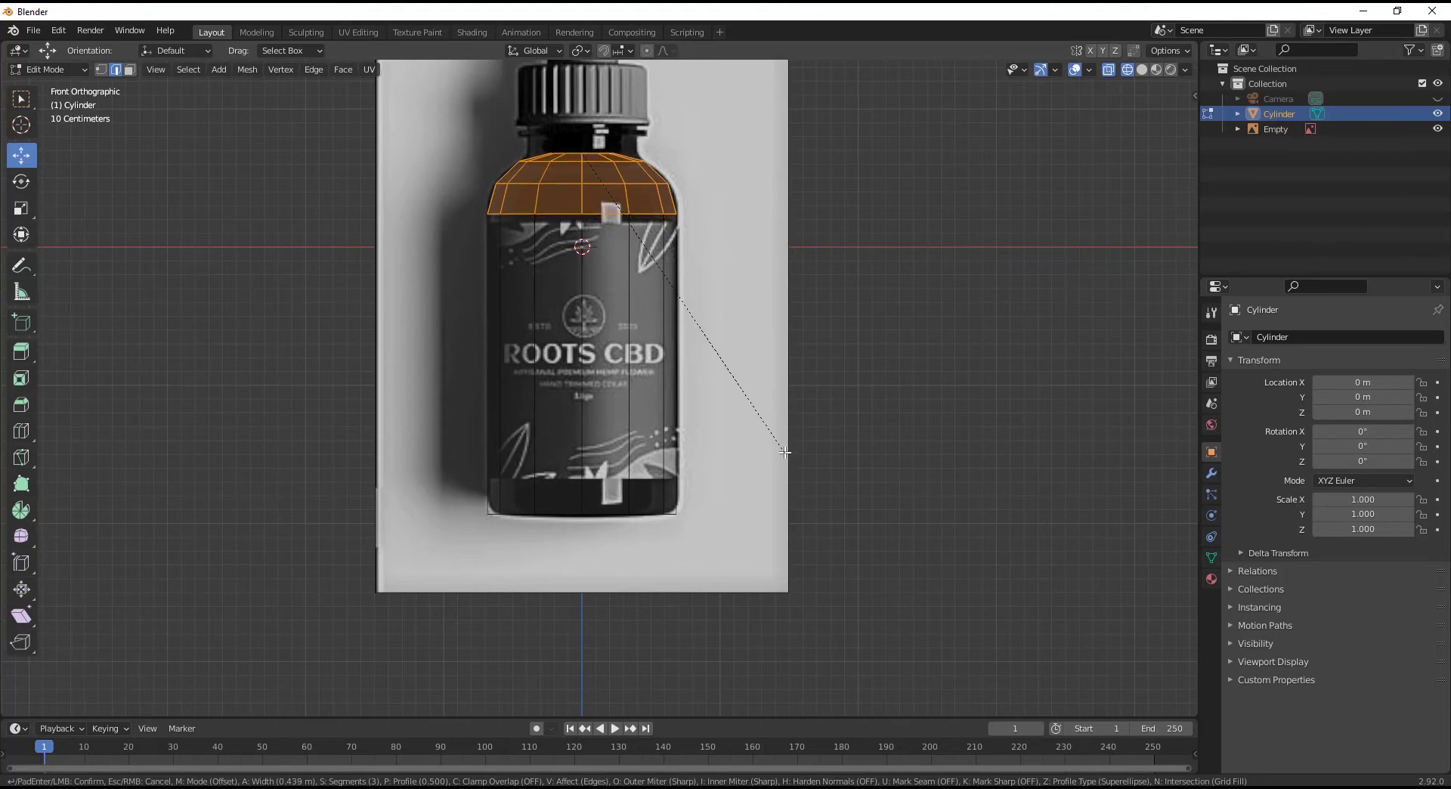
{"action": "scroll", "coordinate": [786, 451], "scroll_direction": "up", "scroll_amount": 1}
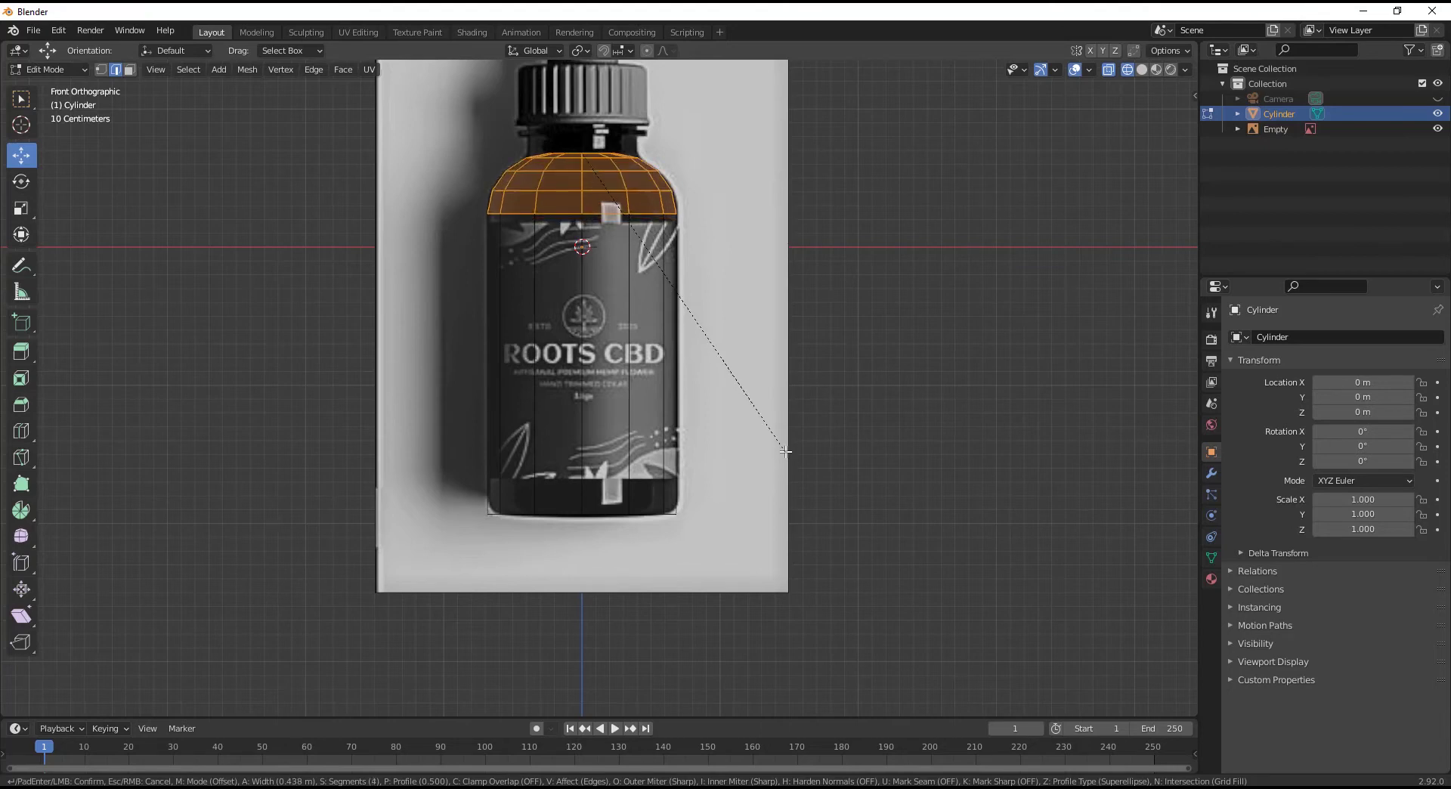
{"action": "left_click", "coordinate": [786, 451]}
Bevel the cylinder's bottom edges with 3 segments and a width of about 0.0757 m to round the bottle's base.
{"action": "left_click", "coordinate": [569, 532], "text": "alt"}
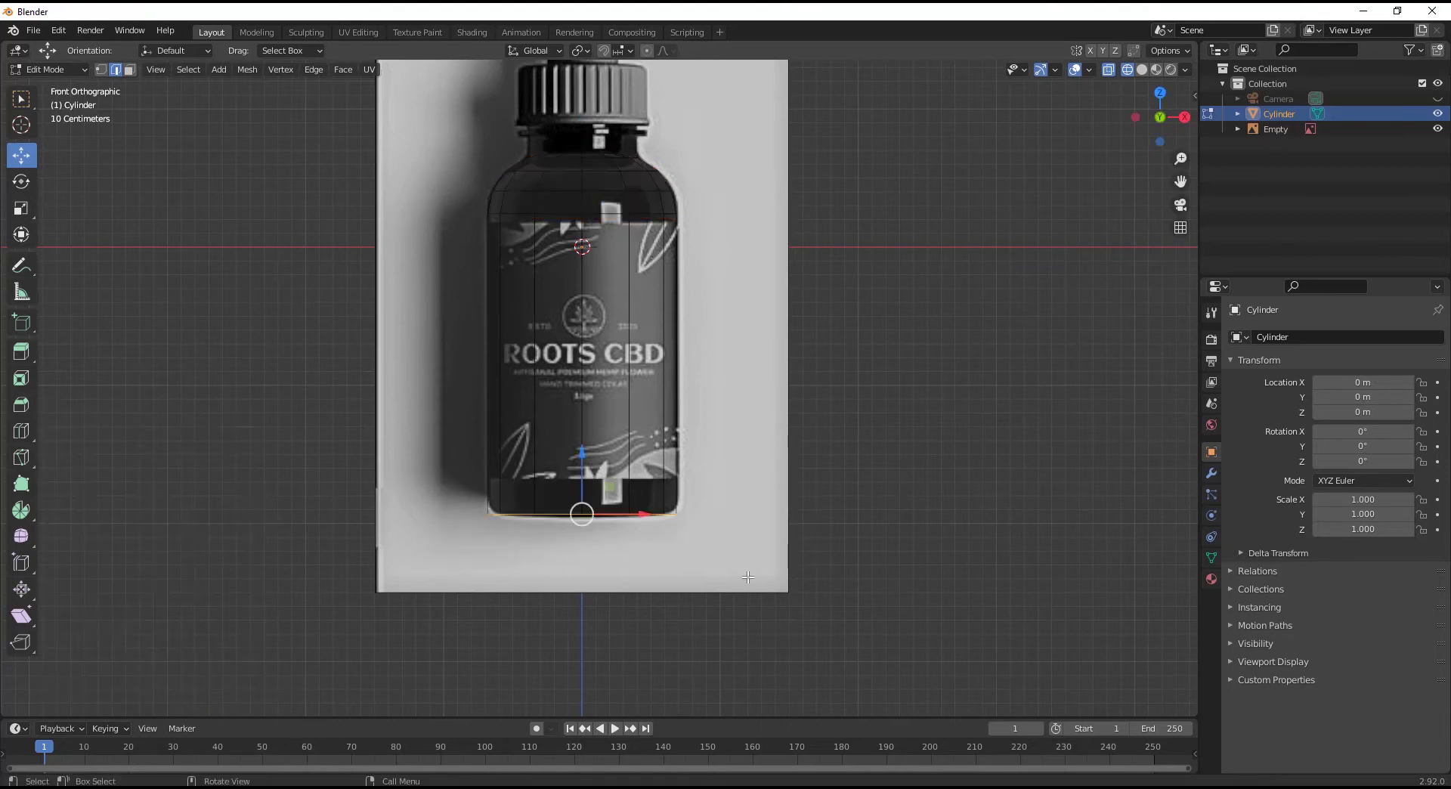
{"action": "key", "text": "ctrl+b"}
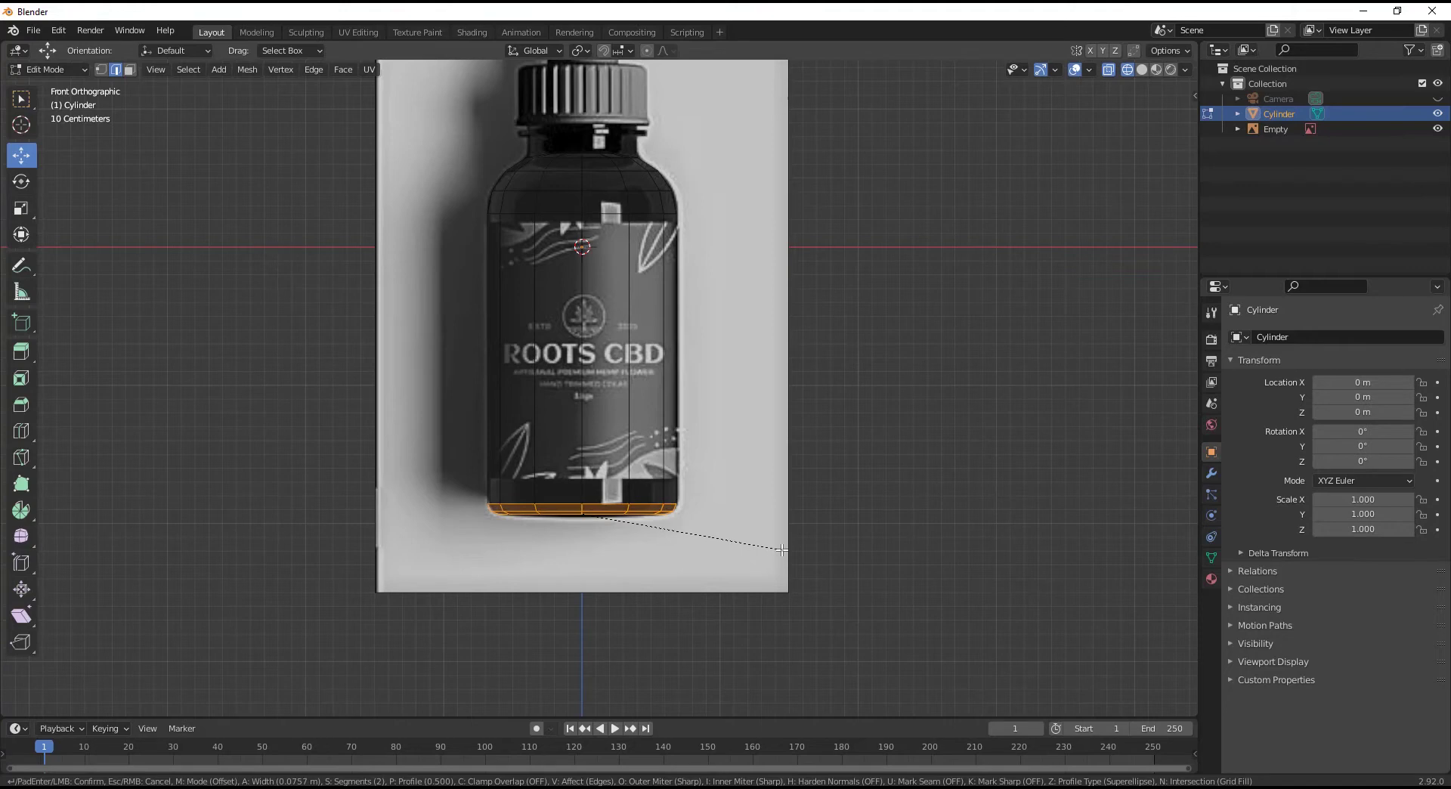
{"action": "left_click", "coordinate": [782, 551]}
Delete the faces that close the top of the bottle's shoulder.
{"action": "scroll", "coordinate": [656, 561], "scroll_direction": "up", "scroll_amount": 2}
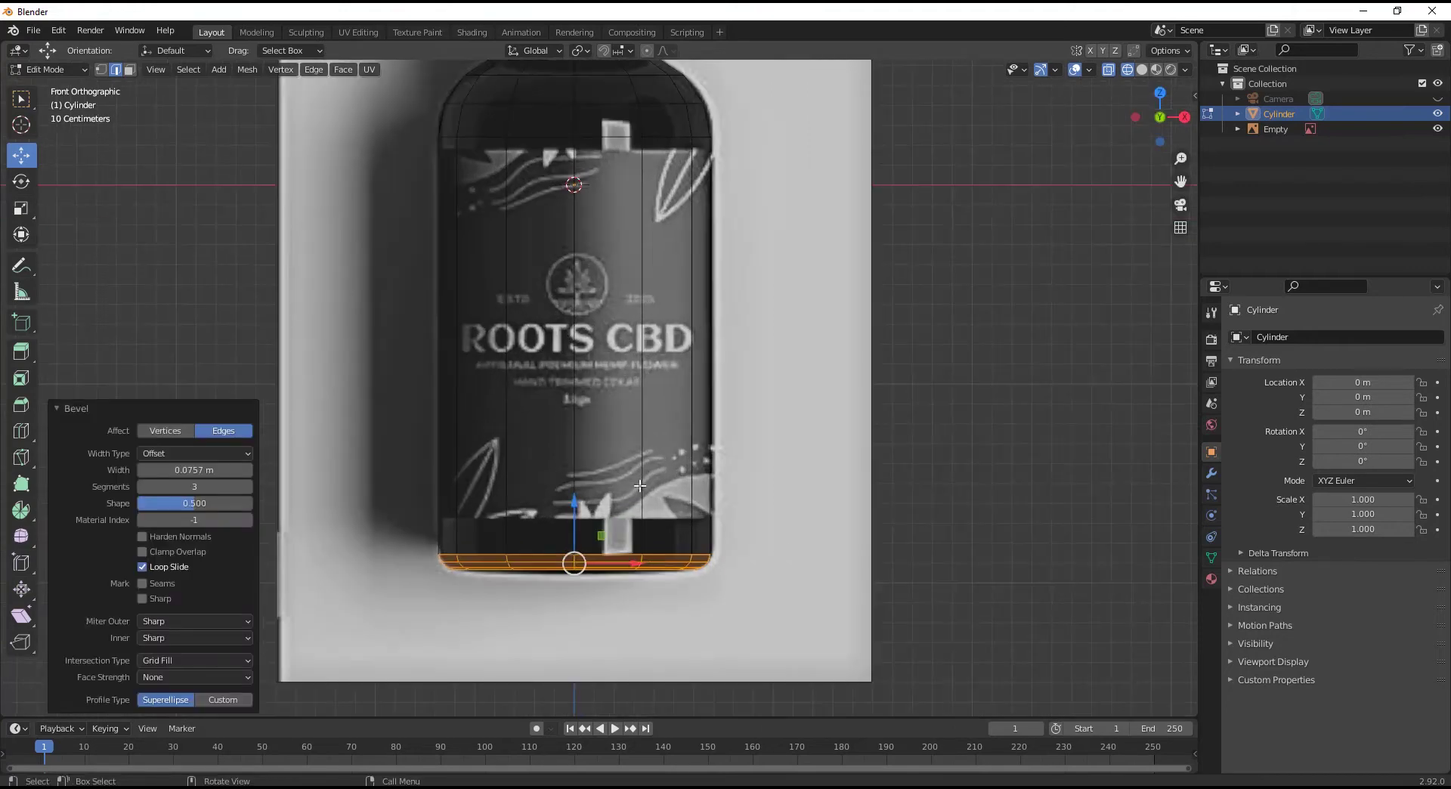
{"action": "middle_click_drag", "start_coordinate": [581, 239], "coordinate": [605, 546], "text": "shift"}
{"action": "scroll", "coordinate": [610, 535], "scroll_direction": "up", "scroll_amount": 3}
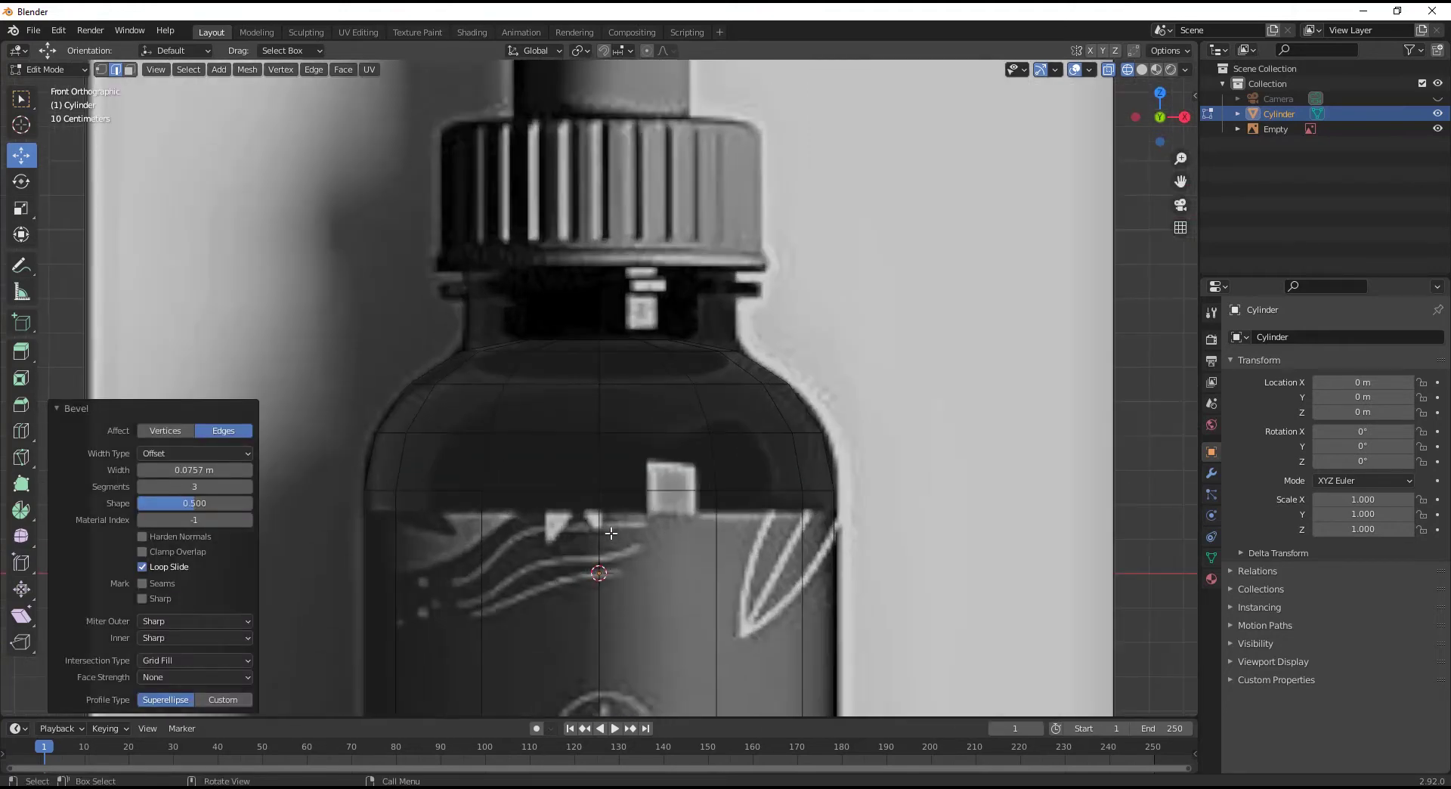
{"action": "middle_click_drag", "start_coordinate": [738, 503], "coordinate": [714, 405], "text": "shift"}
{"action": "key", "text": "shift+z"}
{"action": "key", "text": "shift+z"}
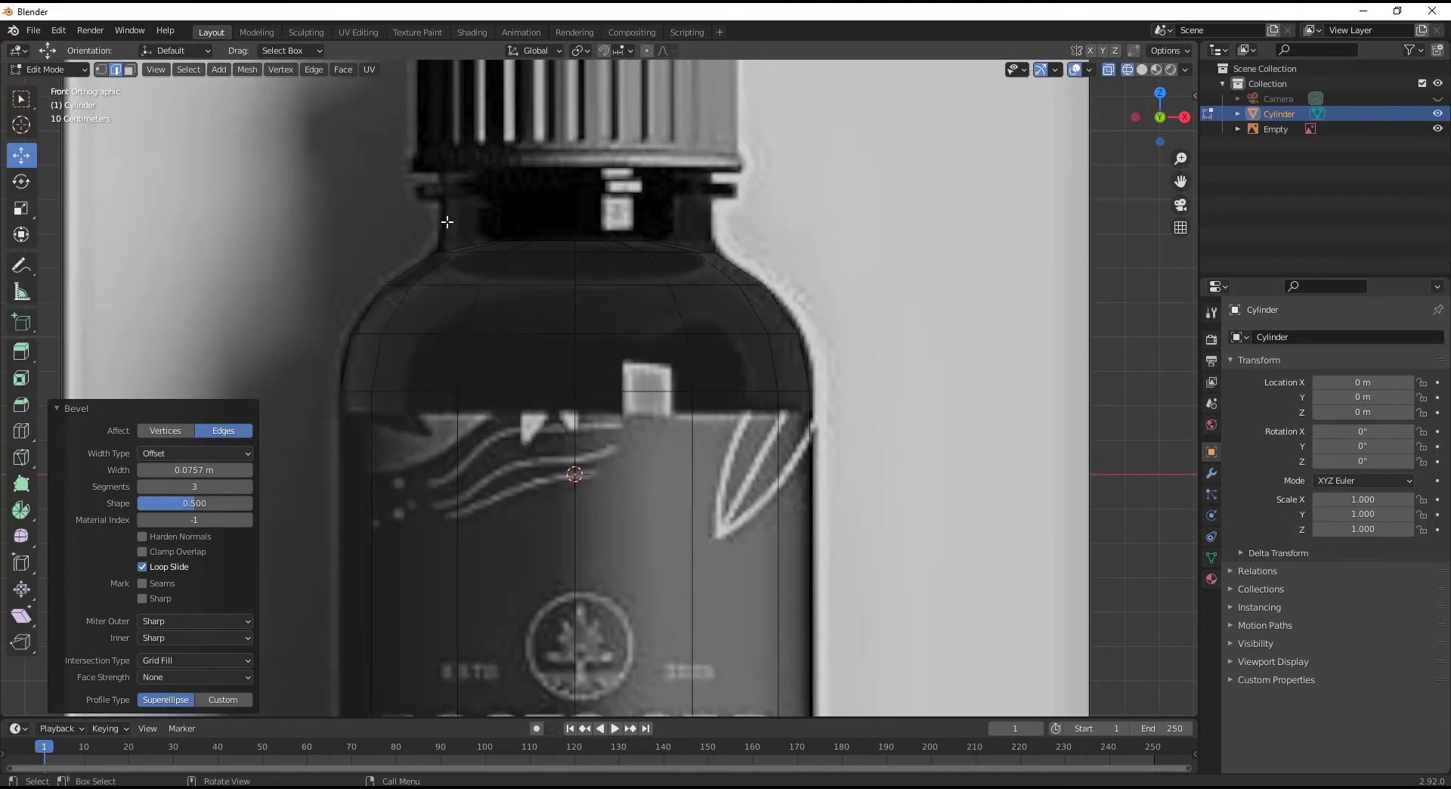
{"action": "key", "text": "3"}
{"action": "key", "text": "alt+z"}
{"action": "key", "text": "alt+z"}
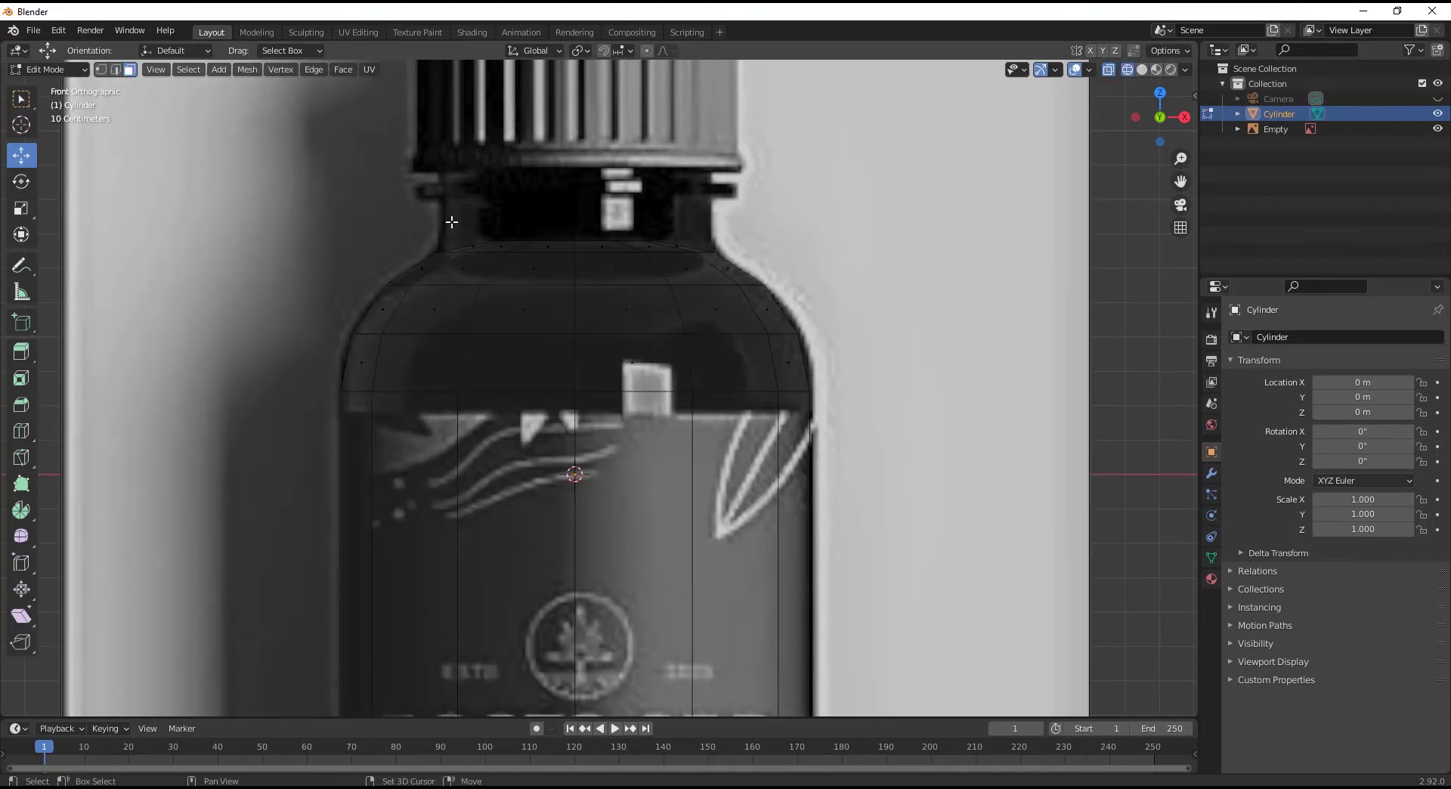
{"action": "left_click_drag", "start_coordinate": [423, 200], "coordinate": [733, 251]}
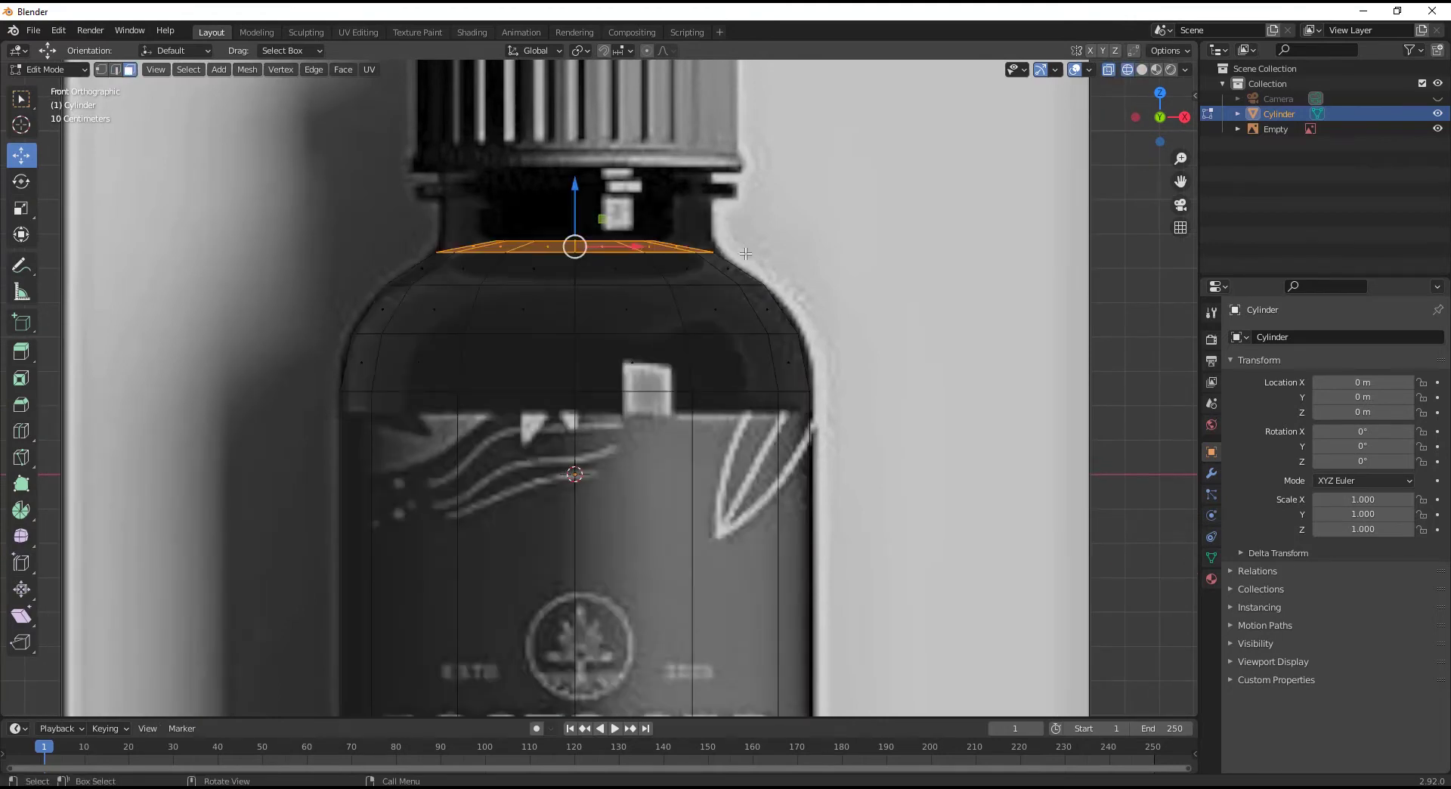
{"action": "key", "text": "x"}
{"action": "left_click", "coordinate": [742, 288]}
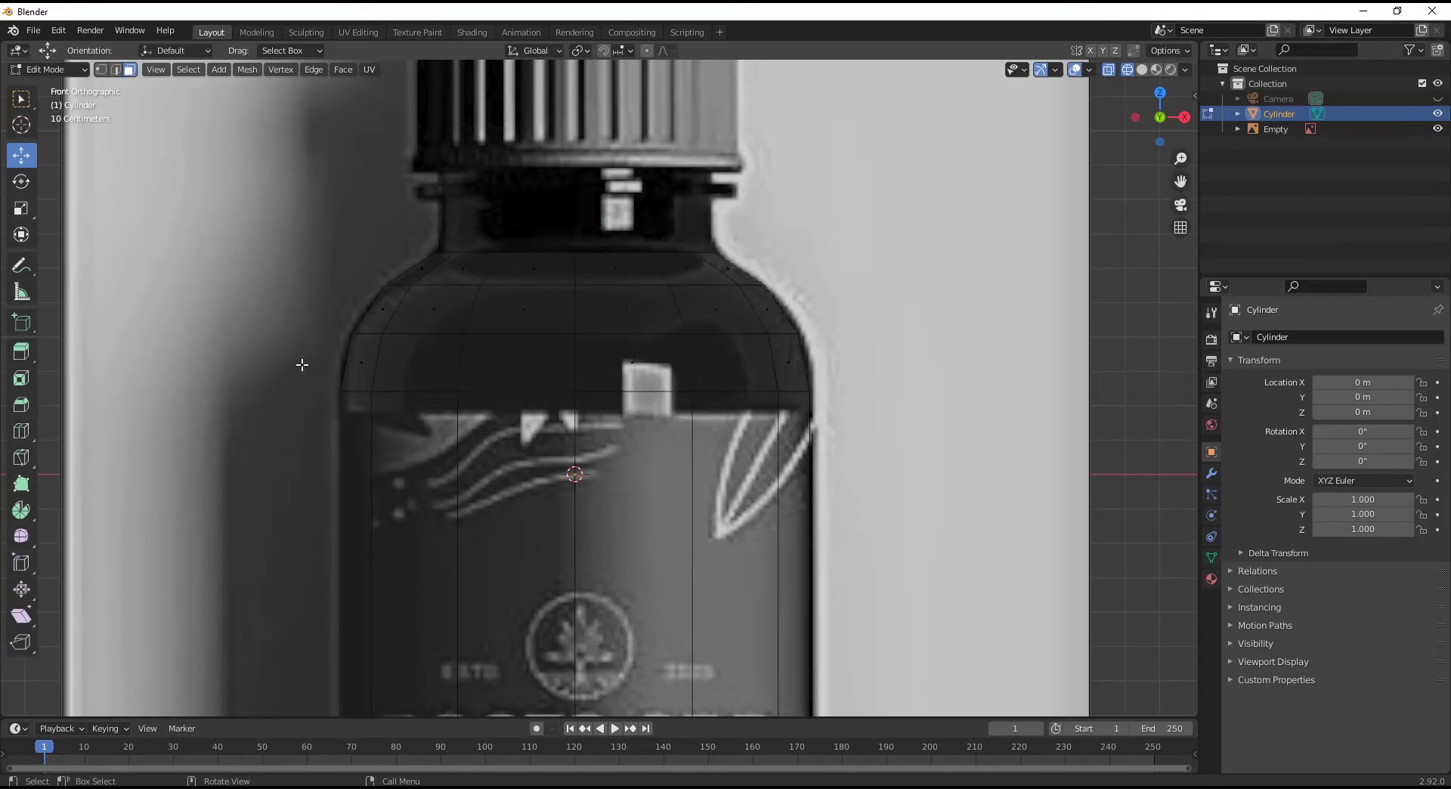
Extrude the open rim vertices about 0.444 m upward along Z to form the bottle's neck.
{"action": "left_click_drag", "start_coordinate": [387, 231], "coordinate": [749, 265]}
{"action": "left_click_drag", "start_coordinate": [383, 214], "coordinate": [756, 266]}
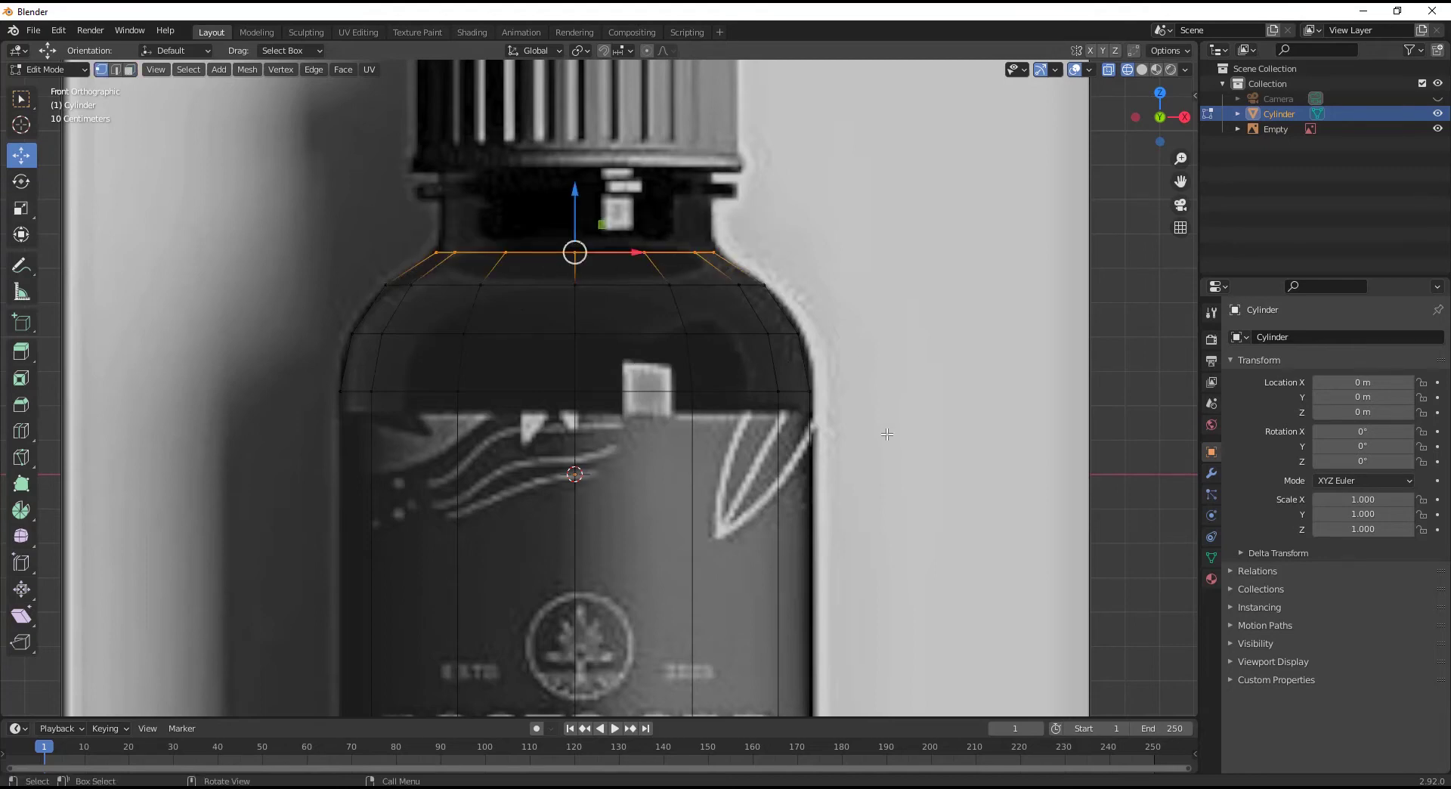
{"action": "middle_click_drag", "start_coordinate": [866, 354], "coordinate": [871, 499], "text": "shift"}
{"action": "key", "text": "e"}
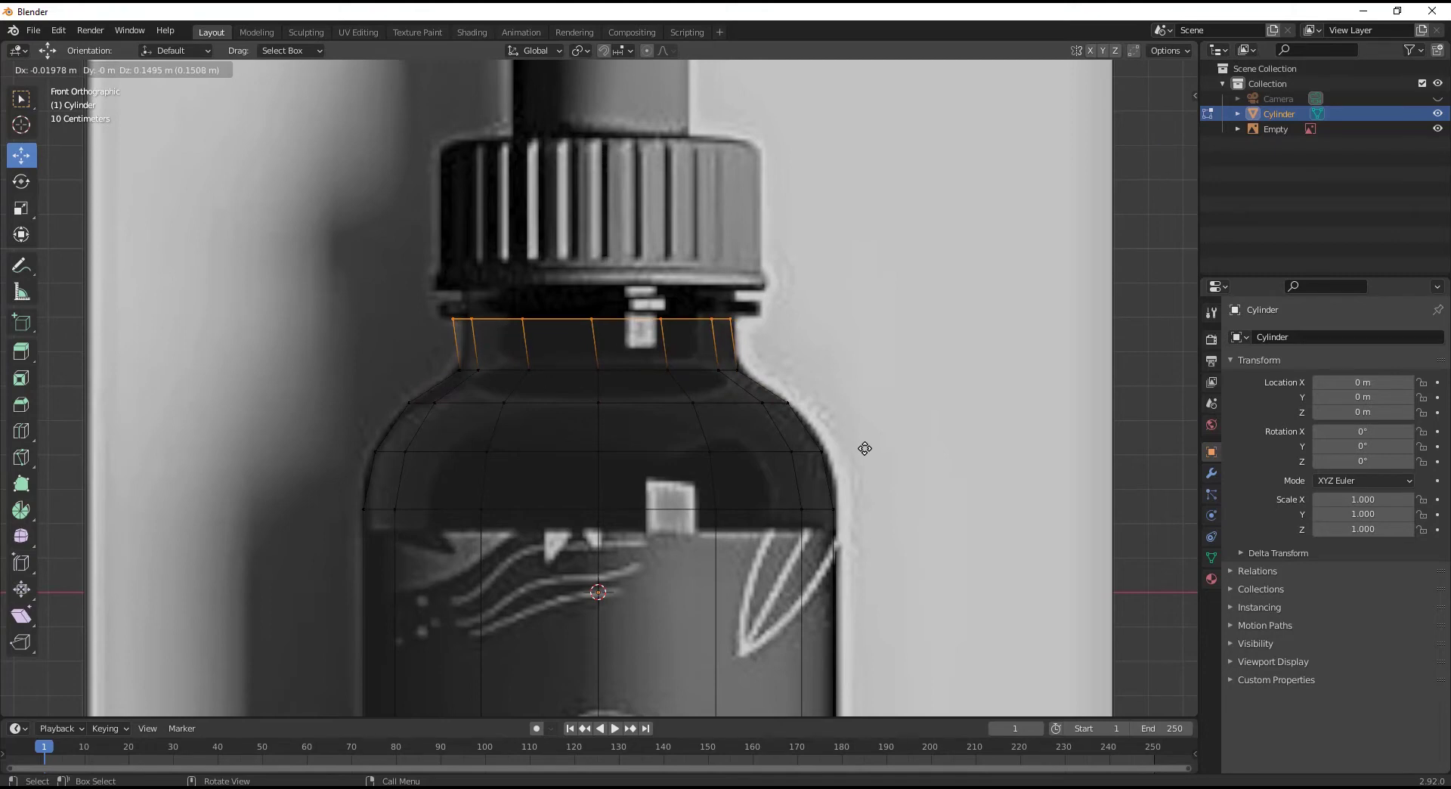
{"action": "key", "text": "z"}
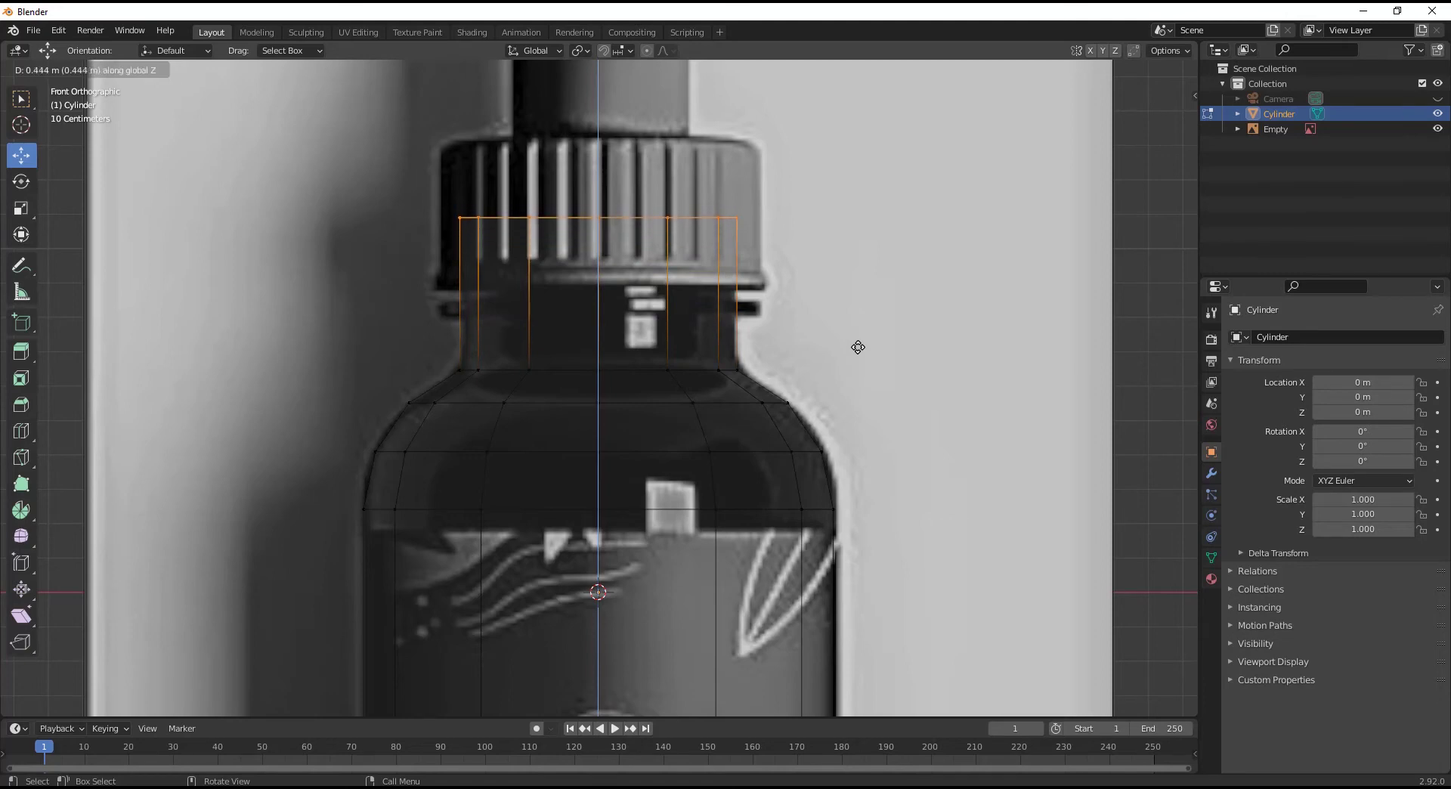
{"action": "left_click", "coordinate": [859, 347]}
Bevel the edge loop between neck and shoulder with 3 segments and a width of about 0.0645 m.
{"action": "left_click_drag", "start_coordinate": [406, 330], "coordinate": [811, 378]}
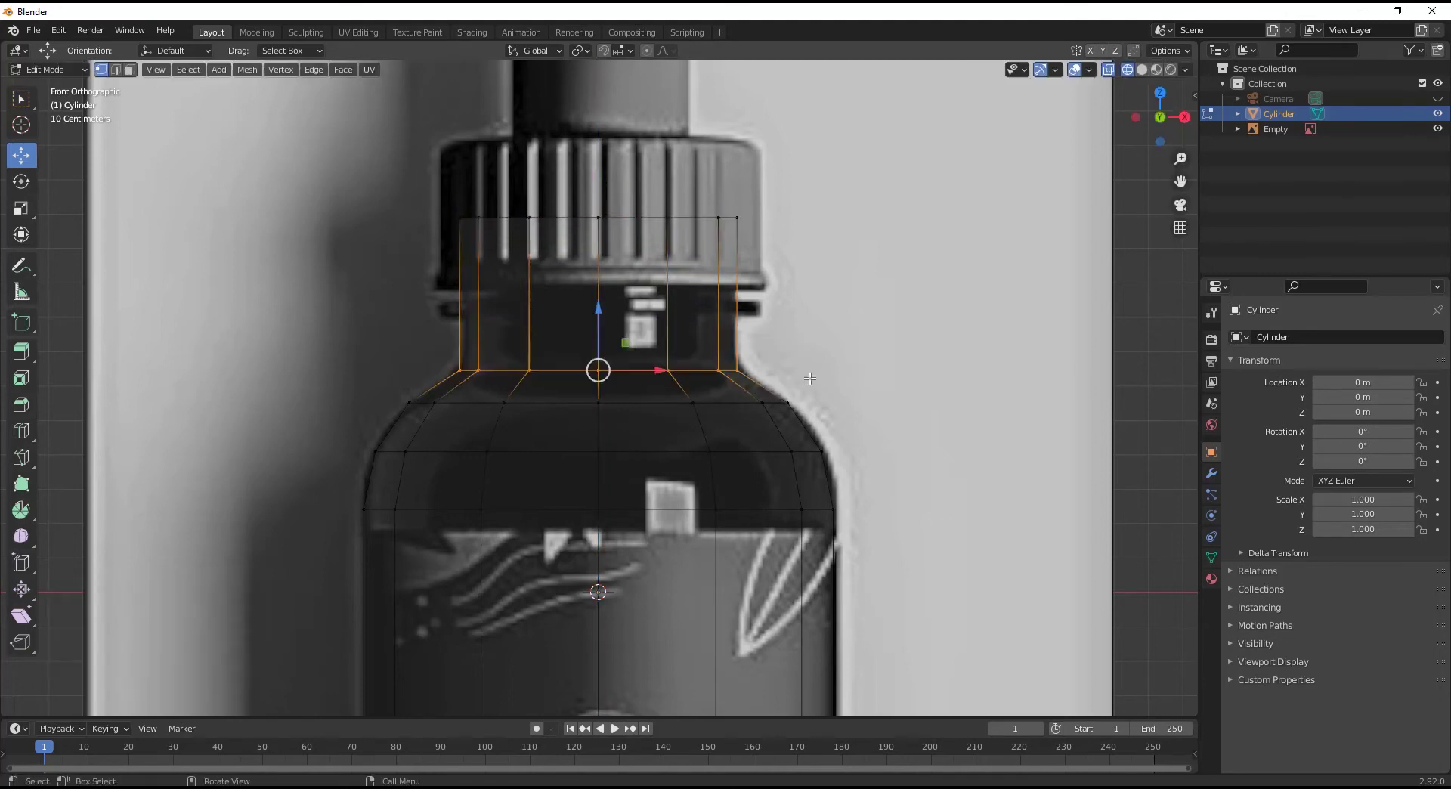
{"action": "key", "text": "ctrl+b"}
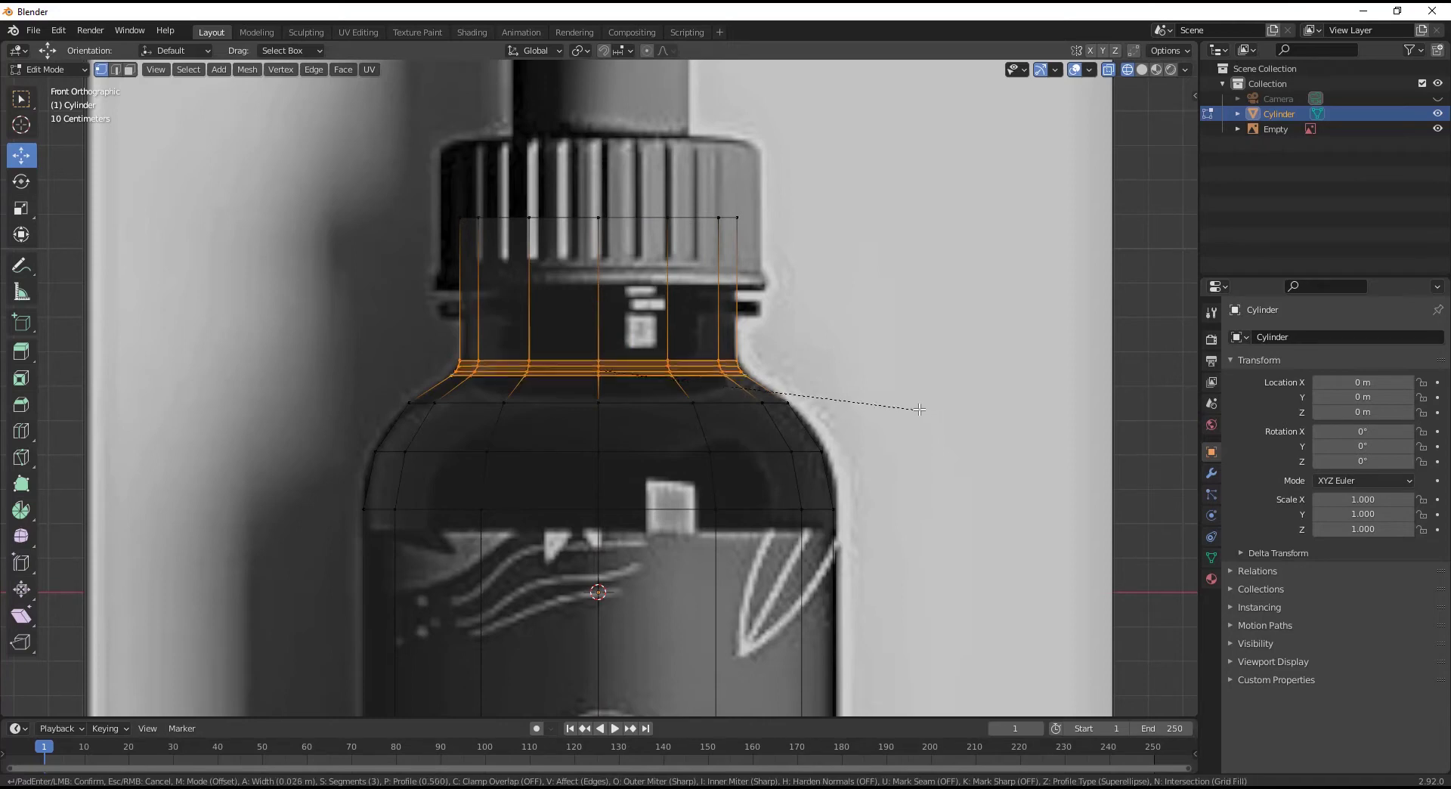
{"action": "scroll", "coordinate": [930, 409], "scroll_direction": "down", "scroll_amount": 1}
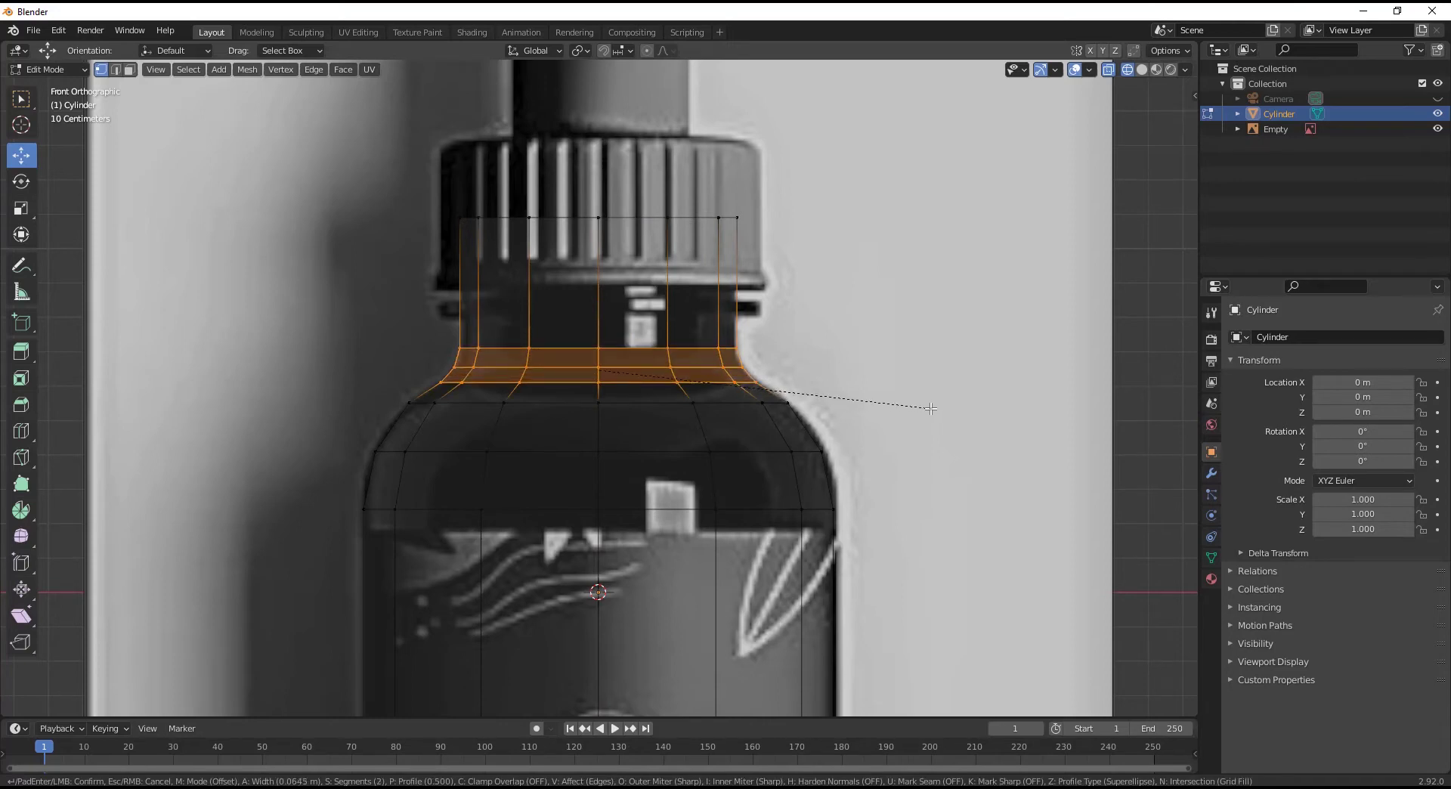
{"action": "scroll", "coordinate": [931, 409], "scroll_direction": "up", "scroll_amount": 1}
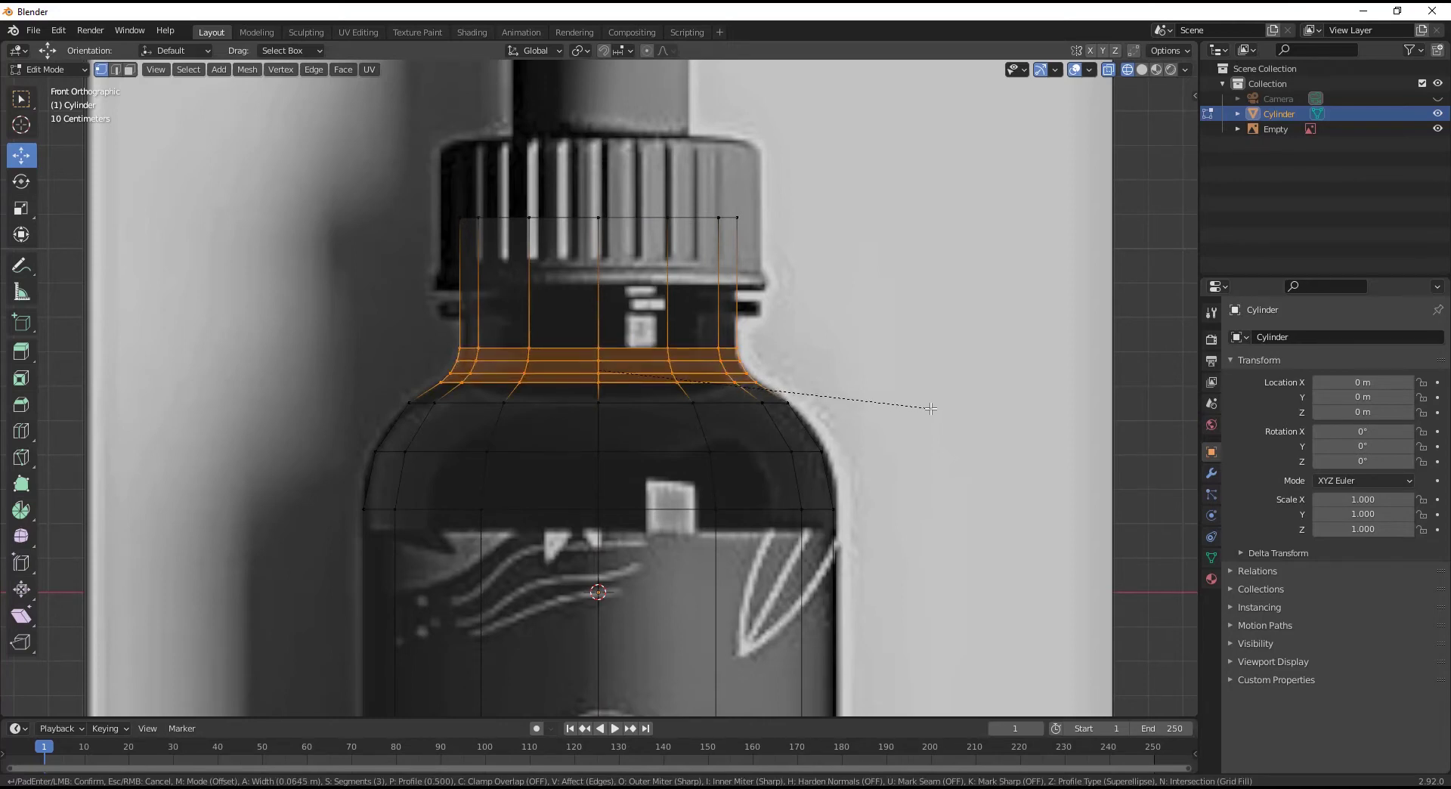
{"action": "left_click", "coordinate": [930, 409]}
{"action": "key", "text": "alt+a"}
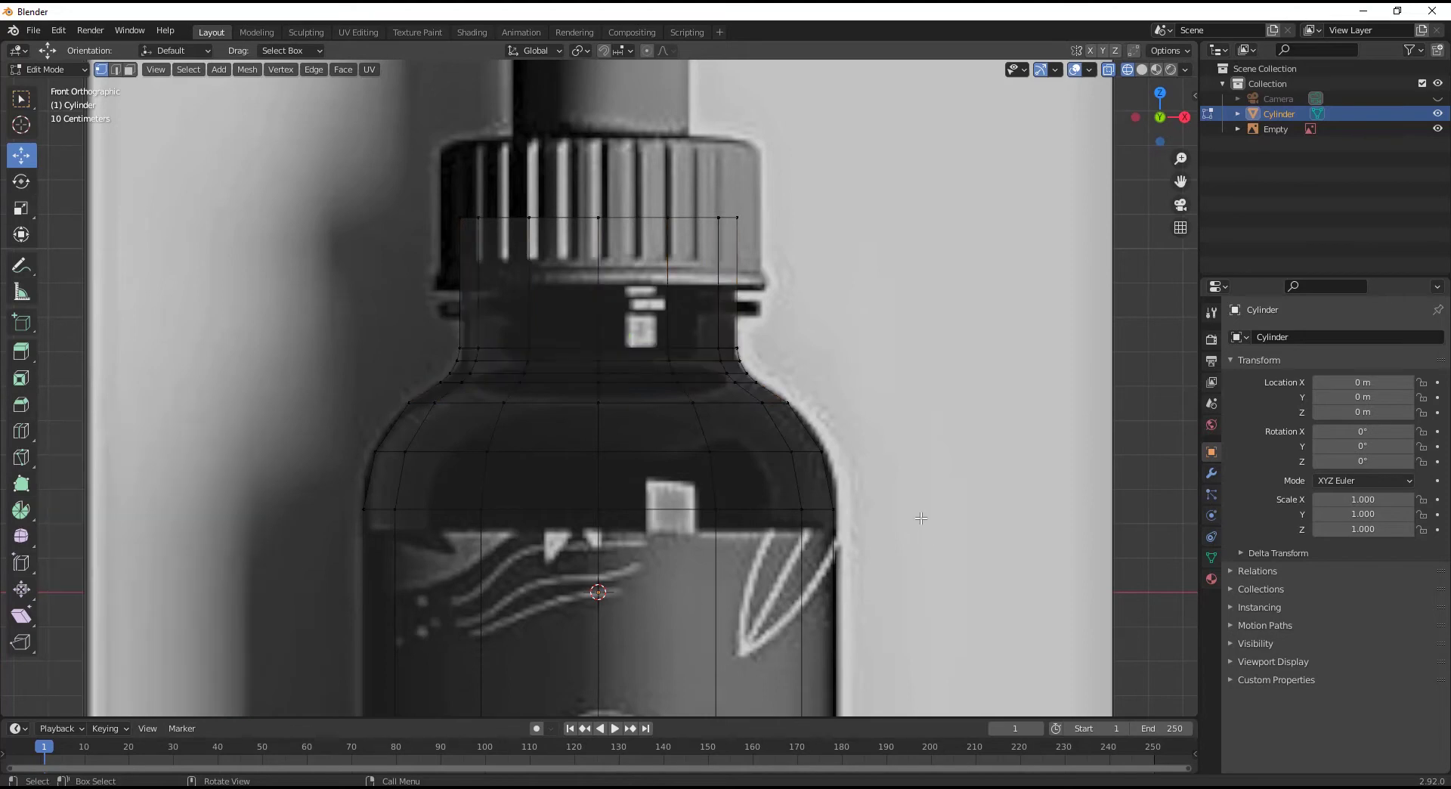
Examine the bottle mesh against the reference image with X-ray off, and return to the front X-ray view.
{"action": "scroll", "coordinate": [923, 516], "scroll_direction": "down", "scroll_amount": 5}
{"action": "key", "text": "alt+z"}
{"action": "scroll", "coordinate": [747, 470], "scroll_direction": "down", "scroll_amount": 3}
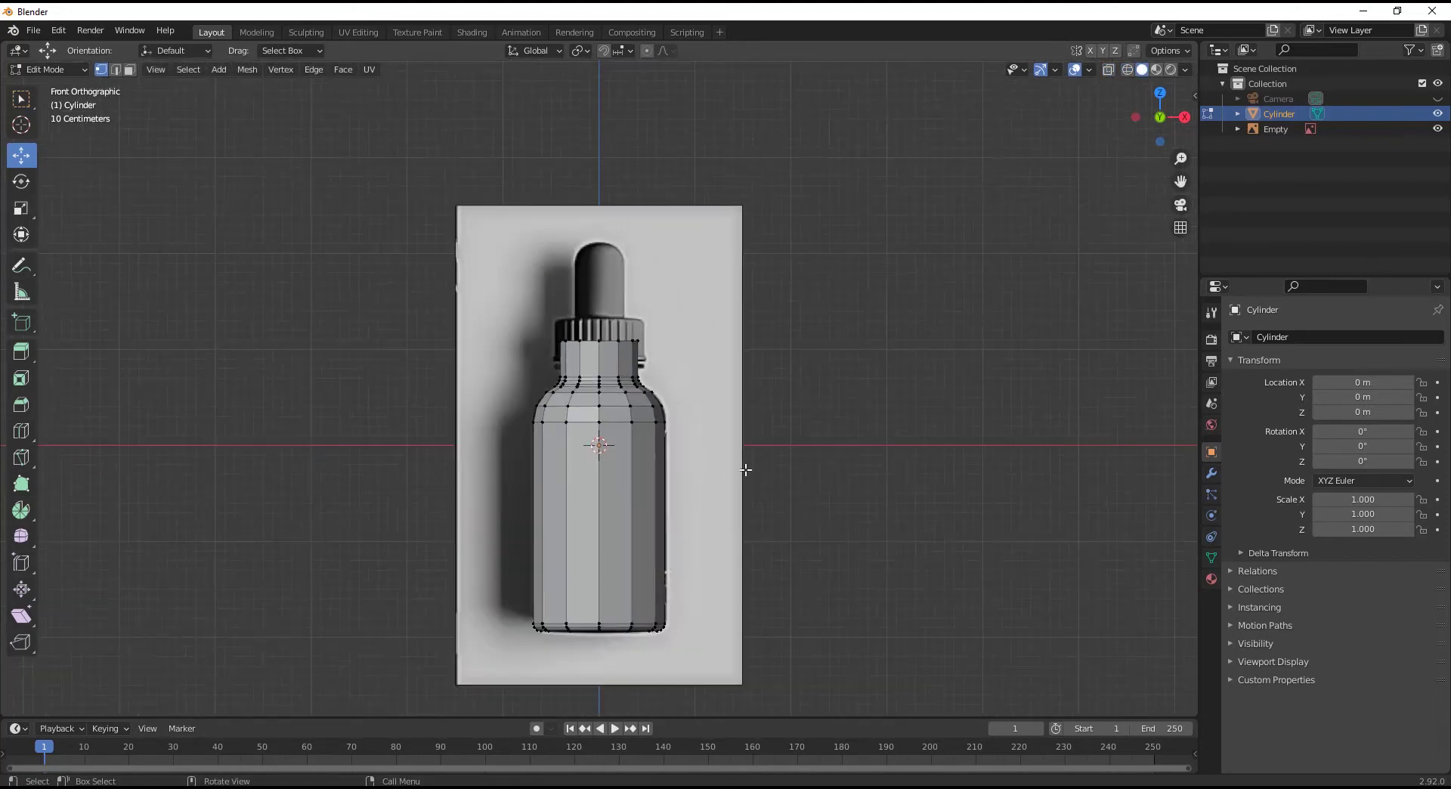
{"action": "mouse_move", "coordinate": [744, 524]}
{"action": "middle_mouse_down"}
{"action": "mouse_move", "coordinate": [681, 590]}
{"action": "mouse_move", "coordinate": [762, 551]}
{"action": "mouse_move", "coordinate": [738, 548]}
{"action": "middle_mouse_up"}
{"action": "key", "text": "KP_1"}
{"action": "scroll", "coordinate": [616, 384], "scroll_direction": "up", "scroll_amount": 4}
{"action": "key", "text": "alt+z"}
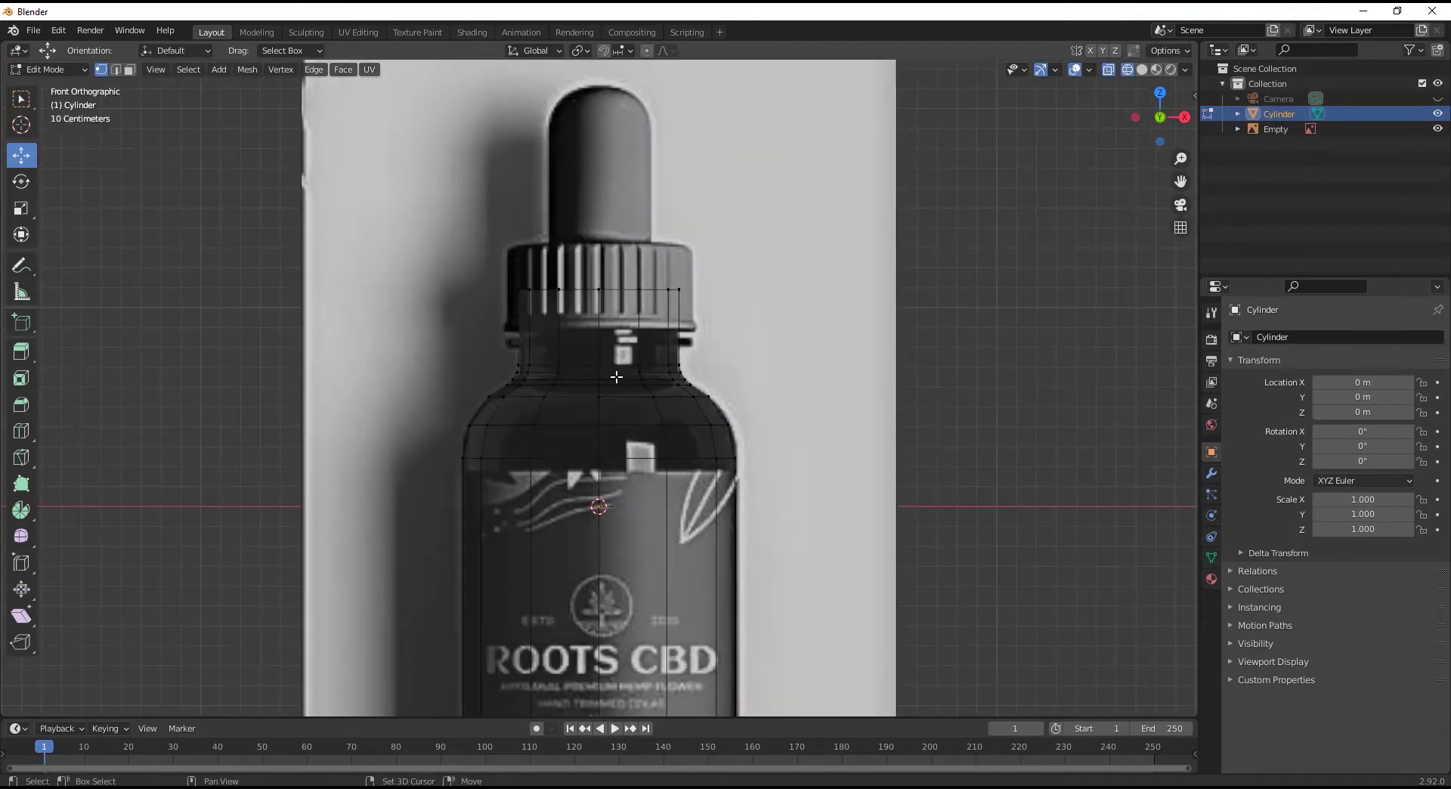
Cut two edge loops around the bottle neck, aligned with the collar just below the cap in the reference image.
{"action": "scroll", "coordinate": [609, 377], "scroll_direction": "up", "scroll_amount": 5}
{"action": "left_click", "coordinate": [19, 436]}
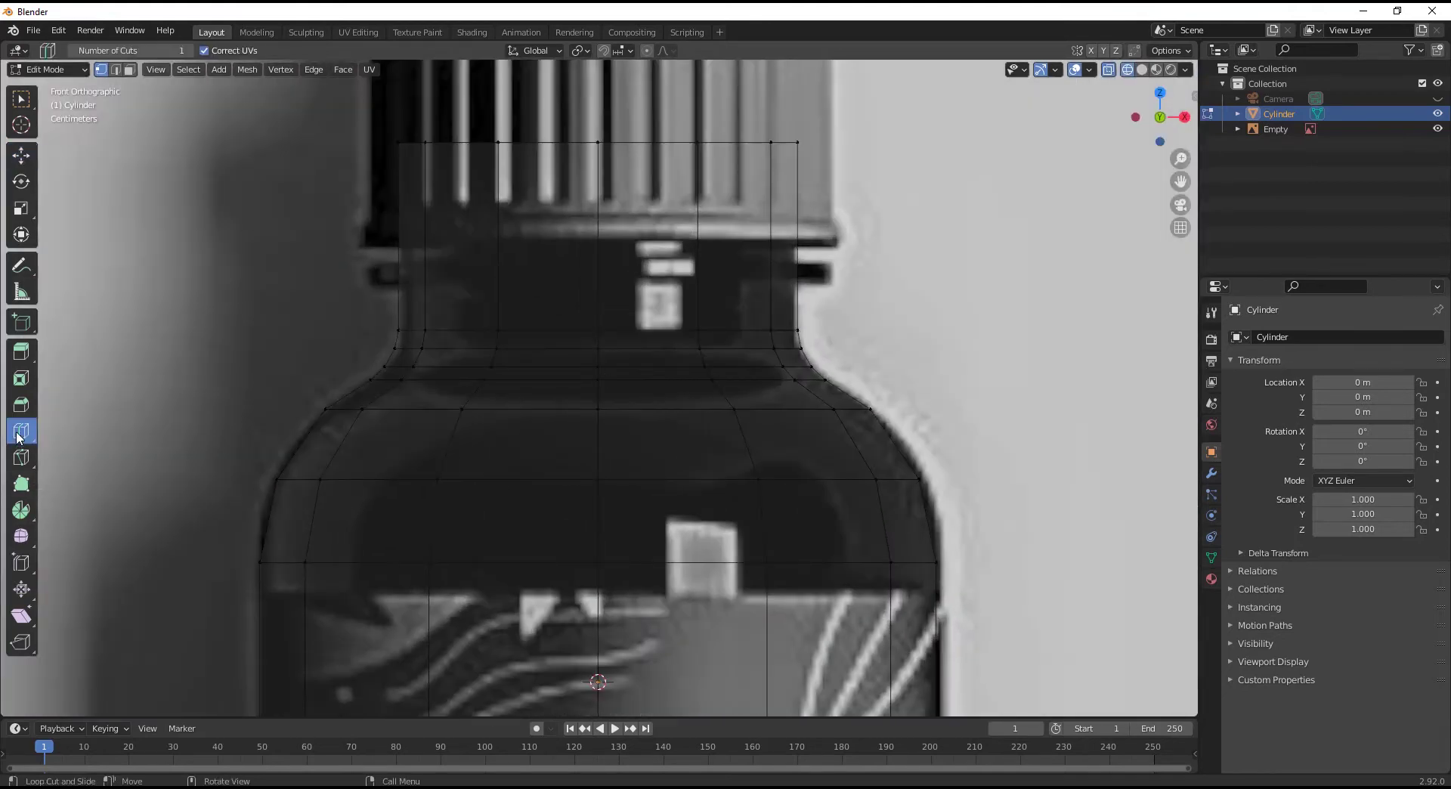
{"action": "left_click_drag", "start_coordinate": [424, 248], "coordinate": [392, 284]}
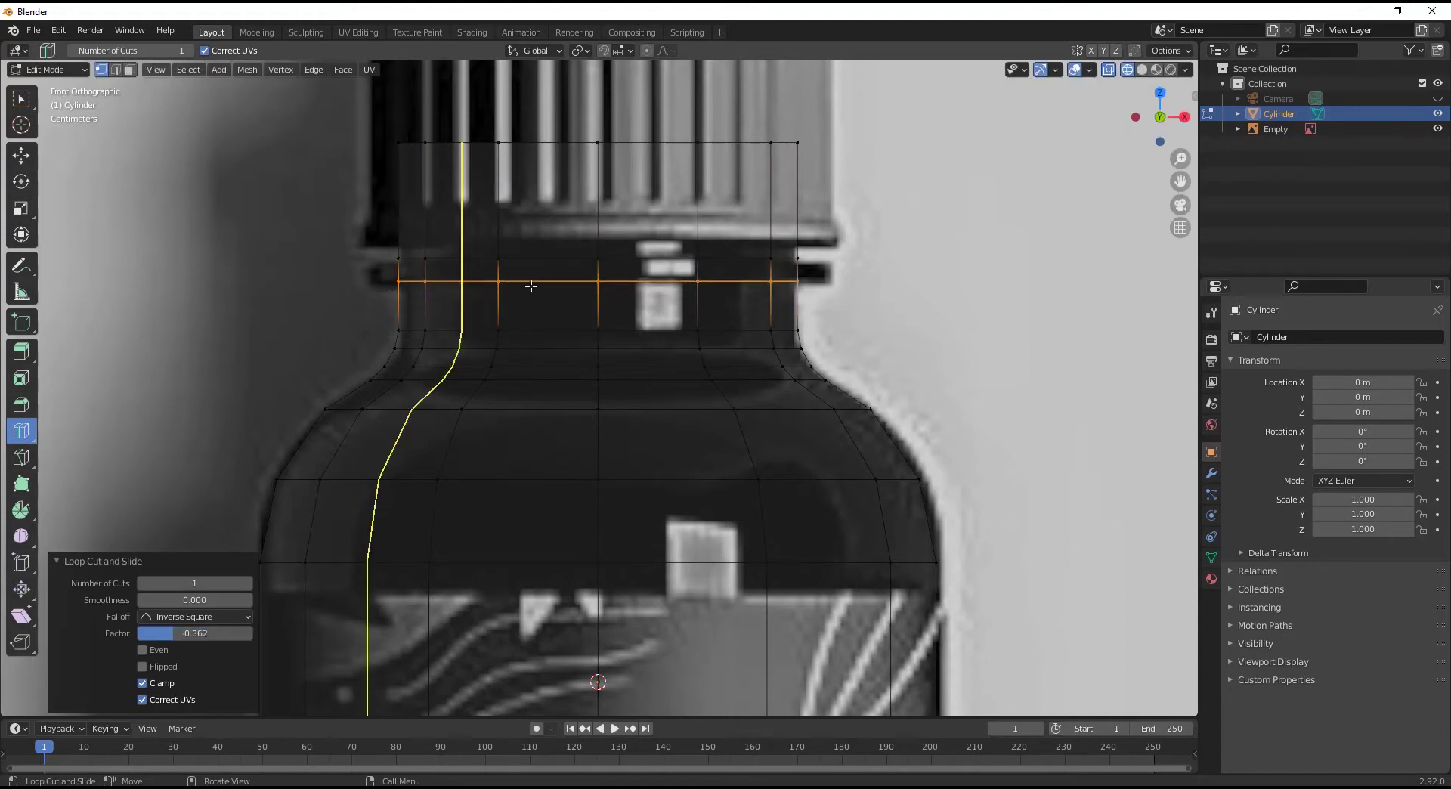
Extrude the narrow face band around the neck about 0.0211 m outward along its normals to form a raised ring.
{"action": "left_click", "coordinate": [25, 159]}
{"action": "key", "text": "3"}
{"action": "left_click_drag", "start_coordinate": [300, 243], "coordinate": [839, 309]}
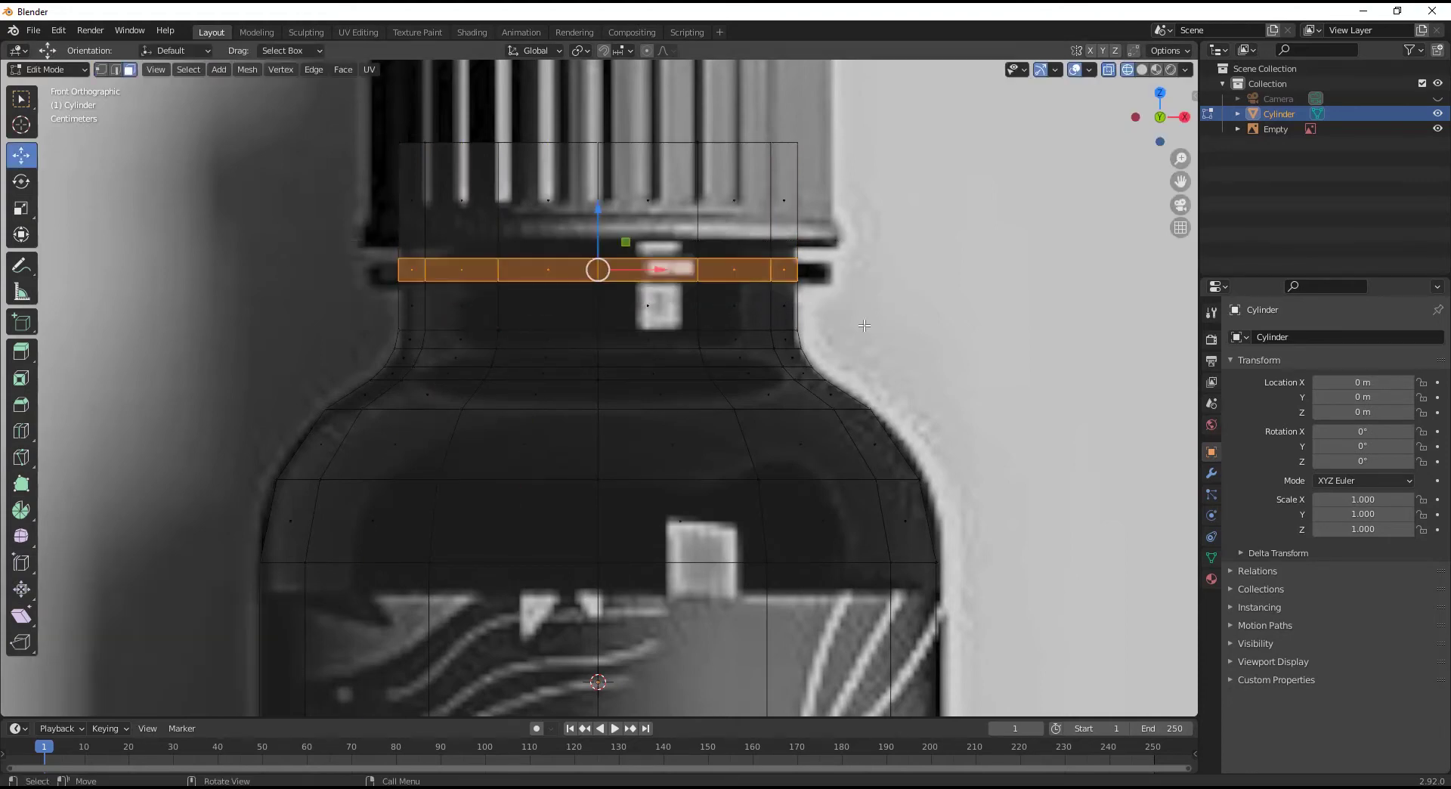
{"action": "mouse_move", "coordinate": [843, 300]}
{"action": "middle_mouse_down"}
{"action": "mouse_move", "coordinate": [848, 344]}
{"action": "mouse_move", "coordinate": [805, 413]}
{"action": "mouse_move", "coordinate": [854, 517]}
{"action": "middle_mouse_up"}
{"action": "key", "text": "shift+z"}
{"action": "scroll", "coordinate": [848, 344], "scroll_direction": "down", "scroll_amount": 1}
{"action": "key", "text": "alt+e"}
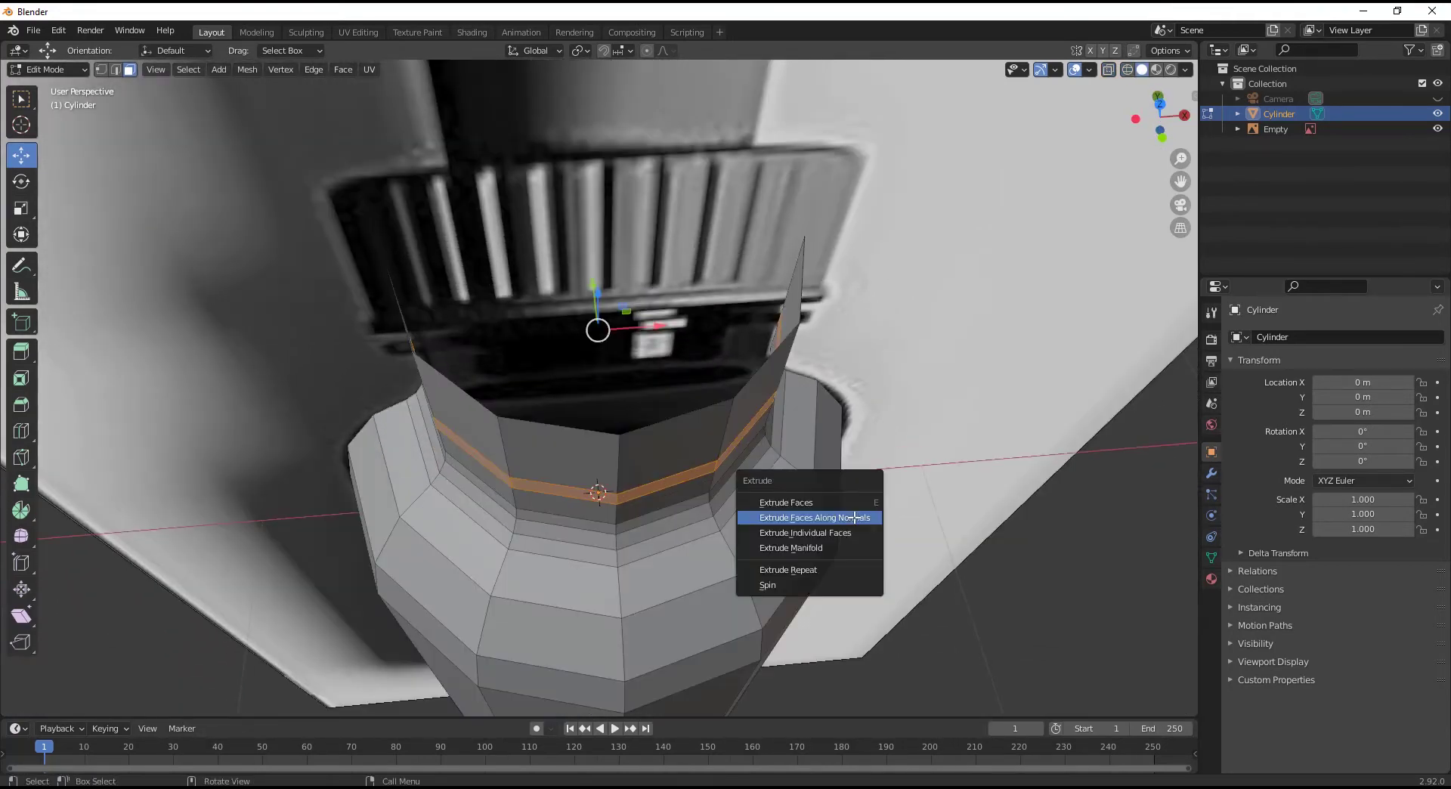
{"action": "left_click", "coordinate": [854, 517]}
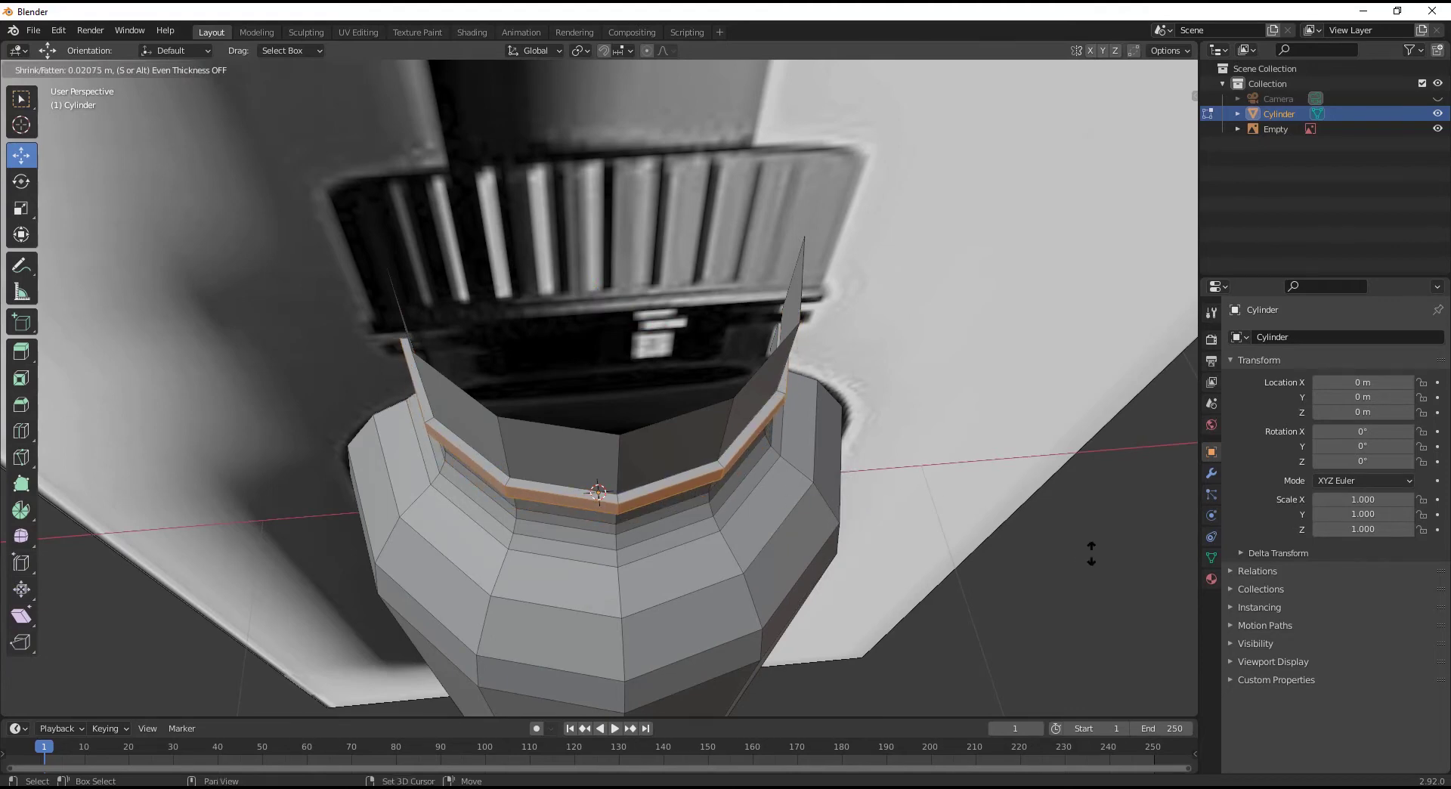
{"action": "left_click", "coordinate": [1058, 550]}
Hide the reference image in Object Mode and select the bottle.
{"action": "middle_click_drag", "start_coordinate": [1050, 549], "coordinate": [841, 476]}
{"action": "scroll", "coordinate": [934, 432], "scroll_direction": "down", "scroll_amount": 6}
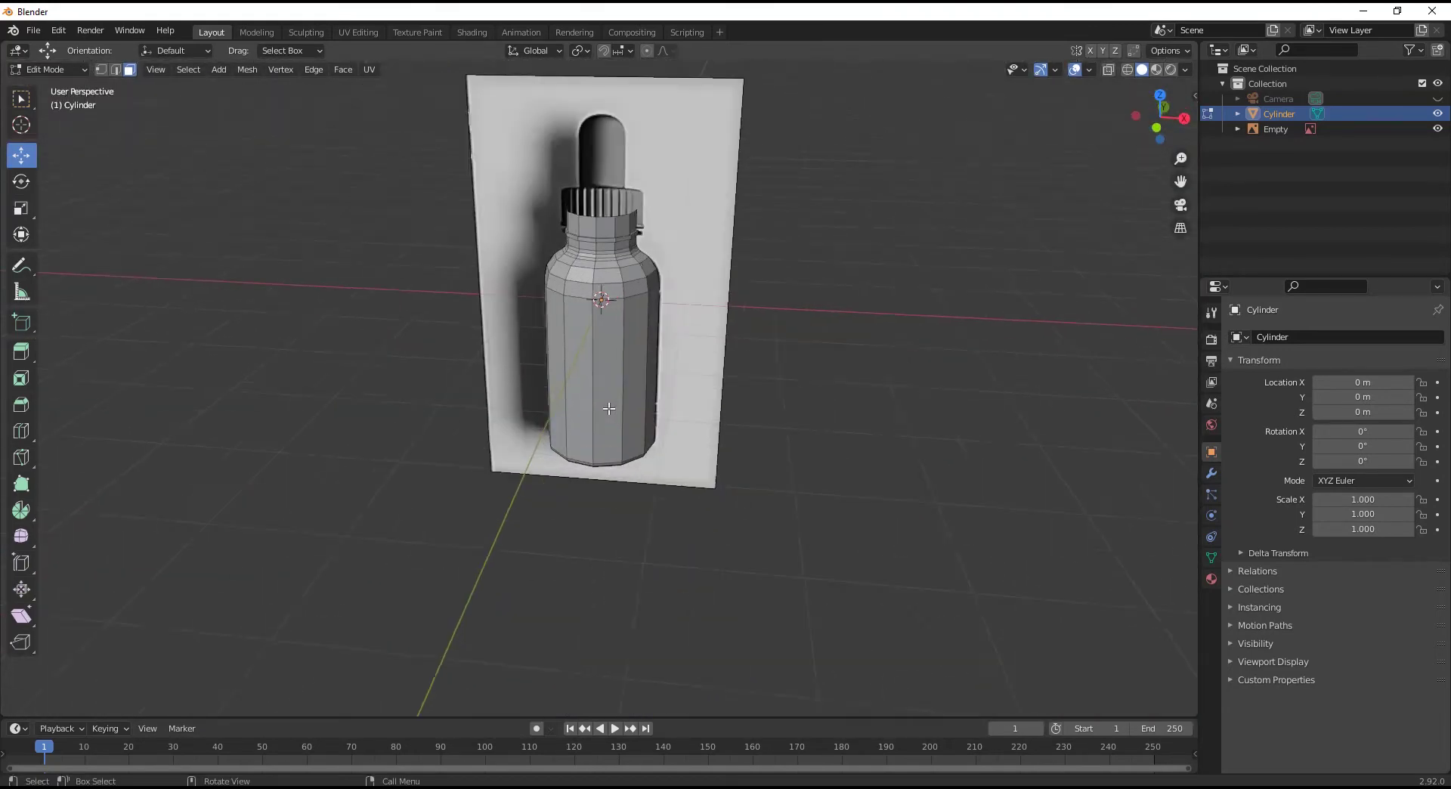
{"action": "scroll", "coordinate": [609, 408], "scroll_direction": "up", "scroll_amount": 1}
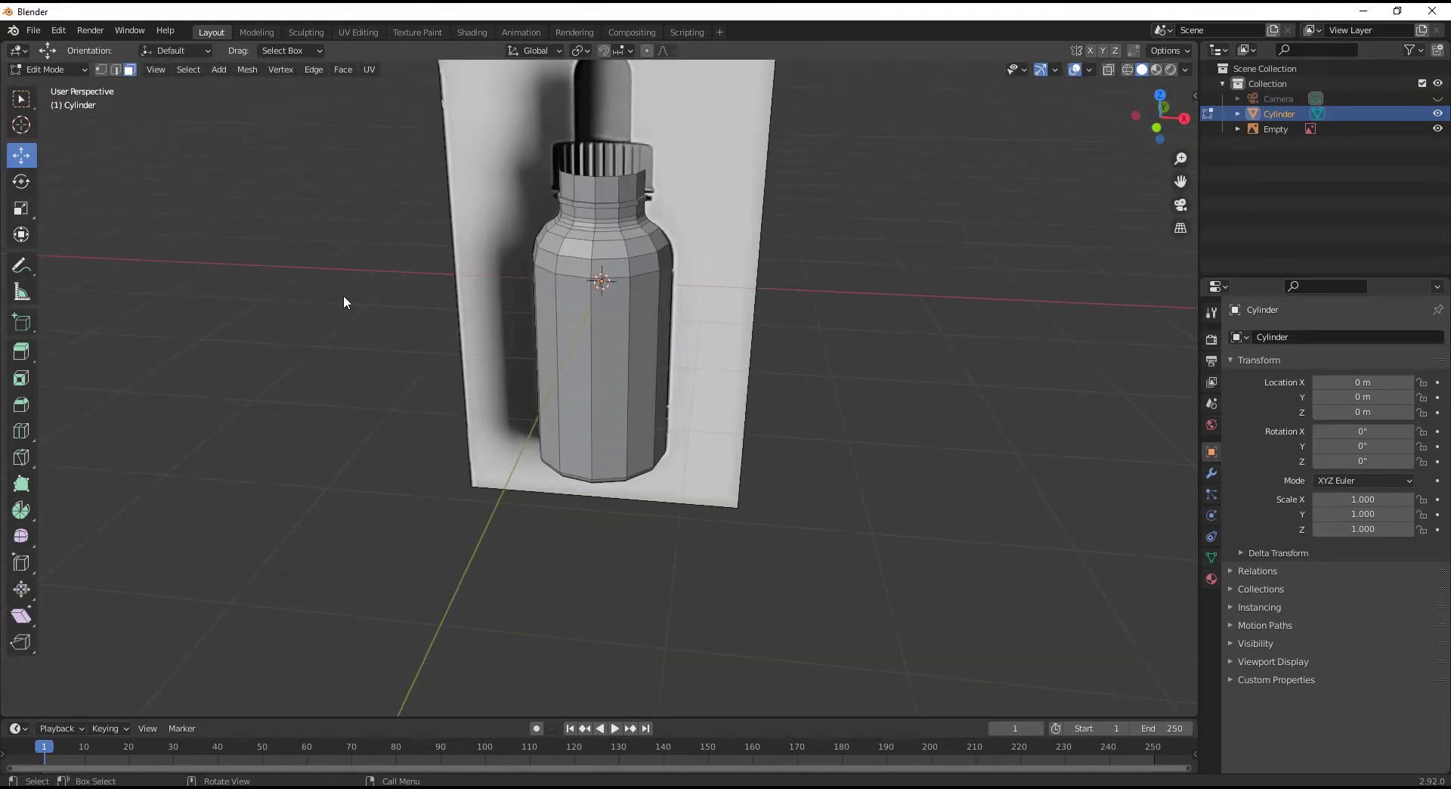
{"action": "key", "text": "Tab"}
{"action": "left_click", "coordinate": [745, 185]}
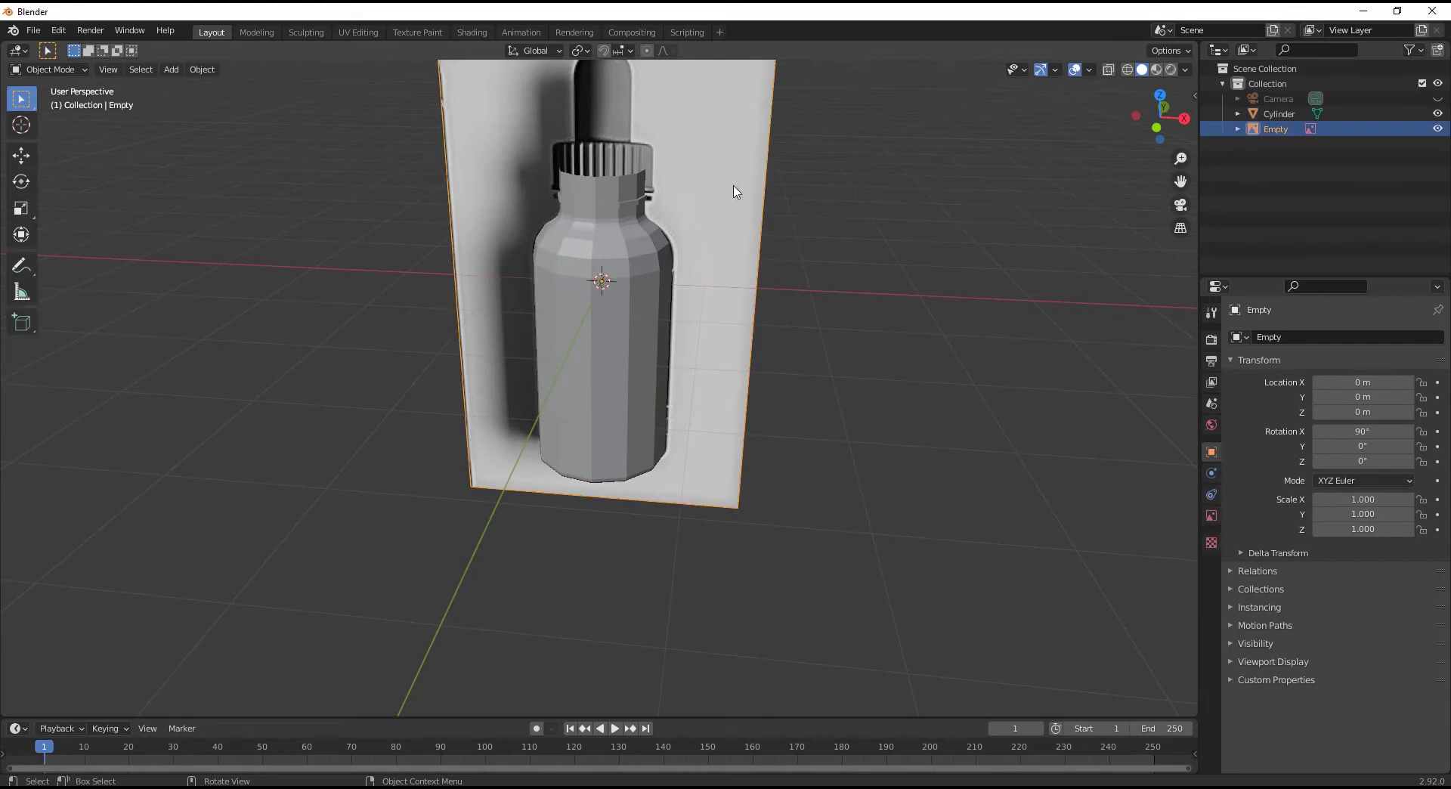
{"action": "middle_click_drag", "start_coordinate": [943, 311], "coordinate": [749, 298]}
{"action": "left_click", "coordinate": [621, 261]}
{"action": "scroll", "coordinate": [609, 374], "scroll_direction": "up", "scroll_amount": 2}
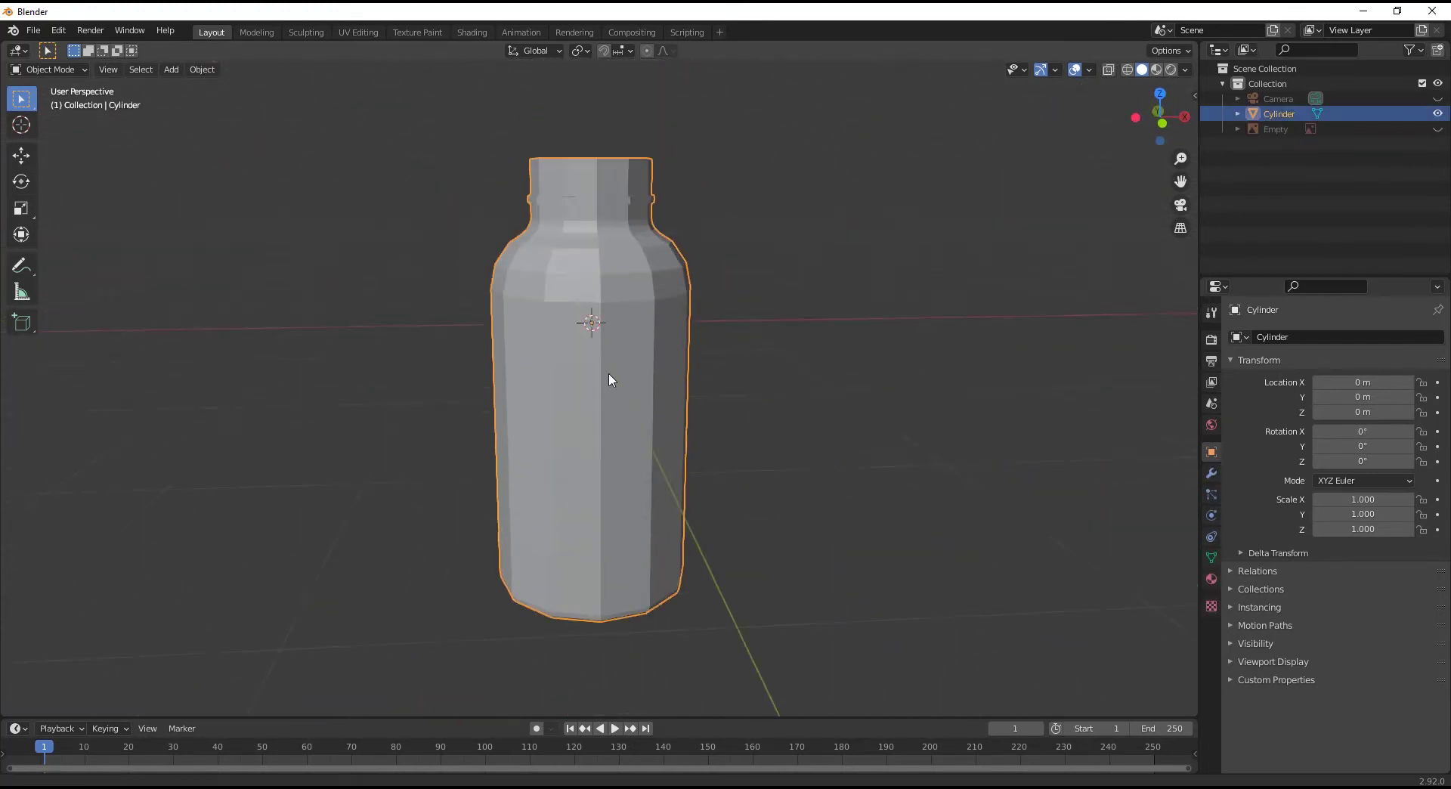
Cut supporting edge loops around the neck, placing one directly beneath the raised ring with a slide factor of about -0.932.
{"action": "key", "text": "Tab"}
{"action": "scroll", "coordinate": [608, 383], "scroll_direction": "up", "scroll_amount": 4}
{"action": "middle_click_drag", "start_coordinate": [607, 383], "coordinate": [597, 480], "text": "shift"}
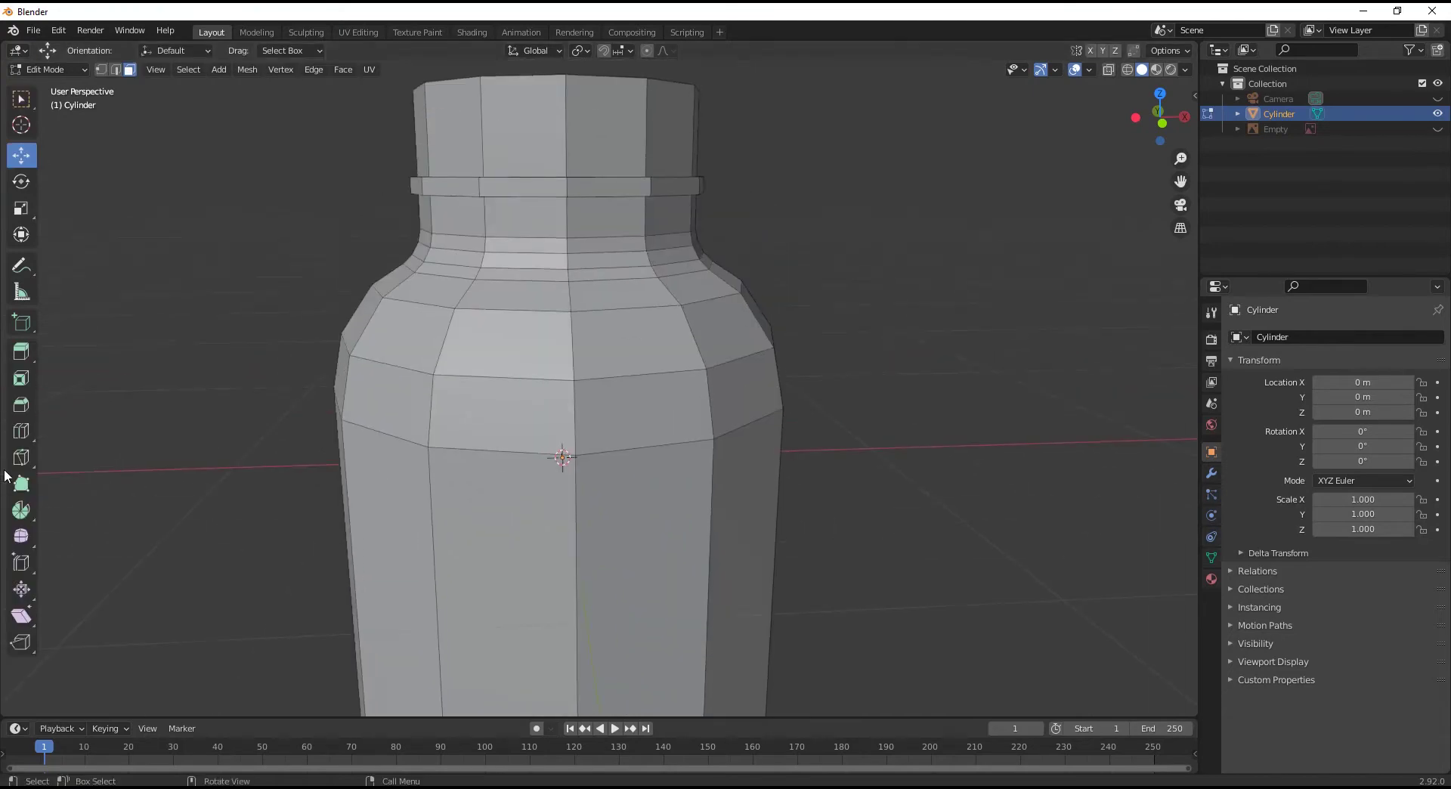
{"action": "left_click", "coordinate": [21, 431]}
{"action": "middle_click_drag", "start_coordinate": [609, 318], "coordinate": [605, 388]}
{"action": "scroll", "coordinate": [605, 389], "scroll_direction": "up", "scroll_amount": 2}
{"action": "left_click_drag", "start_coordinate": [665, 332], "coordinate": [700, 388]}
{"action": "scroll", "coordinate": [671, 410], "scroll_direction": "up", "scroll_amount": 2}
{"action": "middle_click_drag", "start_coordinate": [699, 386], "coordinate": [694, 254]}
{"action": "middle_click_drag", "start_coordinate": [690, 204], "coordinate": [732, 355], "text": "shift"}
{"action": "scroll", "coordinate": [735, 395], "scroll_direction": "up", "scroll_amount": 2}
{"action": "left_click_drag", "start_coordinate": [810, 348], "coordinate": [811, 308]}
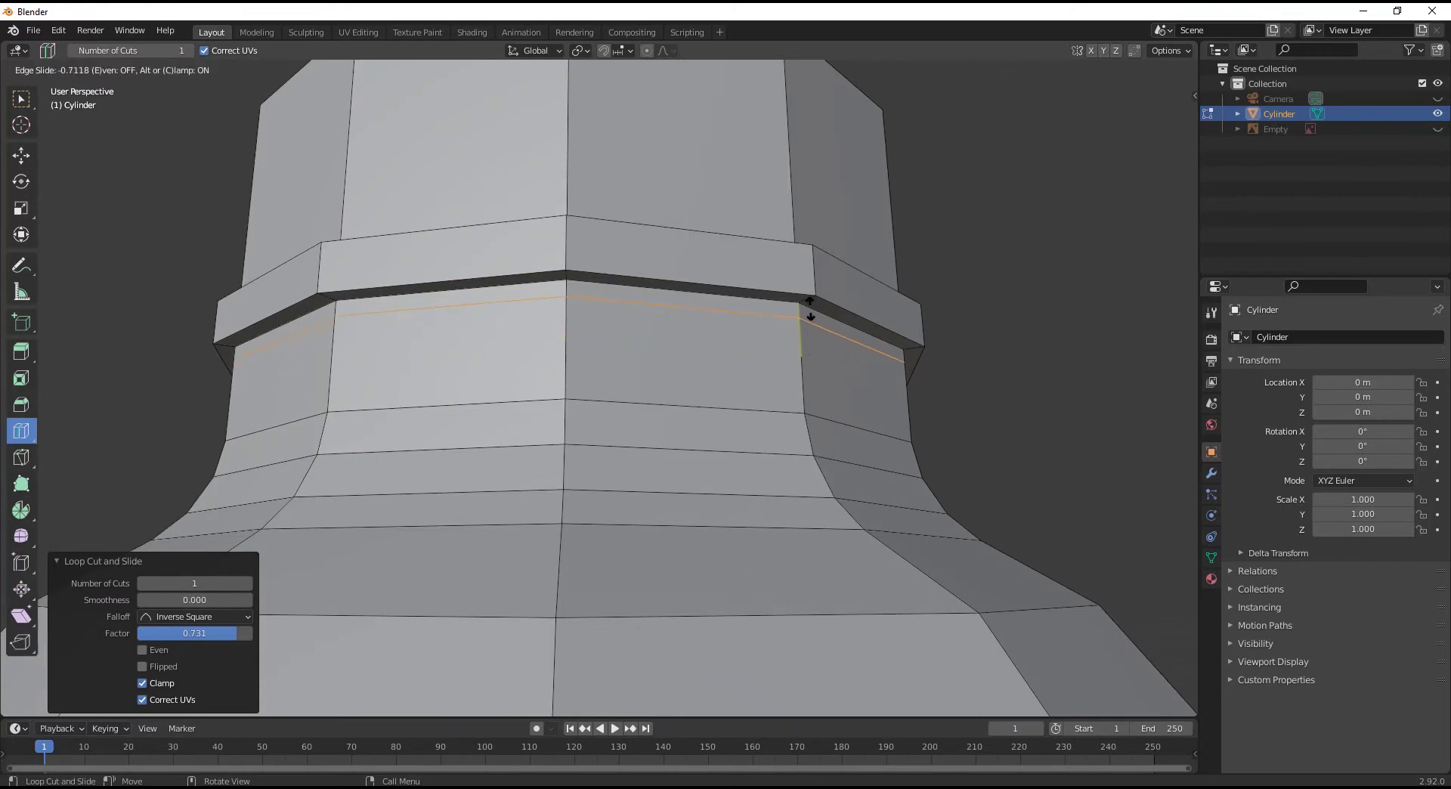
{"action": "left_click", "coordinate": [809, 302]}
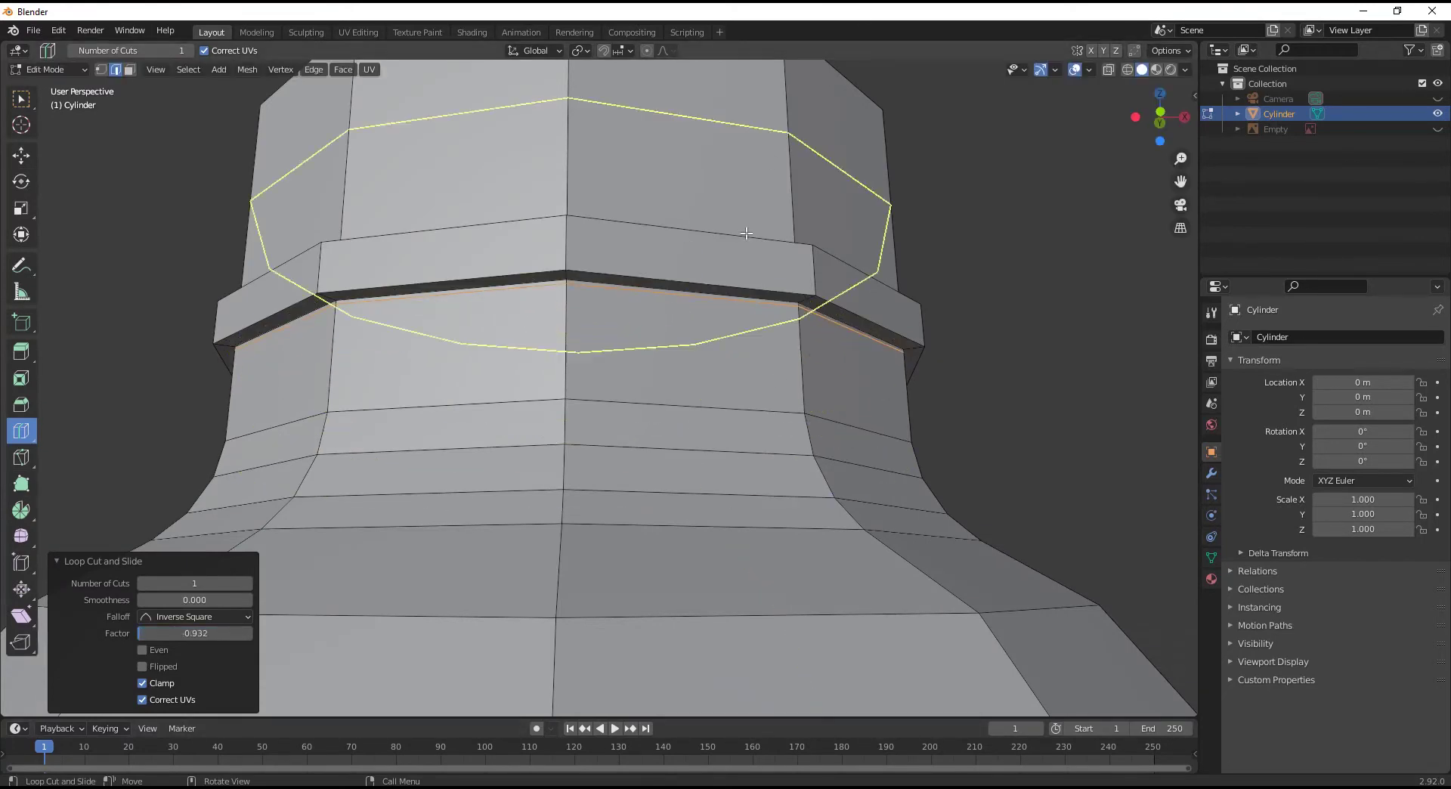
Cut an edge loop around the underside of the neck ring with a slide factor of about 0.741.
{"action": "scroll", "coordinate": [844, 190], "scroll_direction": "up", "scroll_amount": 4}
{"action": "middle_click_drag", "start_coordinate": [844, 190], "coordinate": [872, 159]}
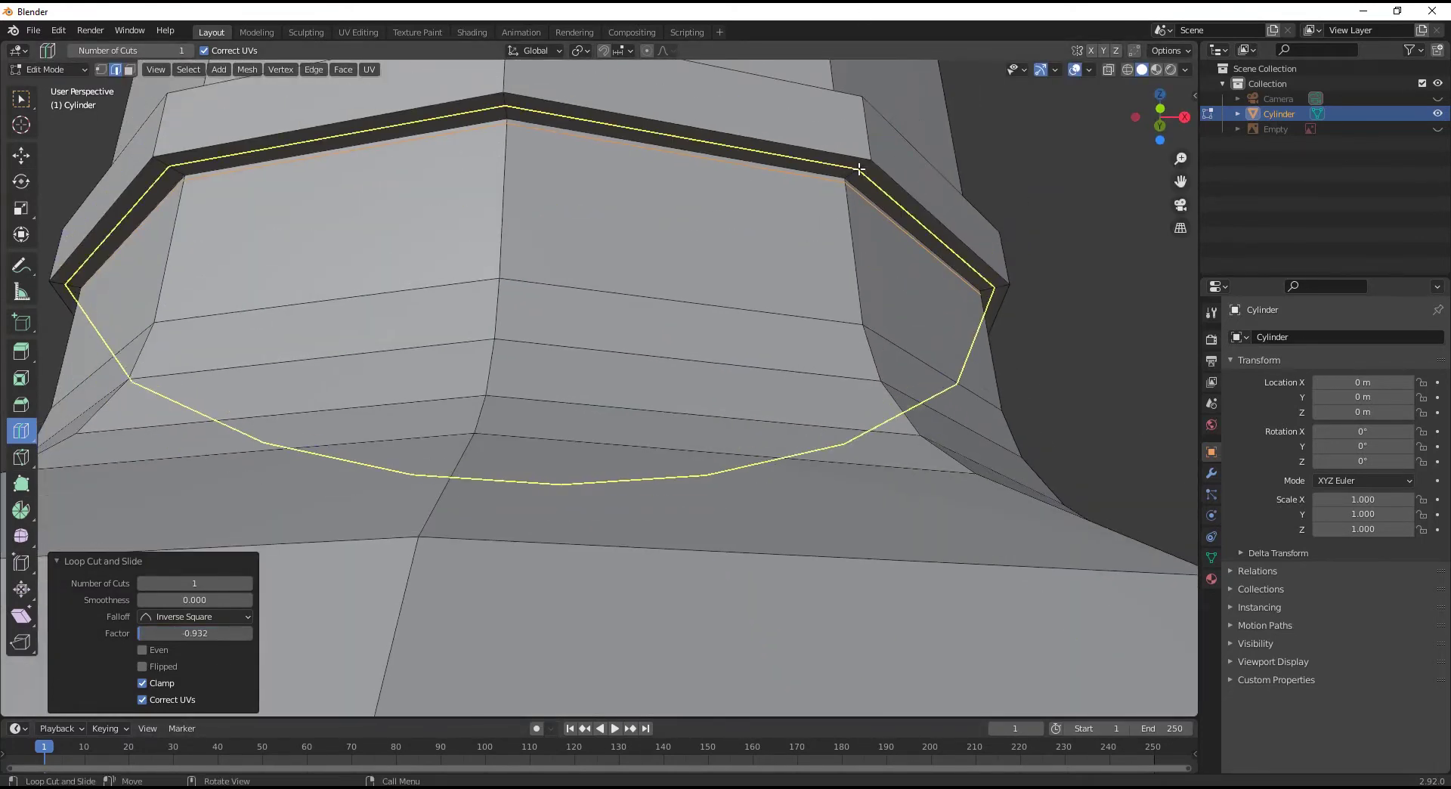
{"action": "left_click_drag", "start_coordinate": [859, 169], "coordinate": [850, 180]}
{"action": "scroll", "coordinate": [802, 189], "scroll_direction": "down", "scroll_amount": 5}
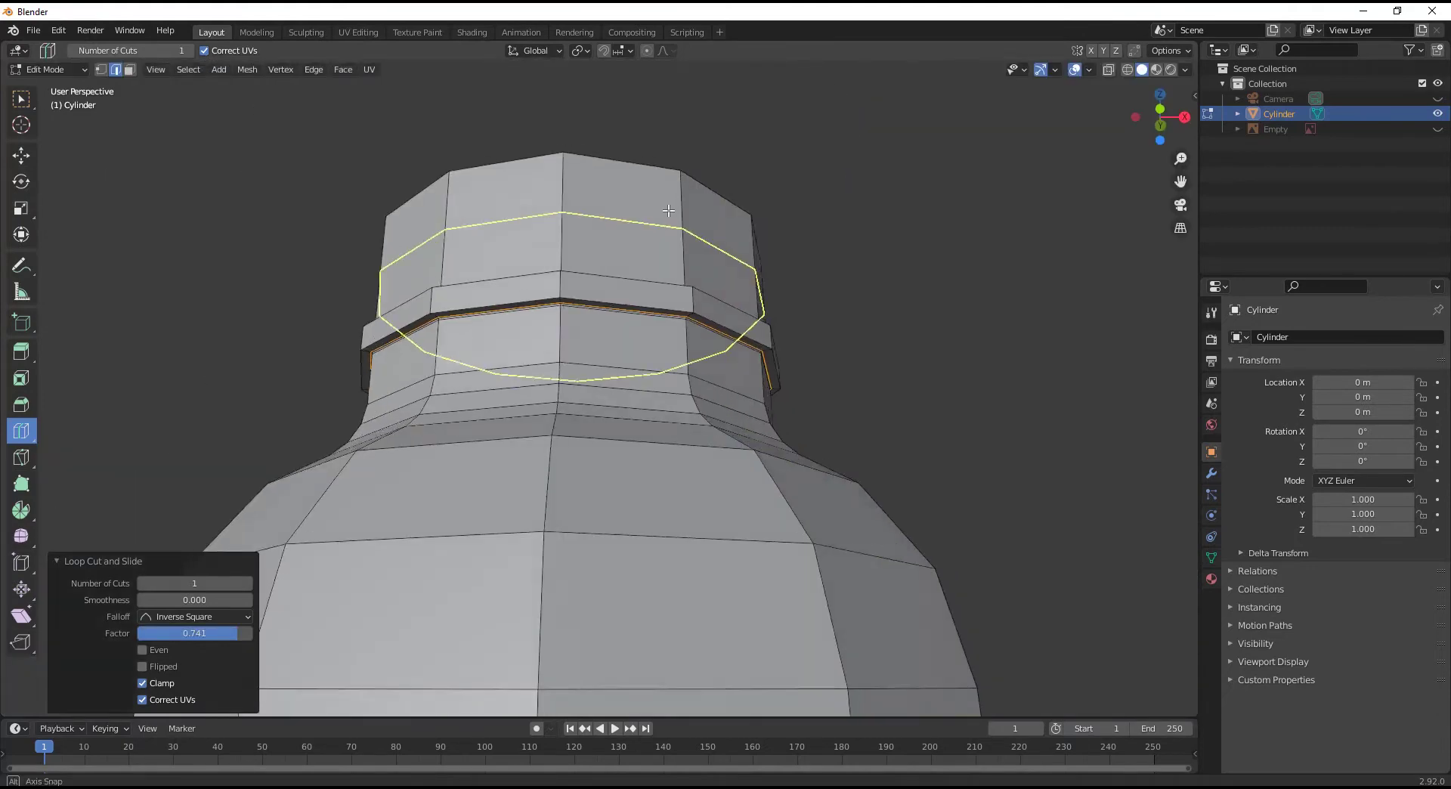
Extrude the bottle's bottom face in place scaled to about 0.89, and extrude that inner face about 0.04 m into the bottle.
{"action": "middle_click_drag", "start_coordinate": [669, 211], "coordinate": [677, 275]}
{"action": "scroll", "coordinate": [581, 469], "scroll_direction": "down", "scroll_amount": 1}
{"action": "middle_click_drag", "start_coordinate": [564, 488], "coordinate": [589, 394]}
{"action": "scroll", "coordinate": [590, 401], "scroll_direction": "up", "scroll_amount": 2}
{"action": "middle_click_drag", "start_coordinate": [593, 446], "coordinate": [631, 269], "text": "shift"}
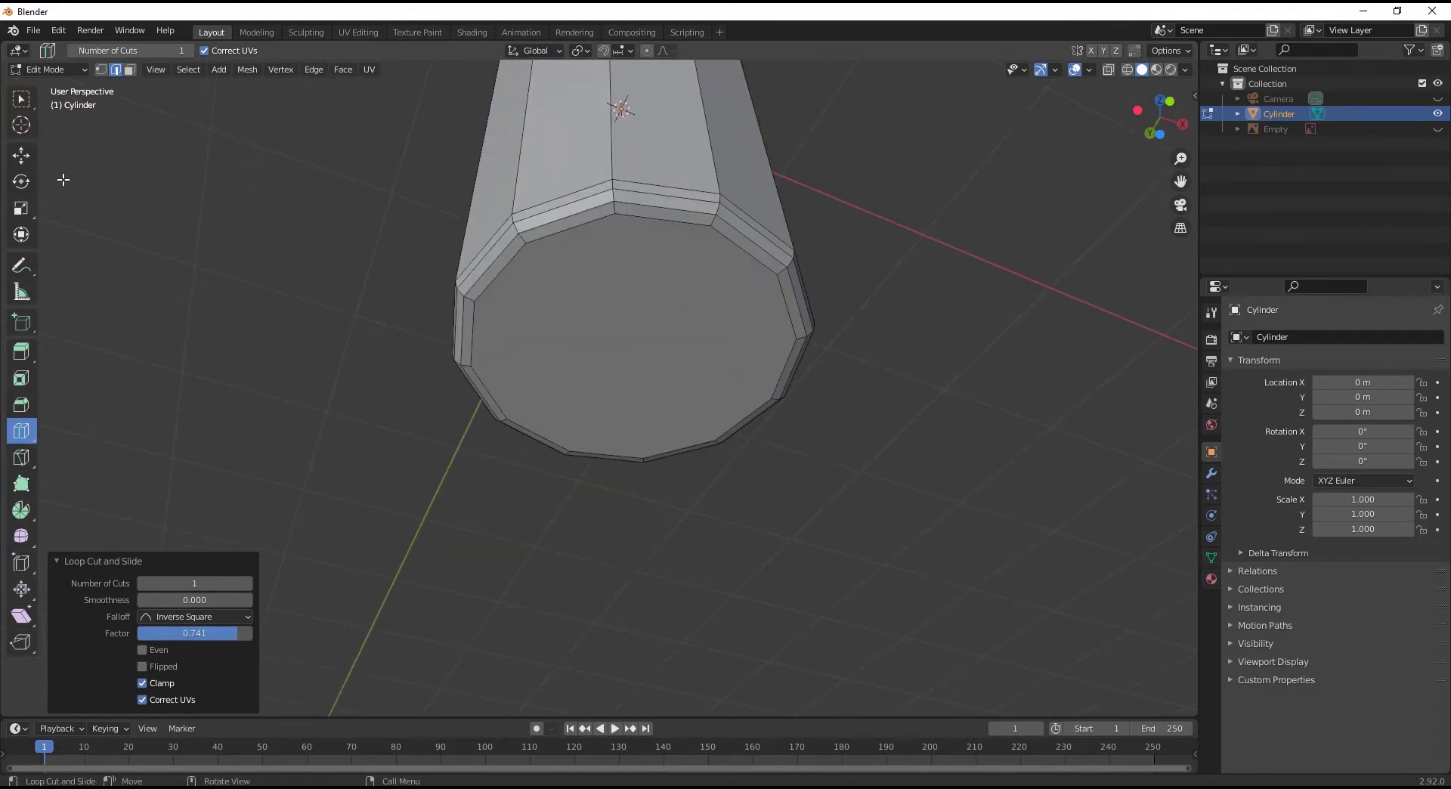
{"action": "left_click", "coordinate": [27, 164]}
{"action": "left_click", "coordinate": [543, 306]}
{"action": "key", "text": "3"}
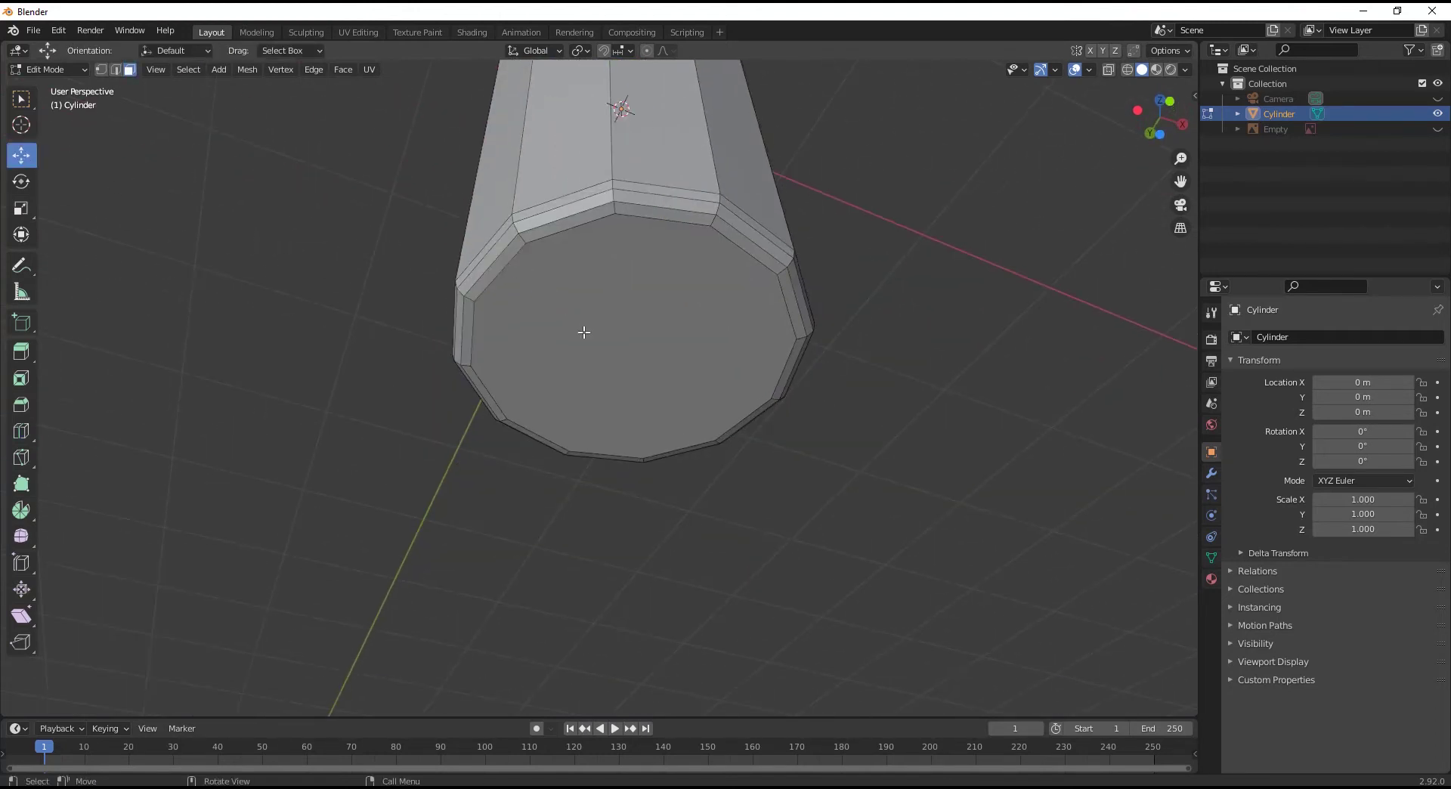
{"action": "left_click", "coordinate": [583, 329]}
{"action": "key", "text": "e"}
{"action": "key", "text": "s"}
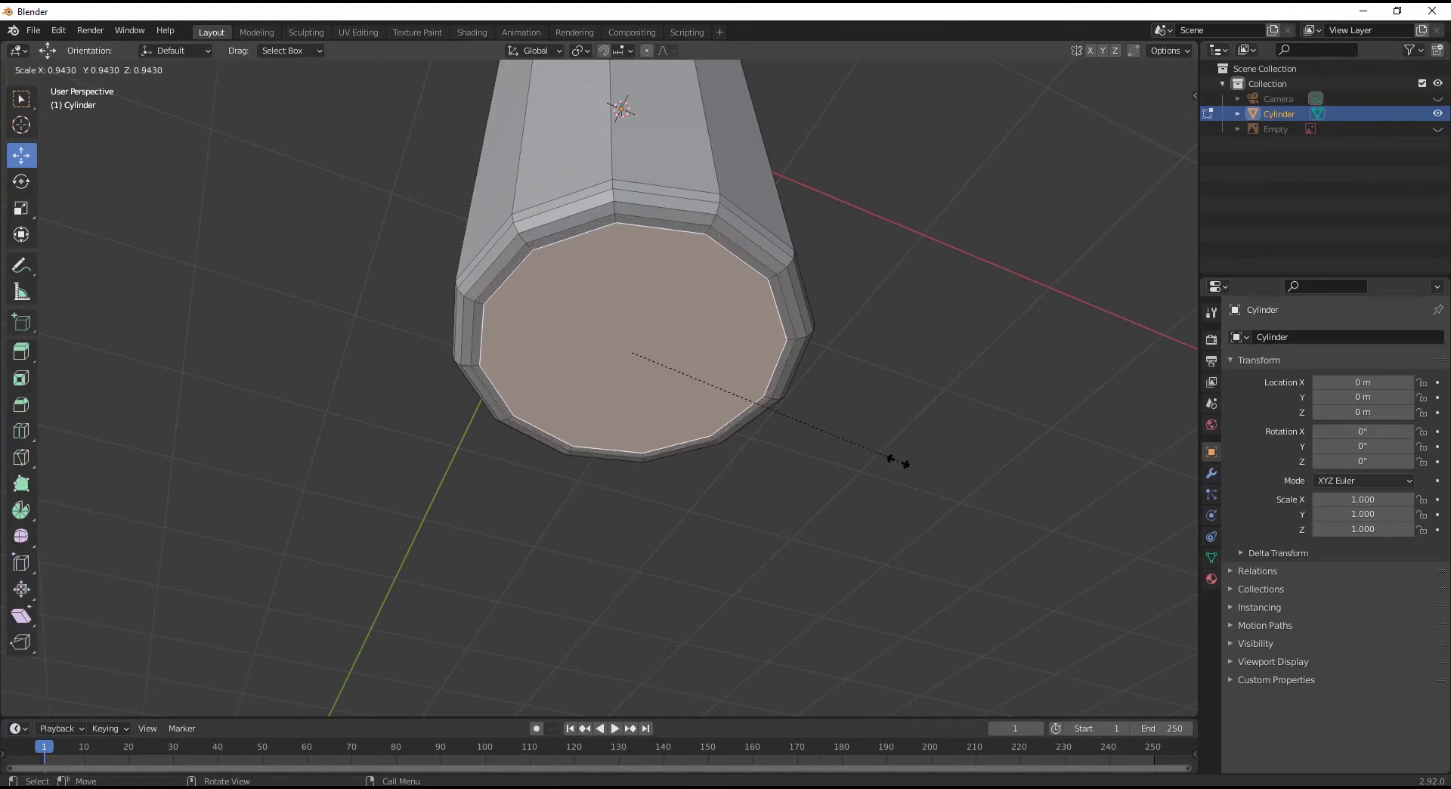
{"action": "left_click", "coordinate": [880, 459]}
{"action": "key", "text": "e"}
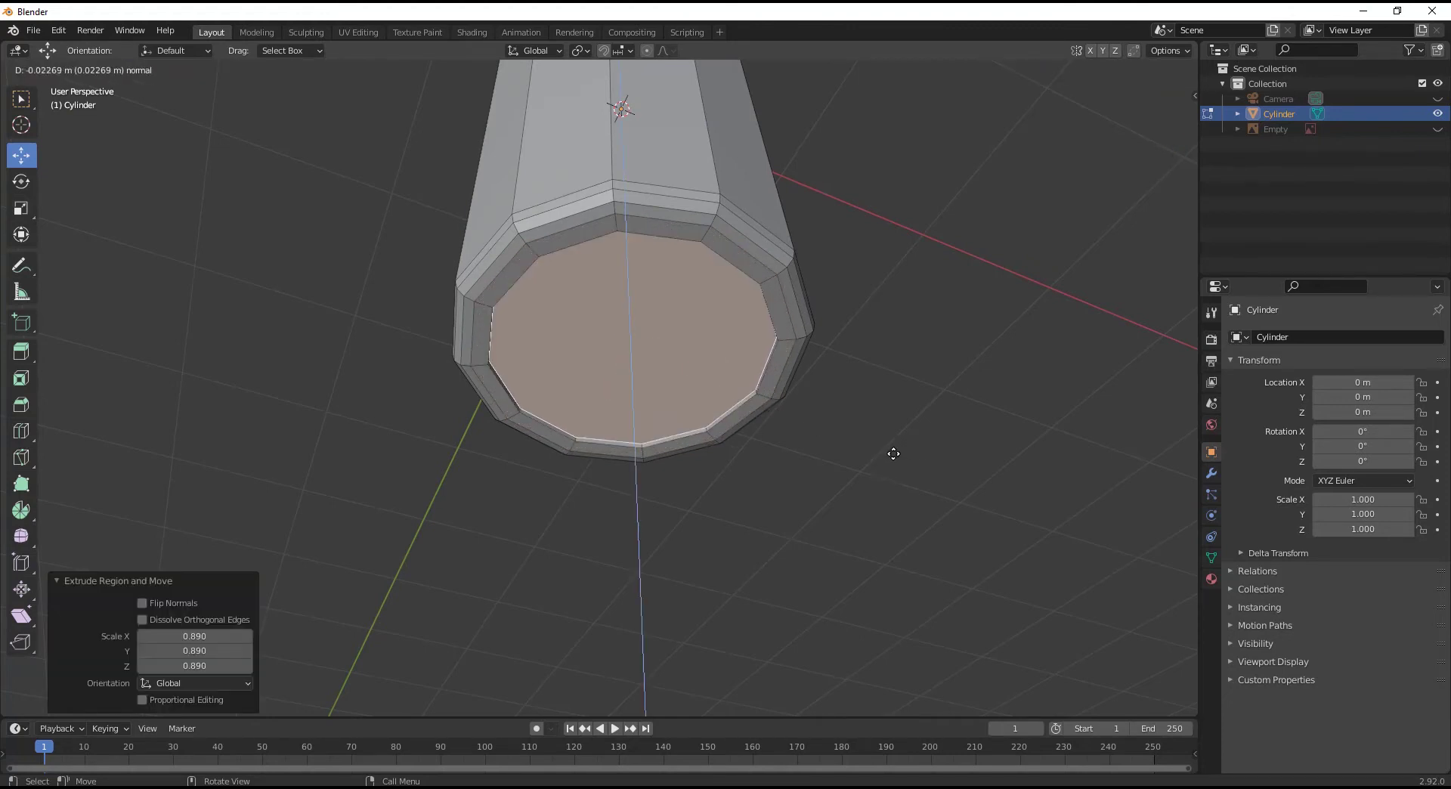
{"action": "left_click", "coordinate": [889, 451]}
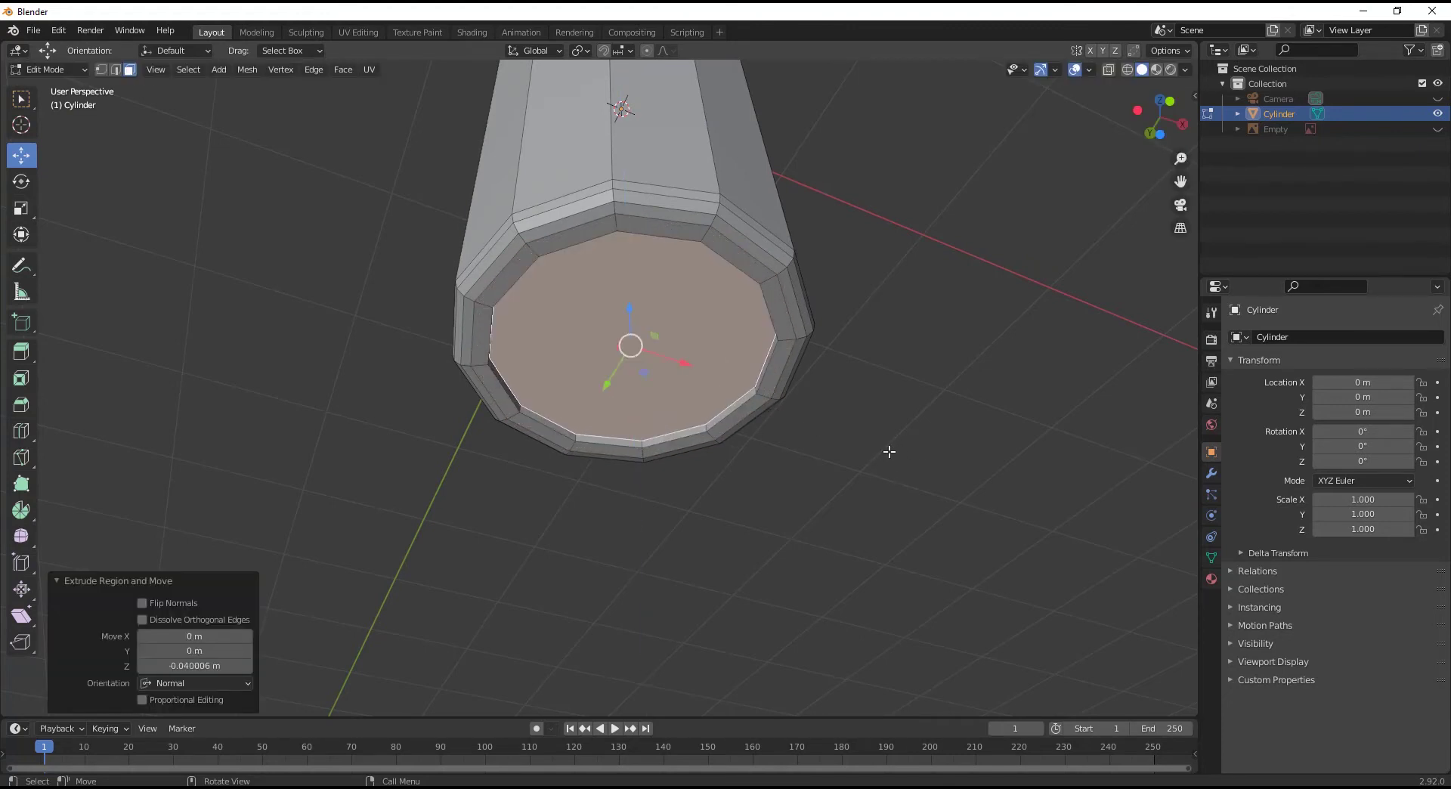
{"action": "middle_click_drag", "start_coordinate": [887, 449], "coordinate": [765, 430]}
{"action": "scroll", "coordinate": [569, 432], "scroll_direction": "up", "scroll_amount": 3}
{"action": "key", "text": "1"}
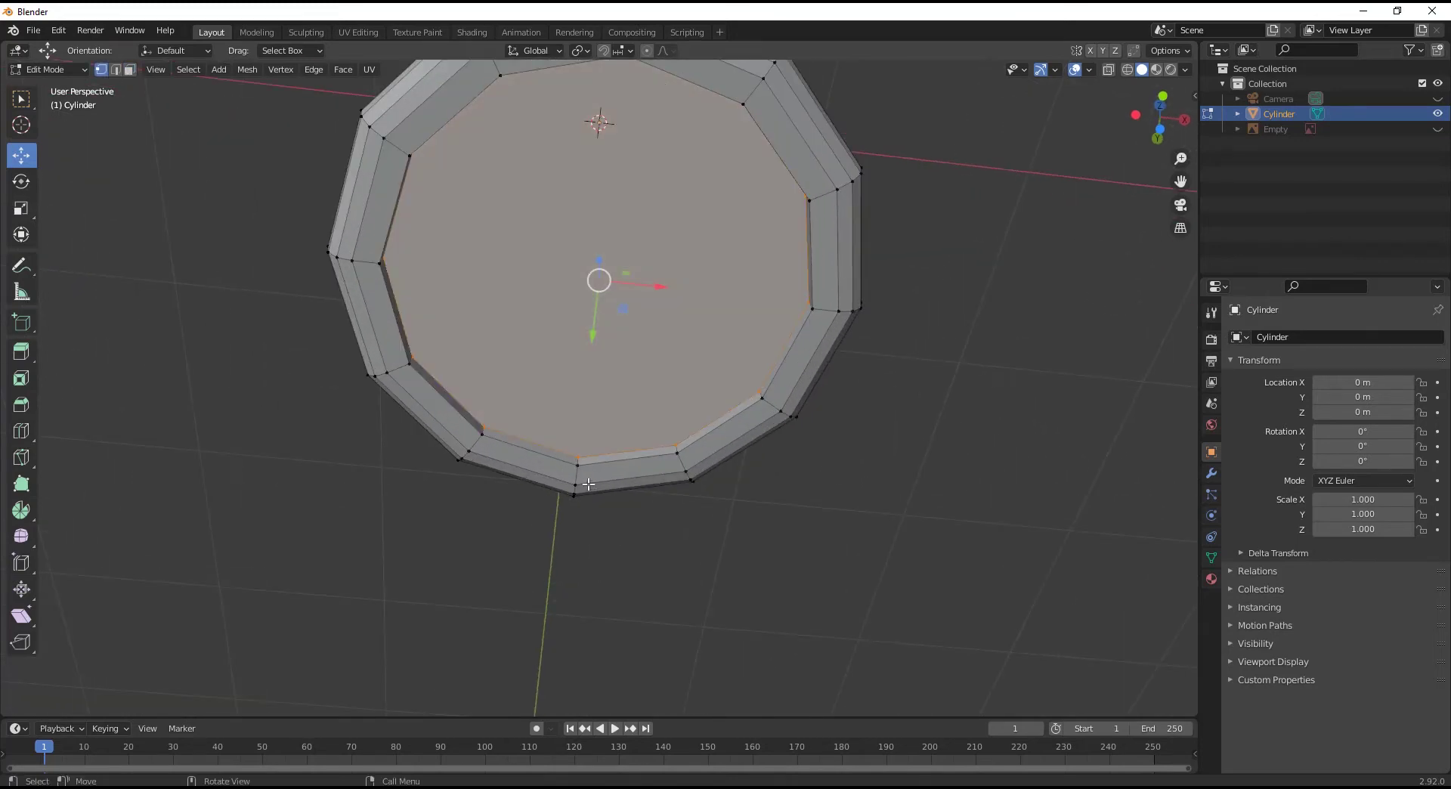
{"action": "left_click", "coordinate": [581, 471]}
{"action": "left_click", "coordinate": [675, 451], "text": "alt"}
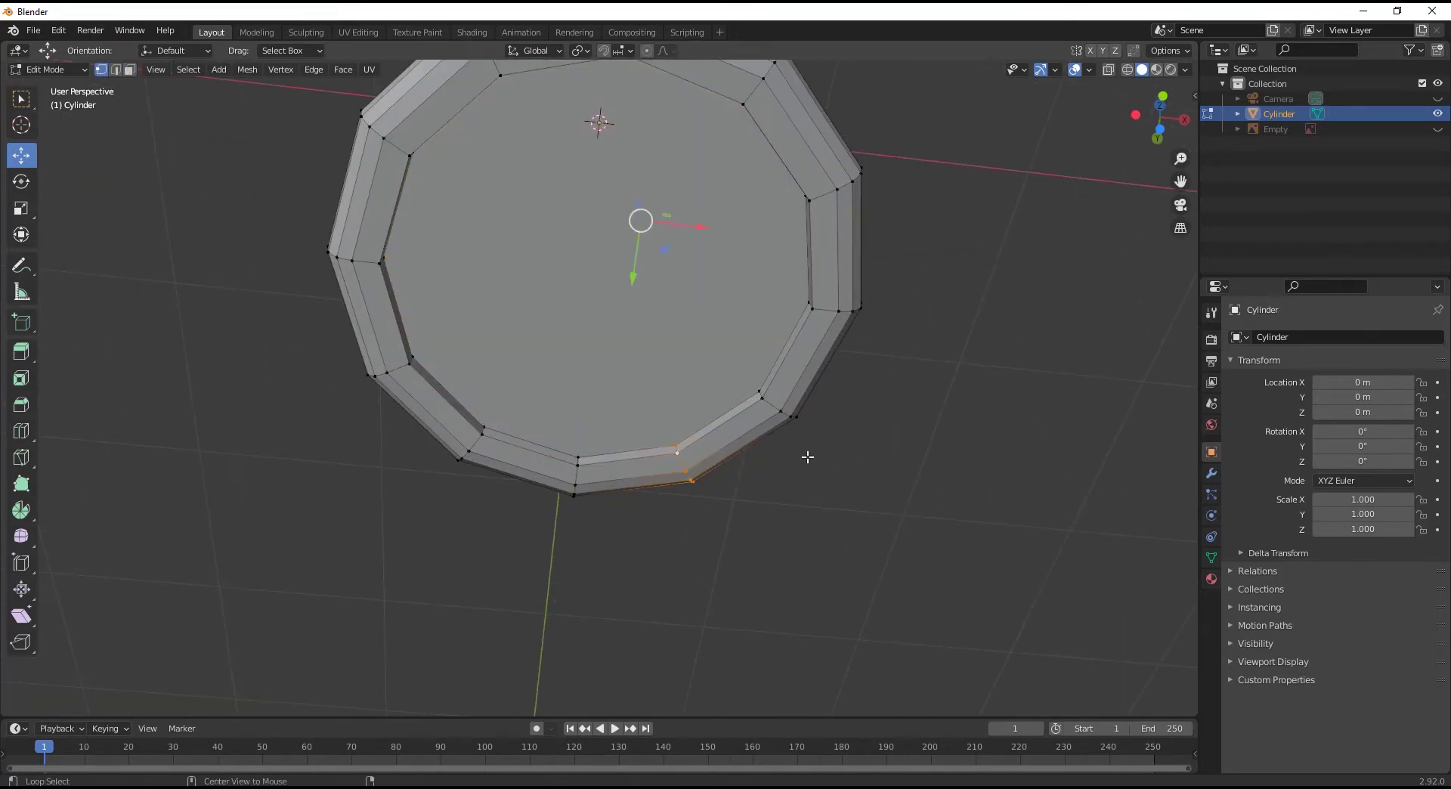
{"action": "middle_click_drag", "start_coordinate": [807, 457], "coordinate": [617, 389]}
{"action": "key", "text": "alt+a"}
{"action": "scroll", "coordinate": [848, 486], "scroll_direction": "down", "scroll_amount": 3}
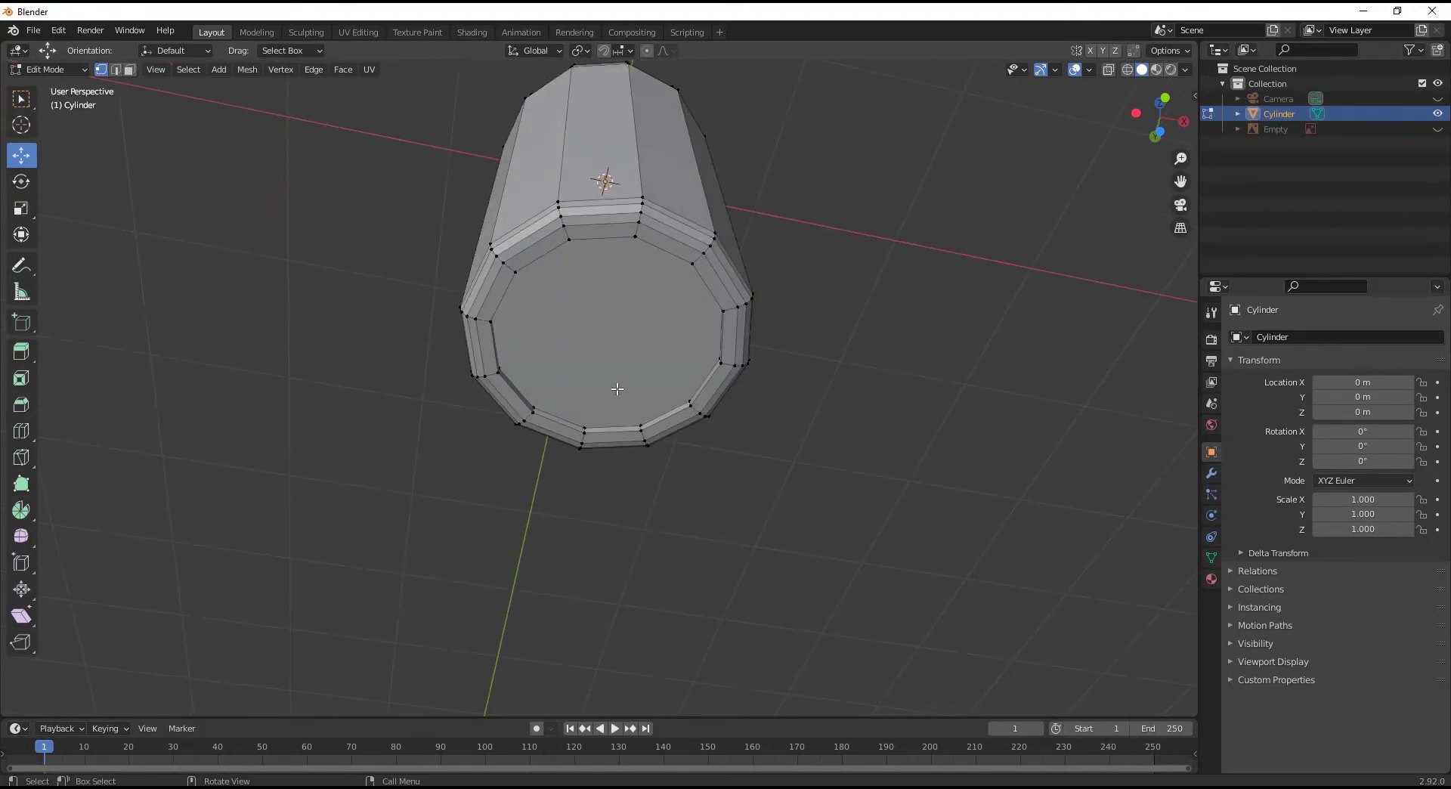
Extrude the recessed bottom face in place and scale it to about 0.979.
{"action": "key", "text": "3"}
{"action": "left_click", "coordinate": [608, 375]}
{"action": "scroll", "coordinate": [885, 454], "scroll_direction": "up", "scroll_amount": 3}
{"action": "key", "text": "s"}
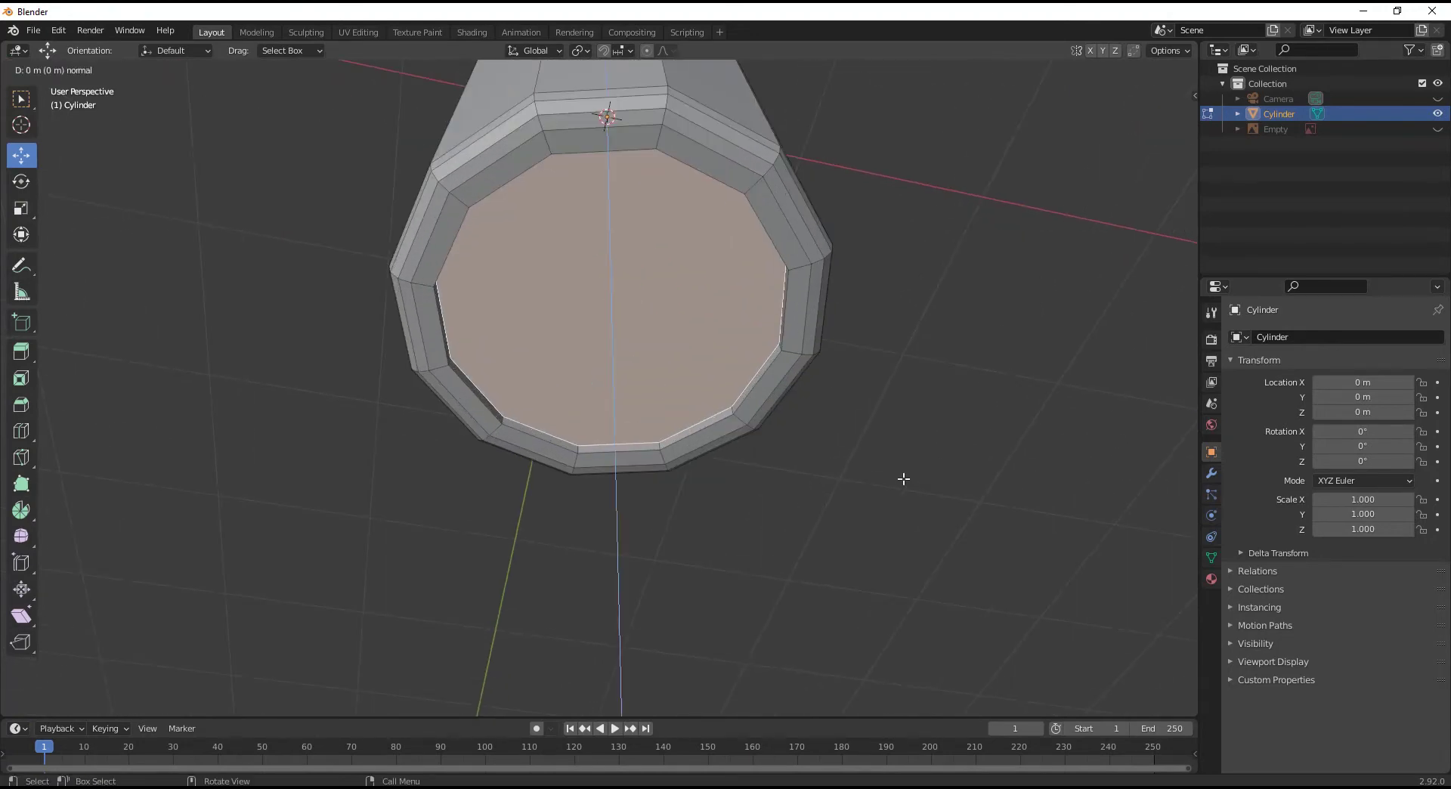
{"action": "left_click", "coordinate": [894, 483]}
{"action": "middle_click_drag", "start_coordinate": [894, 483], "coordinate": [575, 454]}
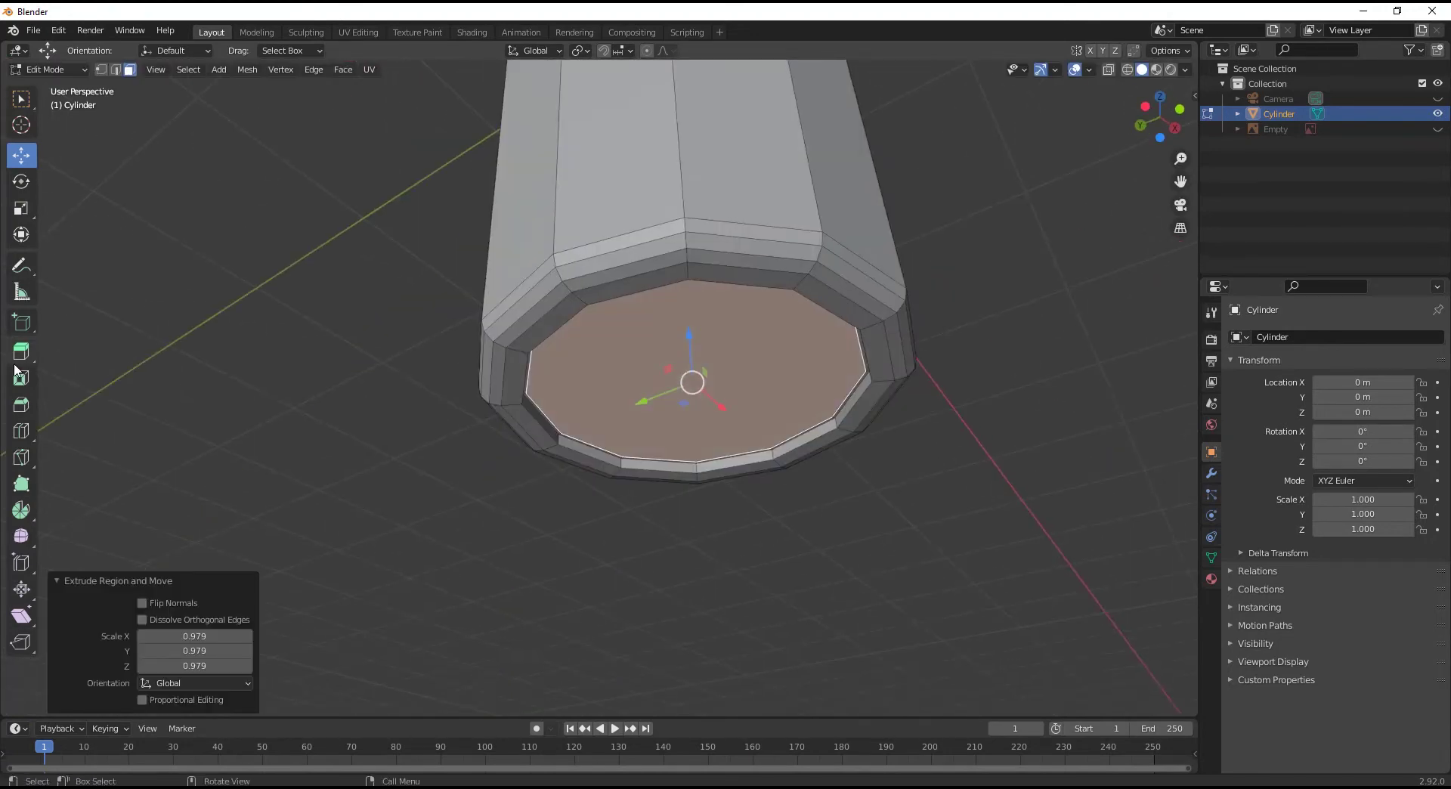
Cut a supporting edge loop around the wall of the bottom recess with a slide factor of about 0.63.
{"action": "left_click", "coordinate": [22, 431]}
{"action": "scroll", "coordinate": [794, 405], "scroll_direction": "up", "scroll_amount": 5}
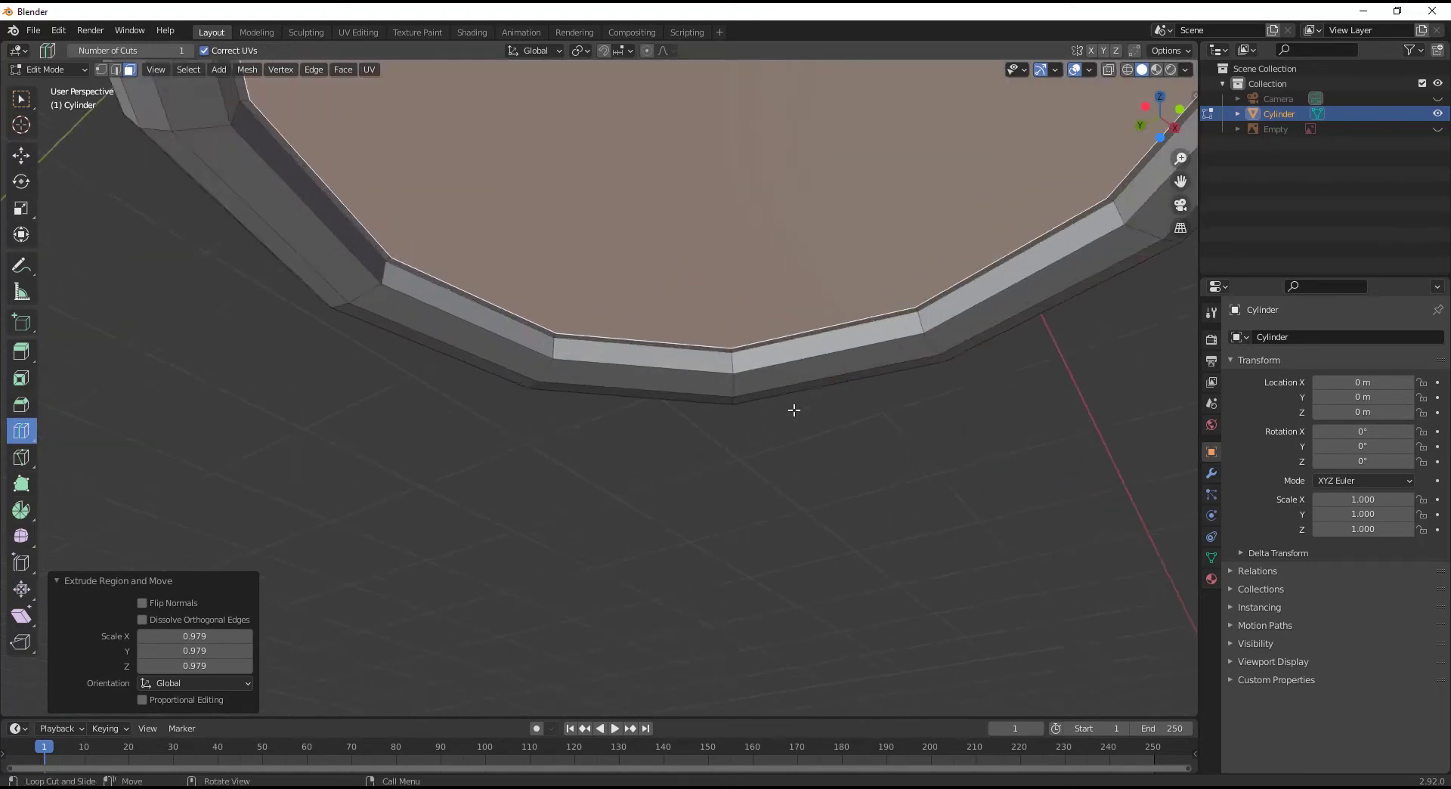
{"action": "left_click_drag", "start_coordinate": [761, 353], "coordinate": [761, 366]}
{"action": "scroll", "coordinate": [761, 366], "scroll_direction": "down", "scroll_amount": 5}
{"action": "mouse_move", "coordinate": [761, 366]}
{"action": "middle_mouse_down"}
{"action": "mouse_move", "coordinate": [741, 340]}
{"action": "mouse_move", "coordinate": [739, 384]}
{"action": "middle_mouse_up"}
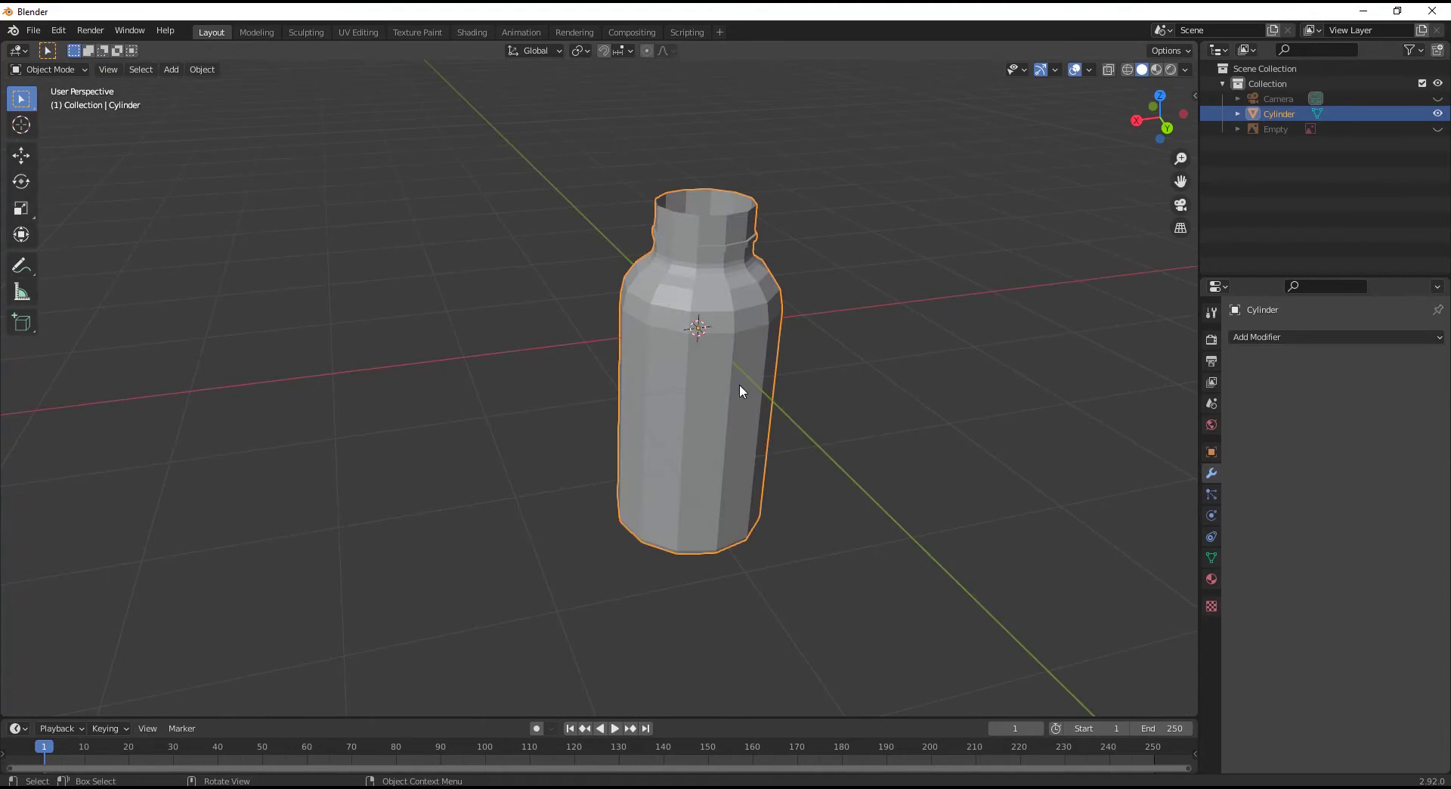
Add a Catmull-Clark subdivision at viewport level 1 to the bottle and shade it smooth.
{"action": "key", "text": "ctrl+1"}
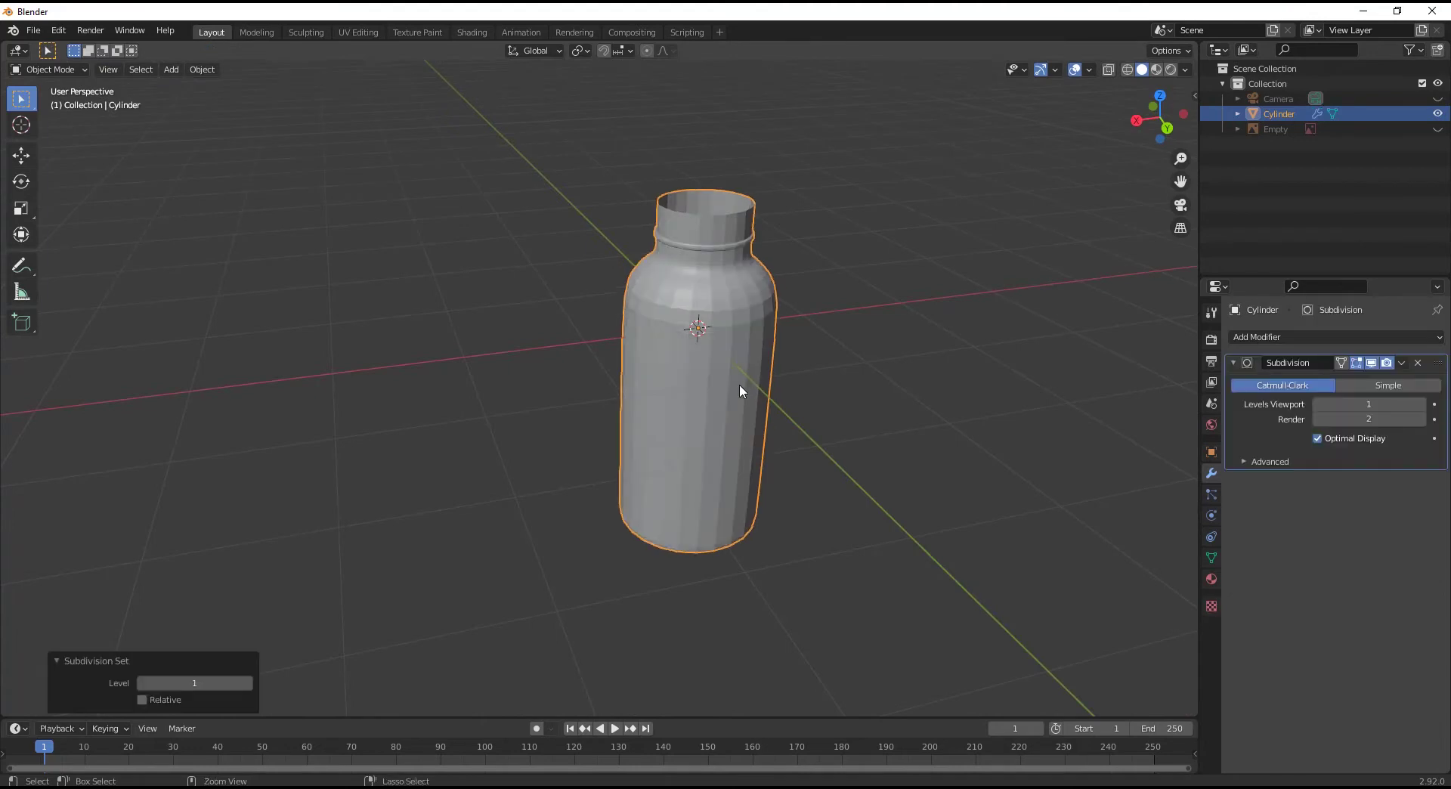
{"action": "right_click", "coordinate": [732, 287]}
{"action": "left_click", "coordinate": [729, 281]}
{"action": "middle_click_drag", "start_coordinate": [735, 310], "coordinate": [797, 296]}
{"action": "scroll", "coordinate": [739, 293], "scroll_direction": "up", "scroll_amount": 4}
{"action": "middle_click_drag", "start_coordinate": [710, 265], "coordinate": [616, 467], "text": "shift"}
{"action": "scroll", "coordinate": [629, 434], "scroll_direction": "up", "scroll_amount": 4}
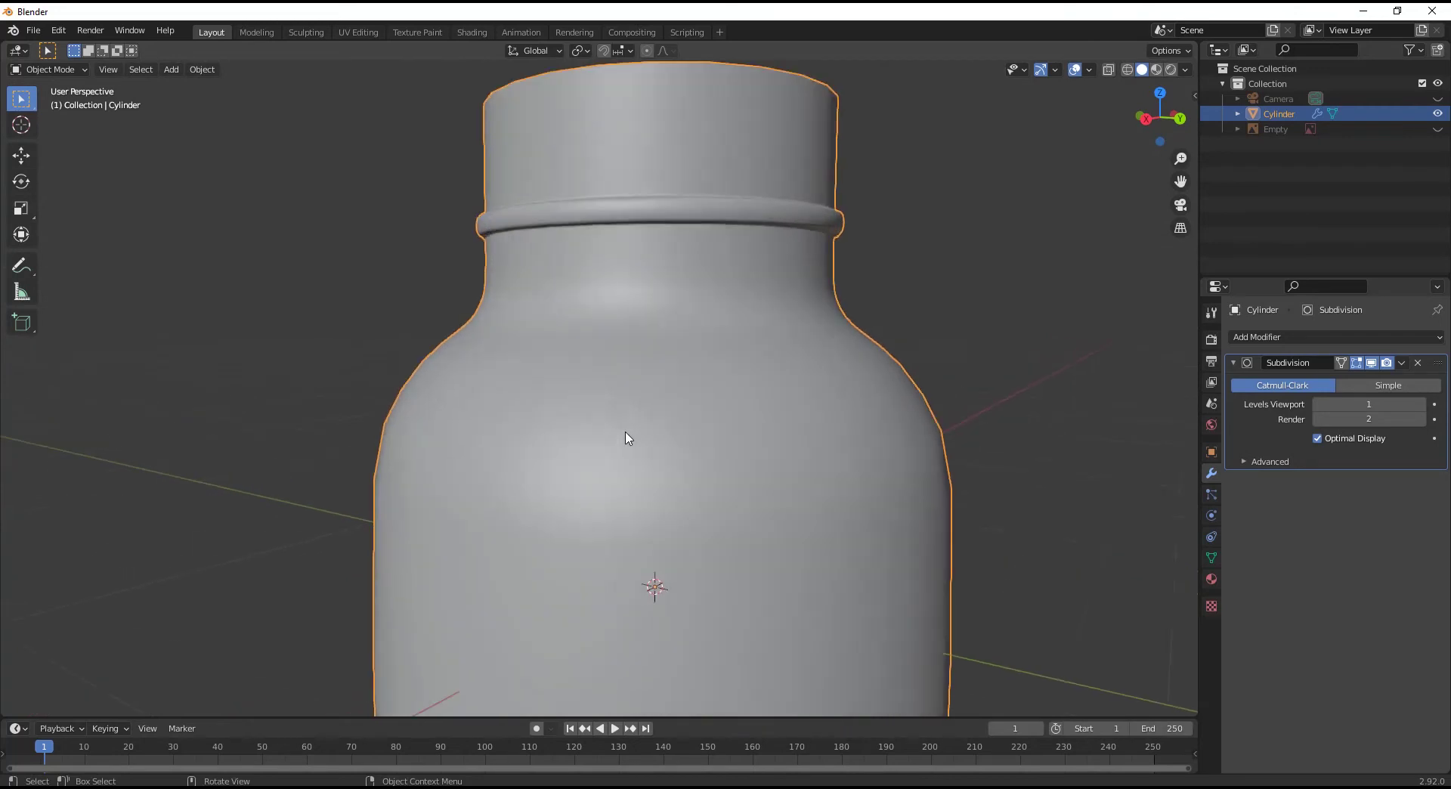
{"action": "middle_click_drag", "start_coordinate": [630, 339], "coordinate": [620, 372], "text": "shift"}
Cut an edge loop around the outer face of the neck ring, slid toward its lower edge by a factor of about 0.619.
{"action": "key", "text": "Tab"}
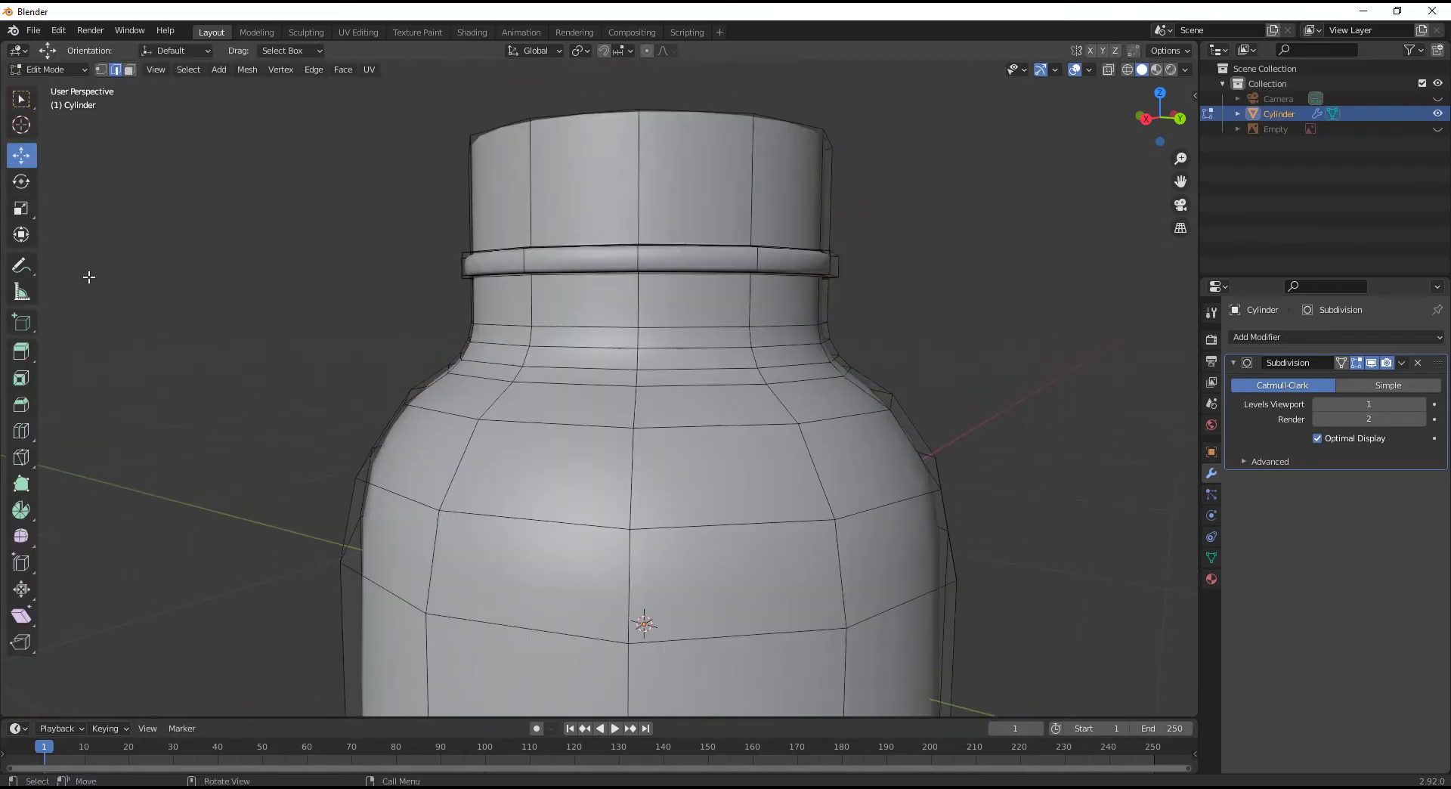
{"action": "left_click", "coordinate": [21, 431]}
{"action": "scroll", "coordinate": [740, 341], "scroll_direction": "up", "scroll_amount": 2}
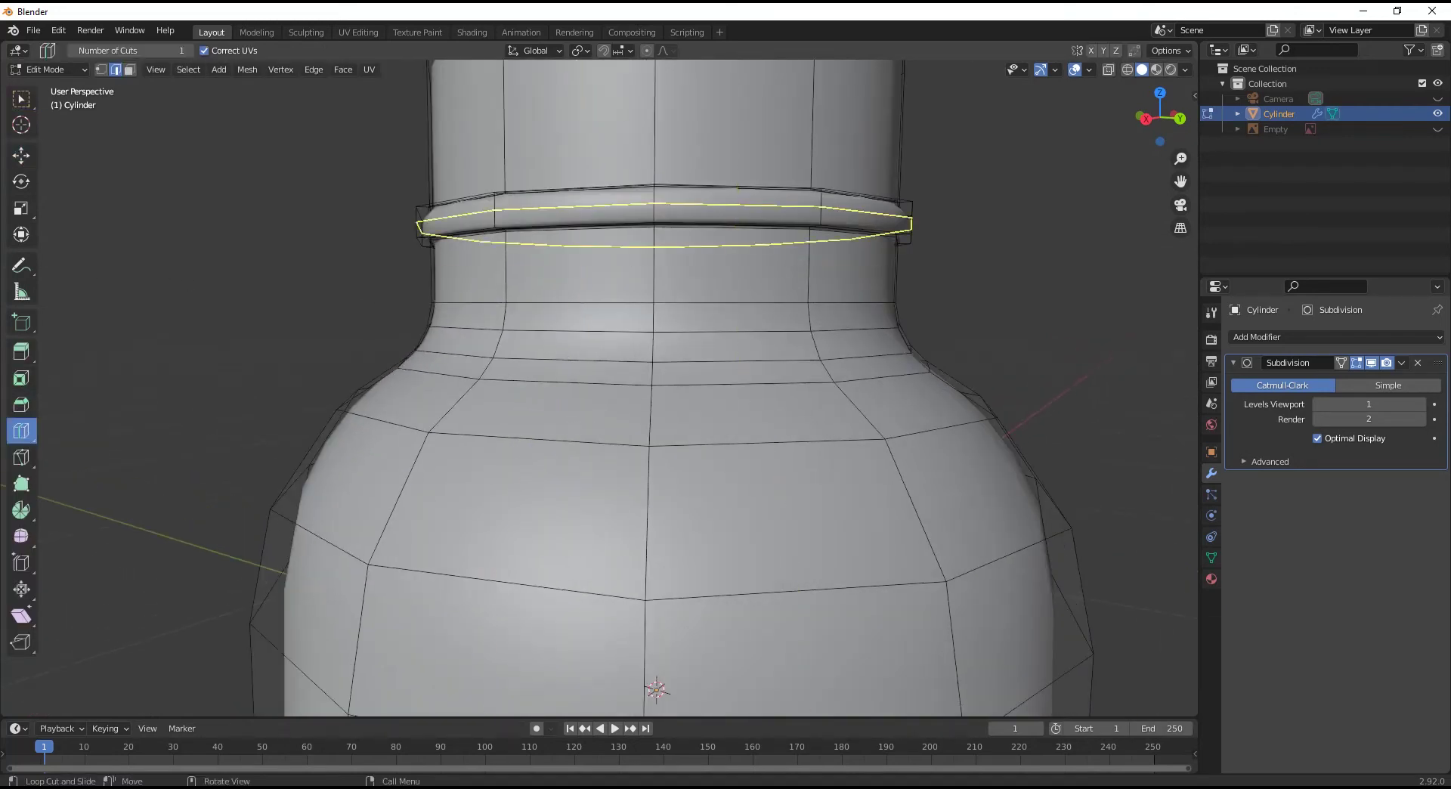
{"action": "left_click_drag", "start_coordinate": [658, 200], "coordinate": [653, 214]}
{"action": "middle_click_drag", "start_coordinate": [653, 213], "coordinate": [657, 369]}
{"action": "scroll", "coordinate": [640, 307], "scroll_direction": "down", "scroll_amount": 3}
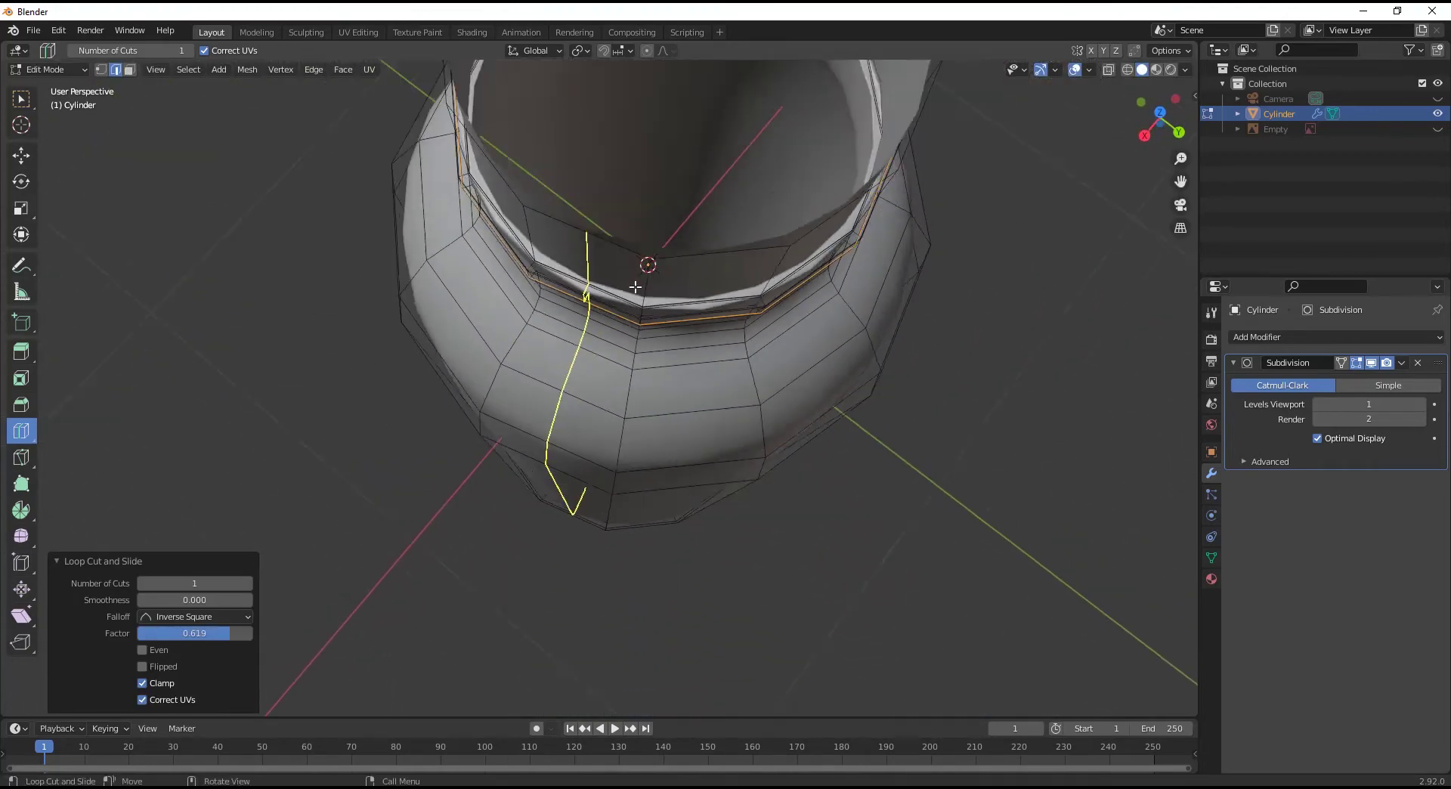
{"action": "middle_click_drag", "start_coordinate": [638, 291], "coordinate": [664, 226]}
{"action": "scroll", "coordinate": [659, 303], "scroll_direction": "down", "scroll_amount": 6}
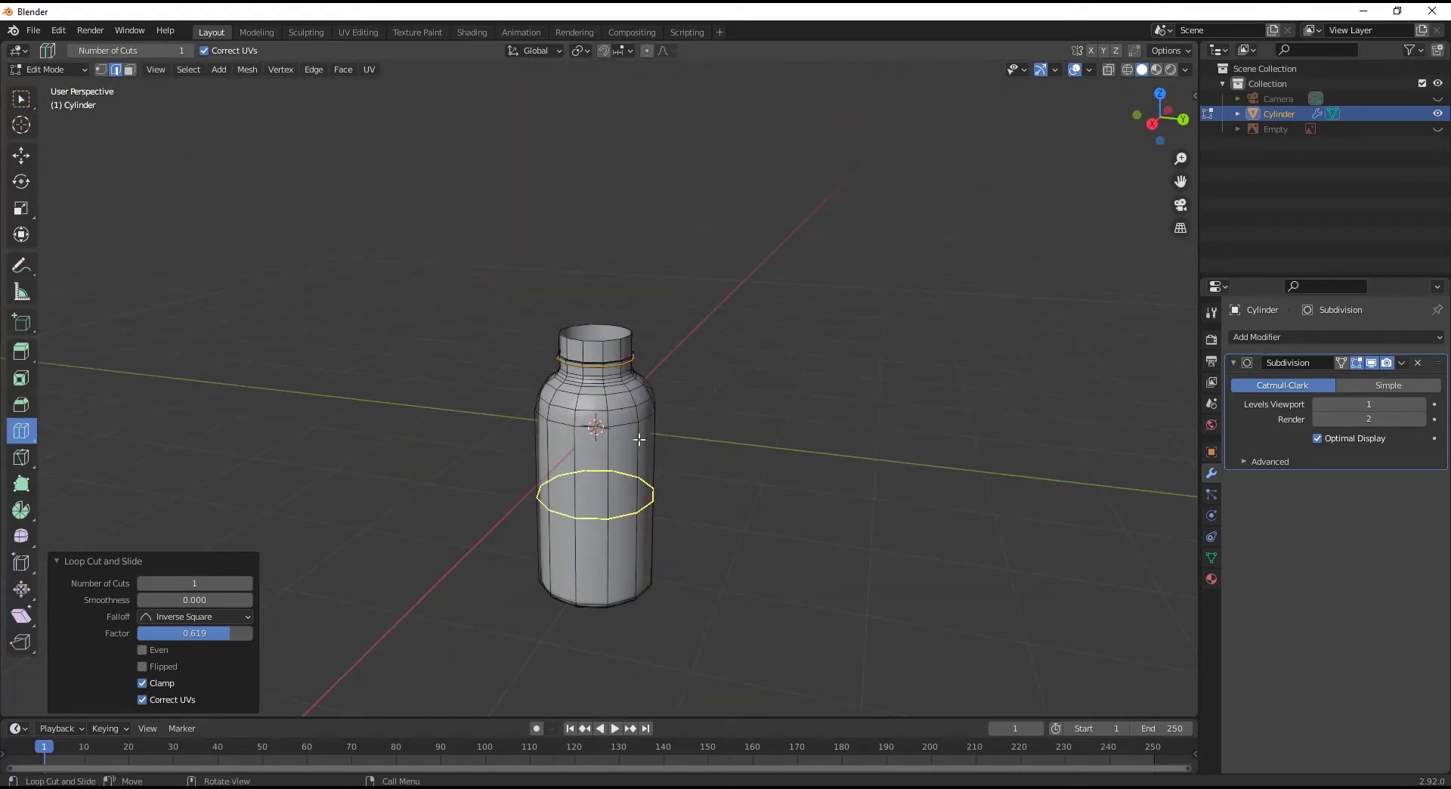
Cut three edge loops around the body, below the shoulder, above the base and at mid-height with factor 0, and display the front view in wireframe.
{"action": "key", "text": "KP_1"}
{"action": "scroll", "coordinate": [638, 441], "scroll_direction": "up", "scroll_amount": 3}
{"action": "middle_click_drag", "start_coordinate": [638, 441], "coordinate": [632, 343], "text": "shift"}
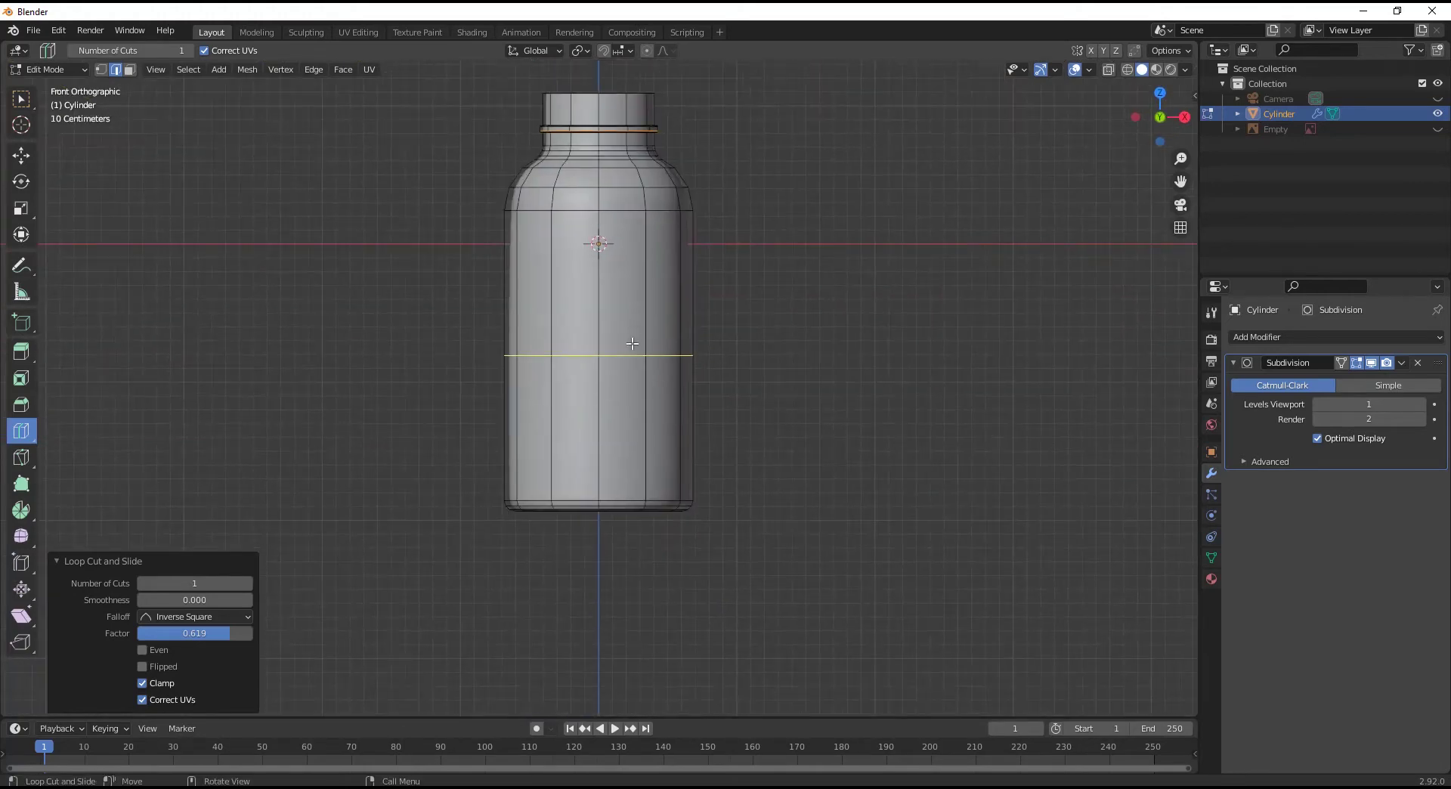
{"action": "left_click_drag", "start_coordinate": [632, 343], "coordinate": [634, 258]}
{"action": "left_click_drag", "start_coordinate": [642, 204], "coordinate": [635, 403]}
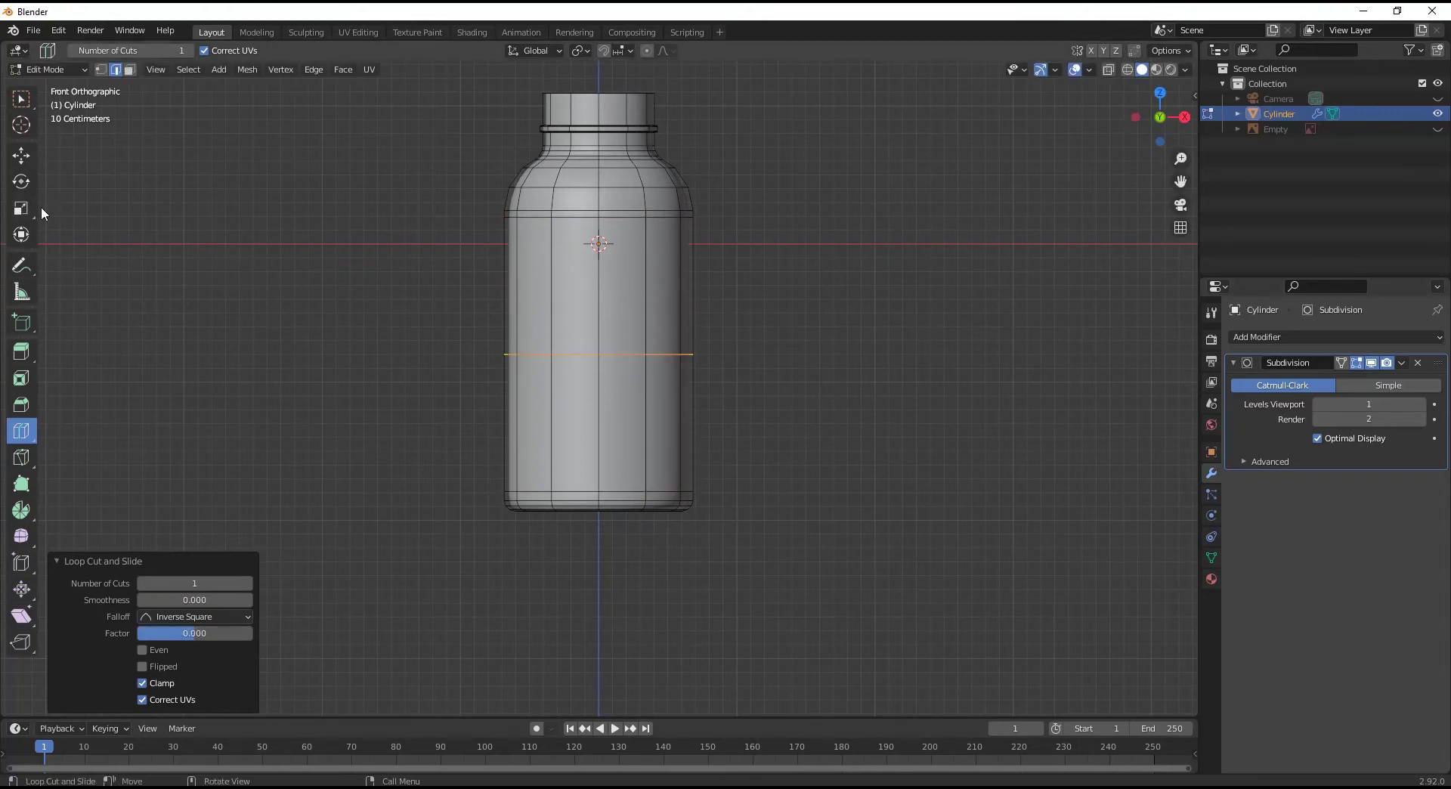
{"action": "left_click", "coordinate": [22, 156]}
{"action": "scroll", "coordinate": [791, 324], "scroll_direction": "down", "scroll_amount": 3}
{"action": "key", "text": "shift+z"}
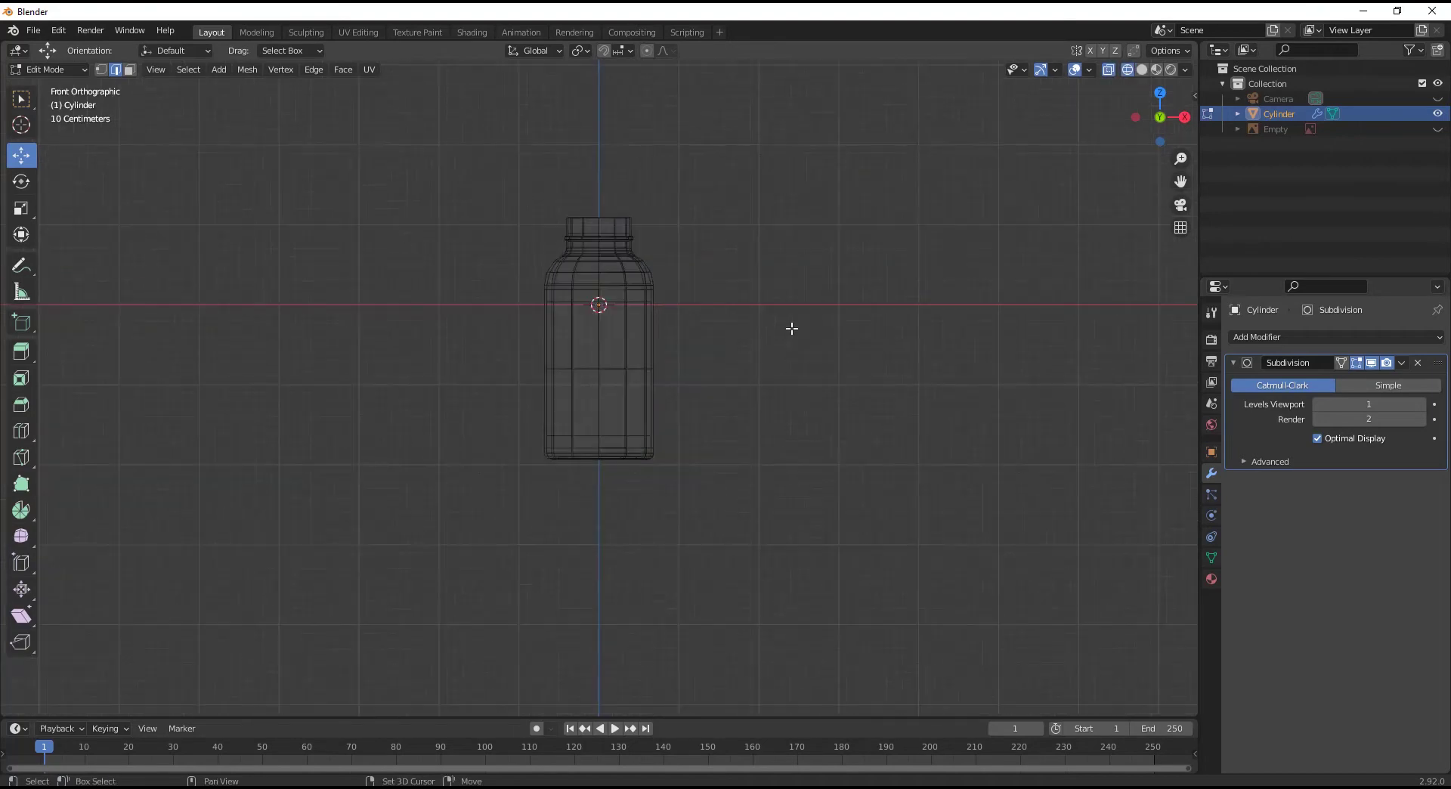
Duplicate the faces of the bottle's straight body section in place and scale the copy by 1.014.
{"action": "mouse_move", "coordinate": [791, 324]}
{"action": "middle_mouse_down"}
{"action": "mouse_move", "coordinate": [661, 368]}
{"action": "mouse_move", "coordinate": [627, 313]}
{"action": "middle_mouse_up"}
{"action": "key", "text": "shift+z"}
{"action": "key", "text": "Tab"}
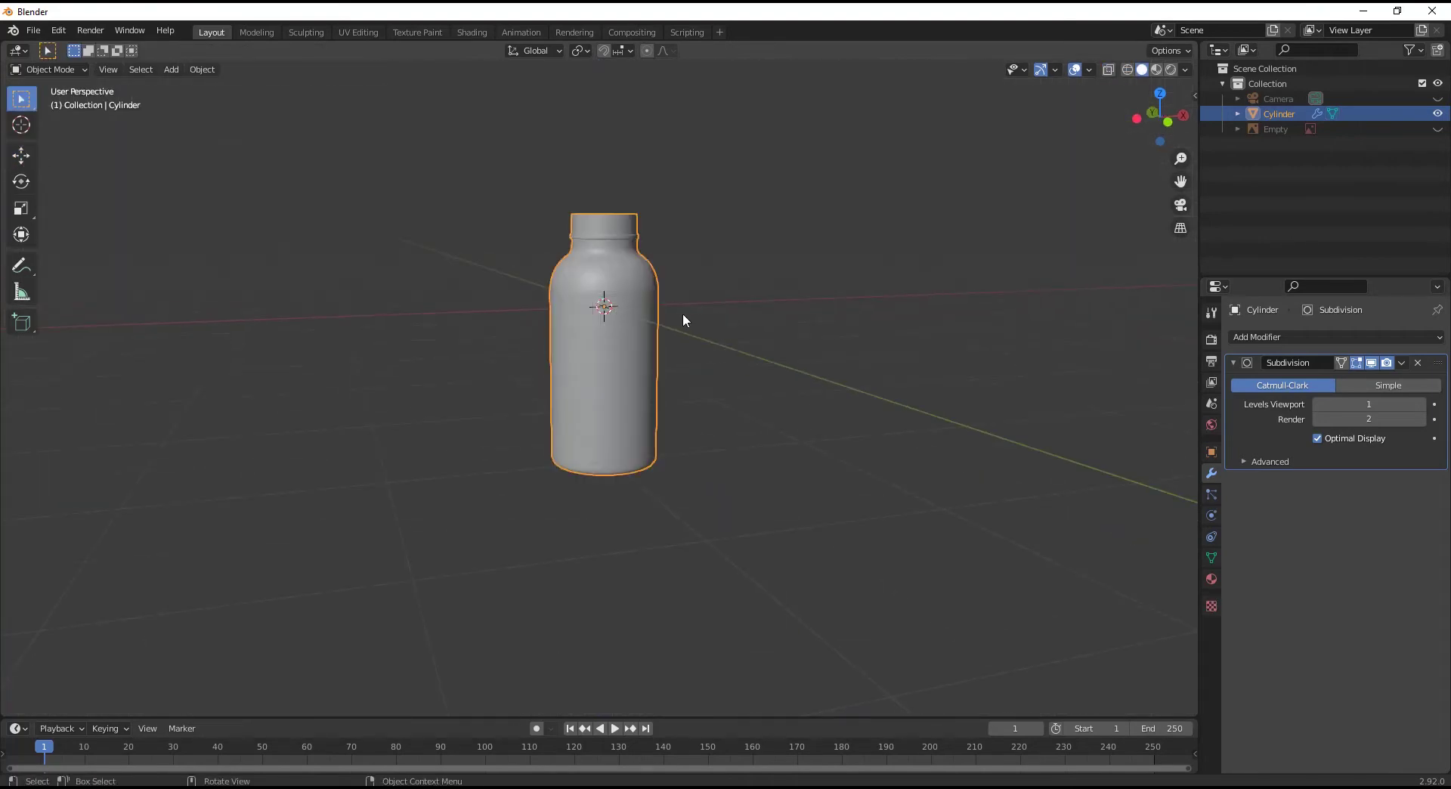
{"action": "key", "text": "Tab"}
{"action": "key", "text": "KP_1"}
{"action": "key", "text": "shift+z"}
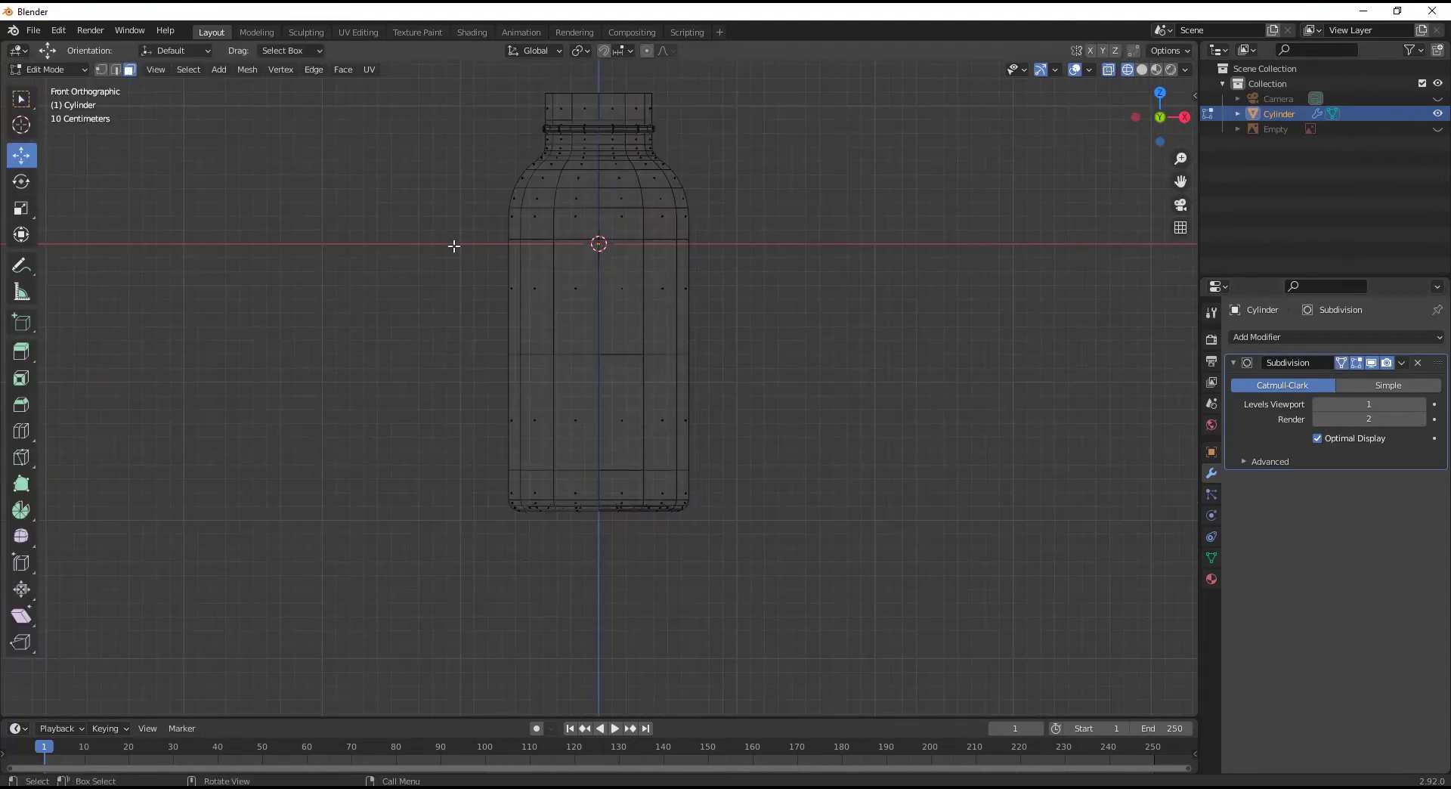
{"action": "left_click_drag", "start_coordinate": [454, 245], "coordinate": [752, 383]}
{"action": "key", "text": "shift+d"}
{"action": "right_click", "coordinate": [804, 392]}
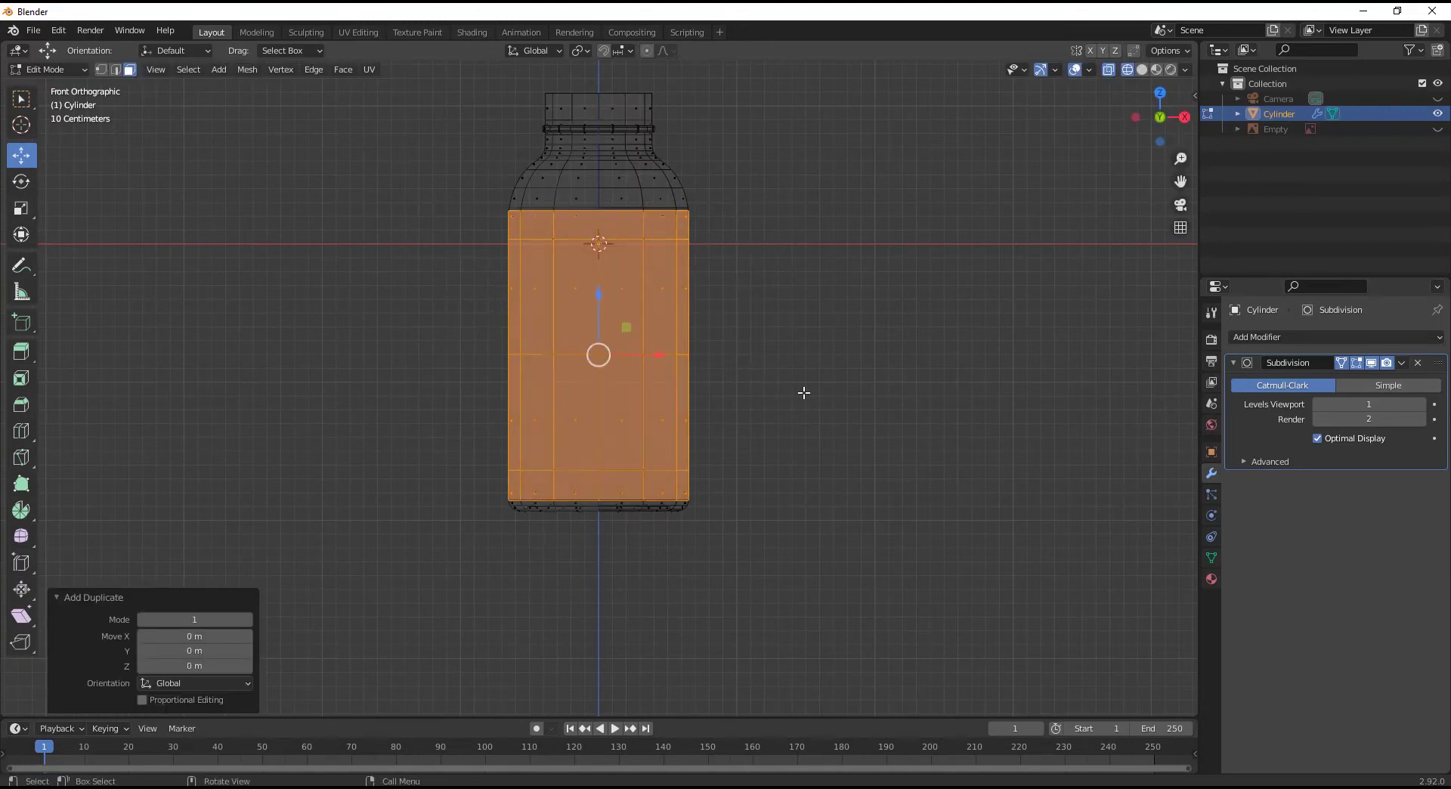
{"action": "key", "text": "s"}
{"action": "left_click", "coordinate": [810, 392]}
Separate the duplicated body faces into their own object and view the result in solid shading.
{"action": "right_click", "coordinate": [659, 351]}
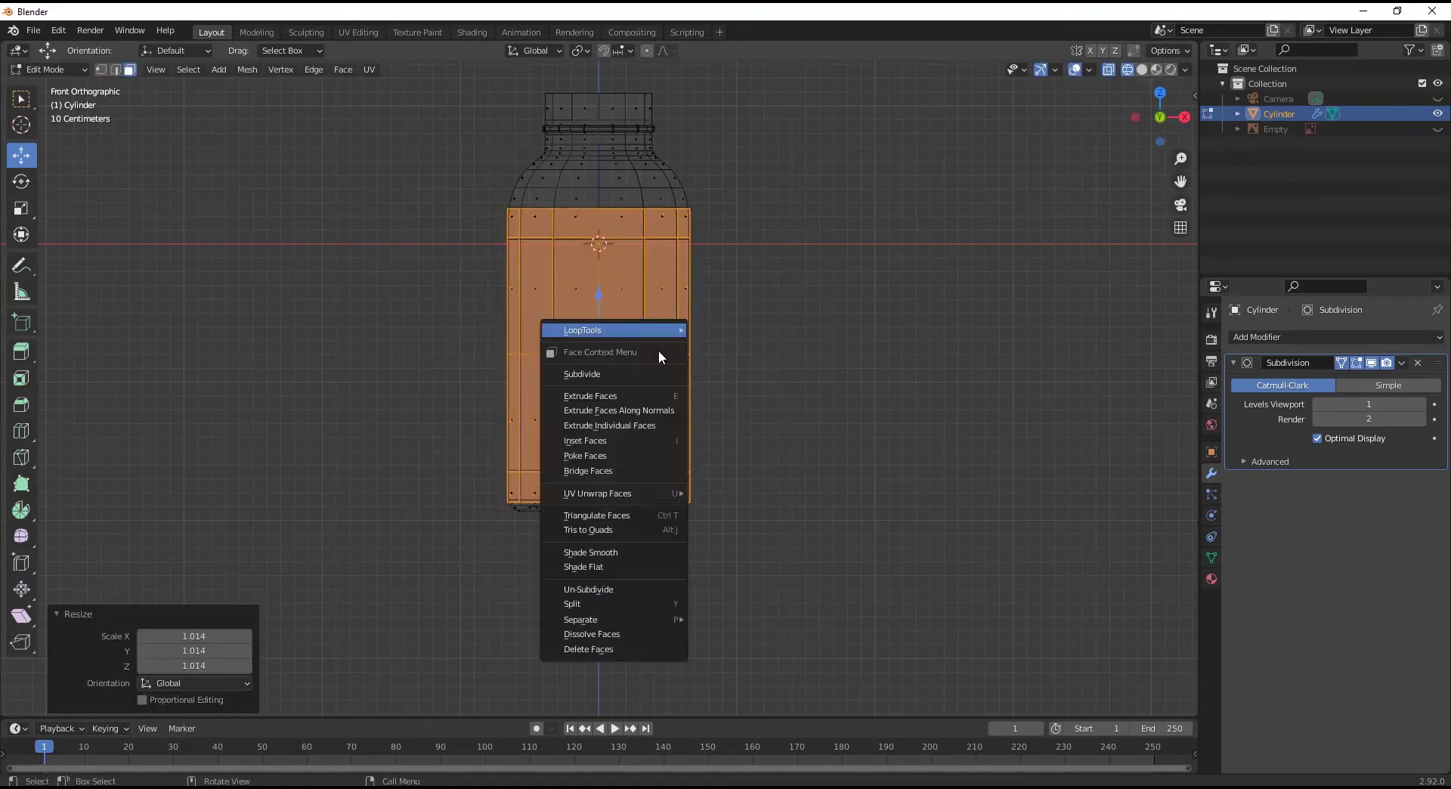
{"action": "mouse_move", "coordinate": [657, 620]}
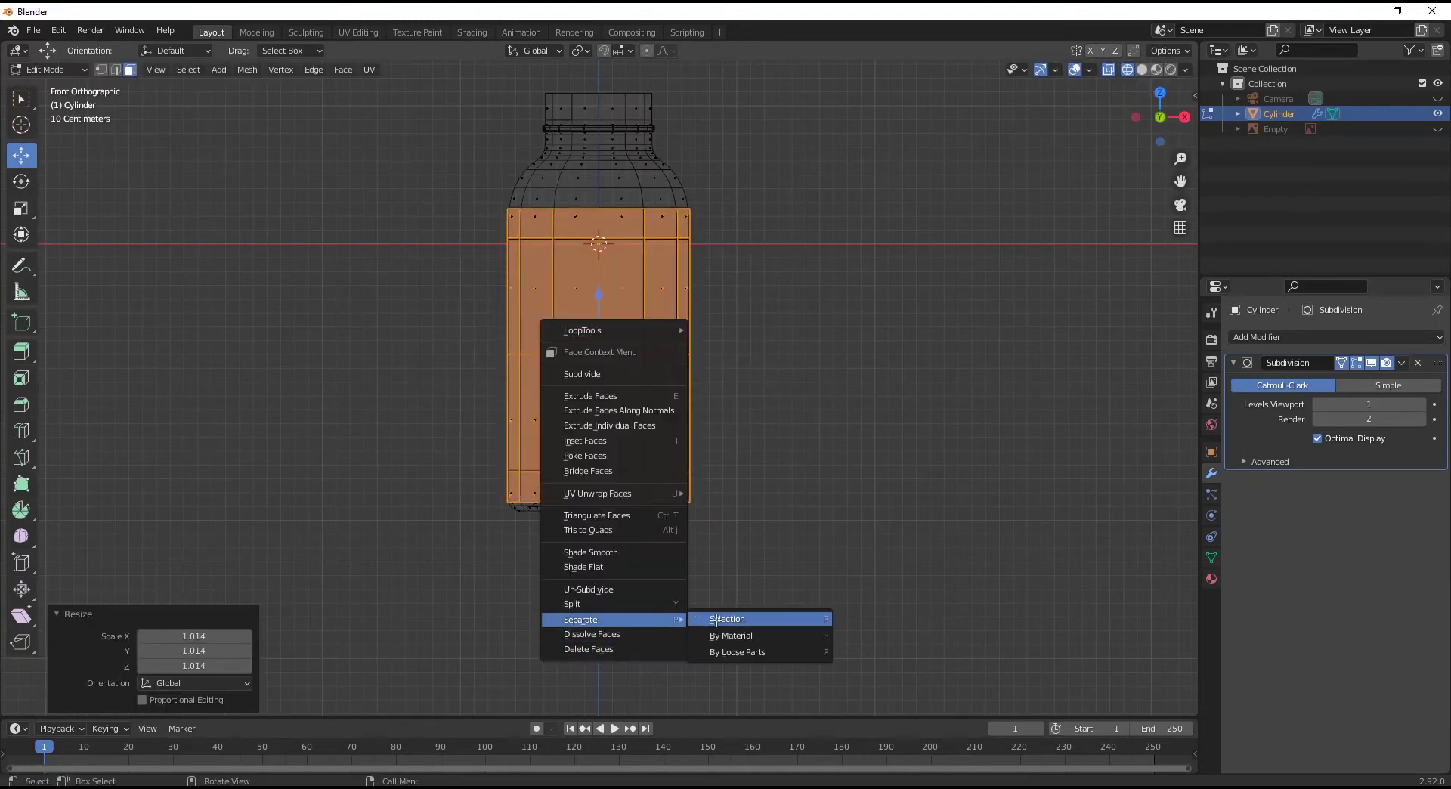
{"action": "left_click", "coordinate": [715, 619]}
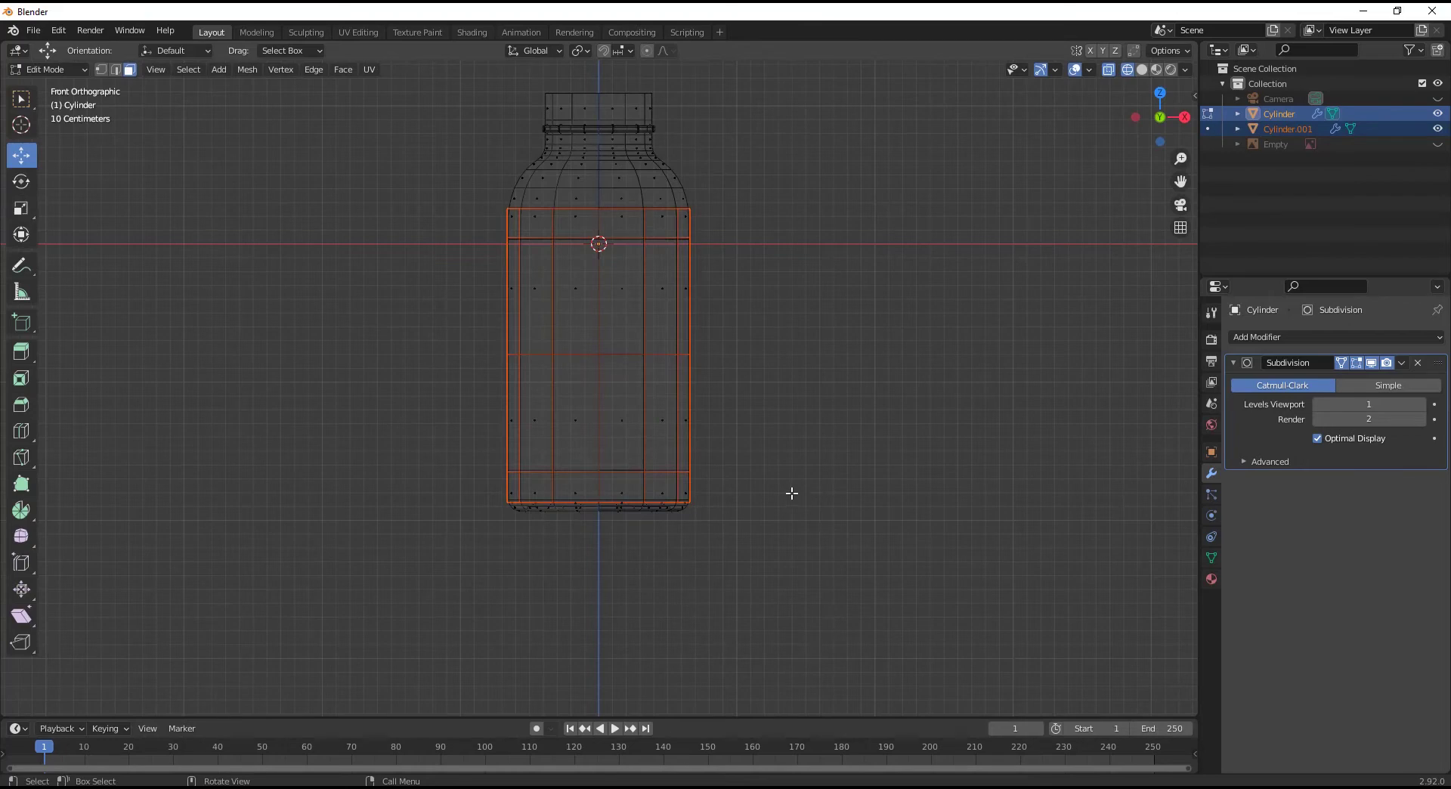
{"action": "key", "text": "Tab"}
{"action": "mouse_move", "coordinate": [719, 453]}
{"action": "middle_mouse_down"}
{"action": "mouse_move", "coordinate": [690, 489]}
{"action": "mouse_move", "coordinate": [669, 460]}
{"action": "mouse_move", "coordinate": [777, 433]}
{"action": "middle_mouse_up"}
{"action": "key", "text": "shift+z"}
{"action": "left_click", "coordinate": [753, 496]}
{"action": "middle_click_drag", "start_coordinate": [753, 496], "coordinate": [609, 410]}
Raise the bottom vertex ring of the separated label sleeve slightly above the bottle's base.
{"action": "left_click", "coordinate": [650, 460]}
{"action": "key", "text": "KP_1"}
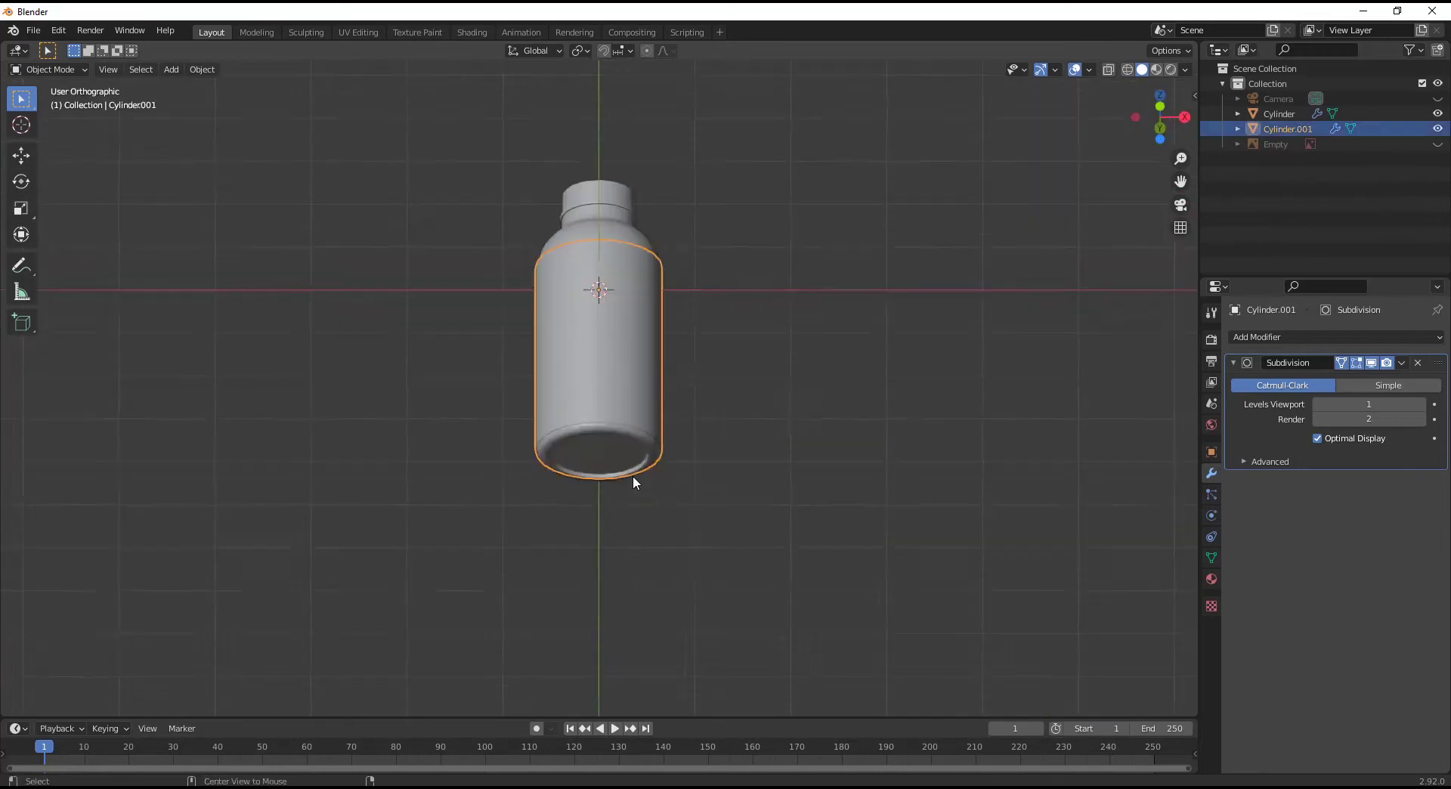
{"action": "key", "text": "Tab"}
{"action": "scroll", "coordinate": [632, 469], "scroll_direction": "up", "scroll_amount": 3}
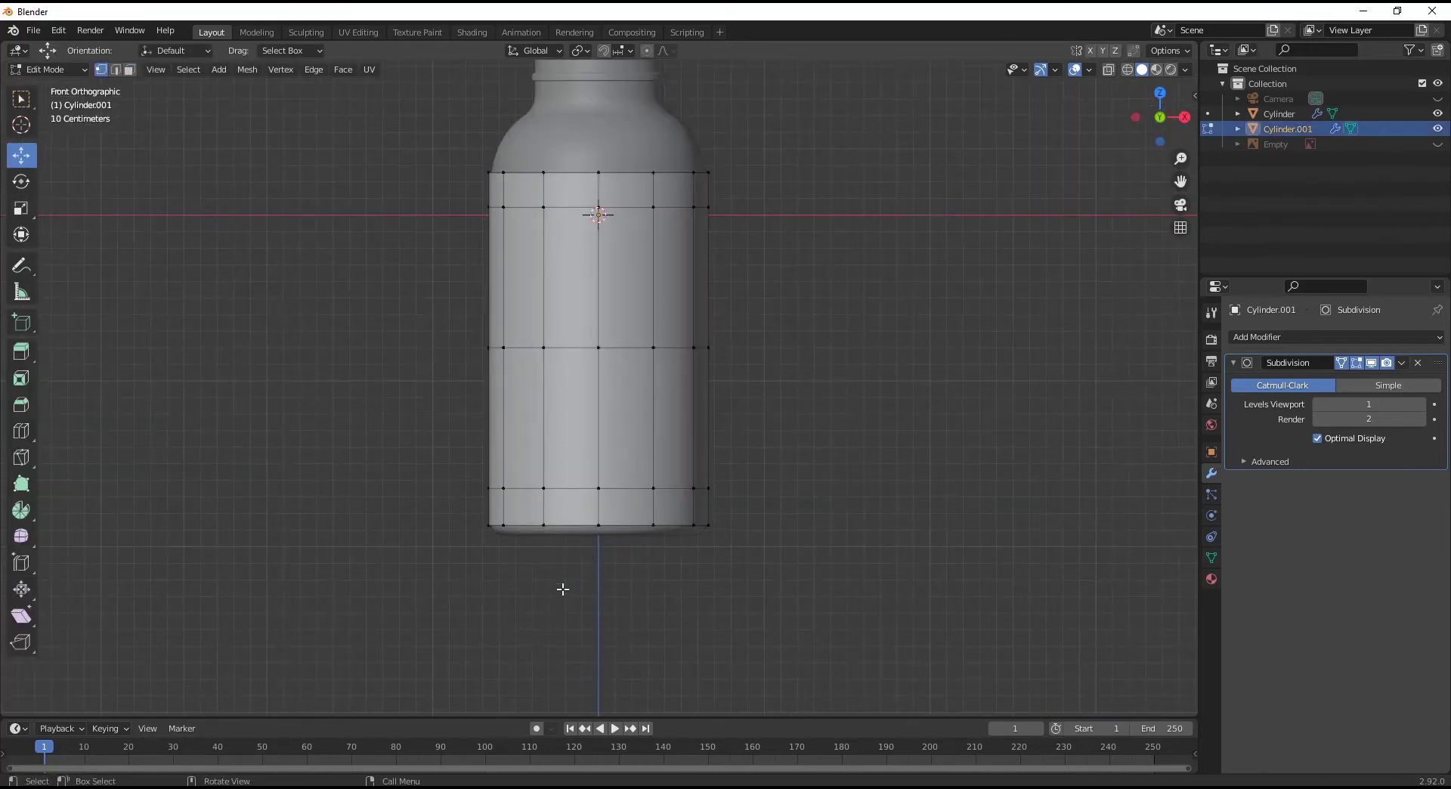
{"action": "key", "text": "alt+z"}
{"action": "left_click_drag", "start_coordinate": [425, 592], "coordinate": [800, 515]}
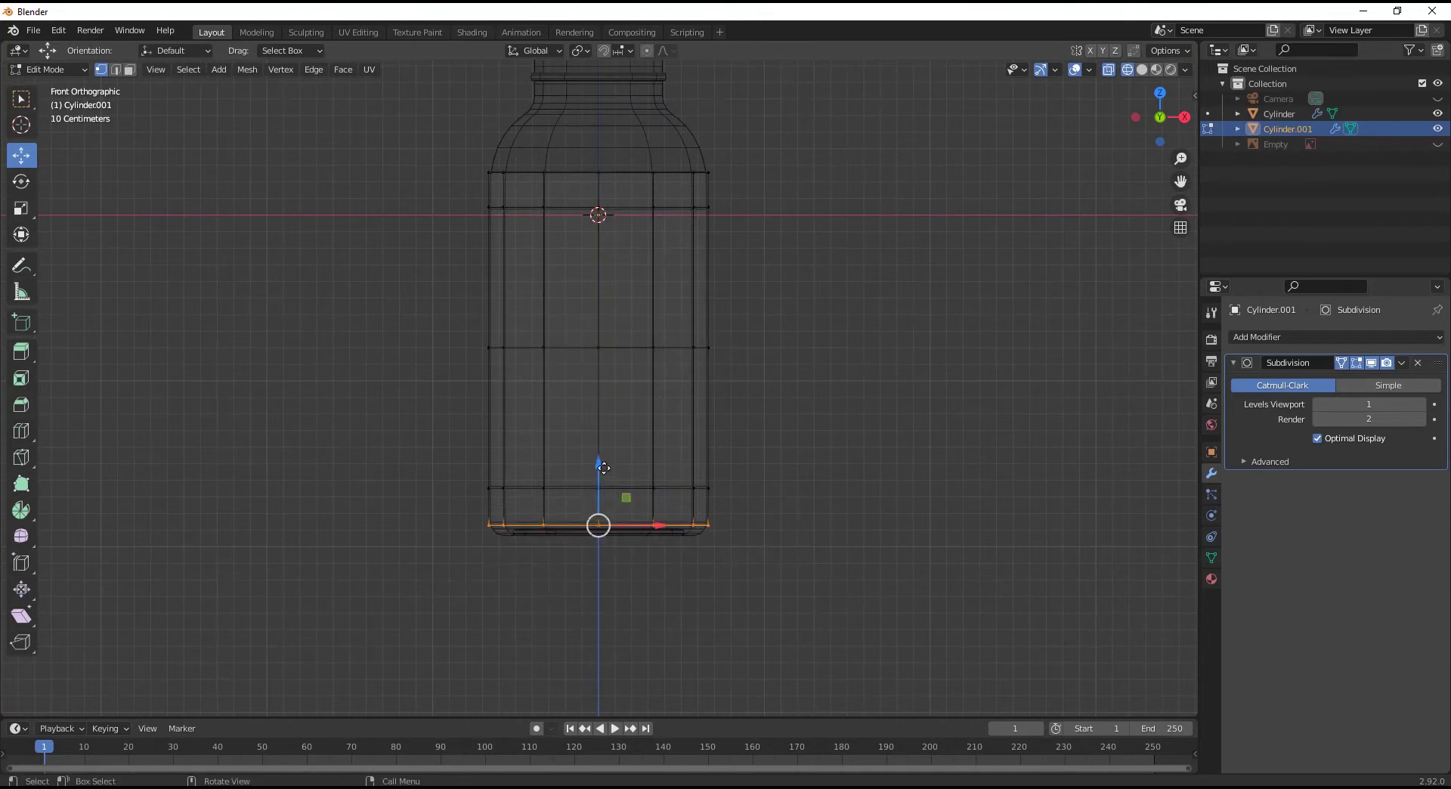
{"action": "left_click_drag", "start_coordinate": [604, 468], "coordinate": [604, 462]}
{"action": "left_click", "coordinate": [813, 478]}
Lower the top vertex ring of the label sleeve slightly below the shoulder and return to Object Mode.
{"action": "left_click_drag", "start_coordinate": [425, 157], "coordinate": [754, 196]}
{"action": "left_click_drag", "start_coordinate": [599, 132], "coordinate": [600, 133]}
{"action": "left_click", "coordinate": [802, 223]}
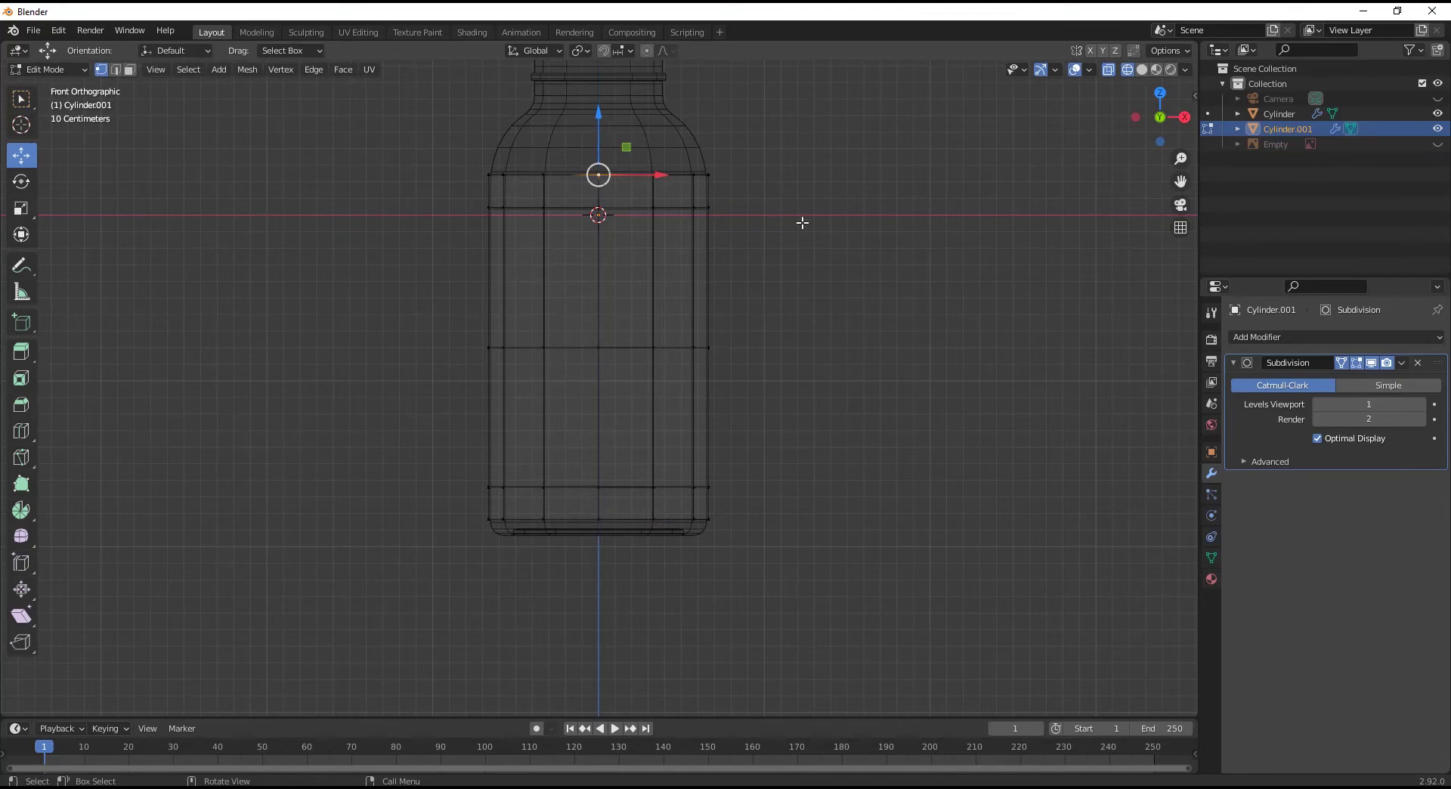
{"action": "scroll", "coordinate": [845, 328], "scroll_direction": "down", "scroll_amount": 2}
{"action": "key", "text": "Tab"}
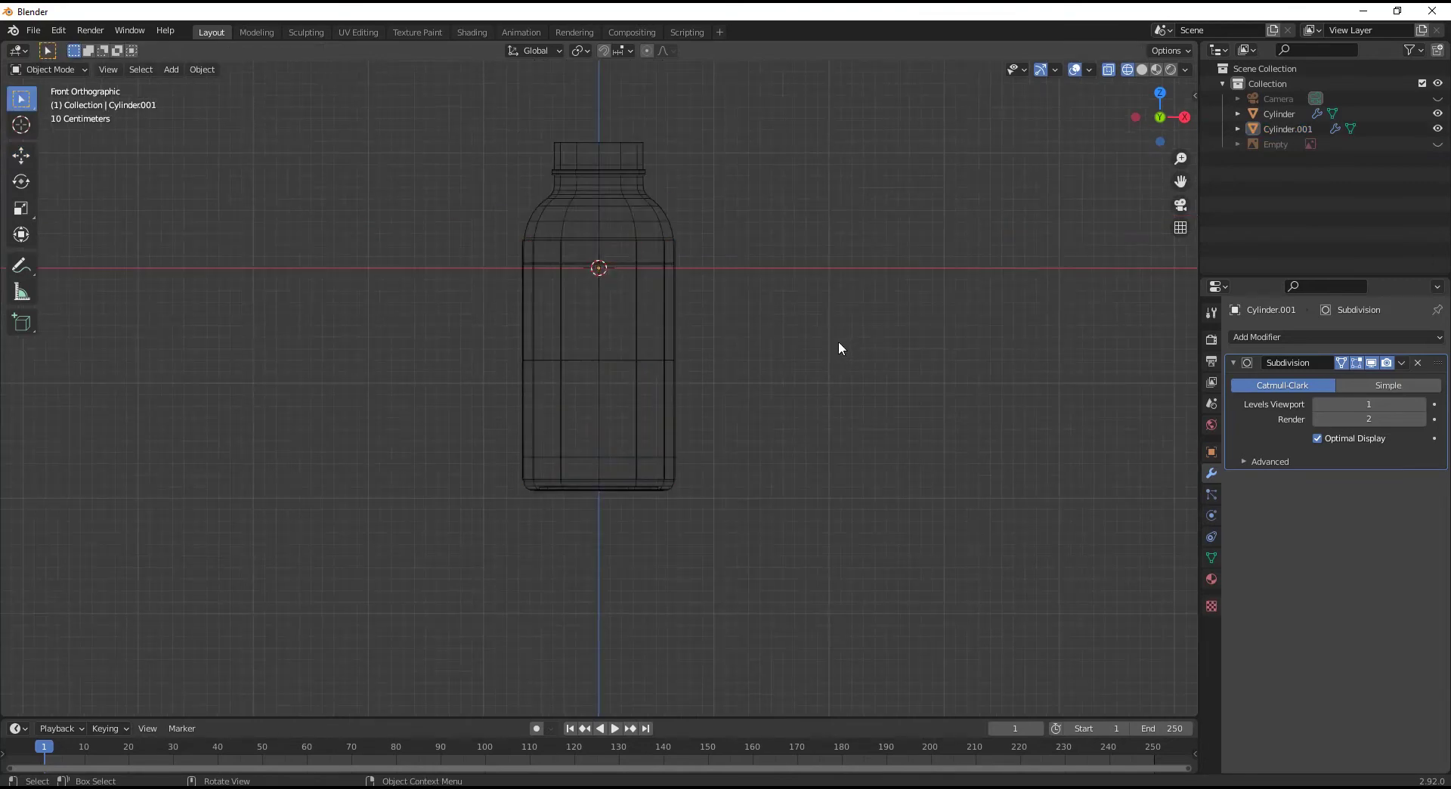
{"action": "key", "text": "shift+z"}
{"action": "mouse_move", "coordinate": [653, 359]}
{"action": "middle_mouse_down"}
{"action": "mouse_move", "coordinate": [797, 398]}
{"action": "mouse_move", "coordinate": [603, 345]}
{"action": "middle_mouse_up"}
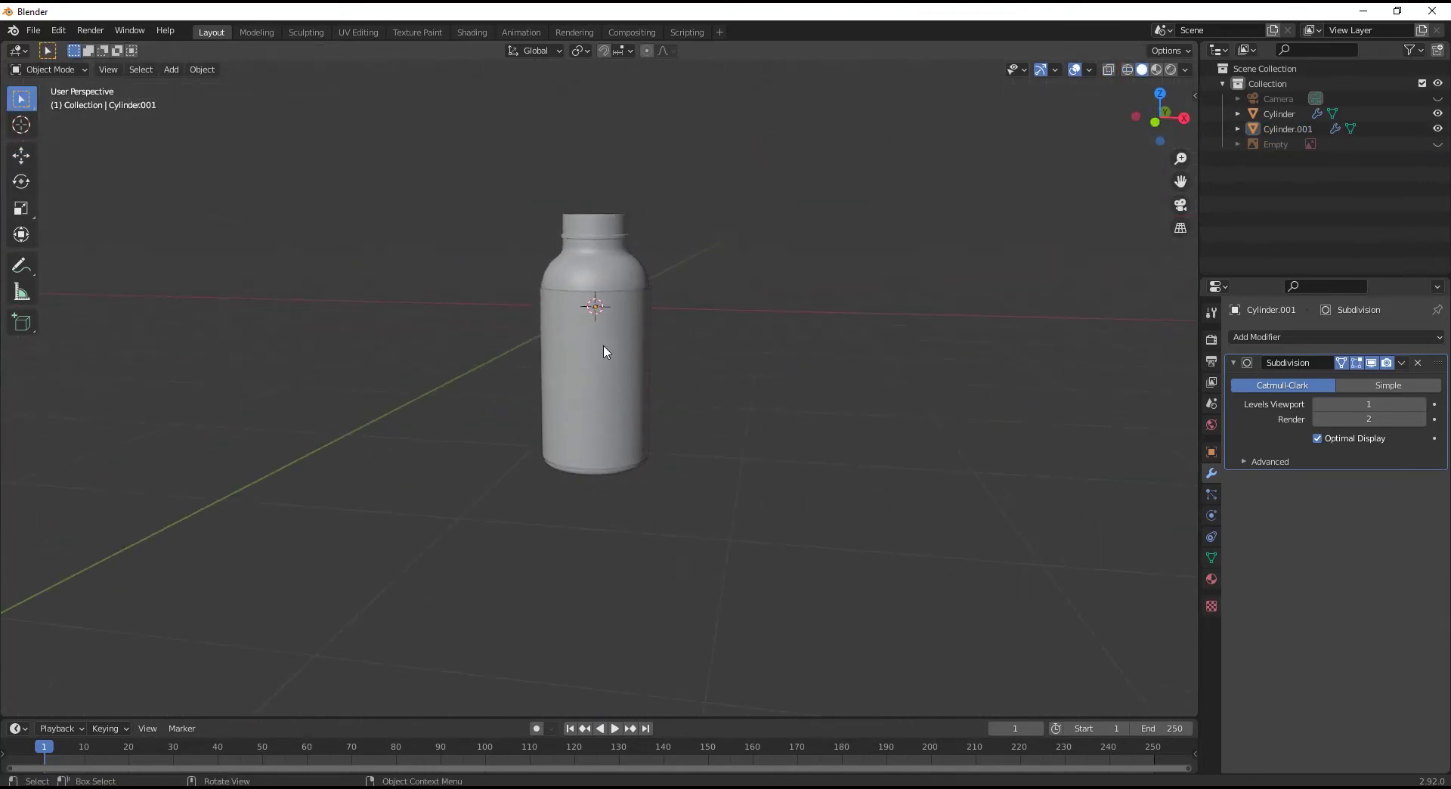
Unhide the reference image and display the dropper cap area in front wireframe view.
{"action": "left_click", "coordinate": [1437, 143]}
{"action": "key", "text": "KP_1"}
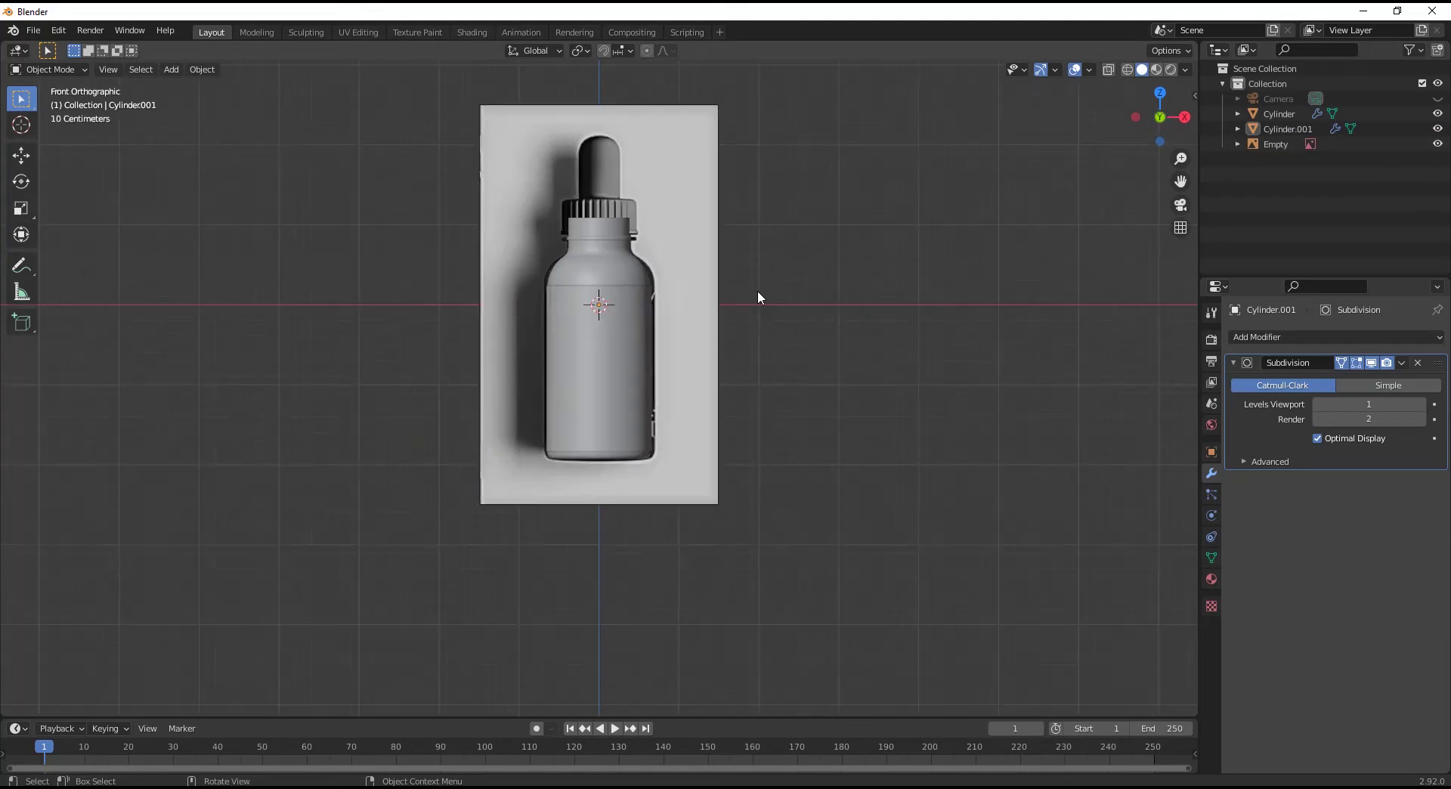
{"action": "key", "text": "shift+z"}
{"action": "scroll", "coordinate": [737, 406], "scroll_direction": "up", "scroll_amount": 4}
{"action": "middle_click_drag", "start_coordinate": [736, 406], "coordinate": [733, 740], "text": "shift"}
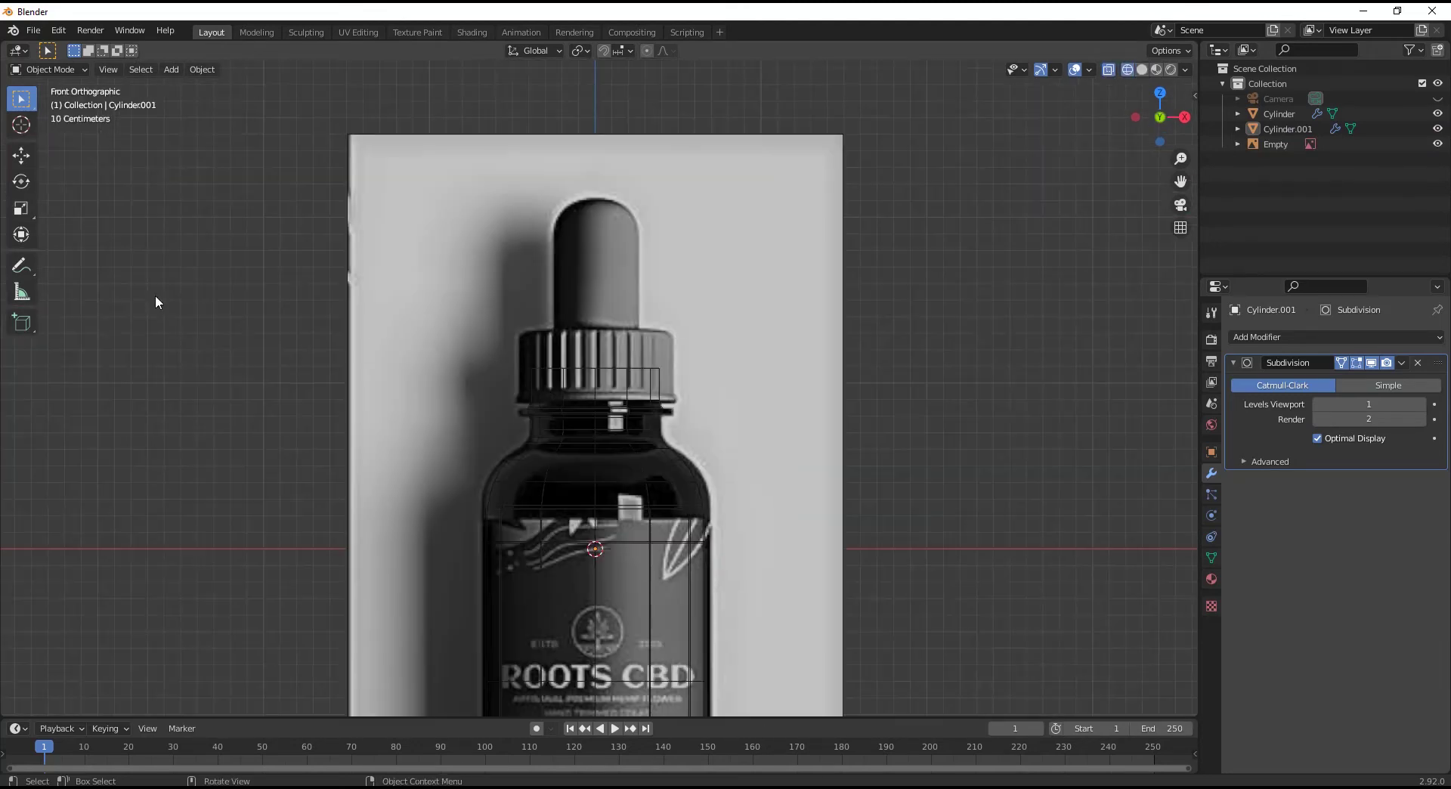
Add a UV sphere with 12 segments and 12 rings.
{"action": "left_click", "coordinate": [175, 67]}
{"action": "mouse_move", "coordinate": [201, 87]}
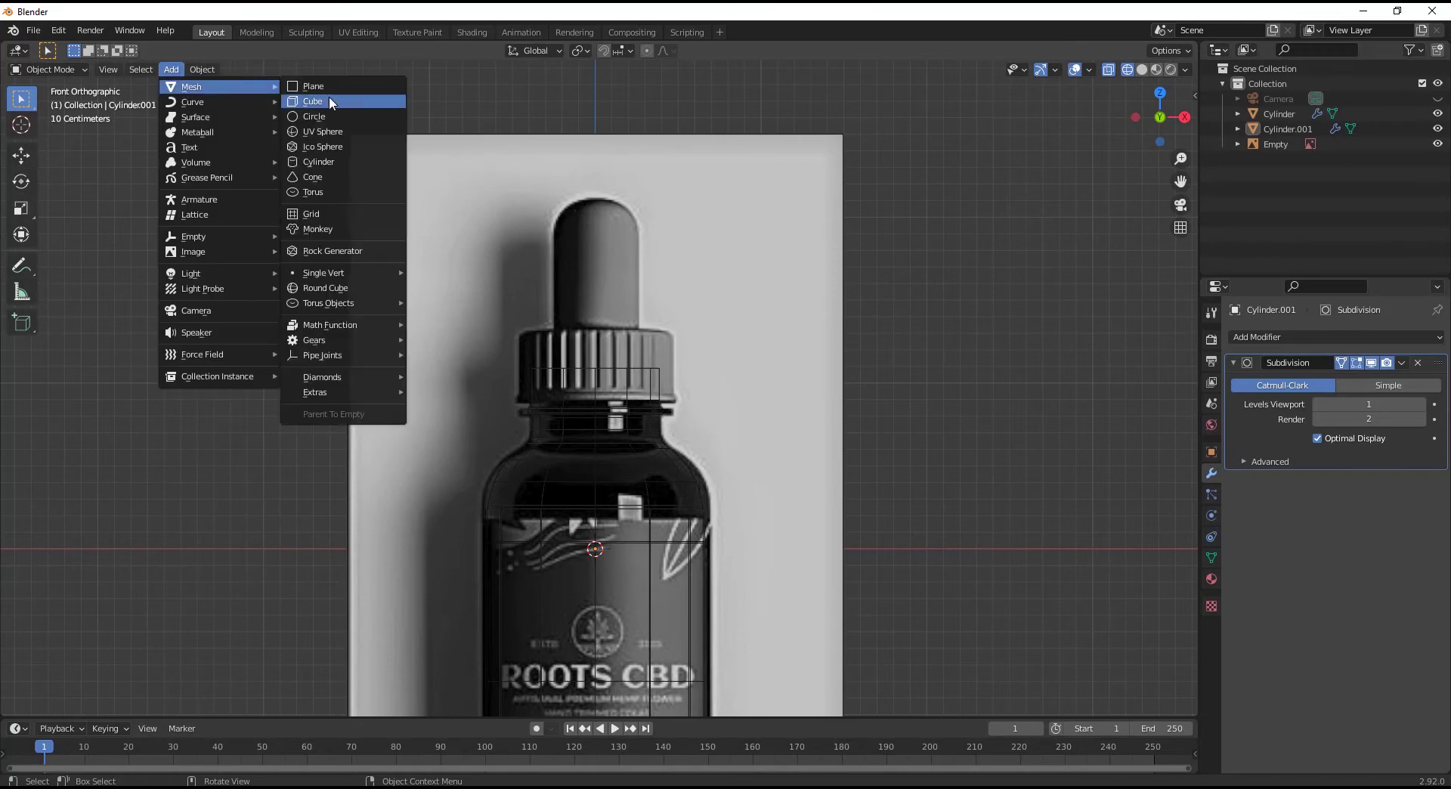
{"action": "left_click", "coordinate": [314, 132]}
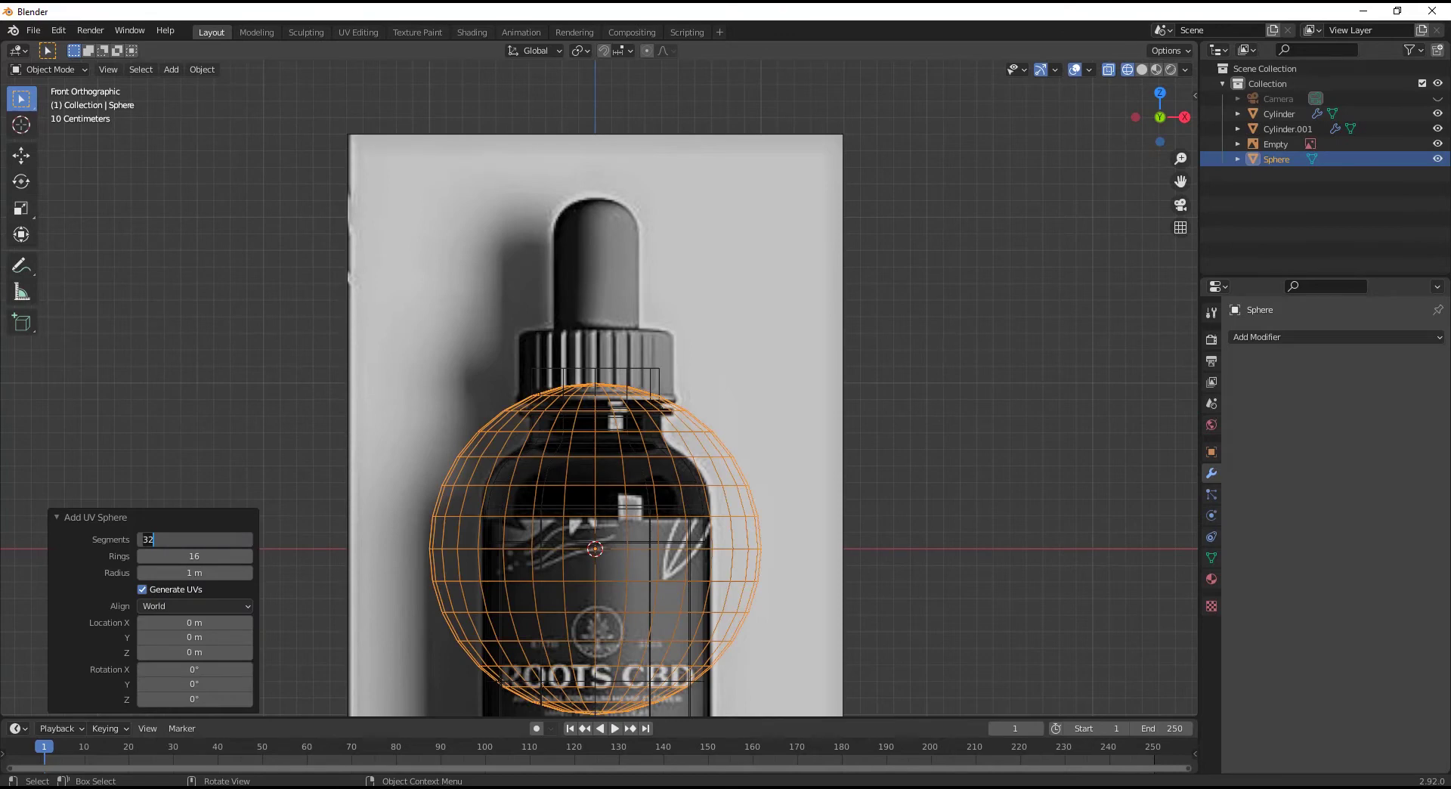
{"action": "key", "text": "Return"}
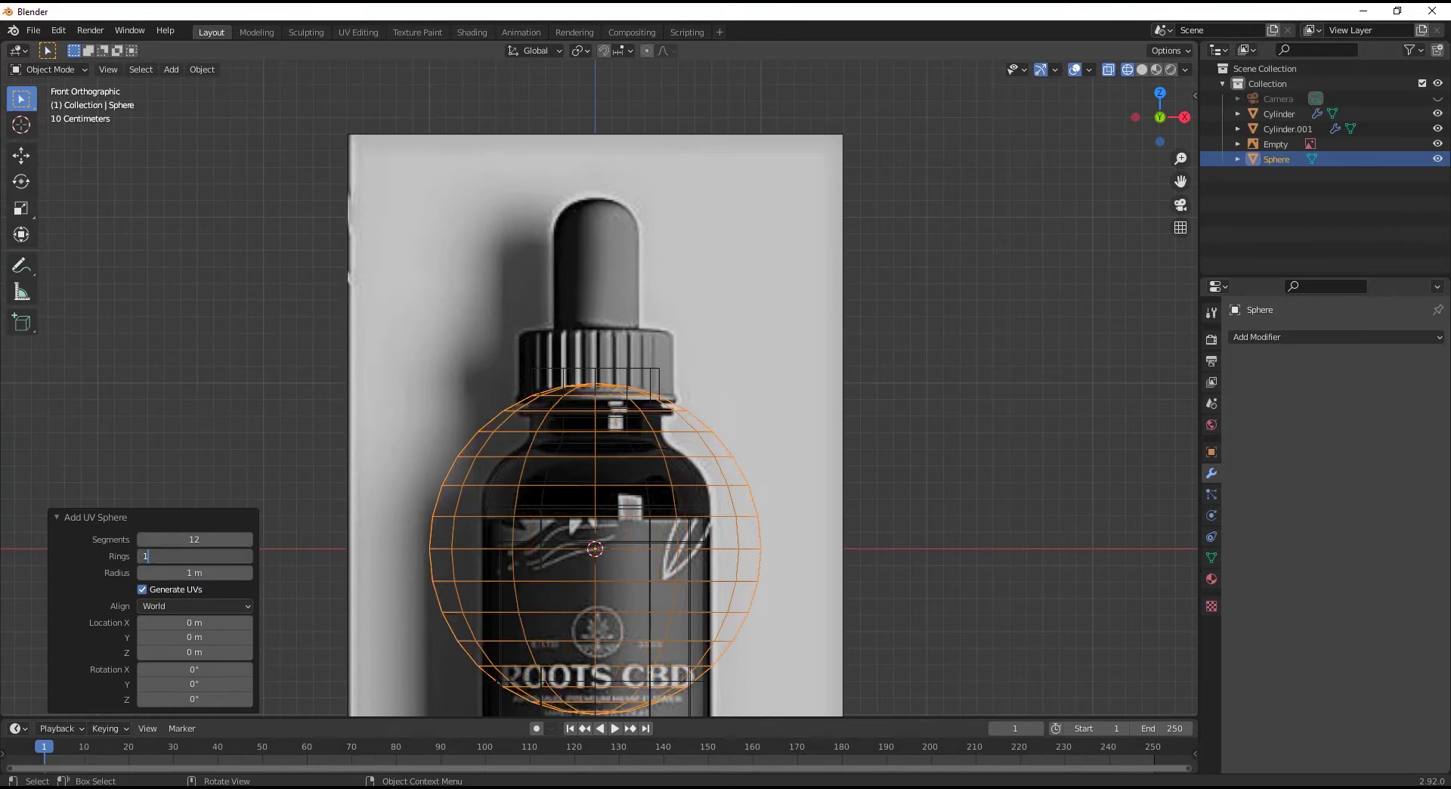
{"action": "type", "text": "12"}
{"action": "key", "text": "Return"}
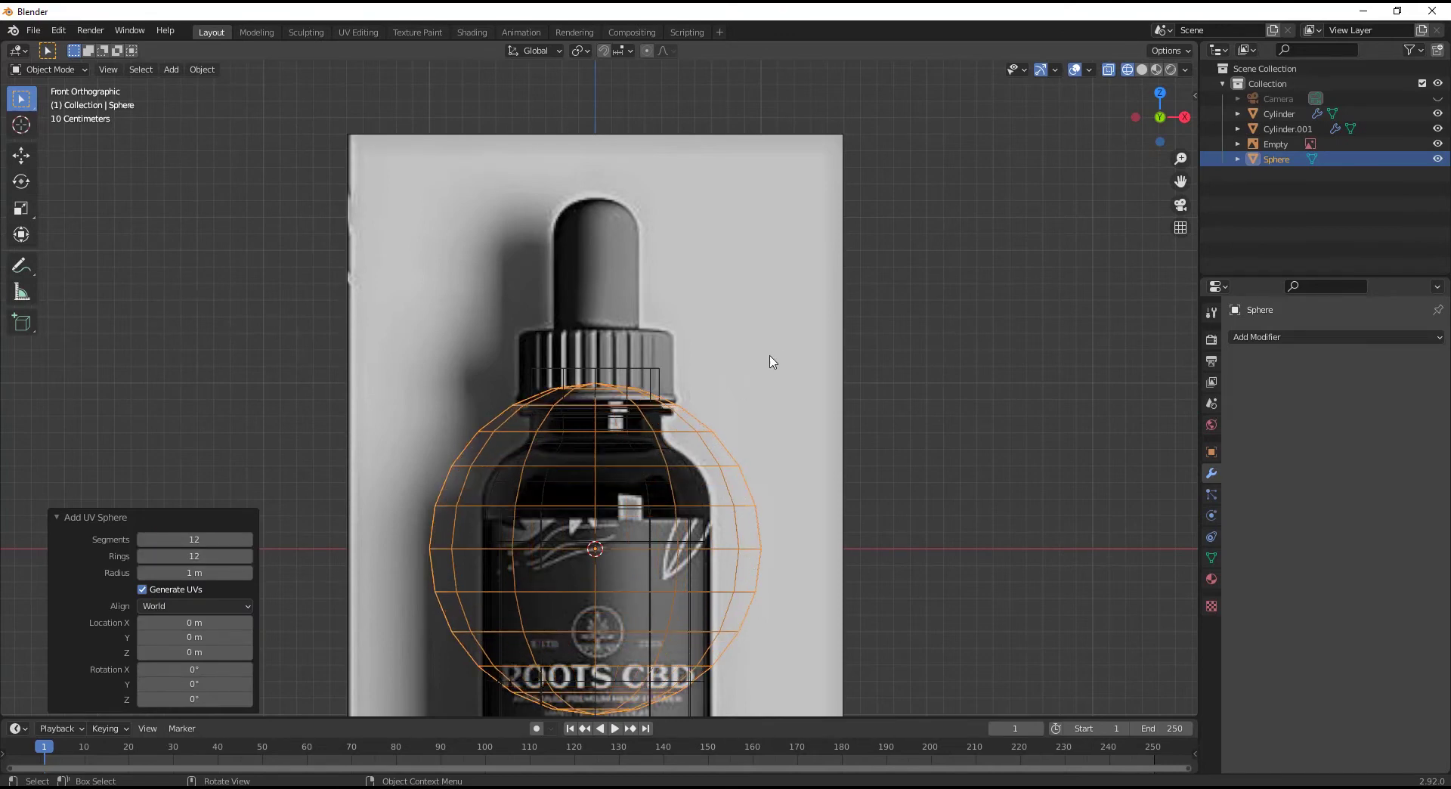
Scale the sphere down and move it up so it fits the rounded tip of the reference dropper bulb.
{"action": "key", "text": "shift+z"}
{"action": "scroll", "coordinate": [684, 466], "scroll_direction": "down", "scroll_amount": 1}
{"action": "left_click", "coordinate": [684, 466]}
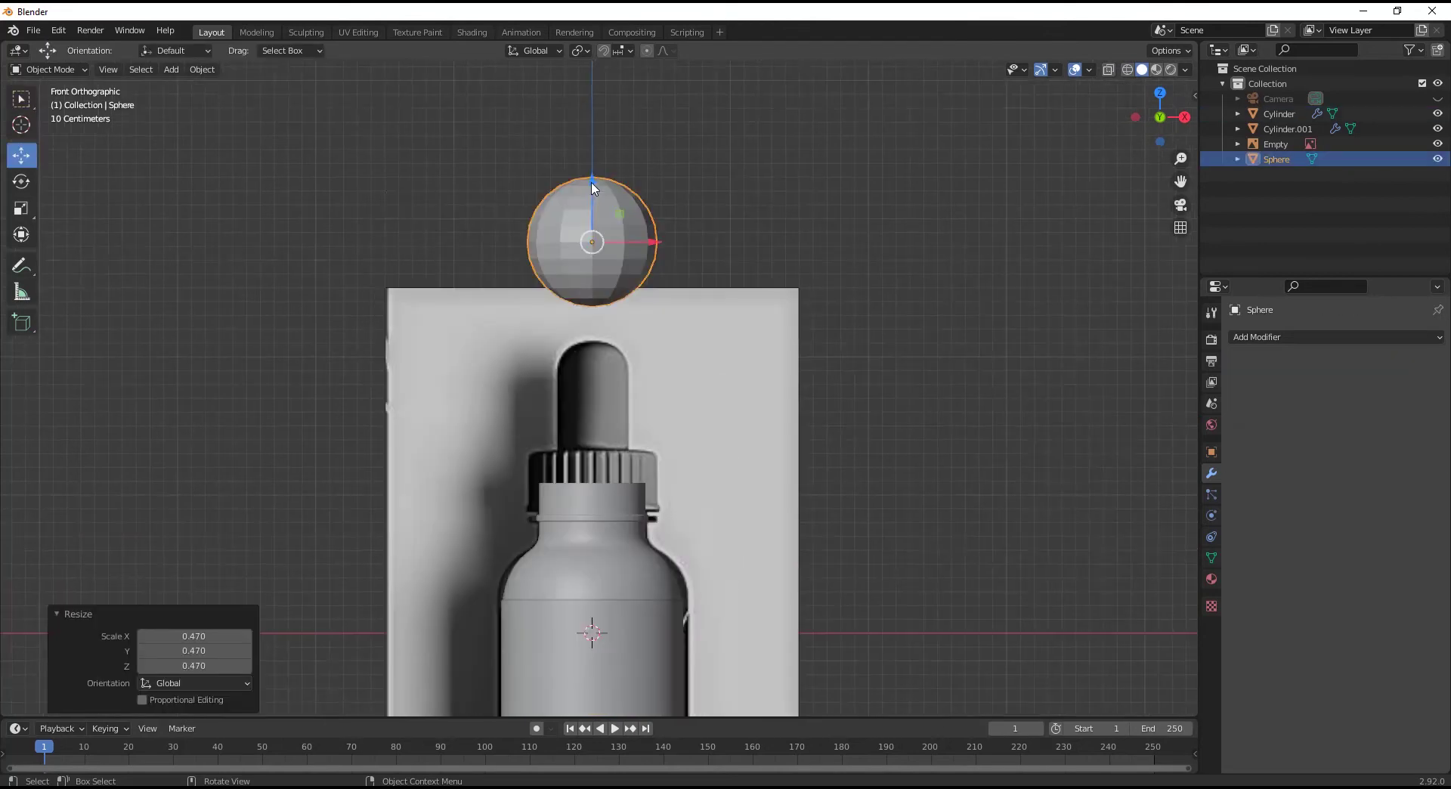
{"action": "left_click_drag", "start_coordinate": [592, 187], "coordinate": [586, 299]}
{"action": "scroll", "coordinate": [871, 410], "scroll_direction": "up", "scroll_amount": 3}
{"action": "key", "text": "s"}
{"action": "left_click", "coordinate": [731, 365]}
{"action": "key", "text": "shift+z"}
{"action": "scroll", "coordinate": [661, 369], "scroll_direction": "up", "scroll_amount": 1}
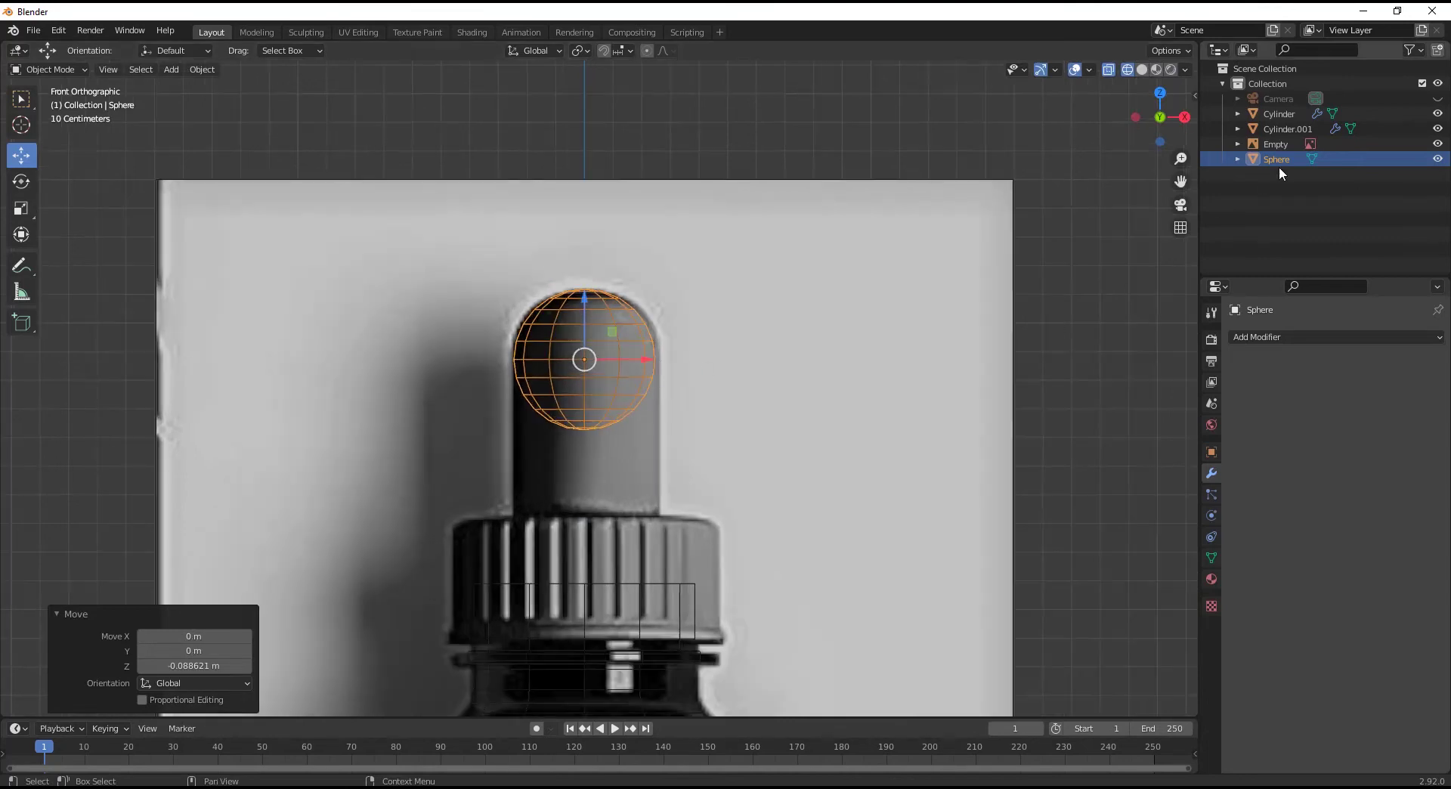
{"action": "left_click", "coordinate": [866, 340]}
Examine the sphere and the bottle neck against the dropper and cap in the reference image.
{"action": "scroll", "coordinate": [765, 460], "scroll_direction": "down", "scroll_amount": 4}
{"action": "scroll", "coordinate": [765, 462], "scroll_direction": "down", "scroll_amount": 4}
{"action": "scroll", "coordinate": [737, 505], "scroll_direction": "up", "scroll_amount": 4}
{"action": "middle_click_drag", "start_coordinate": [740, 481], "coordinate": [728, 338], "text": "shift"}
{"action": "scroll", "coordinate": [710, 378], "scroll_direction": "up", "scroll_amount": 1}
{"action": "left_click_drag", "start_coordinate": [630, 517], "coordinate": [622, 515]}
{"action": "left_click", "coordinate": [592, 198]}
{"action": "scroll", "coordinate": [627, 336], "scroll_direction": "up", "scroll_amount": 2}
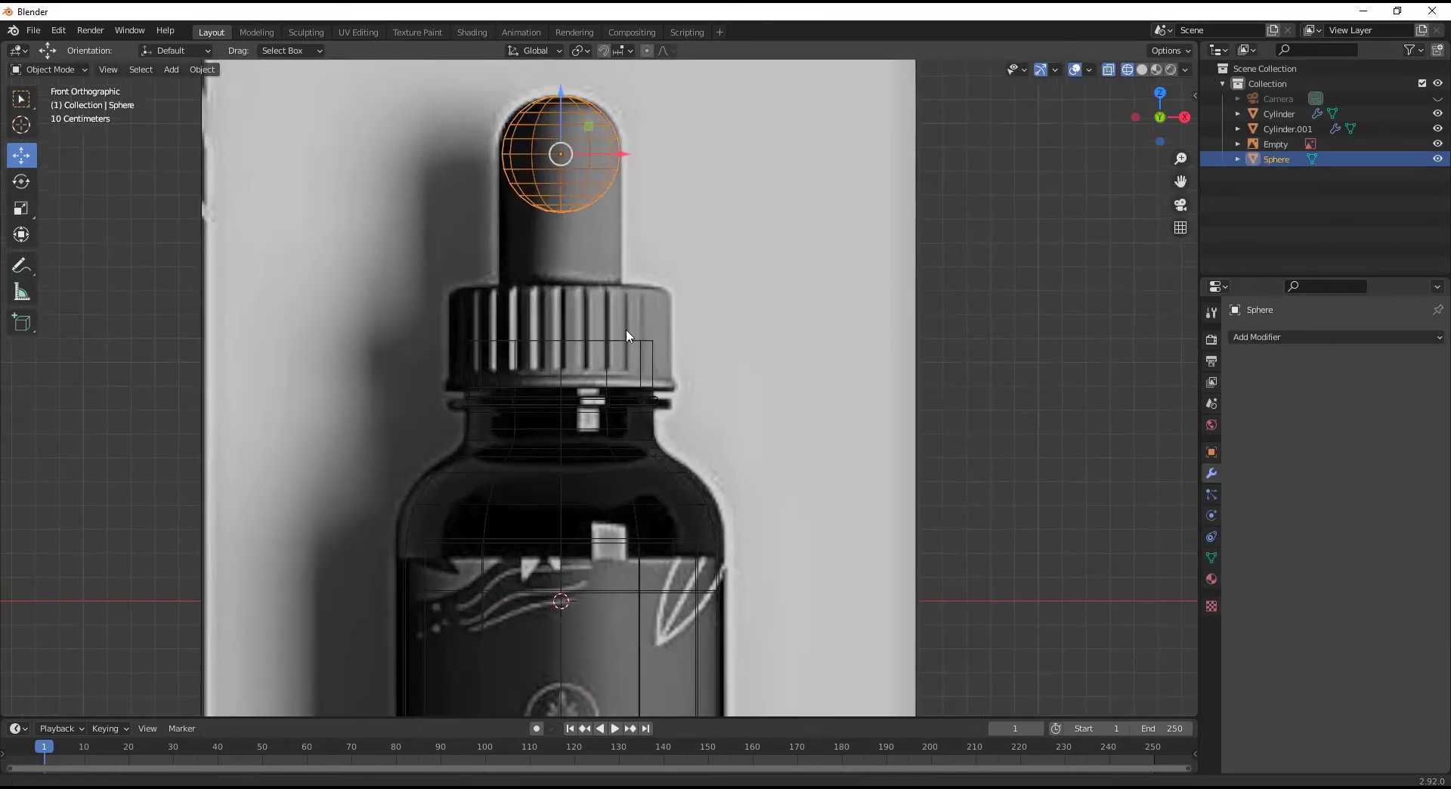
{"action": "scroll", "coordinate": [672, 458], "scroll_direction": "up", "scroll_amount": 1}
Delete the sphere's lower faces, including the row just above the equator, to keep only the upper dome.
{"action": "key", "text": "Tab"}
{"action": "scroll", "coordinate": [642, 465], "scroll_direction": "up", "scroll_amount": 3}
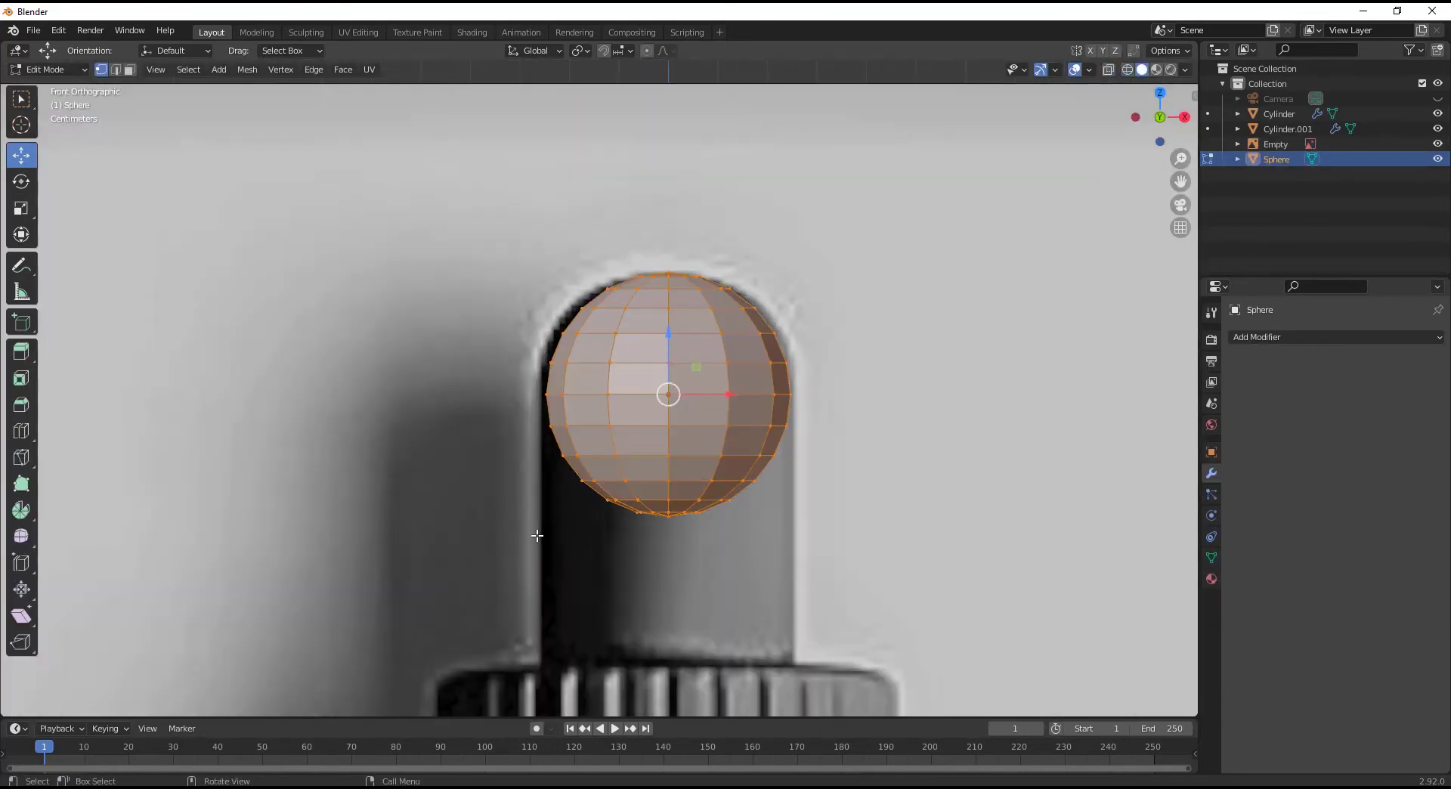
{"action": "key", "text": "3"}
{"action": "key", "text": "alt+z"}
{"action": "left_click_drag", "start_coordinate": [461, 605], "coordinate": [982, 372]}
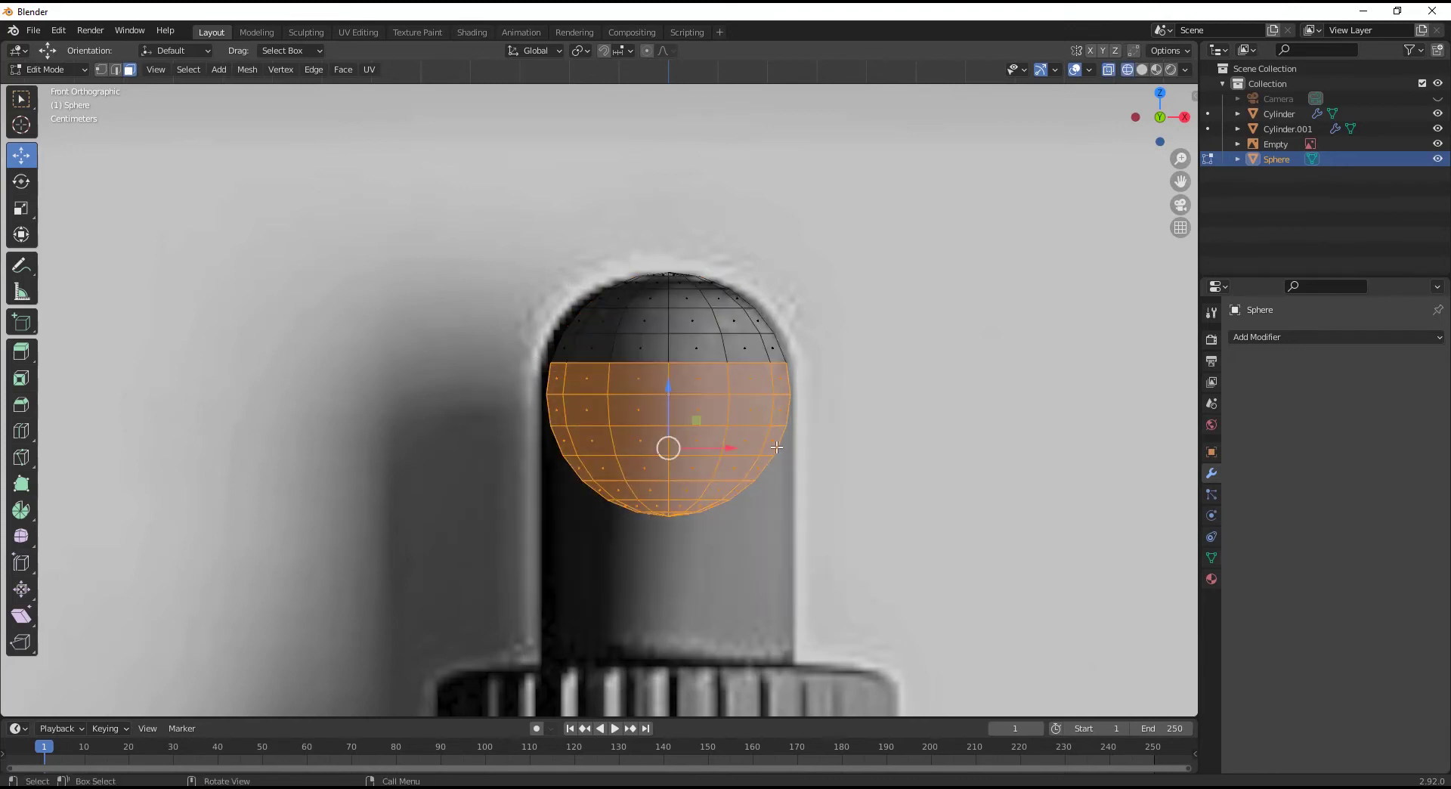
{"action": "key", "text": "x"}
{"action": "left_click", "coordinate": [832, 440]}
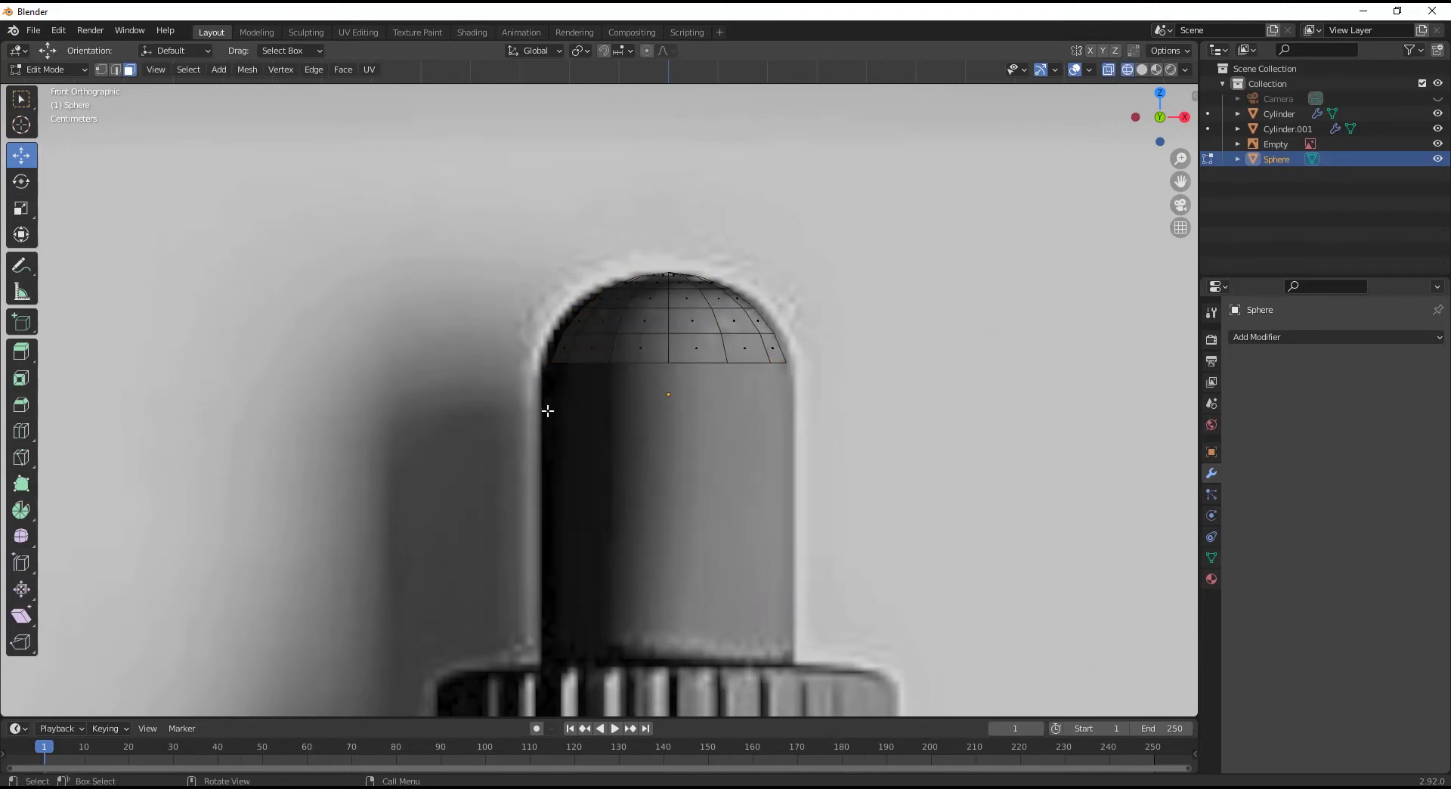
Scale the whole dome by about 1.07 to match the width of the reference bulb.
{"action": "key", "text": "a"}
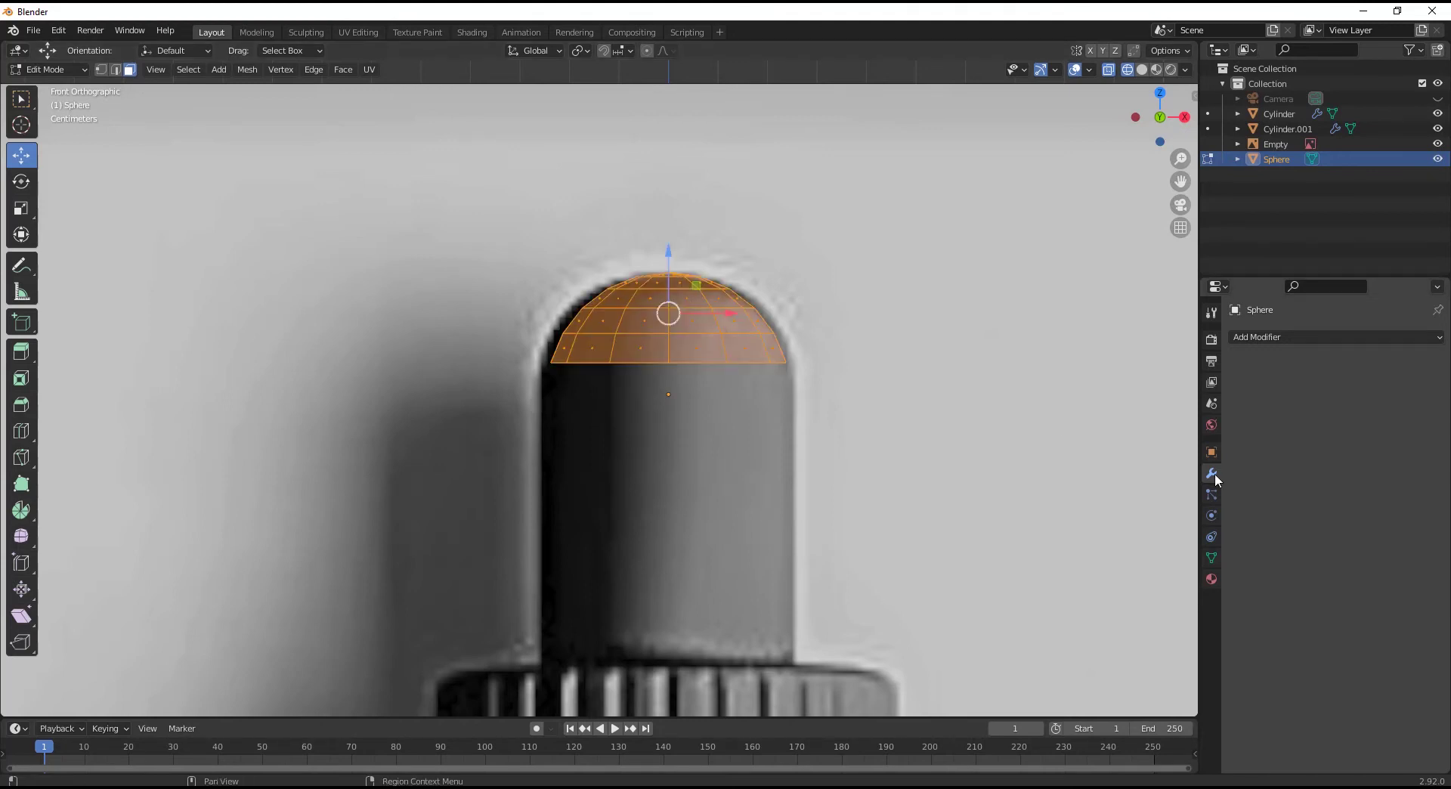
{"action": "key", "text": "s"}
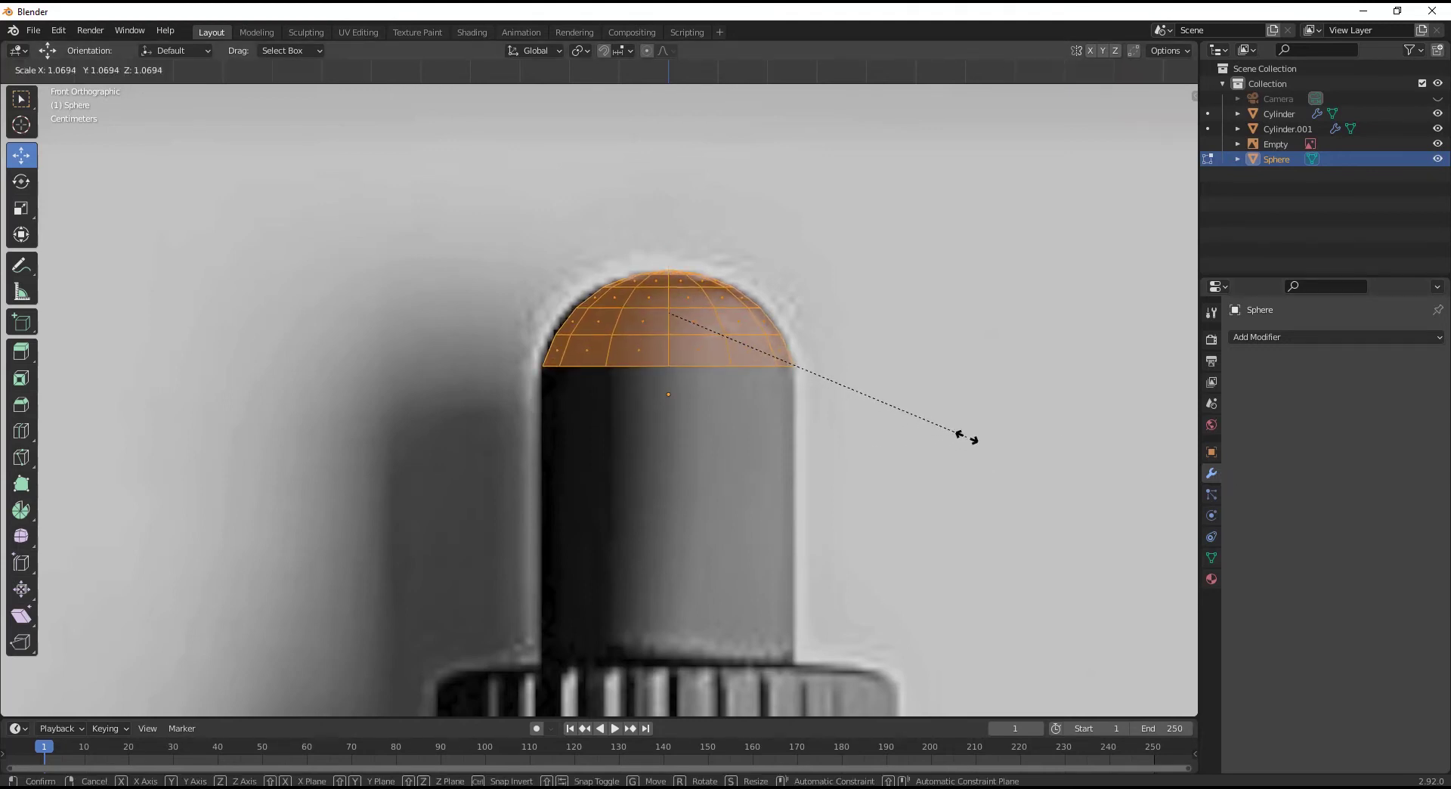
{"action": "left_click", "coordinate": [975, 438]}
Extrude the dome's bottom vertex ring about 0.6075 m down along Z to the top of the reference cap.
{"action": "key", "text": "1"}
{"action": "left_click_drag", "start_coordinate": [479, 484], "coordinate": [824, 352]}
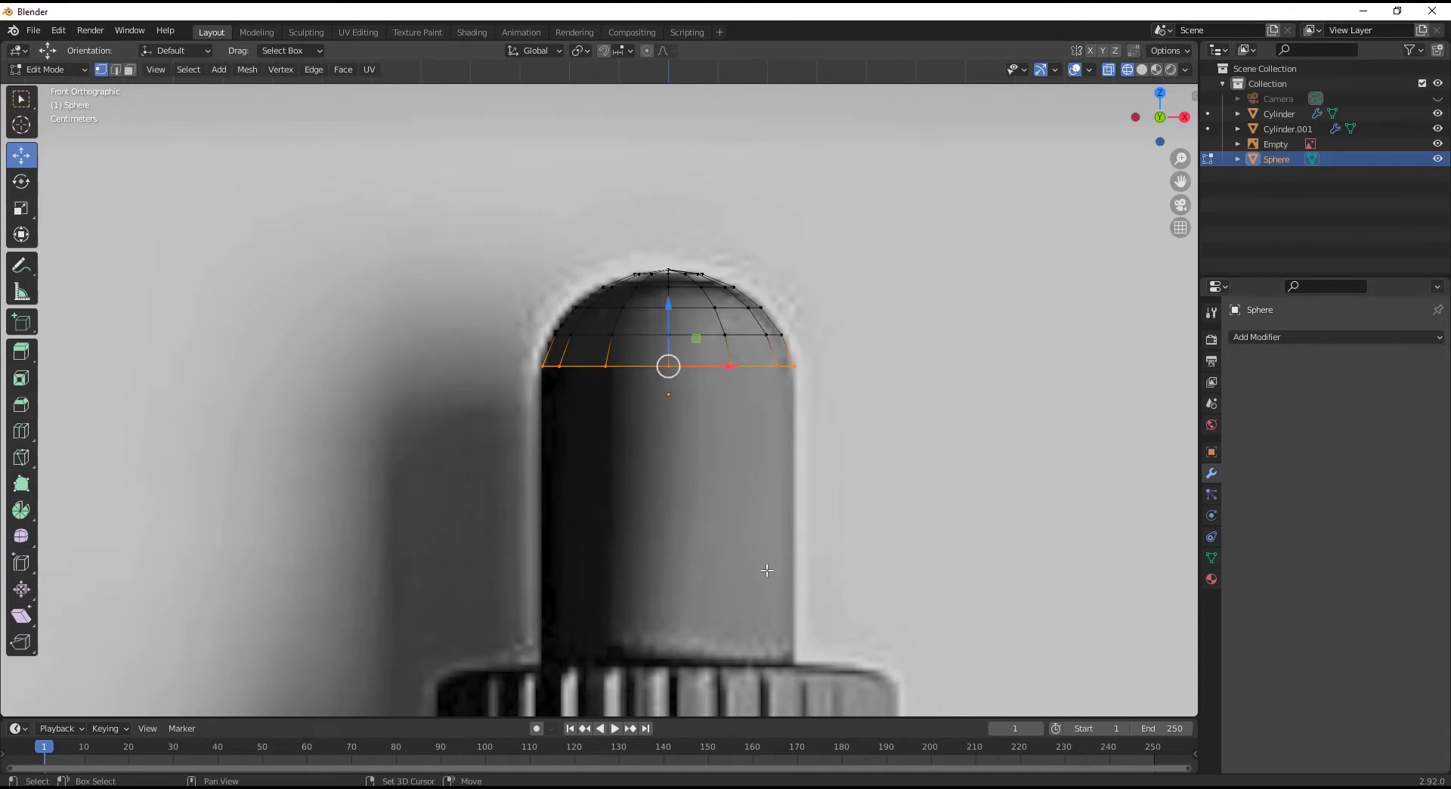
{"action": "middle_click_drag", "start_coordinate": [761, 574], "coordinate": [803, 464], "text": "shift"}
{"action": "key", "text": "e"}
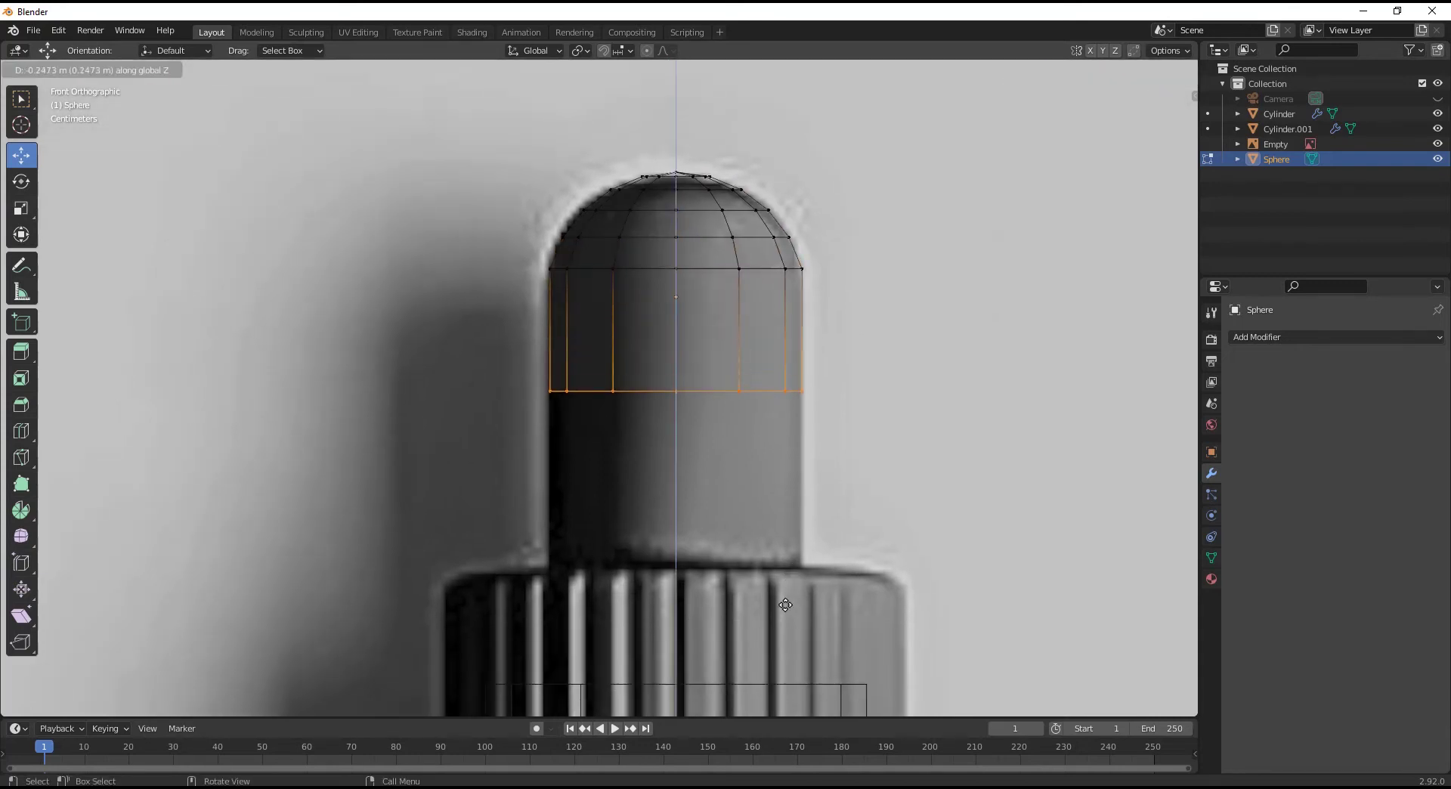
{"action": "left_click", "coordinate": [749, 111]}
{"action": "scroll", "coordinate": [941, 126], "scroll_direction": "down", "scroll_amount": 4}
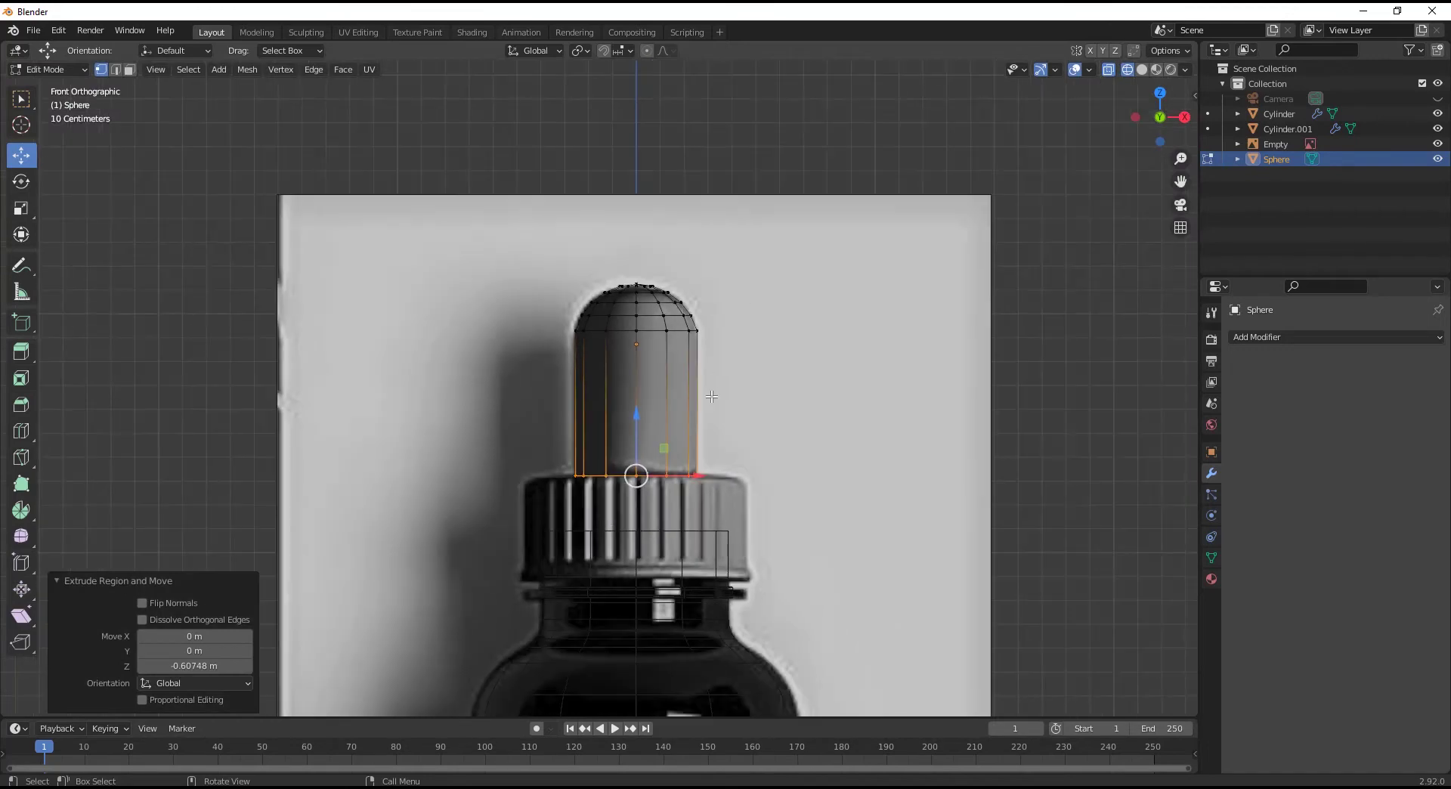
Extrude the bulb's bottom ring outward with a scale of 1.403 to form the flat top of the cap.
{"action": "key", "text": "KP_7"}
{"action": "scroll", "coordinate": [743, 476], "scroll_direction": "up", "scroll_amount": 2}
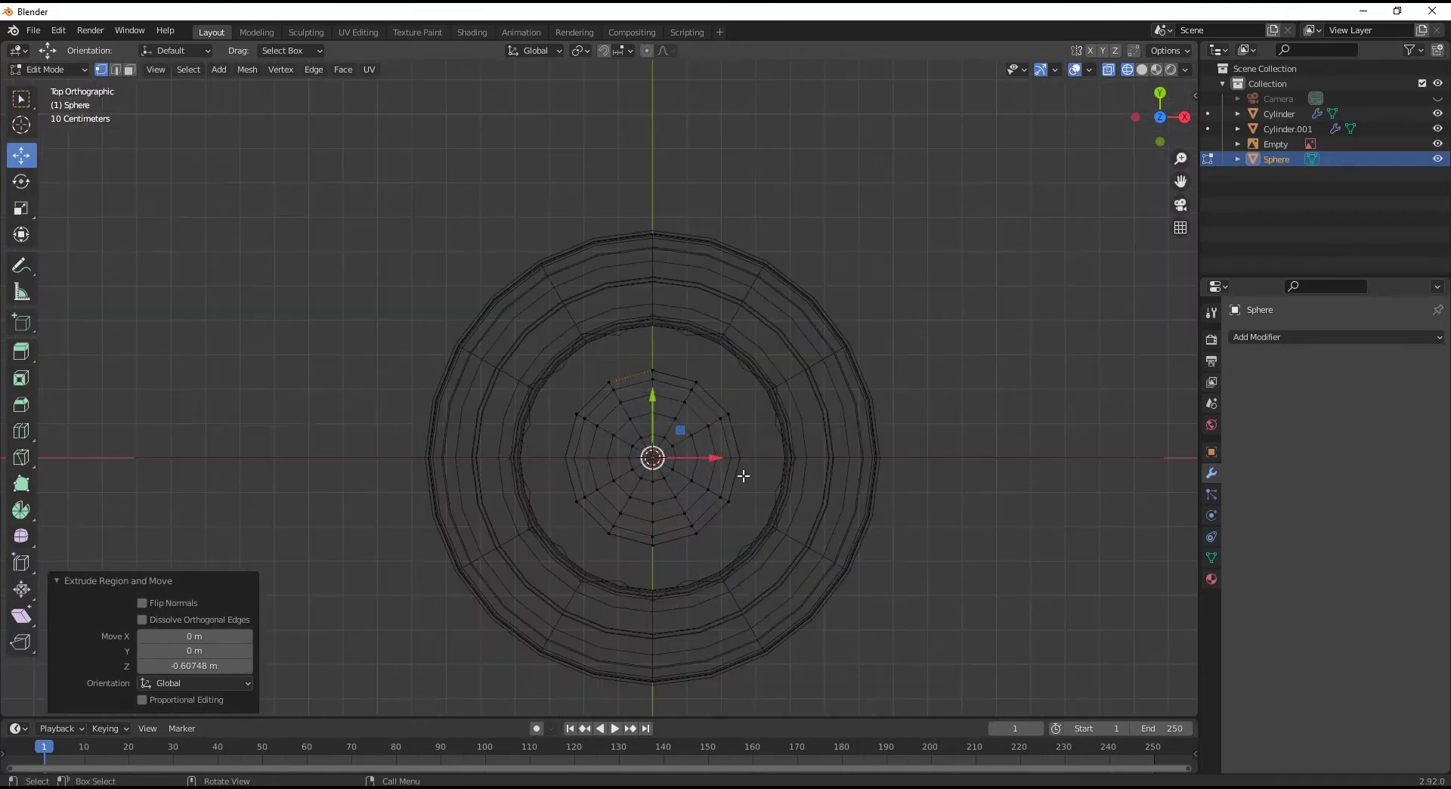
{"action": "key", "text": "s"}
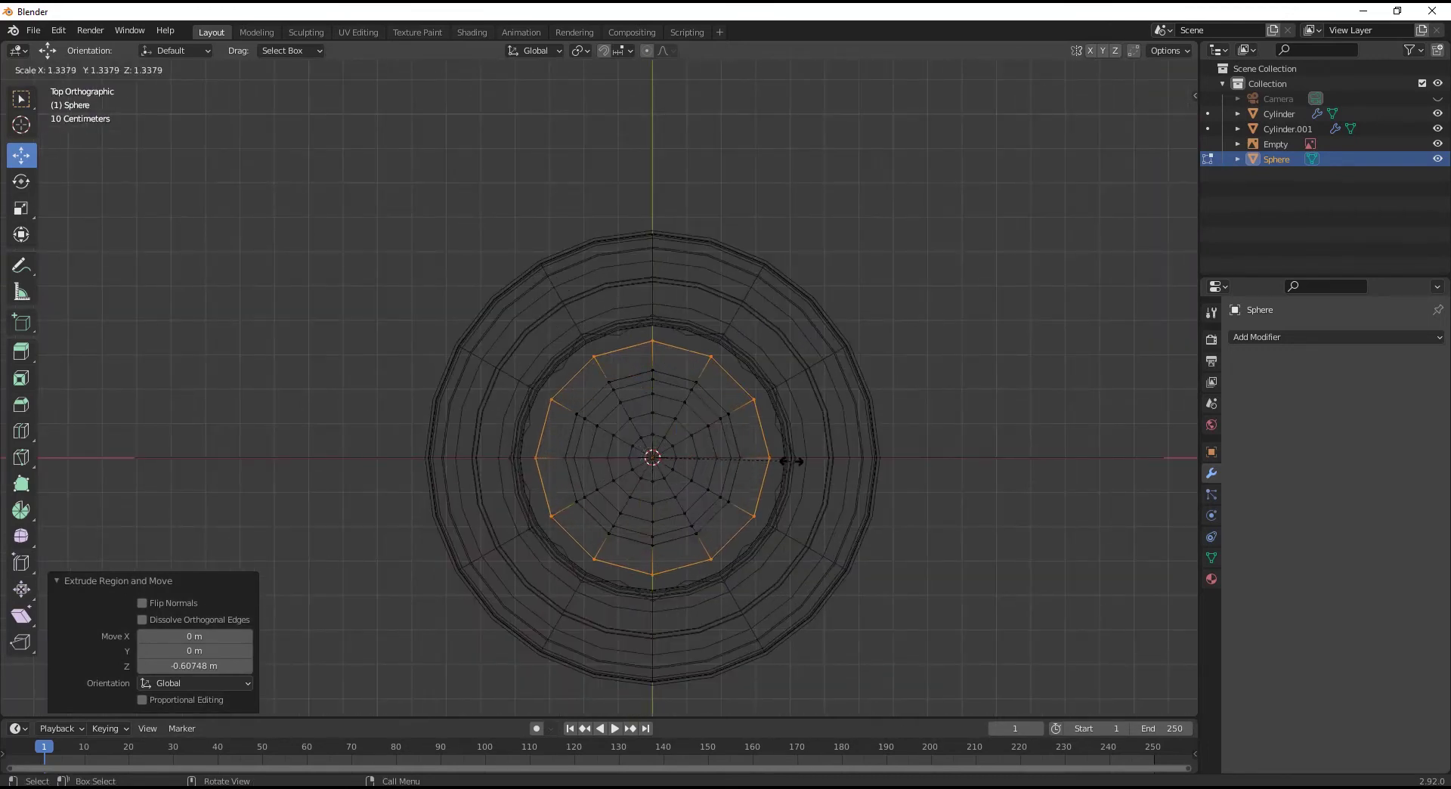
{"action": "left_click", "coordinate": [787, 456]}
{"action": "mouse_move", "coordinate": [786, 457]}
{"action": "middle_mouse_down"}
{"action": "mouse_move", "coordinate": [726, 362]}
{"action": "mouse_move", "coordinate": [726, 437]}
{"action": "middle_mouse_up"}
{"action": "key", "text": "alt+z"}
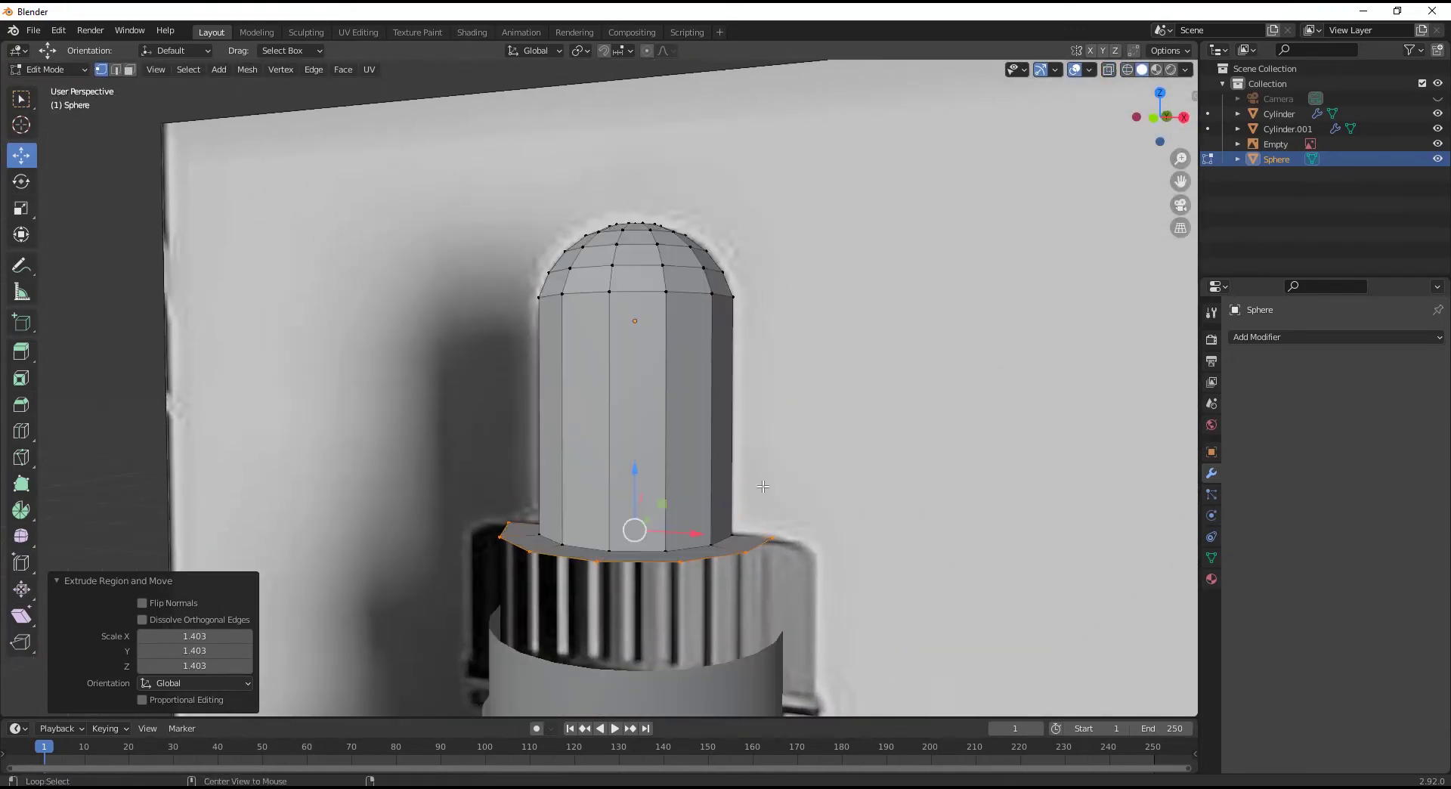
Enlarge the outer ring of the cap's flat top by a scale of 1.105.
{"action": "mouse_move", "coordinate": [763, 487]}
{"action": "middle_mouse_down", "text": "alt"}
{"action": "mouse_move", "coordinate": [790, 549]}
{"action": "mouse_move", "coordinate": [789, 484]}
{"action": "middle_mouse_up", "text": "alt"}
{"action": "scroll", "coordinate": [791, 550], "scroll_direction": "up", "scroll_amount": 1}
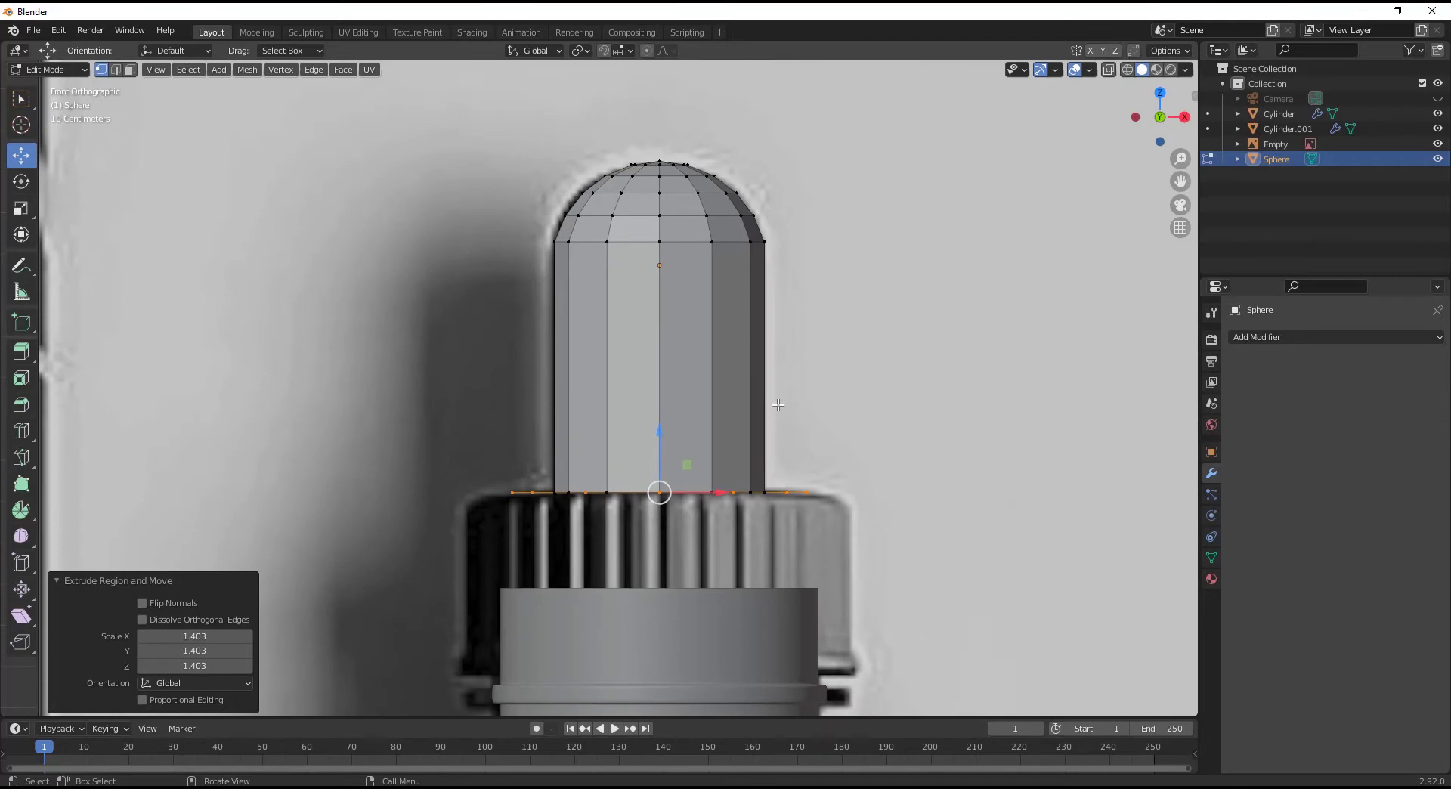
{"action": "middle_click_drag", "start_coordinate": [779, 405], "coordinate": [759, 457], "text": "alt"}
{"action": "key", "text": "s"}
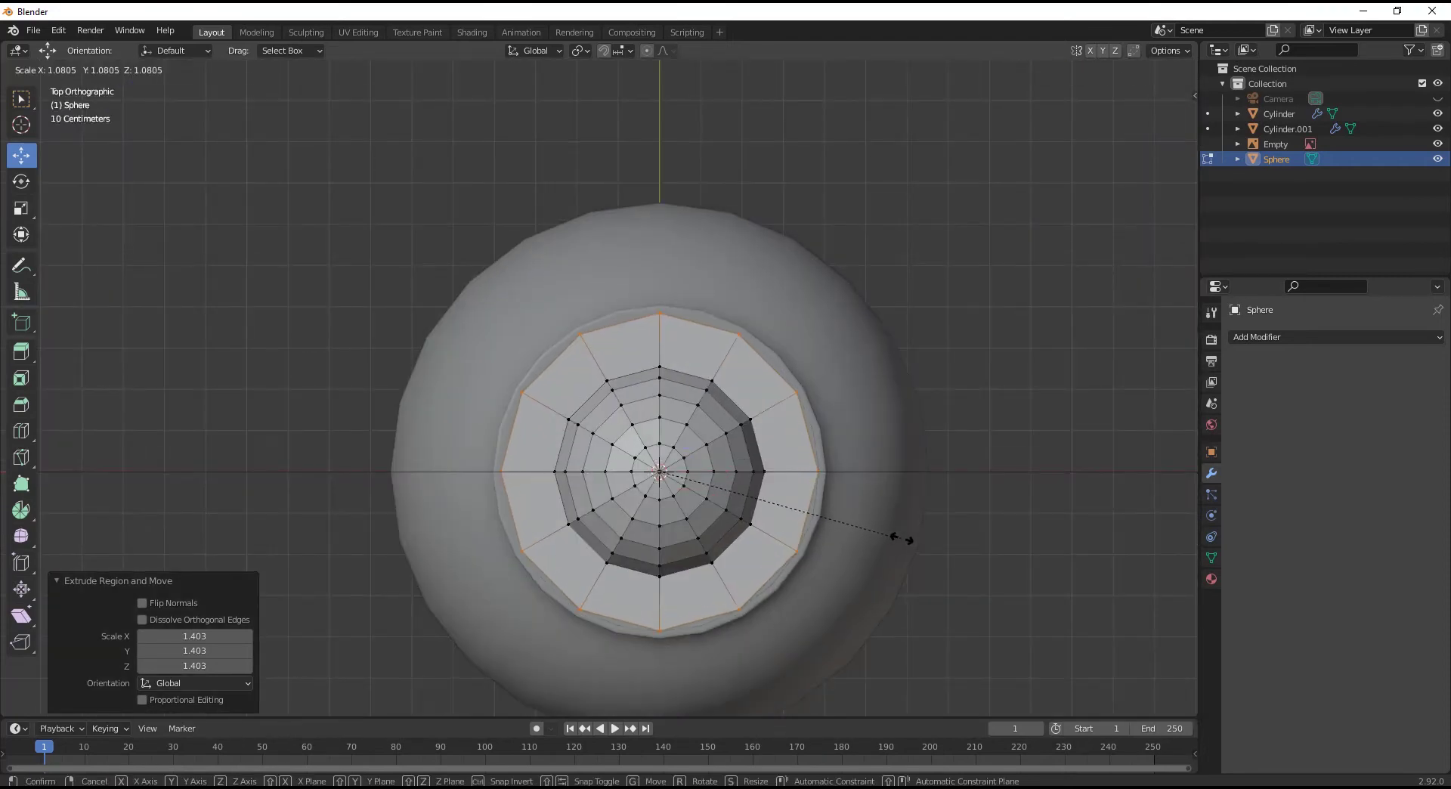
{"action": "left_click", "coordinate": [804, 517]}
Extrude the cap's outer ring straight down along Z toward the lower edge of the reference cap.
{"action": "middle_click_drag", "start_coordinate": [810, 469], "coordinate": [817, 306], "text": "alt"}
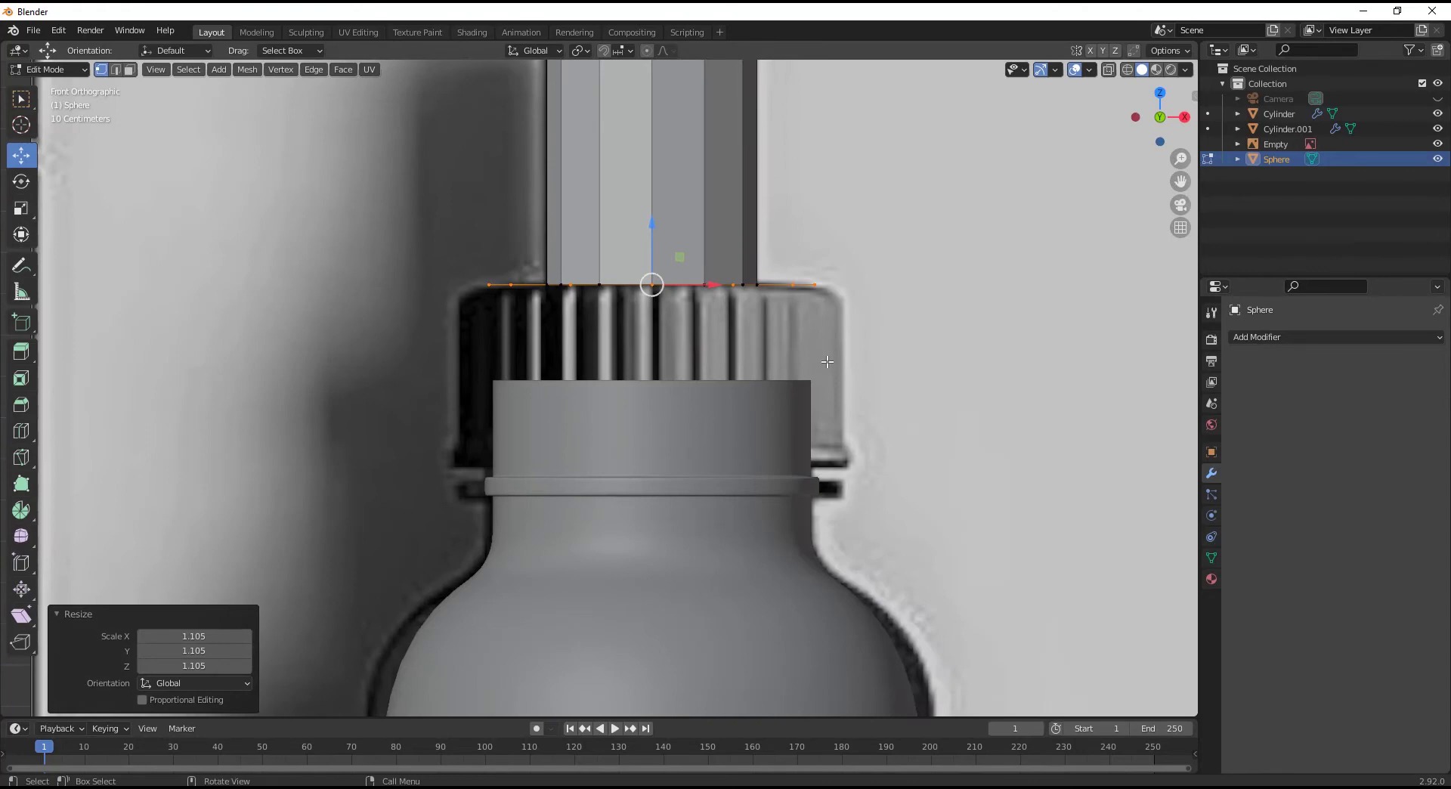
{"action": "key", "text": "e"}
{"action": "key", "text": "z"}
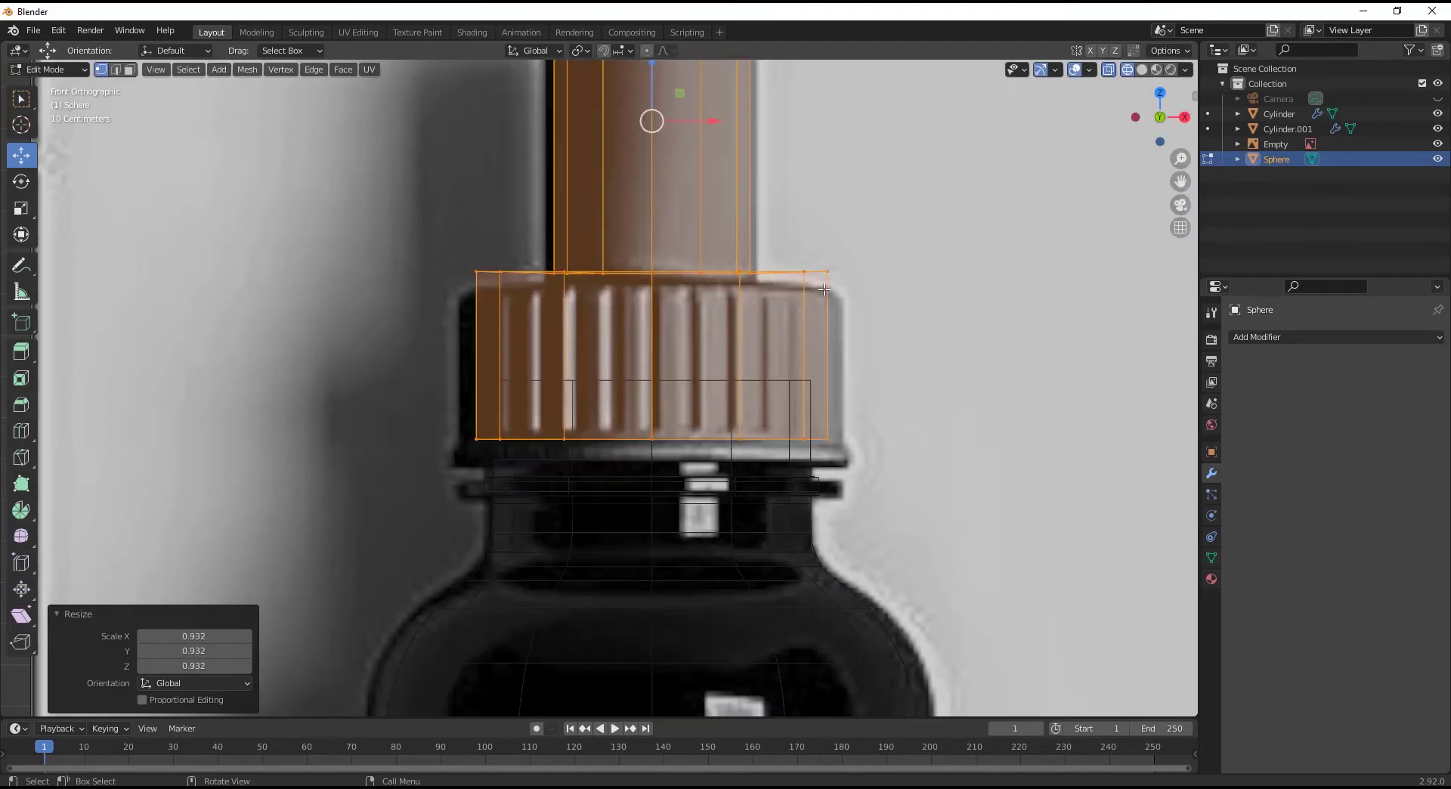
Move the vertex rings of the cap's flat top down about 0.011 m along Z to match the reference.
{"action": "left_click_drag", "start_coordinate": [447, 259], "coordinate": [861, 309]}
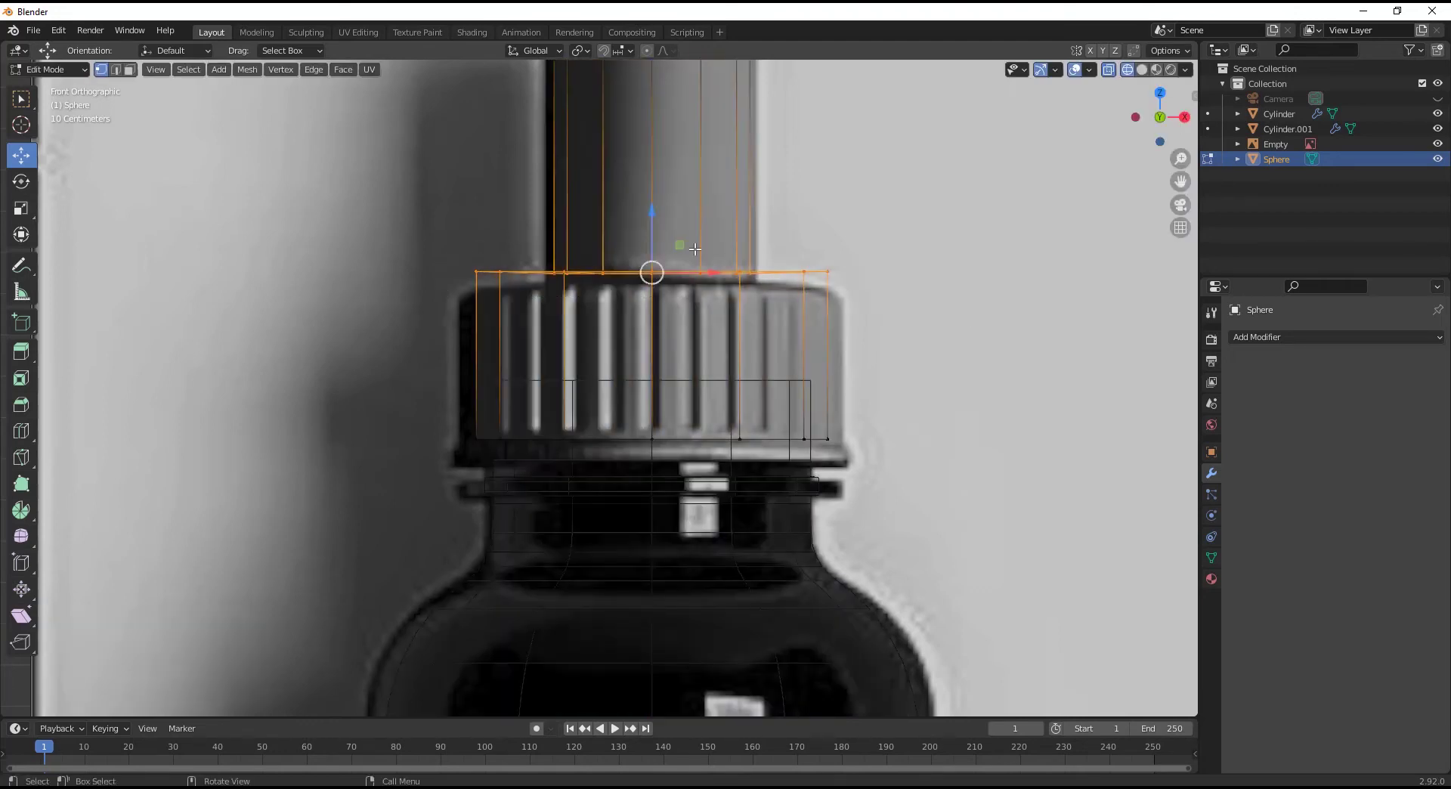
{"action": "left_click_drag", "start_coordinate": [653, 224], "coordinate": [633, 239]}
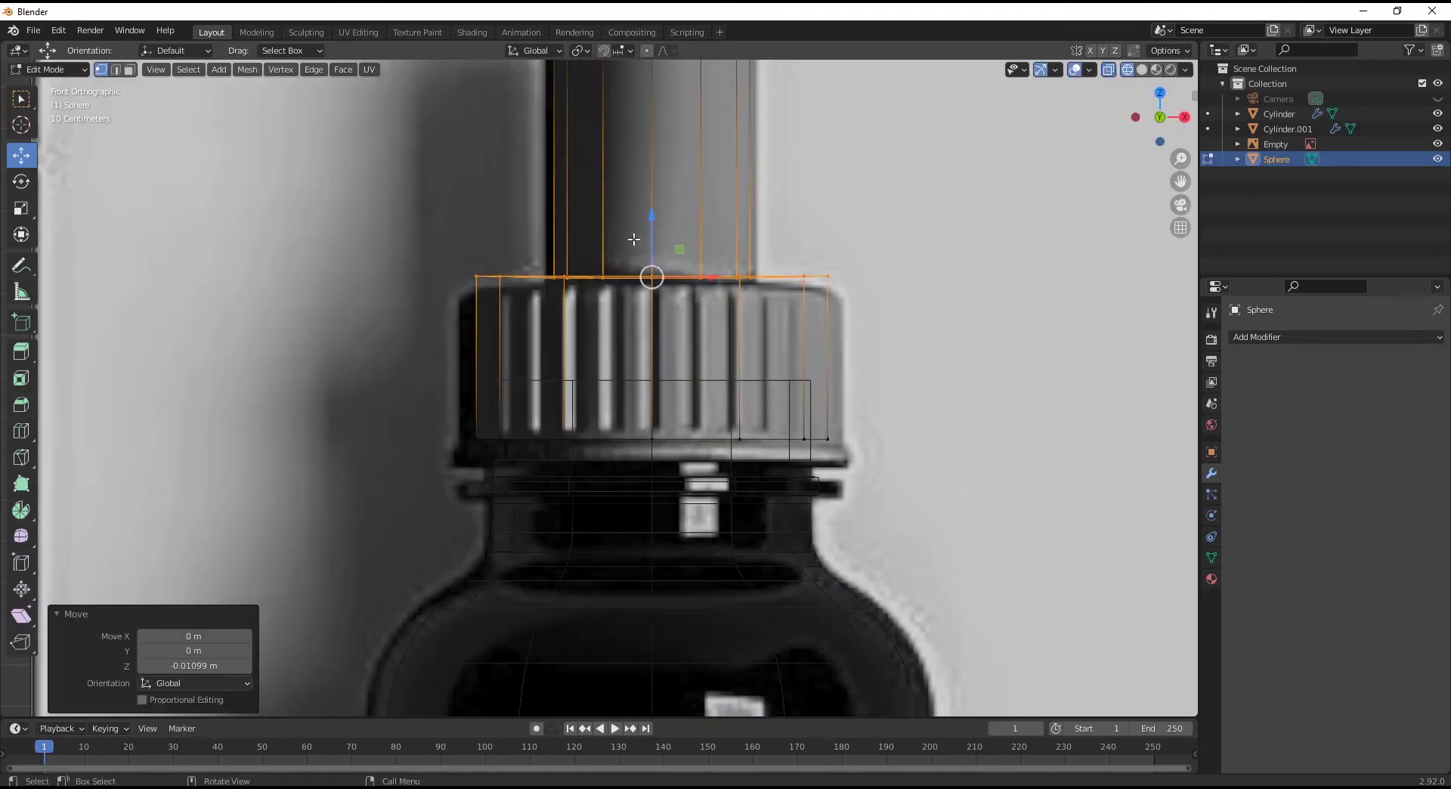
Bevel the cap's outer top edge loop with 3 segments and a width of about 0.214 m.
{"action": "left_click", "coordinate": [510, 276]}
{"action": "left_click", "coordinate": [474, 282], "text": "alt"}
{"action": "key", "text": "shift+z"}
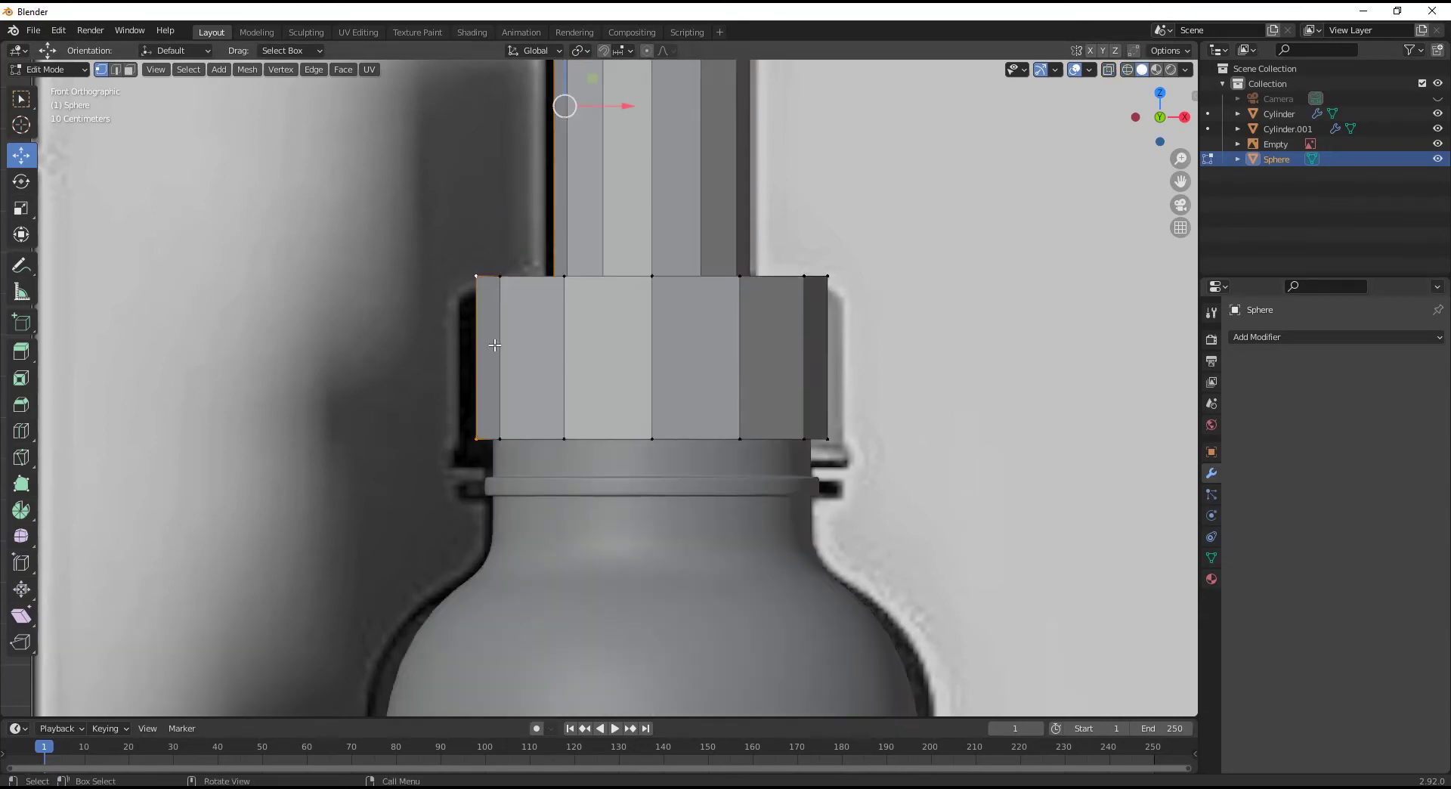
{"action": "left_click", "coordinate": [569, 279], "text": "alt"}
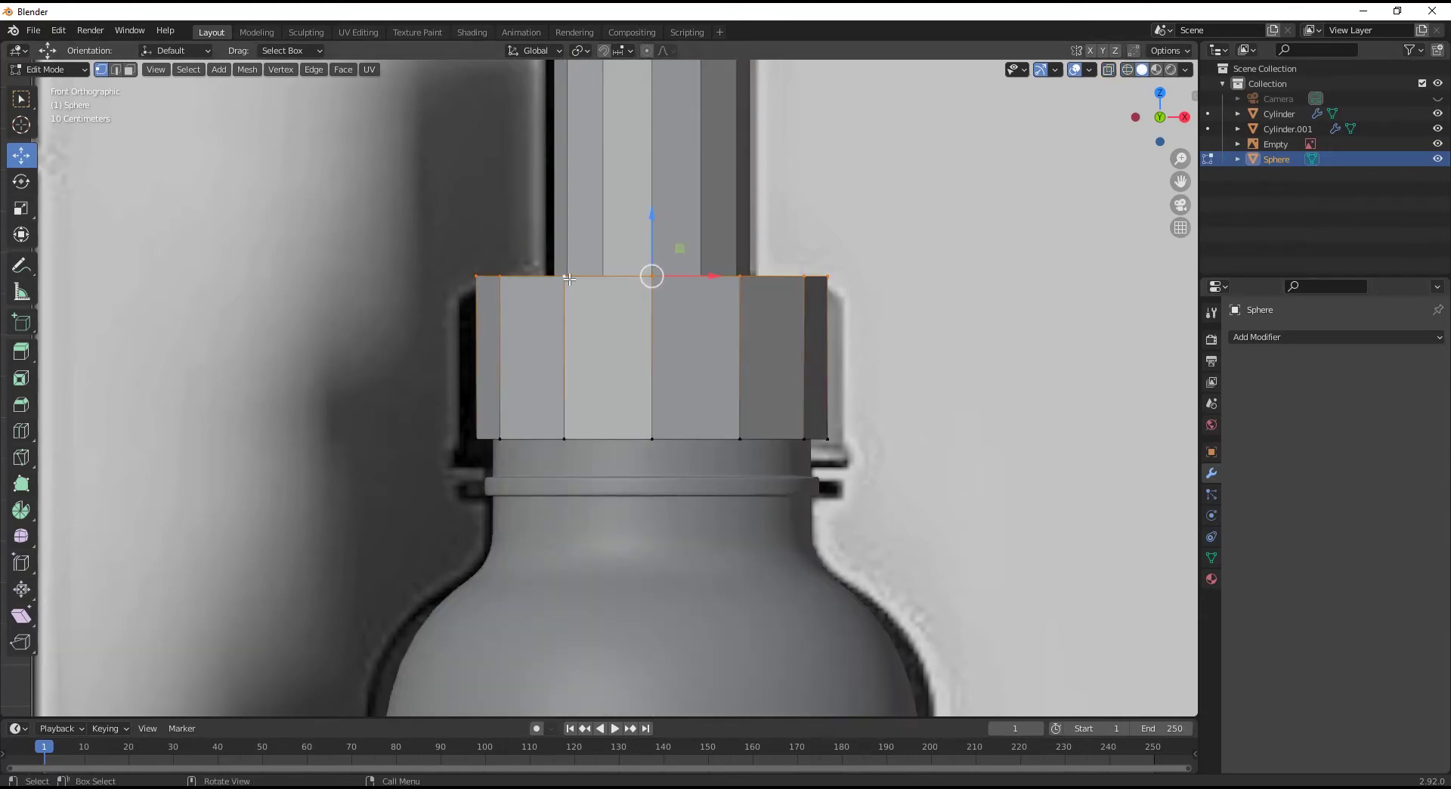
{"action": "key", "text": "ctrl+b"}
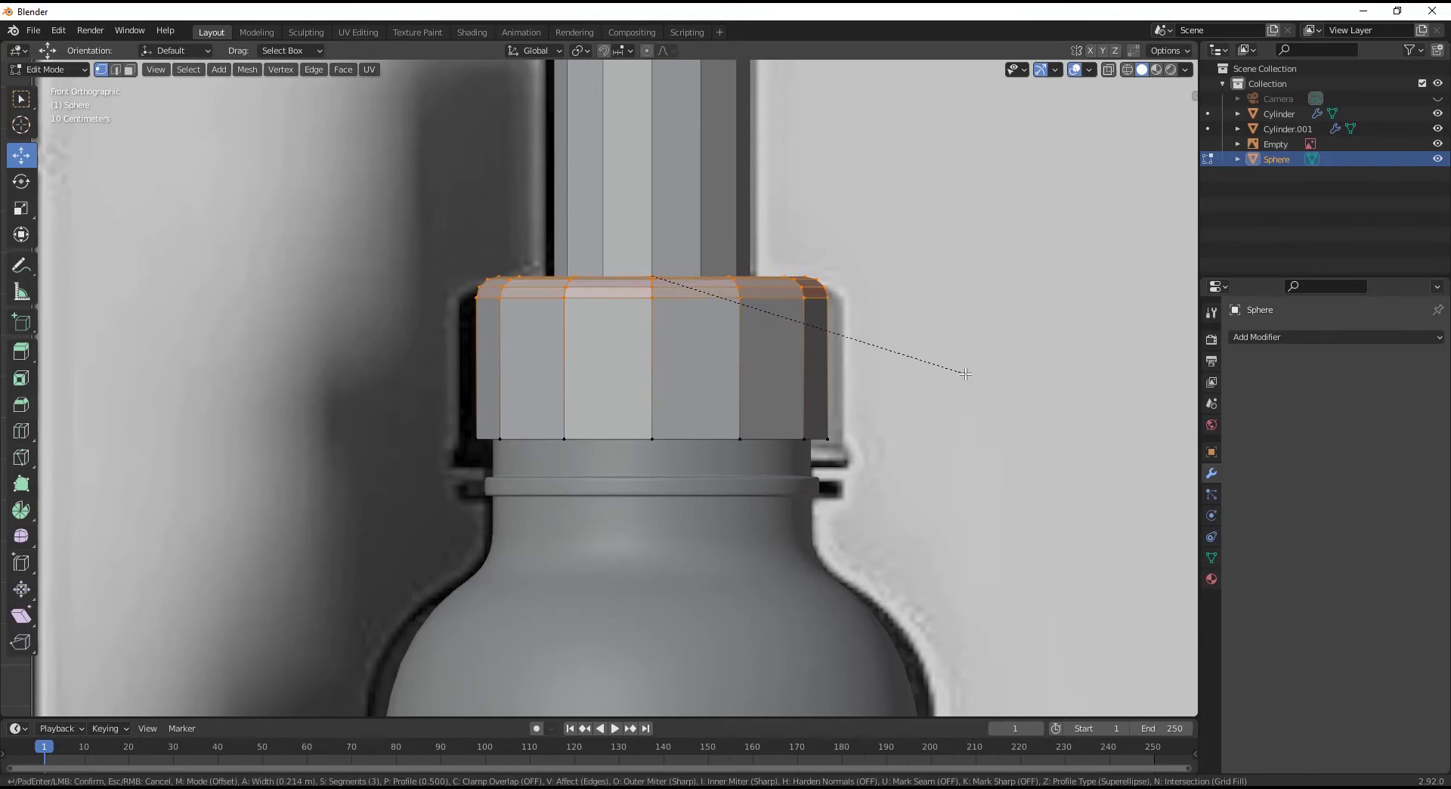
{"action": "left_click", "coordinate": [966, 375]}
Add supporting edge loops on both sides of the corner where the bulb meets the cap's flat top.
{"action": "middle_click_drag", "start_coordinate": [917, 395], "coordinate": [871, 461]}
{"action": "left_click", "coordinate": [983, 457]}
{"action": "scroll", "coordinate": [920, 462], "scroll_direction": "down", "scroll_amount": 4}
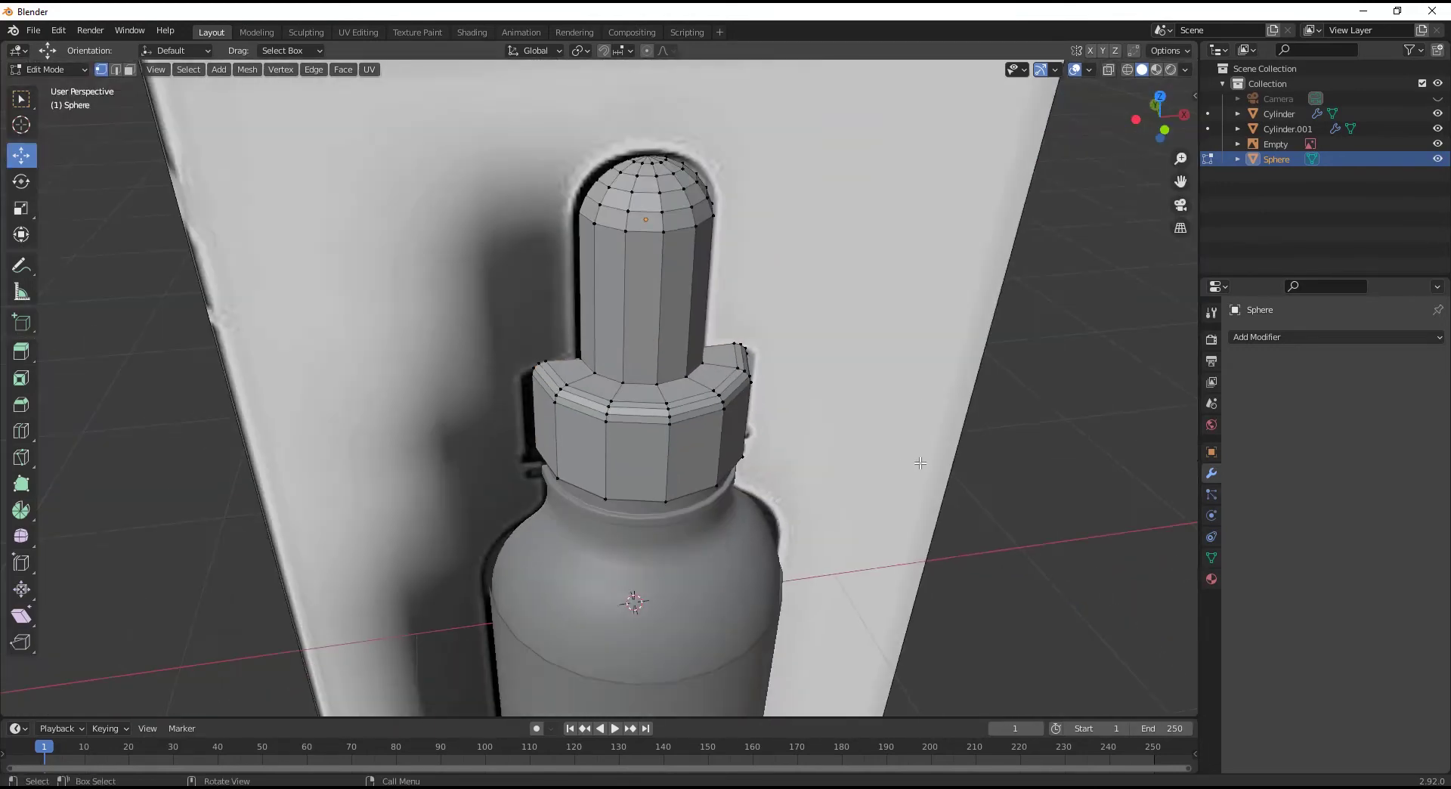
{"action": "scroll", "coordinate": [596, 420], "scroll_direction": "up", "scroll_amount": 4}
{"action": "left_click", "coordinate": [21, 430]}
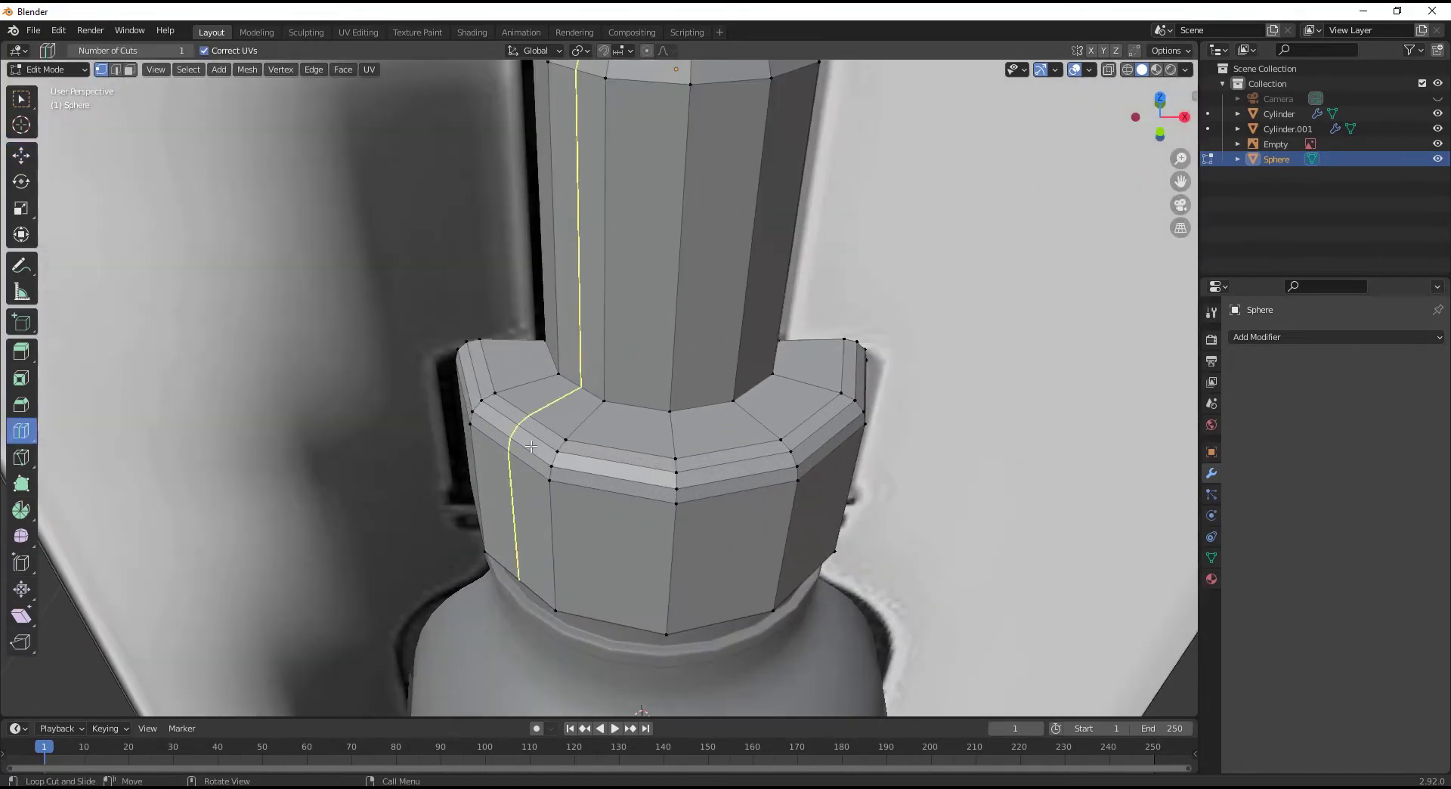
{"action": "left_click", "coordinate": [677, 429]}
{"action": "left_click_drag", "start_coordinate": [677, 428], "coordinate": [679, 410]}
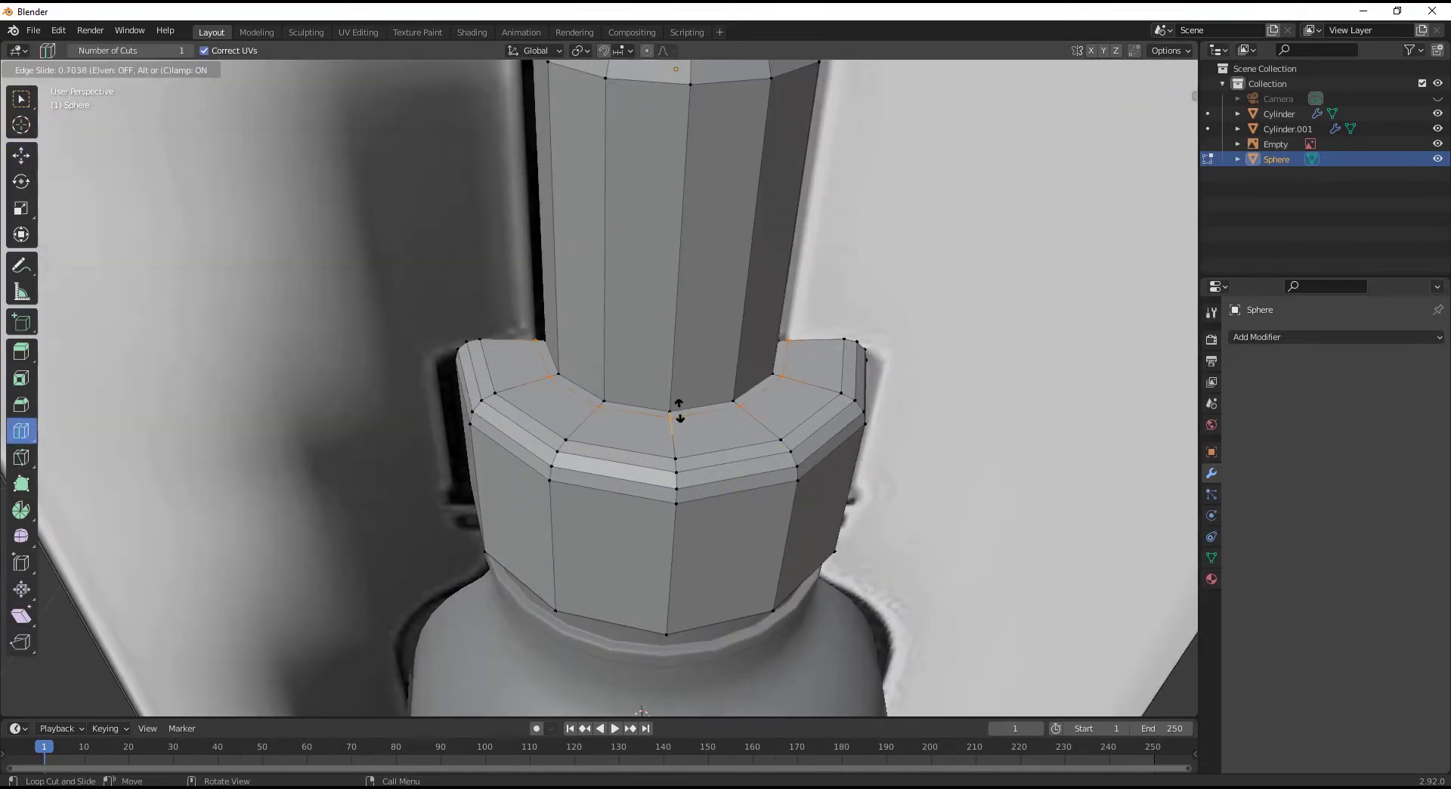
{"action": "left_click_drag", "start_coordinate": [680, 291], "coordinate": [678, 448]}
{"action": "middle_click_drag", "start_coordinate": [678, 448], "coordinate": [923, 647]}
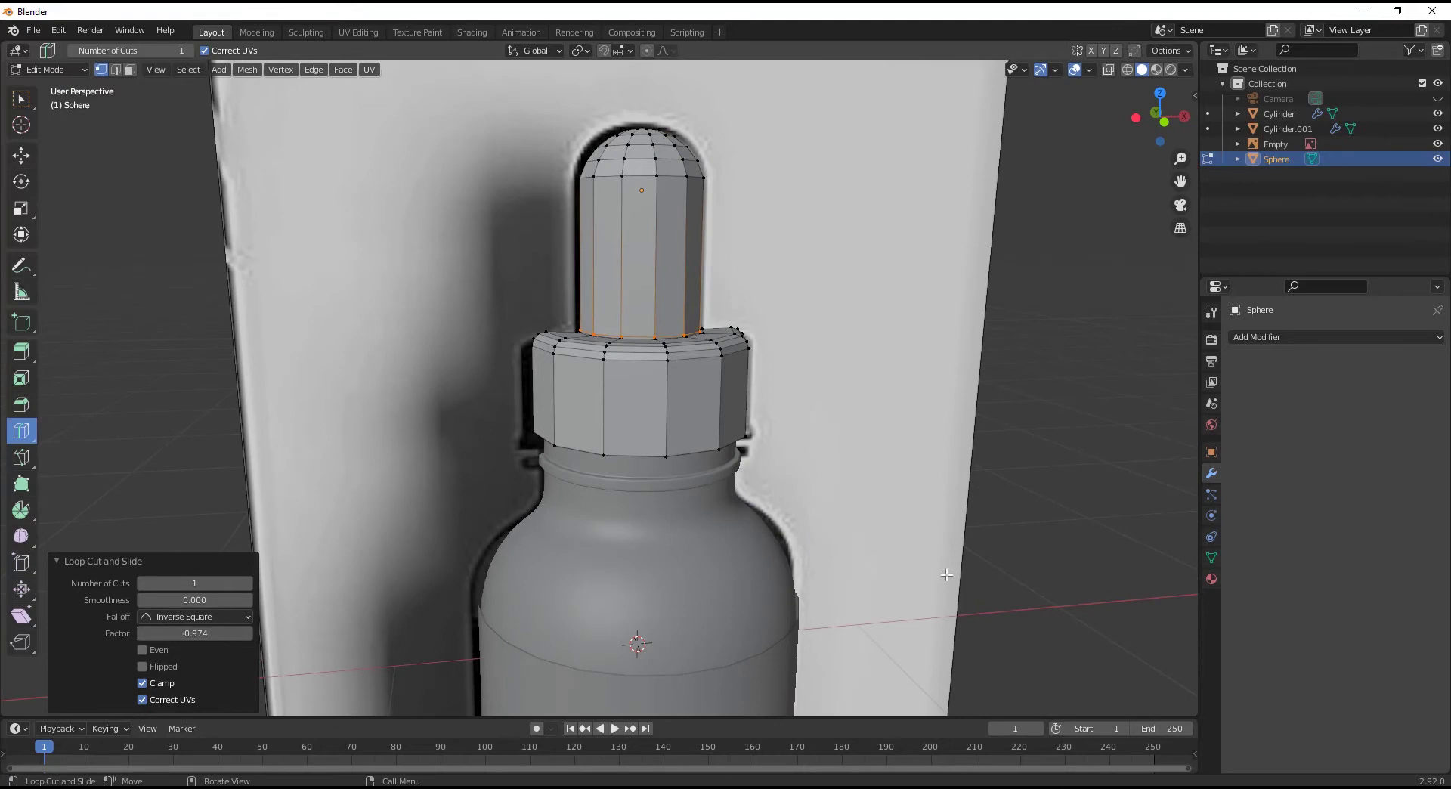
Hide the reference image and give the dropper top a Subdivision modifier at level 1.
{"action": "middle_click_drag", "start_coordinate": [877, 511], "coordinate": [689, 433]}
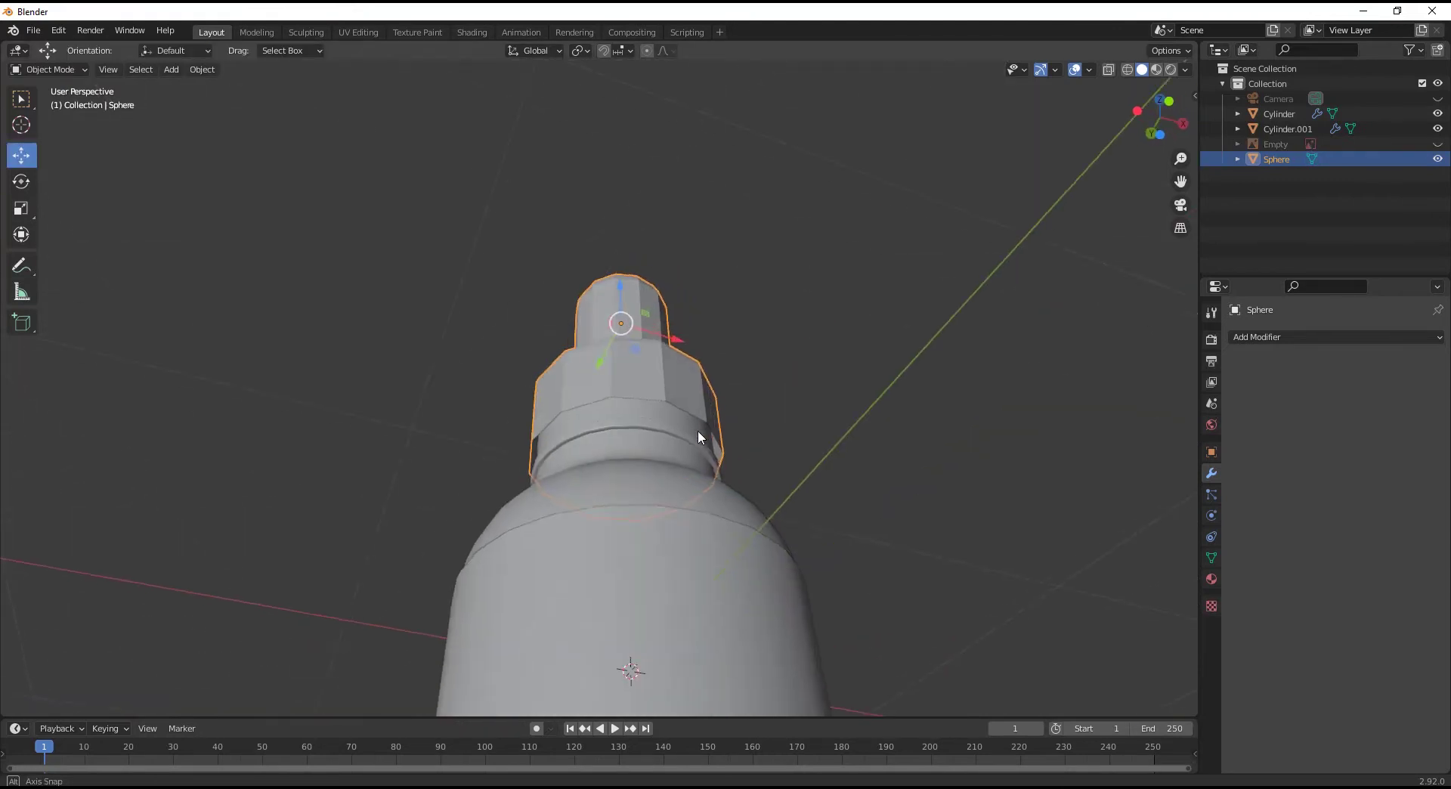
{"action": "scroll", "coordinate": [689, 433], "scroll_direction": "up", "scroll_amount": 2}
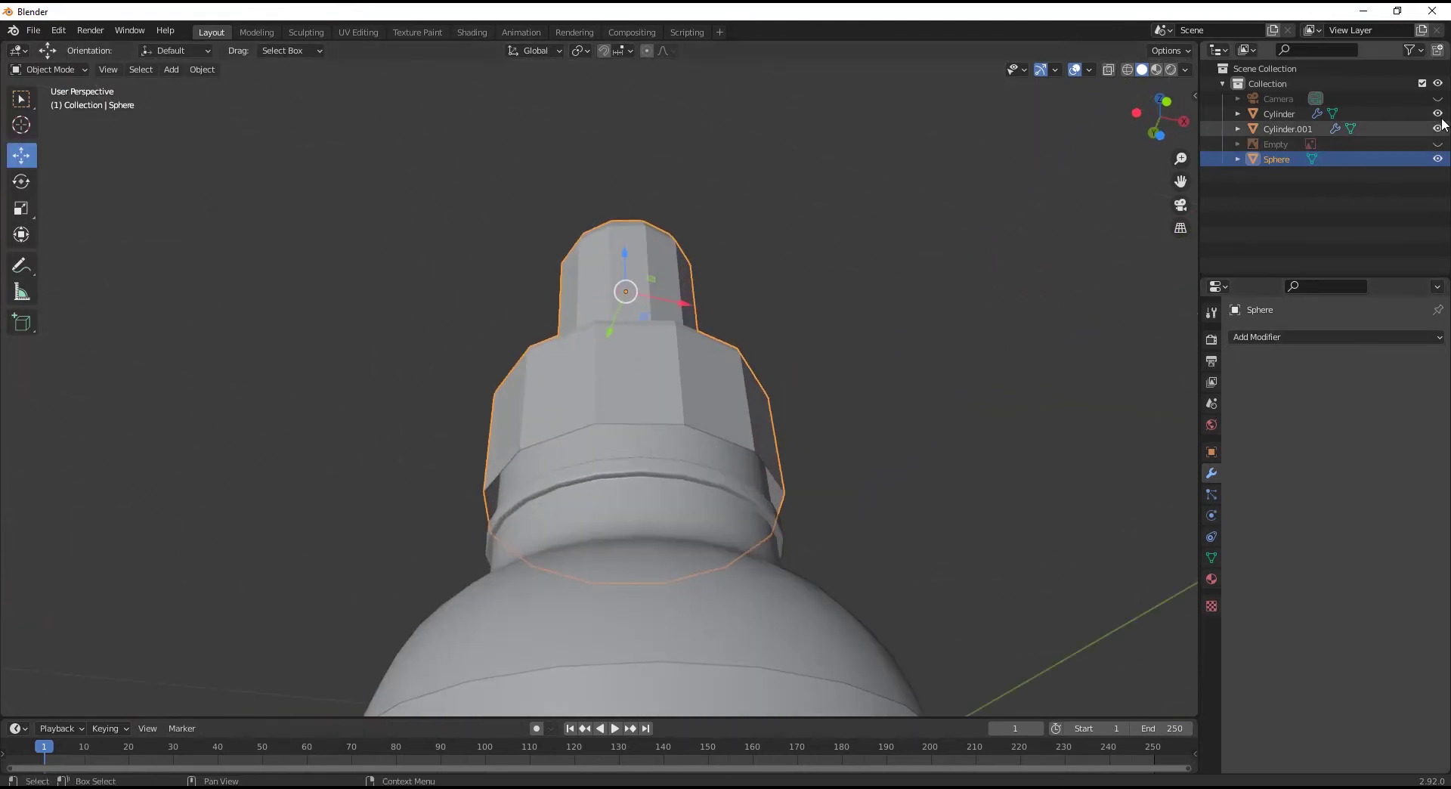
{"action": "key", "text": "ctrl+1"}
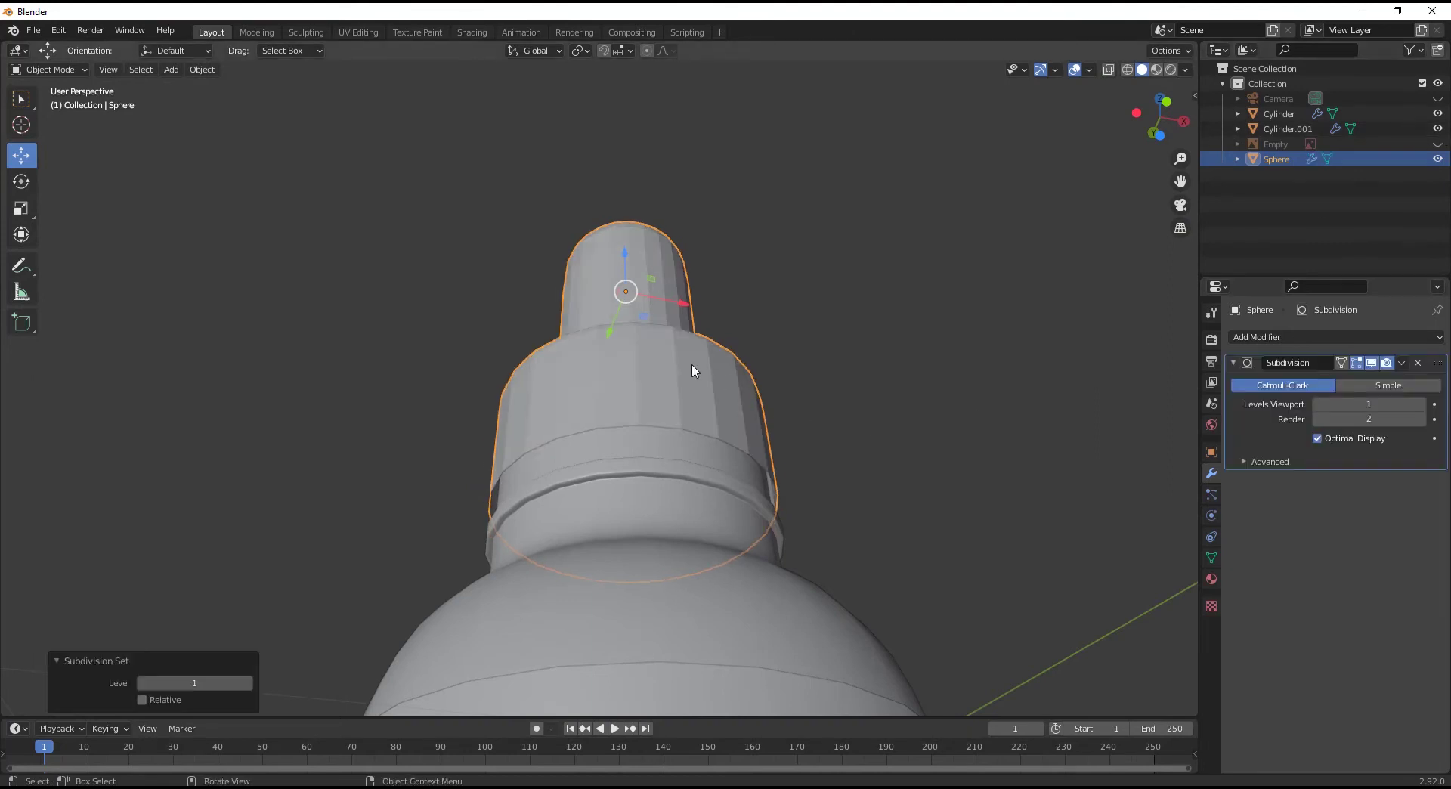
Shade the subdivided dropper top smooth and inspect the bulb and cap from several angles.
{"action": "right_click", "coordinate": [692, 364]}
{"action": "left_click", "coordinate": [691, 366]}
{"action": "scroll", "coordinate": [651, 446], "scroll_direction": "down", "scroll_amount": 3}
{"action": "middle_click_drag", "start_coordinate": [648, 451], "coordinate": [760, 510]}
{"action": "left_click", "coordinate": [871, 485]}
{"action": "scroll", "coordinate": [664, 480], "scroll_direction": "down", "scroll_amount": 4}
{"action": "scroll", "coordinate": [638, 506], "scroll_direction": "up", "scroll_amount": 5}
{"action": "left_click", "coordinate": [810, 490]}
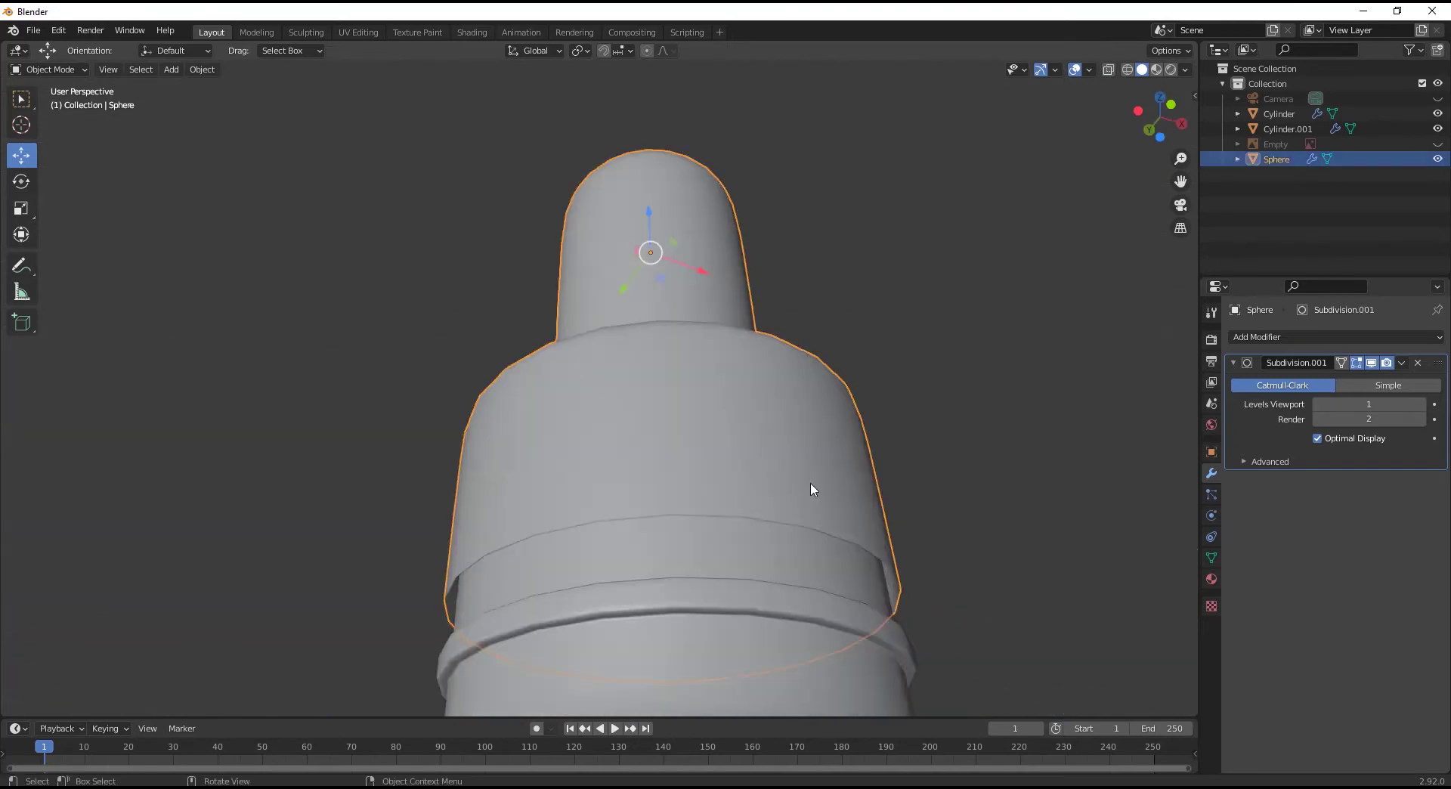
Thicken the dropper top's shell with a Solidify modifier of 0.13 m thickness and apply it.
{"action": "left_click", "coordinate": [1273, 334]}
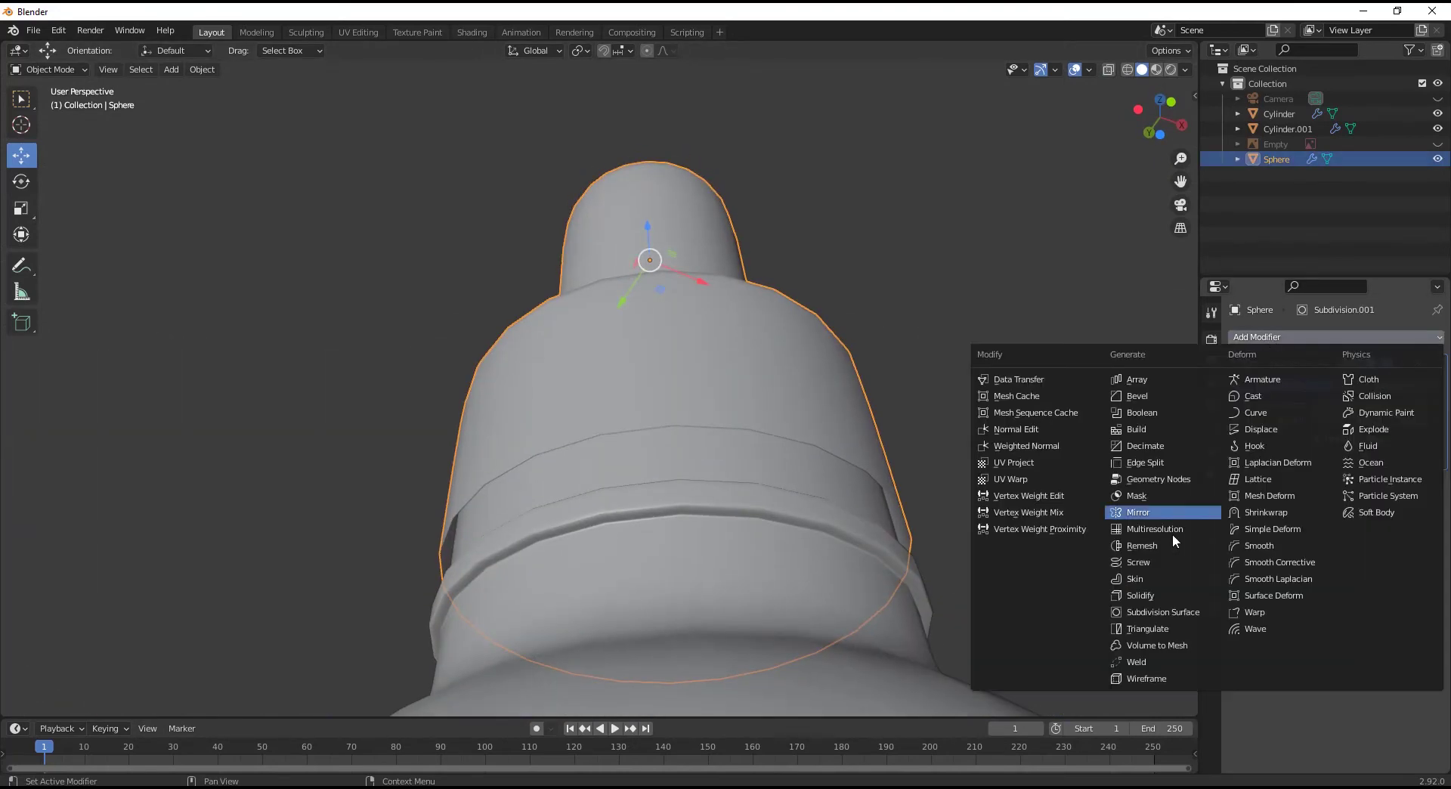
{"action": "left_click", "coordinate": [1159, 604]}
{"action": "middle_click_drag", "start_coordinate": [741, 595], "coordinate": [749, 583]}
{"action": "scroll", "coordinate": [750, 583], "scroll_direction": "down", "scroll_amount": 2}
{"action": "left_click", "coordinate": [1362, 453]}
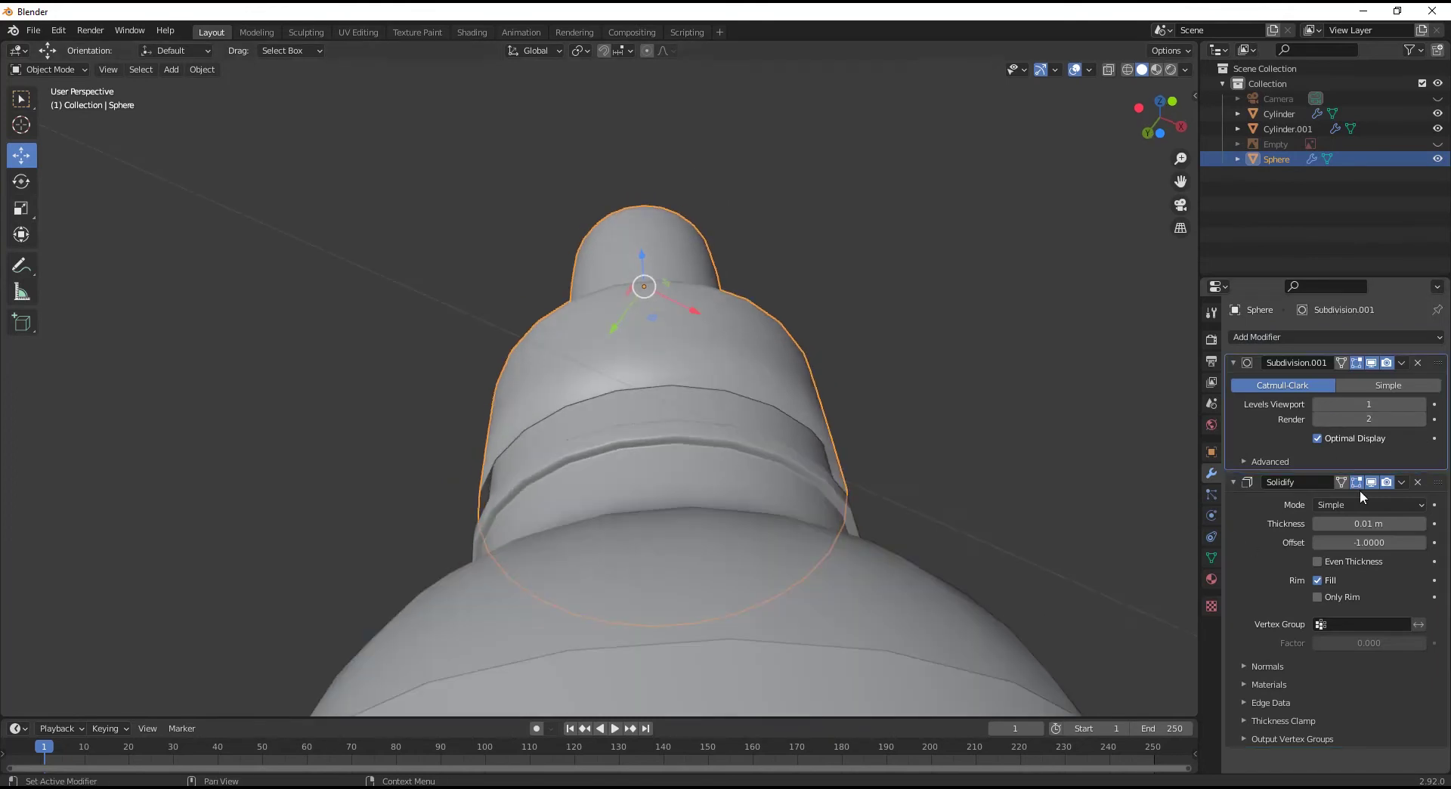
{"action": "left_click", "coordinate": [1421, 526]}
{"action": "left_click", "coordinate": [1421, 526]}
{"action": "left_click", "coordinate": [1421, 526]}
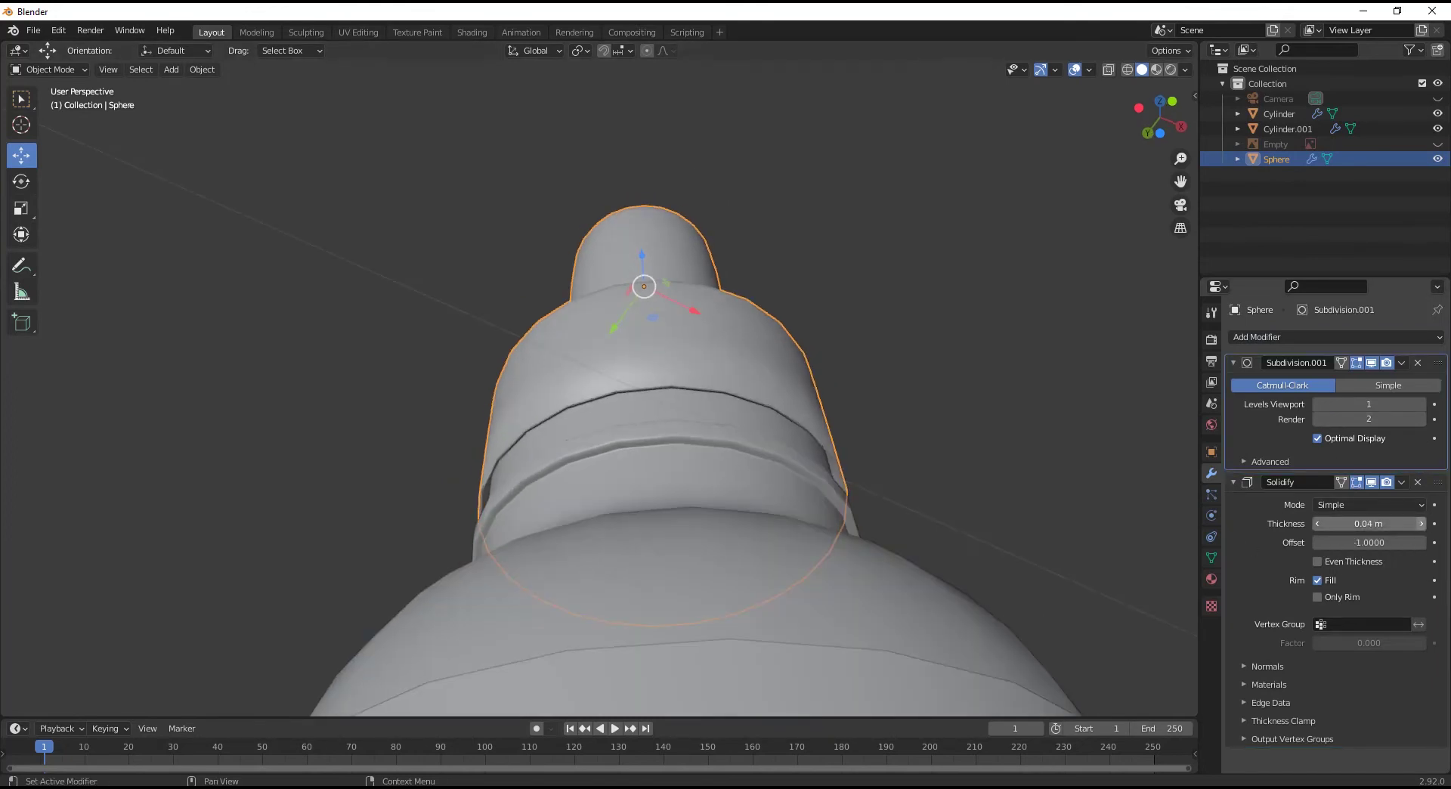
{"action": "left_click", "coordinate": [1421, 526]}
{"action": "left_click", "coordinate": [1421, 526]}
{"action": "left_click", "coordinate": [1422, 524]}
{"action": "left_click", "coordinate": [1421, 524]}
{"action": "left_click", "coordinate": [1421, 524]}
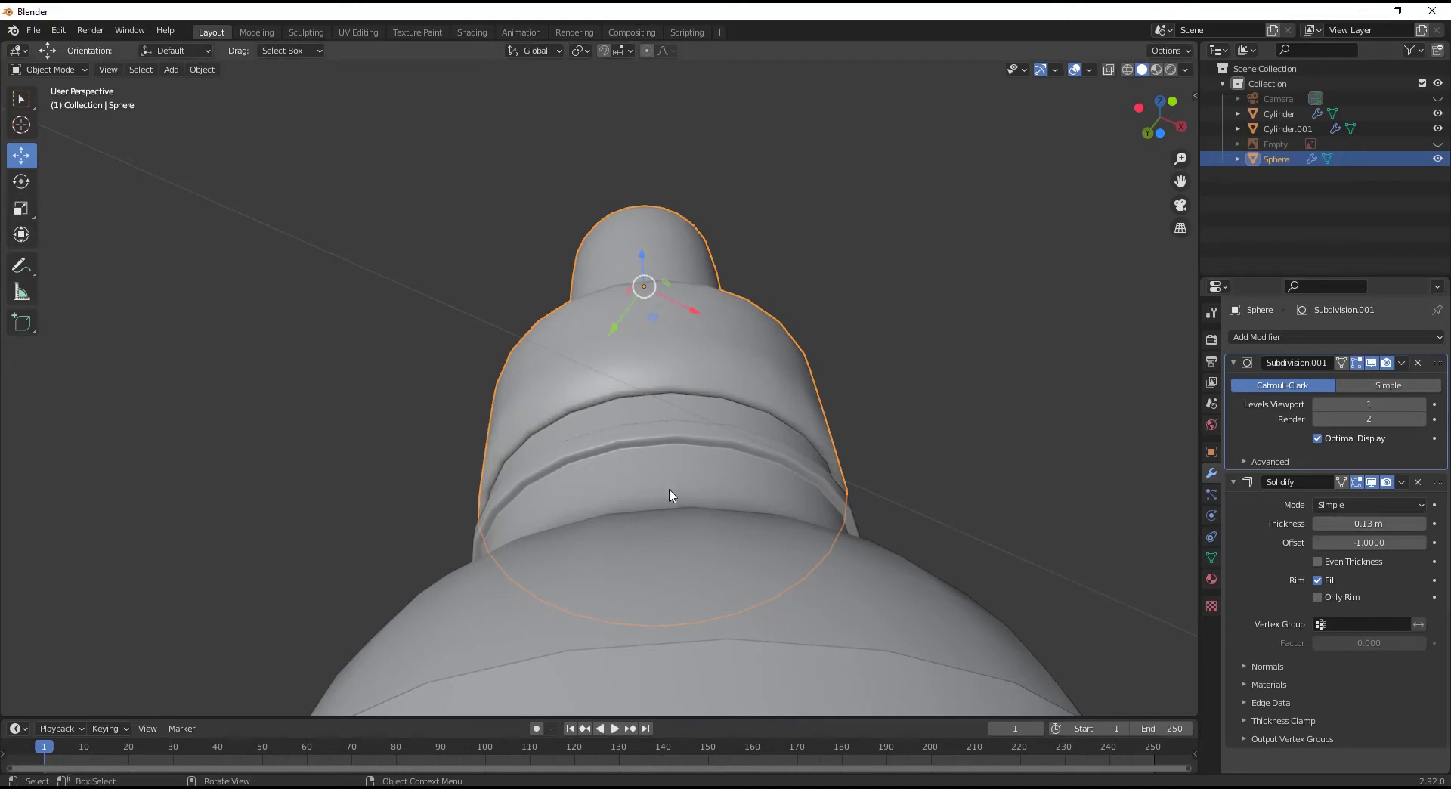
{"action": "middle_click_drag", "start_coordinate": [667, 496], "coordinate": [724, 496]}
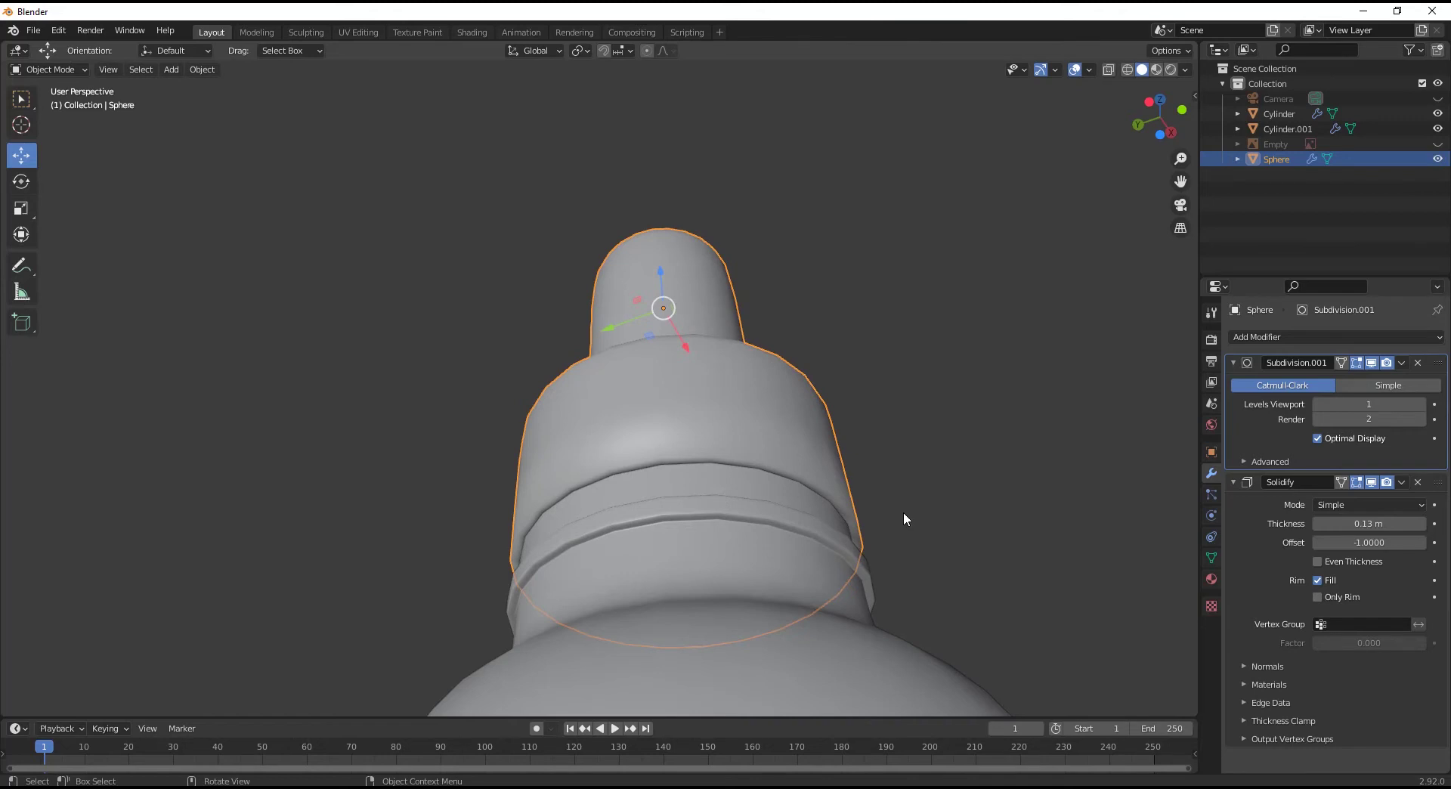
{"action": "left_click", "coordinate": [1400, 483]}
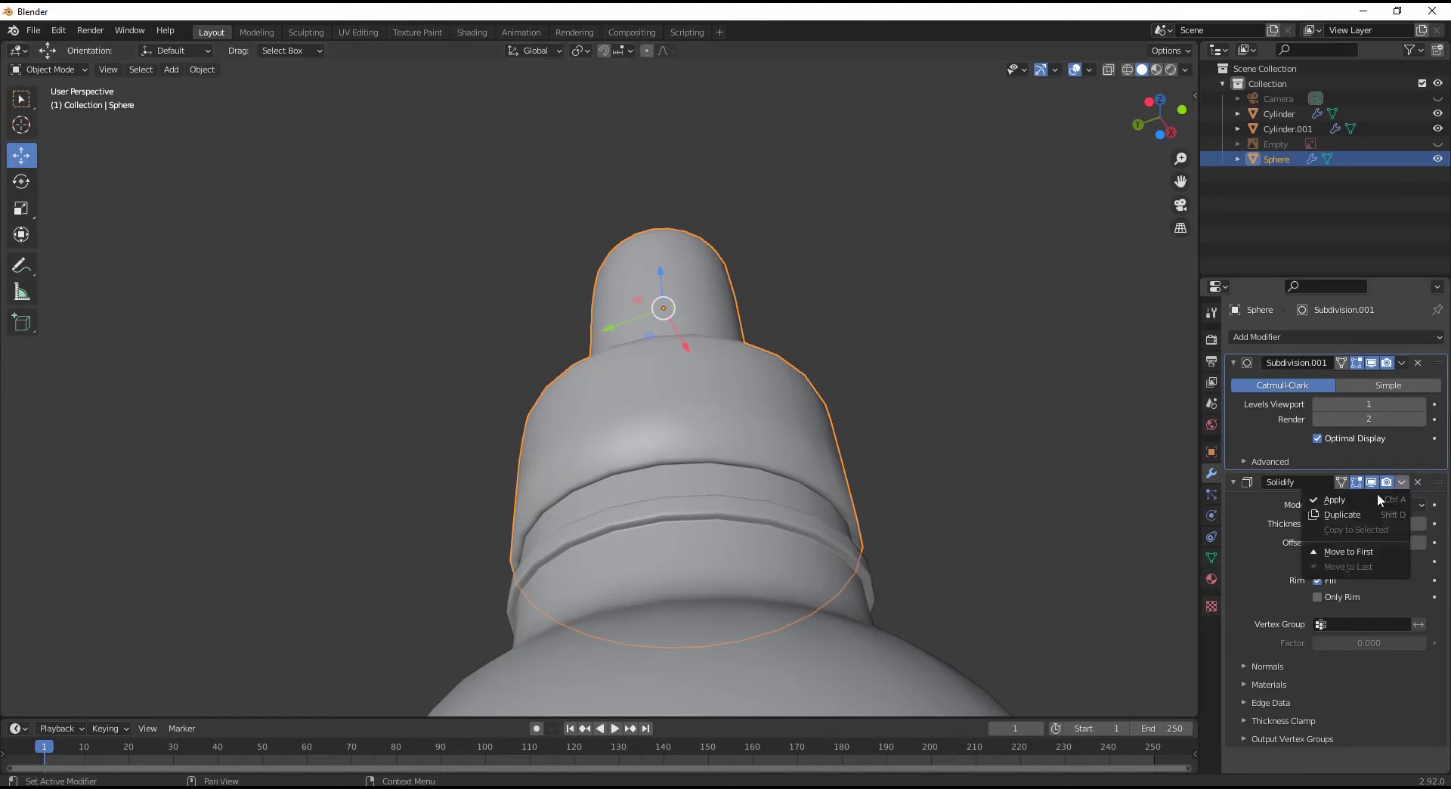
{"action": "left_click", "coordinate": [1371, 498]}
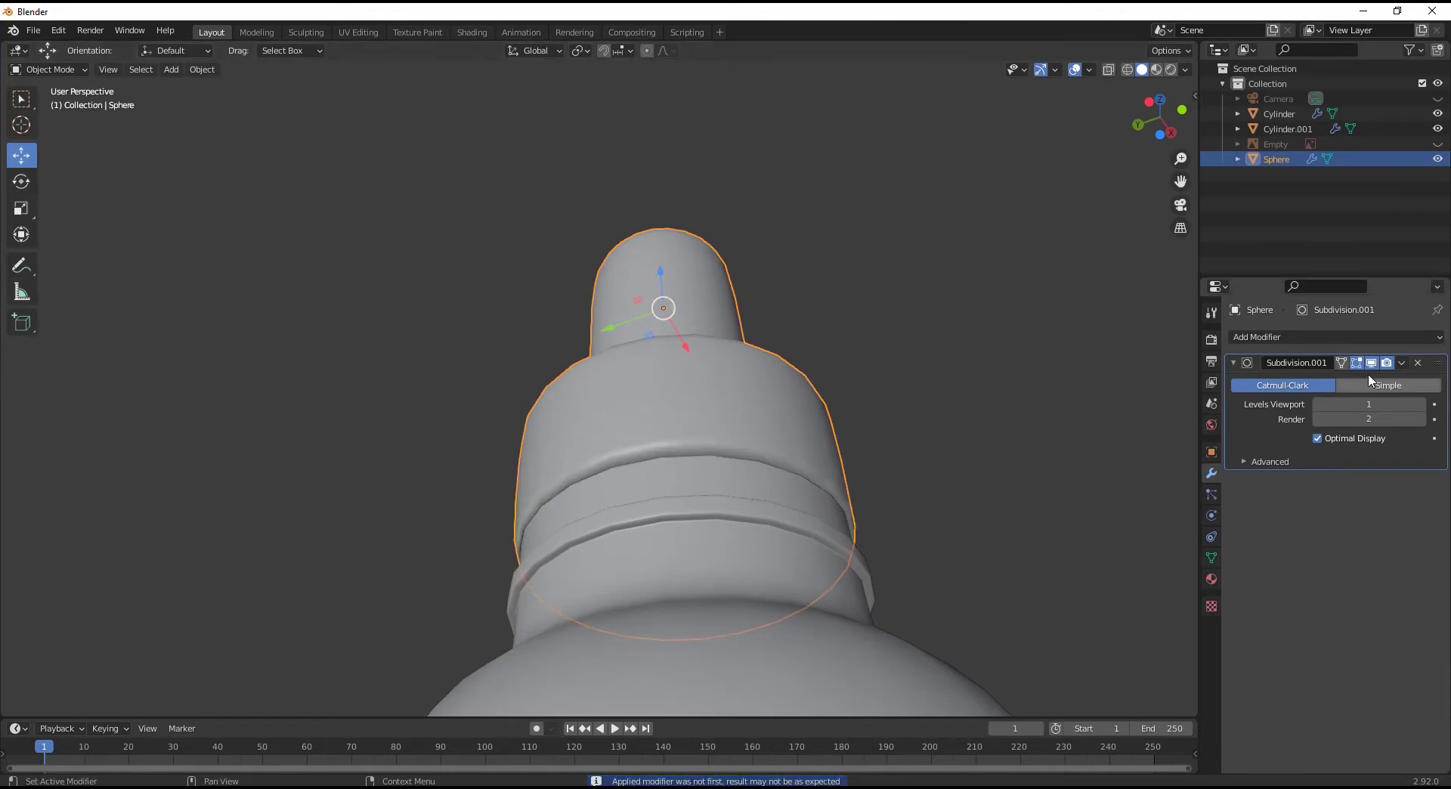
Open the dropper top's mesh for editing and hide the bottle body to expose the inside of the cap.
{"action": "key", "text": "Tab"}
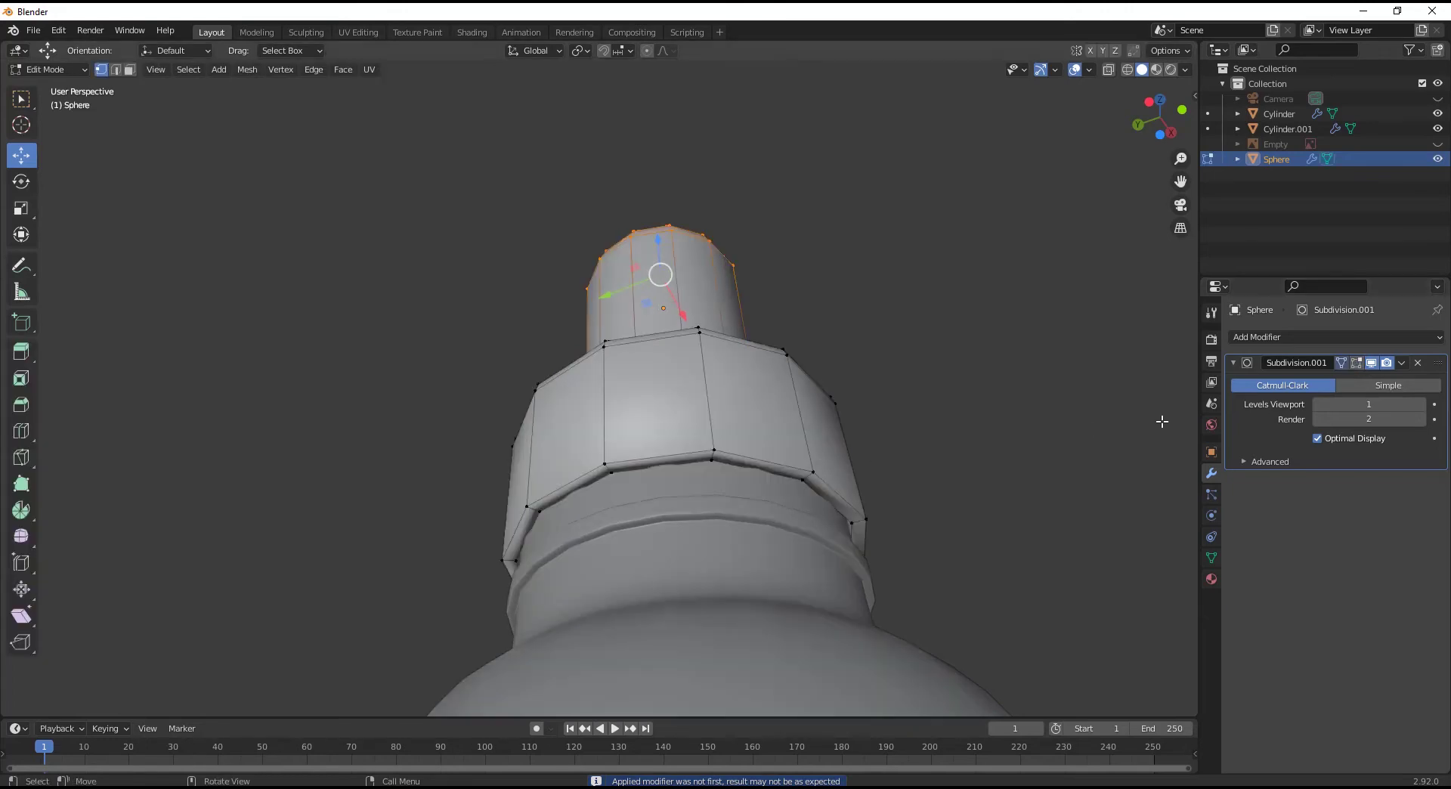
{"action": "middle_click_drag", "start_coordinate": [696, 492], "coordinate": [722, 499]}
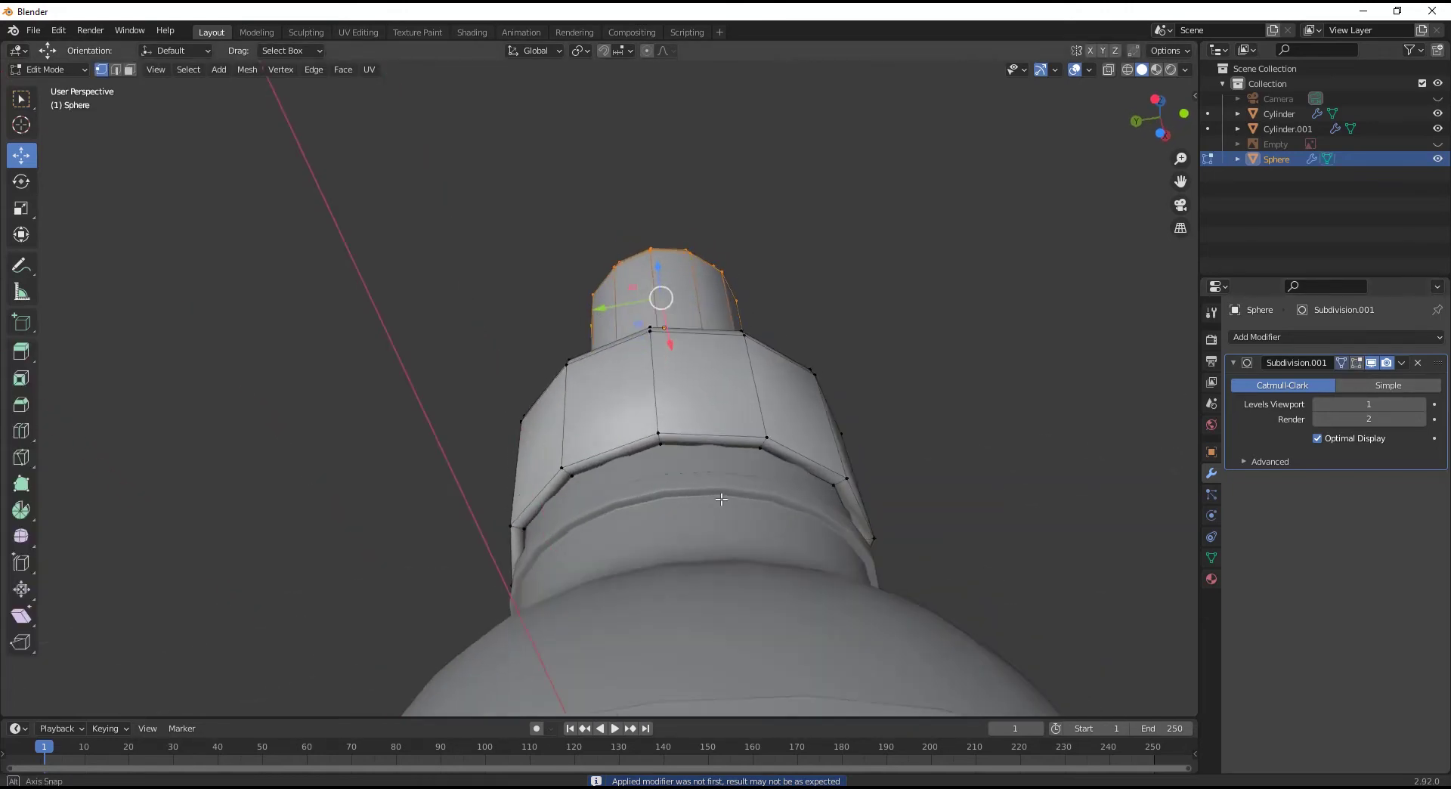
{"action": "left_click", "coordinate": [1438, 113]}
{"action": "scroll", "coordinate": [530, 532], "scroll_direction": "up", "scroll_amount": 2}
{"action": "scroll", "coordinate": [531, 531], "scroll_direction": "down", "scroll_amount": 1}
Add supporting edge loops to the cap's walls close to its open bottom rim to sharpen the edge.
{"action": "left_click", "coordinate": [21, 432]}
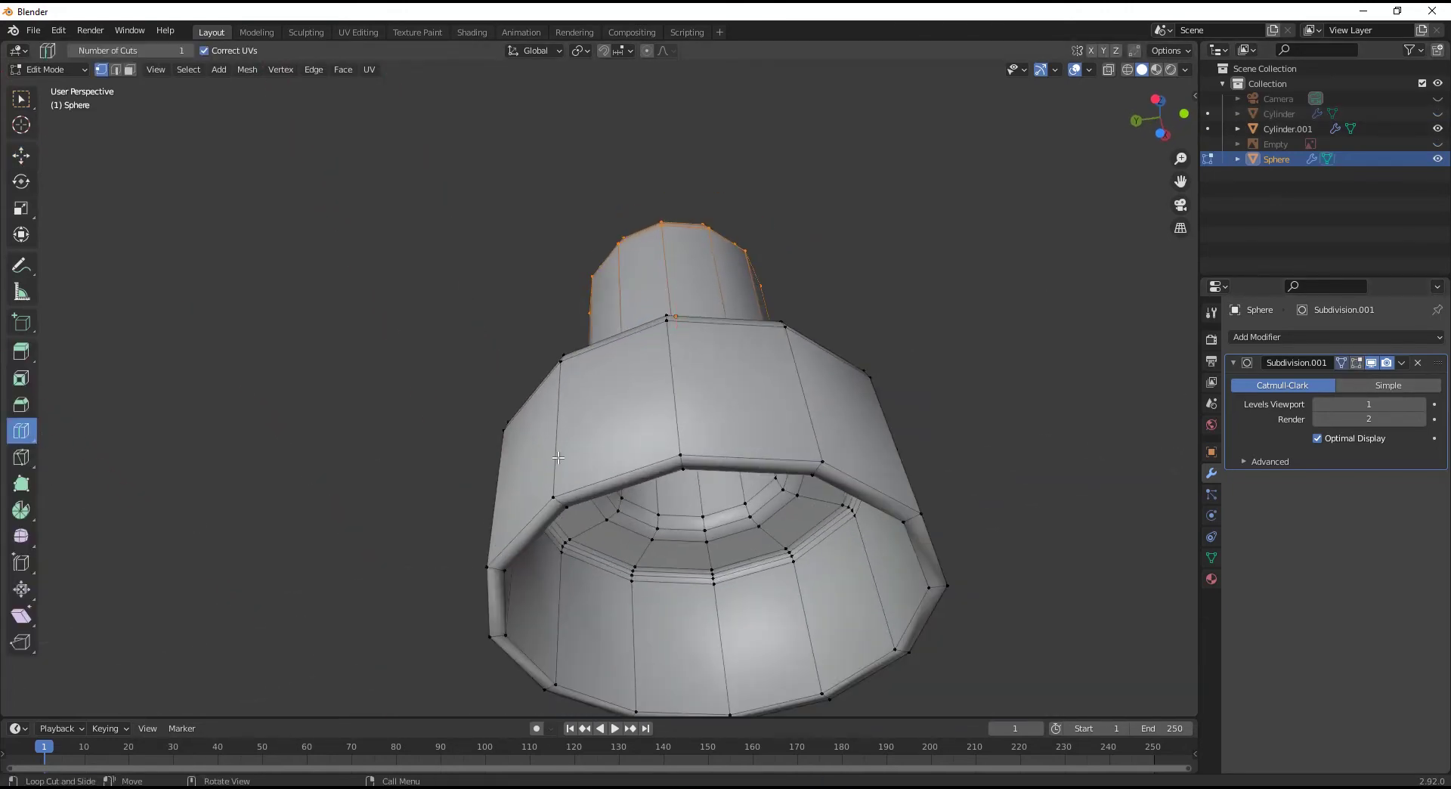
{"action": "scroll", "coordinate": [642, 431], "scroll_direction": "up", "scroll_amount": 2}
{"action": "left_click_drag", "start_coordinate": [691, 411], "coordinate": [773, 523]}
{"action": "scroll", "coordinate": [832, 454], "scroll_direction": "up", "scroll_amount": 2}
{"action": "mouse_move", "coordinate": [835, 458]}
{"action": "left_mouse_down"}
{"action": "mouse_move", "coordinate": [835, 442]}
{"action": "mouse_move", "coordinate": [836, 471]}
{"action": "left_mouse_up"}
{"action": "middle_click_drag", "start_coordinate": [939, 650], "coordinate": [817, 483], "text": "shift"}
{"action": "middle_click_drag", "start_coordinate": [816, 484], "coordinate": [809, 446]}
{"action": "left_click_drag", "start_coordinate": [1015, 551], "coordinate": [1071, 655]}
{"action": "scroll", "coordinate": [786, 484], "scroll_direction": "down", "scroll_amount": 6}
{"action": "middle_click_drag", "start_coordinate": [642, 389], "coordinate": [4, 177]}
{"action": "scroll", "coordinate": [643, 533], "scroll_direction": "up", "scroll_amount": 1}
{"action": "scroll", "coordinate": [635, 540], "scroll_direction": "down", "scroll_amount": 3}
Finish editing the dropper top, deselect it, and unhide the bottle body.
{"action": "left_click", "coordinate": [21, 155]}
{"action": "key", "text": "Tab"}
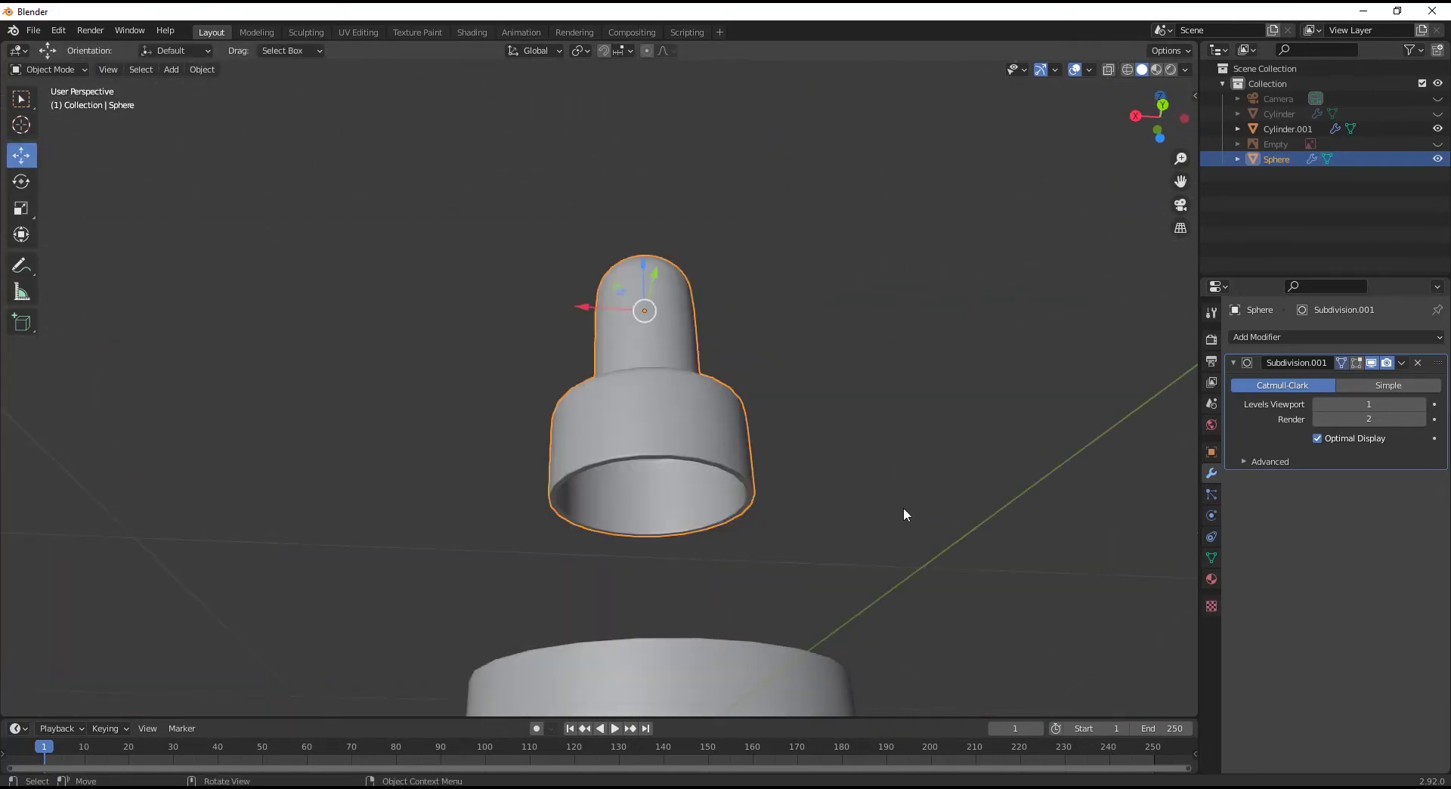
{"action": "left_click", "coordinate": [904, 507]}
{"action": "middle_click_drag", "start_coordinate": [904, 506], "coordinate": [660, 498]}
{"action": "scroll", "coordinate": [658, 499], "scroll_direction": "down", "scroll_amount": 4}
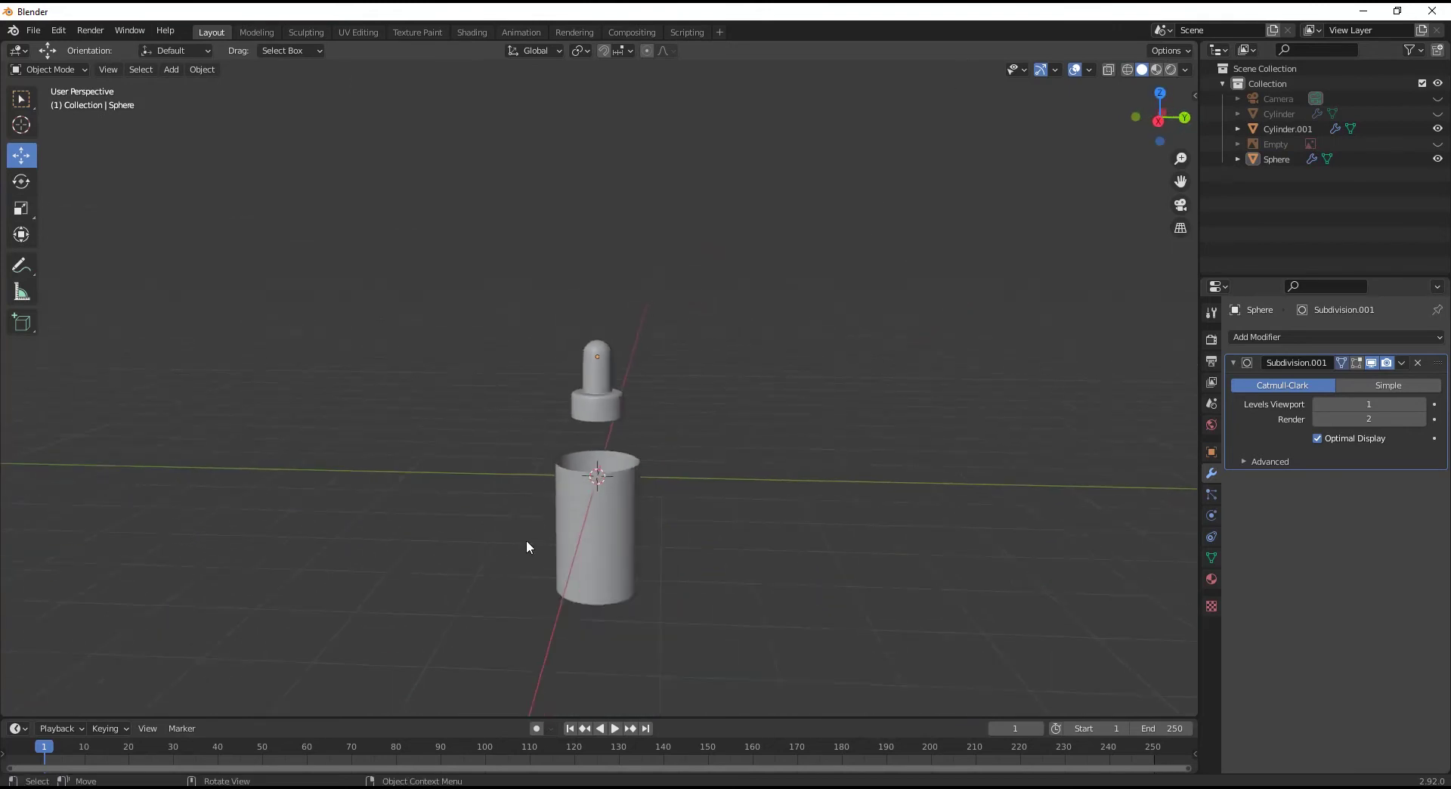
{"action": "scroll", "coordinate": [691, 406], "scroll_direction": "up", "scroll_amount": 5}
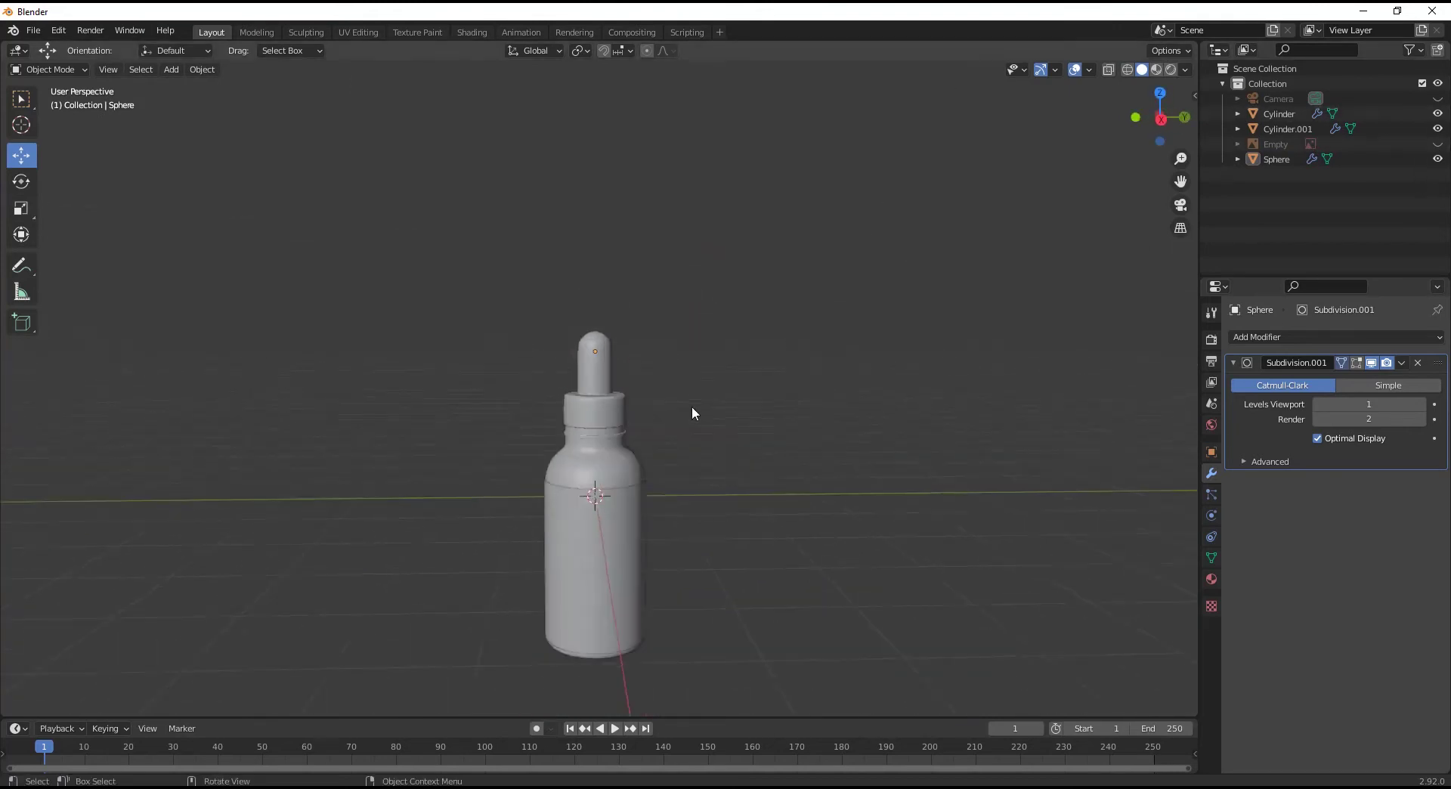
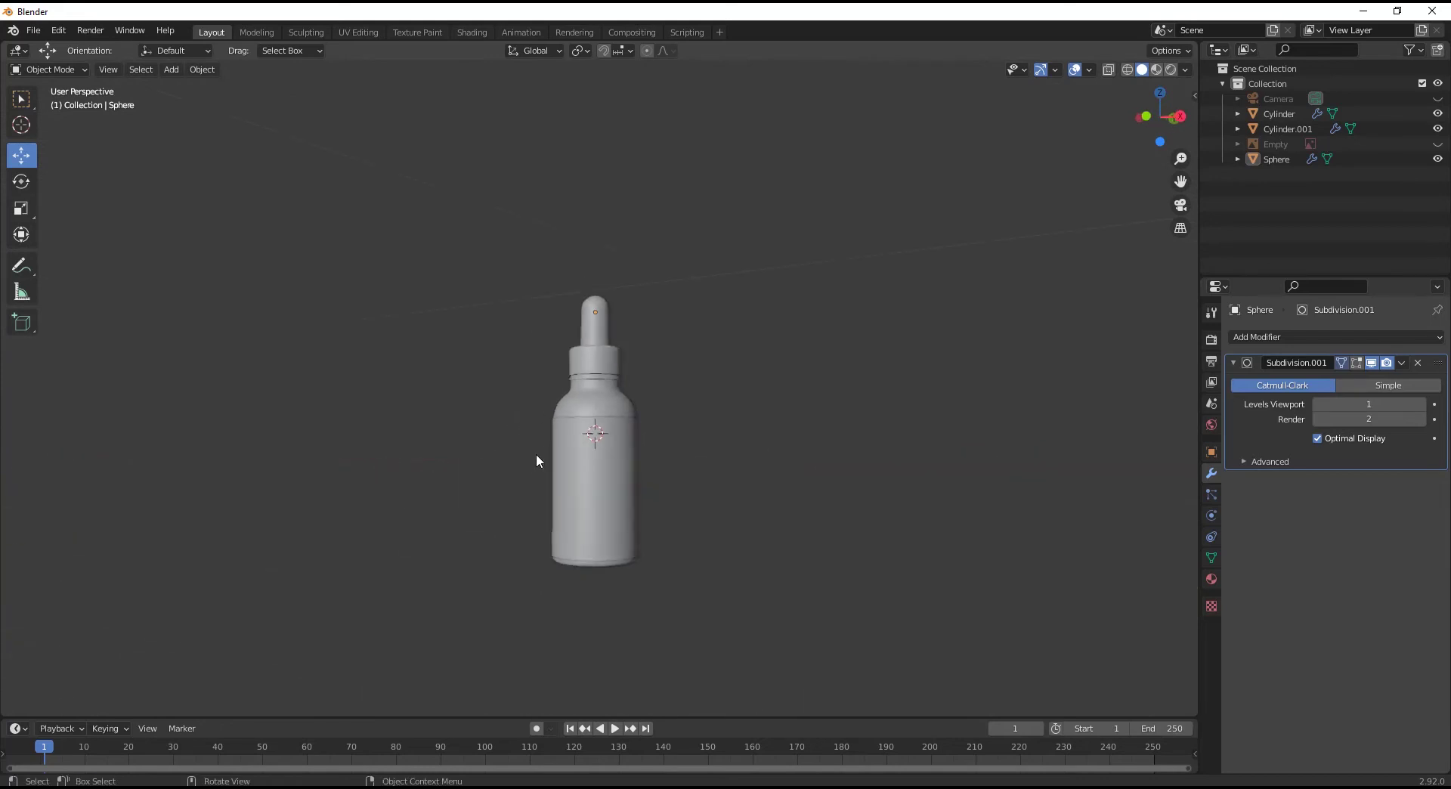
Select all the bottle parts together and raise them about 1.89 m along Z so the base rests at the grid floor.
{"action": "middle_click_drag", "start_coordinate": [537, 459], "coordinate": [602, 519]}
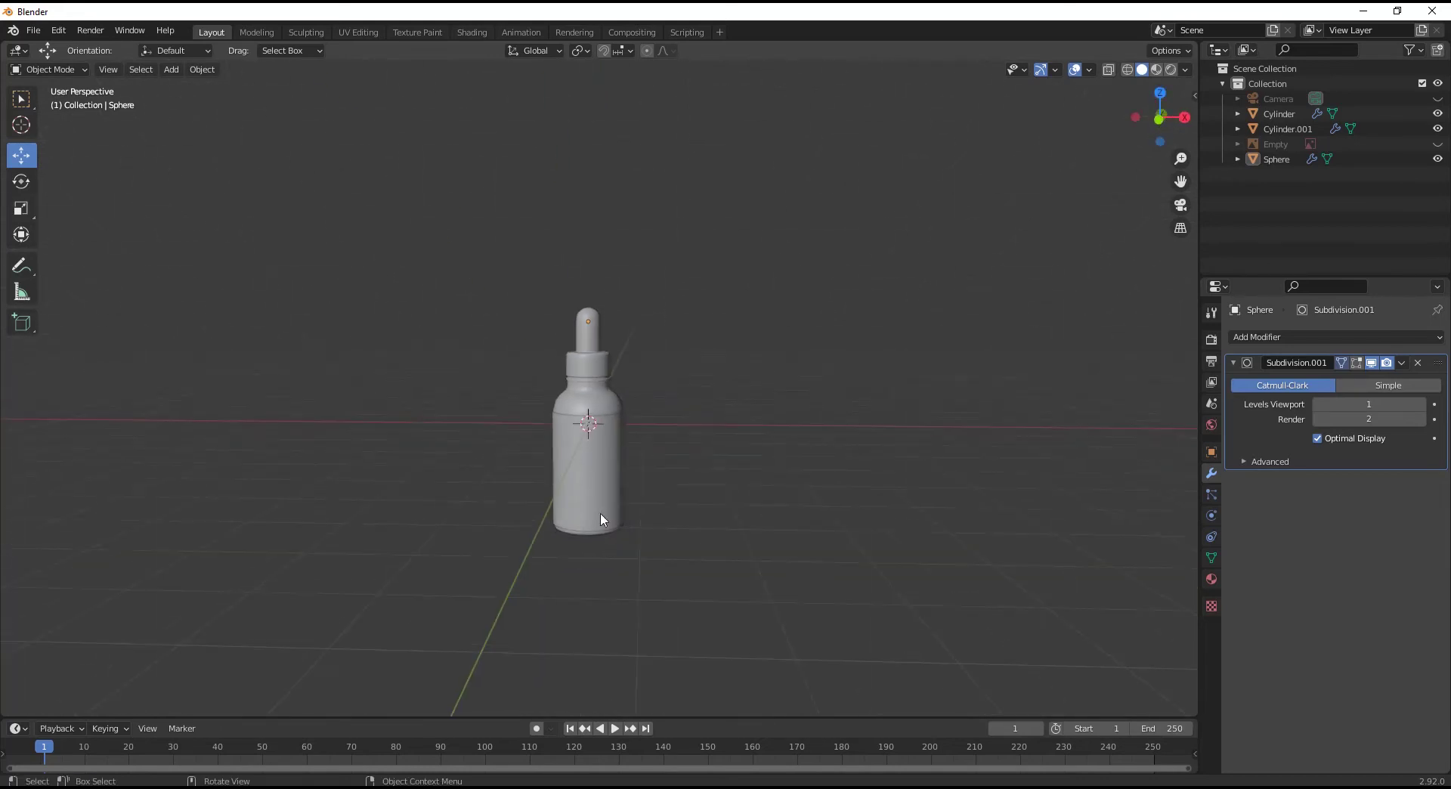
{"action": "left_click_drag", "start_coordinate": [415, 261], "coordinate": [665, 564]}
{"action": "left_click_drag", "start_coordinate": [596, 333], "coordinate": [592, 202]}
{"action": "scroll", "coordinate": [698, 362], "scroll_direction": "up", "scroll_amount": 1}
{"action": "scroll", "coordinate": [698, 363], "scroll_direction": "up", "scroll_amount": 4}
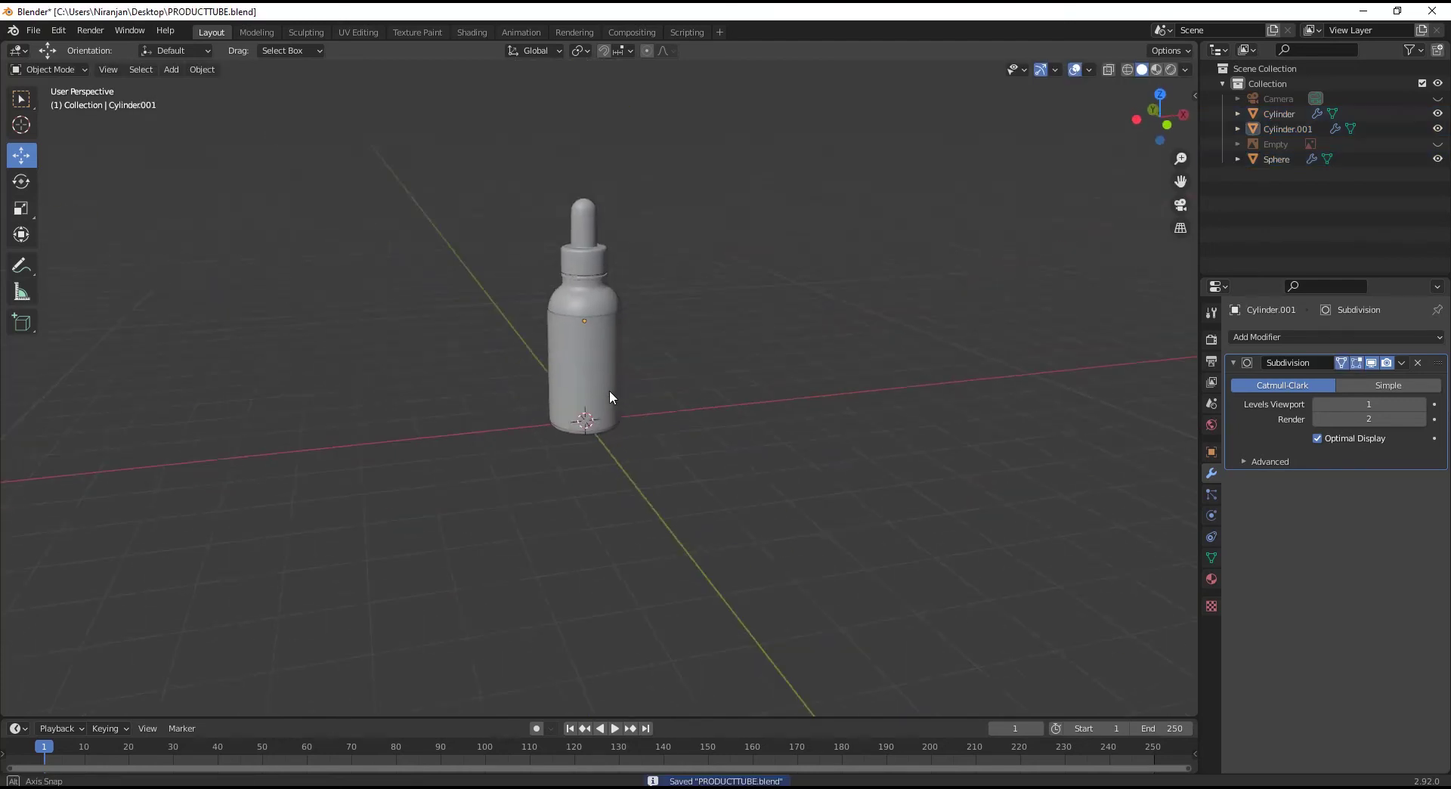
{"action": "middle_click_drag", "start_coordinate": [609, 398], "coordinate": [567, 388]}
Add a plane at the bottle's base and enlarge it in several passes into a wide floor, the last by about 2.58.
{"action": "left_click", "coordinate": [171, 69]}
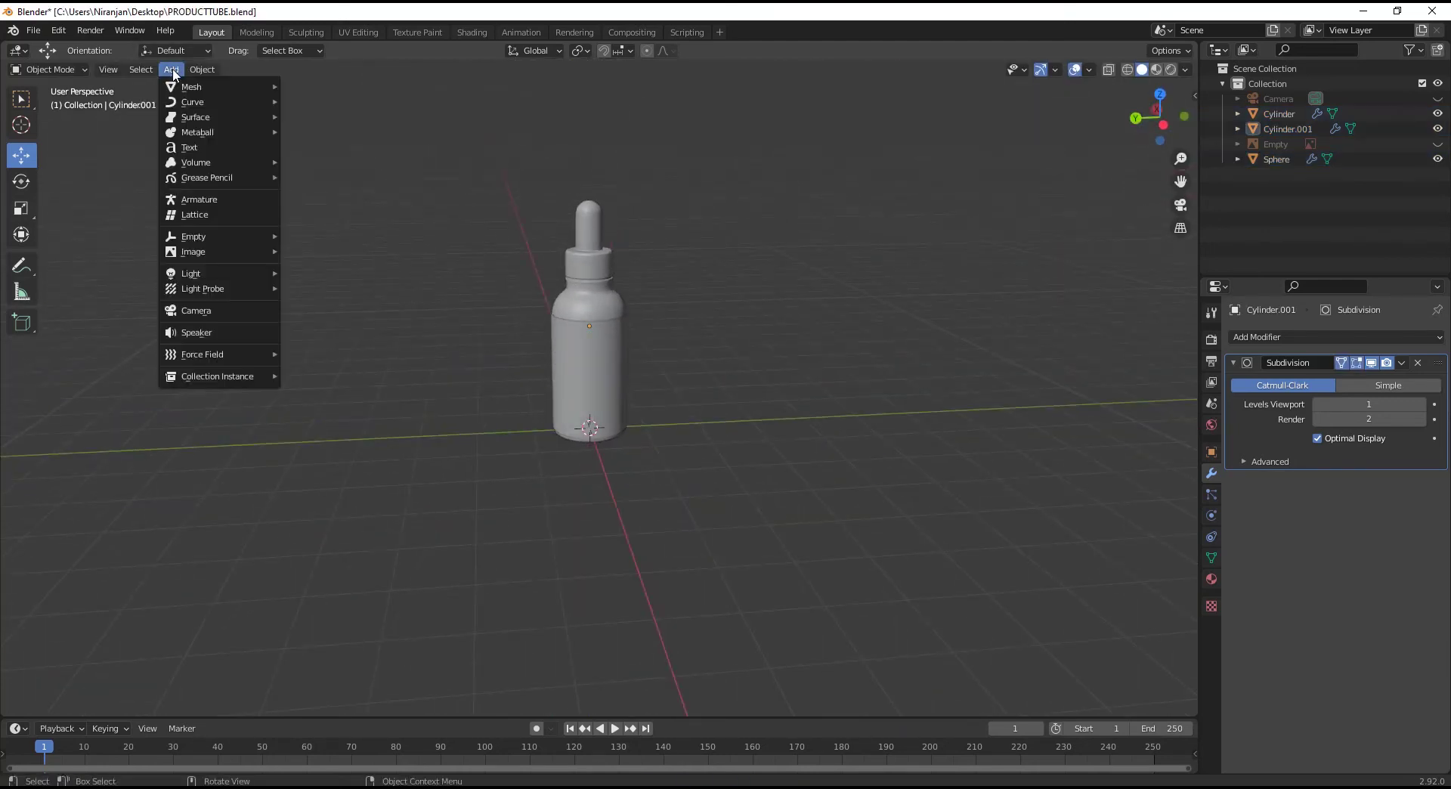
{"action": "mouse_move", "coordinate": [226, 88]}
{"action": "left_click", "coordinate": [313, 90]}
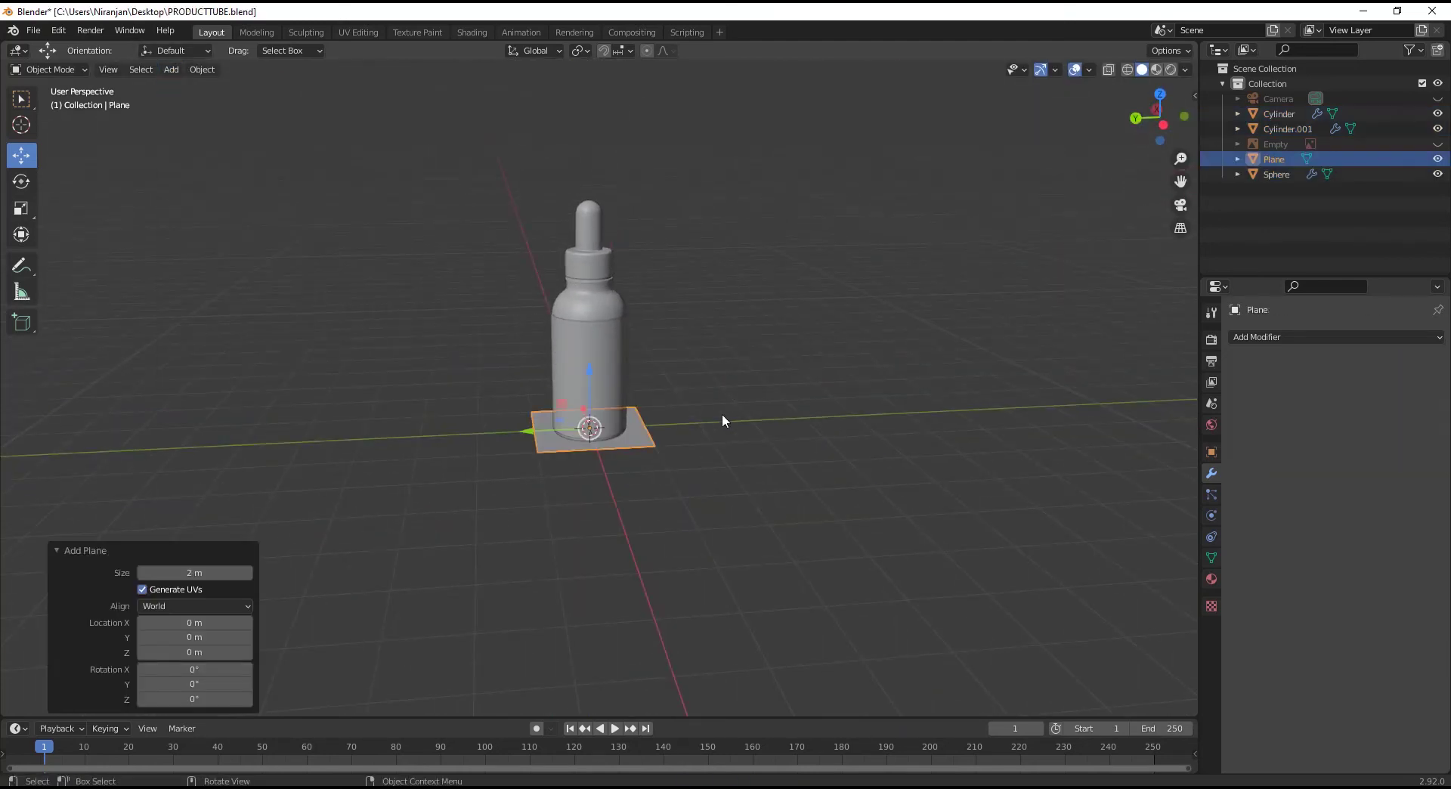
{"action": "key", "text": "s"}
{"action": "left_click", "coordinate": [919, 446]}
{"action": "key", "text": "s"}
{"action": "left_click", "coordinate": [888, 486]}
{"action": "scroll", "coordinate": [887, 487], "scroll_direction": "down", "scroll_amount": 3}
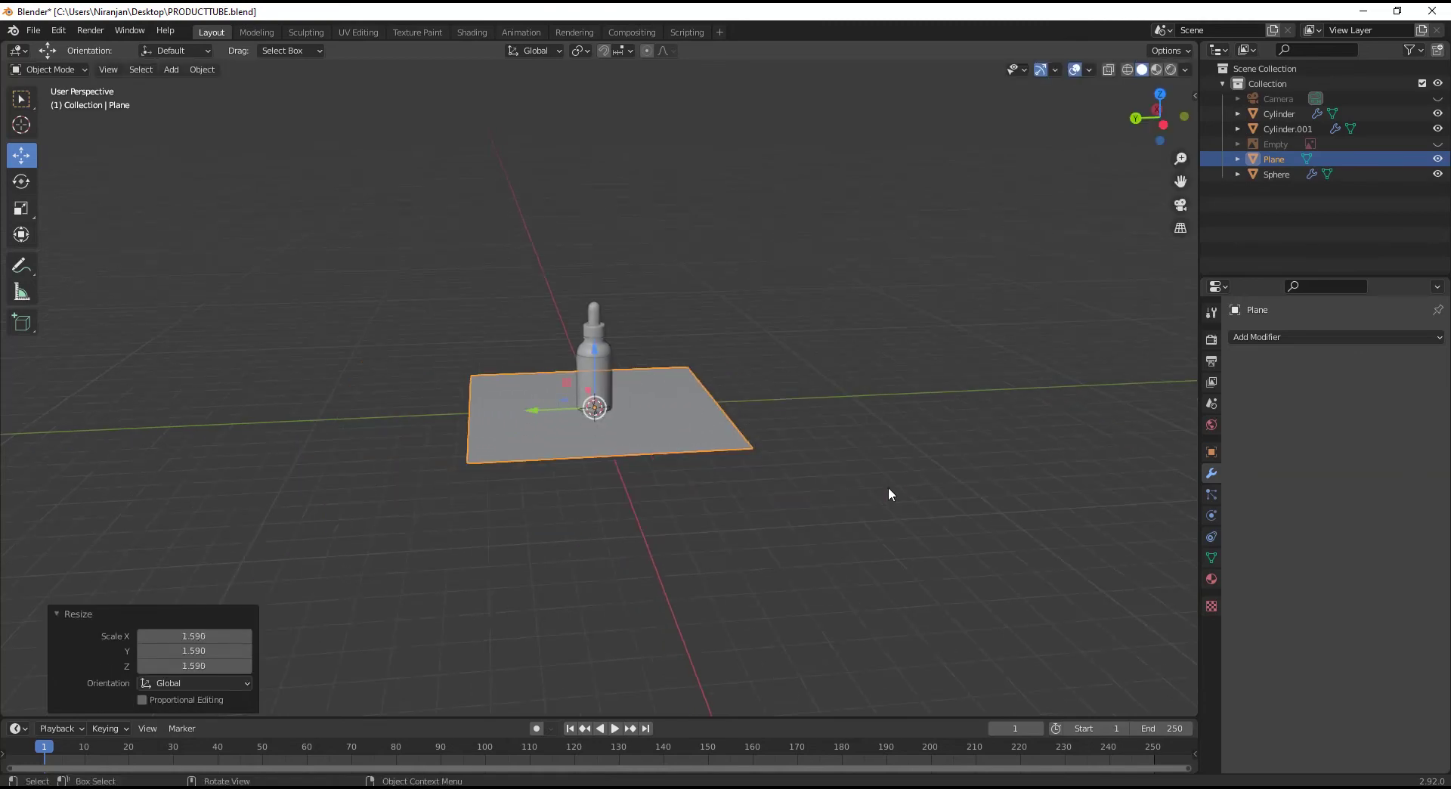
{"action": "key", "text": "s"}
{"action": "left_click", "coordinate": [1003, 520]}
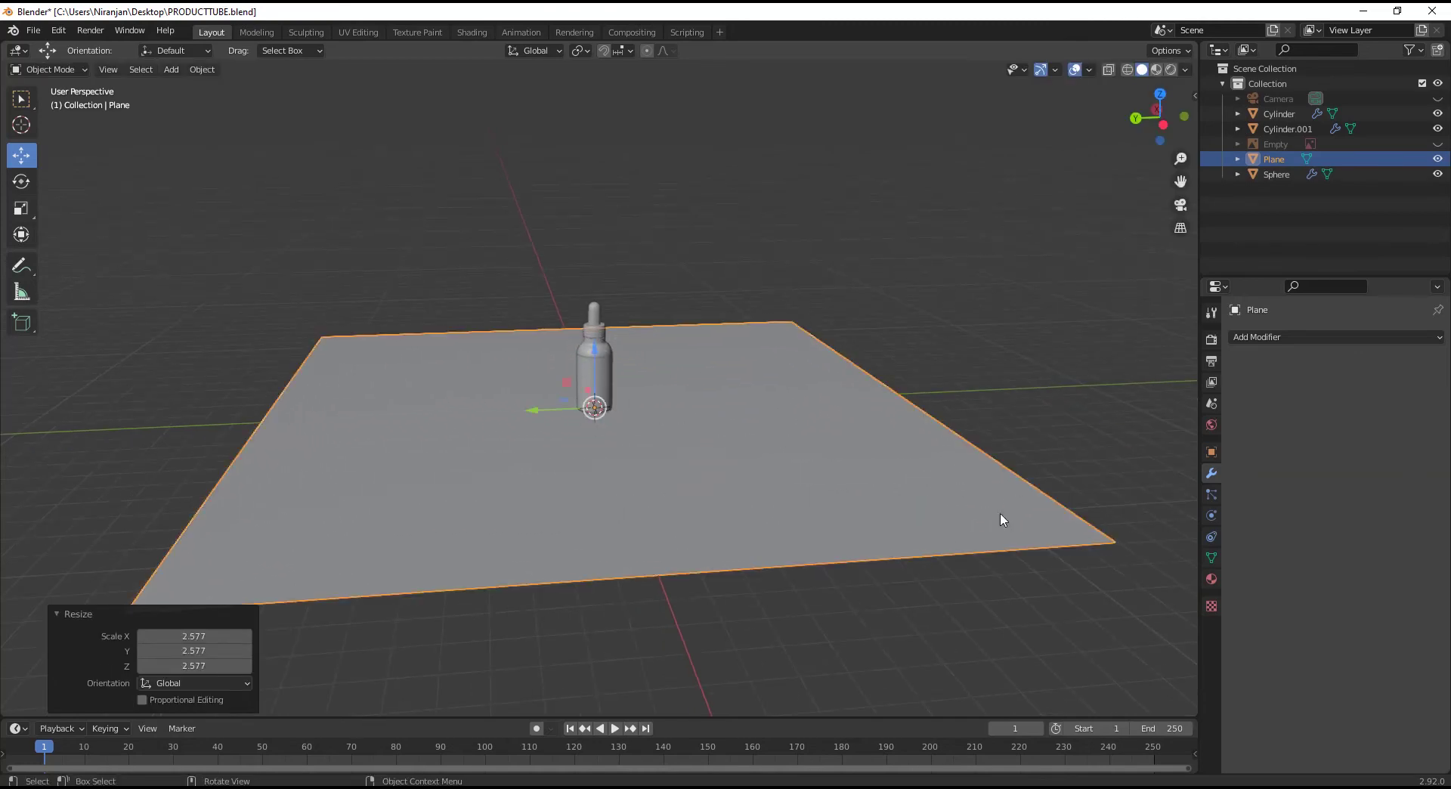
Lower the floor plane slightly along Z to sit just beneath the bottle's base, and deselect it.
{"action": "scroll", "coordinate": [602, 502], "scroll_direction": "up", "scroll_amount": 3}
{"action": "key", "text": "ctrl+KP_3"}
{"action": "scroll", "coordinate": [626, 500], "scroll_direction": "up", "scroll_amount": 5}
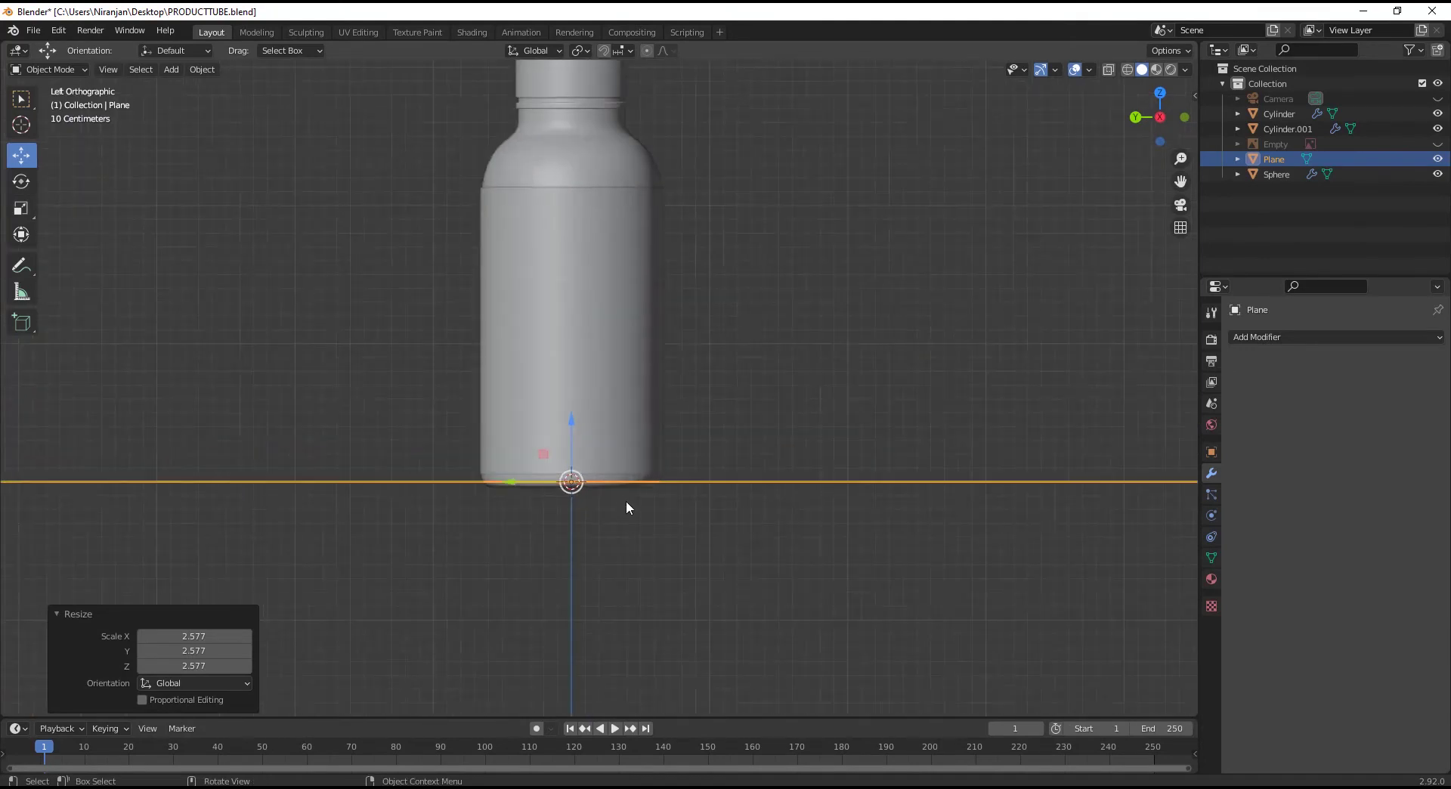
{"action": "scroll", "coordinate": [626, 501], "scroll_direction": "up", "scroll_amount": 2}
{"action": "key", "text": "g"}
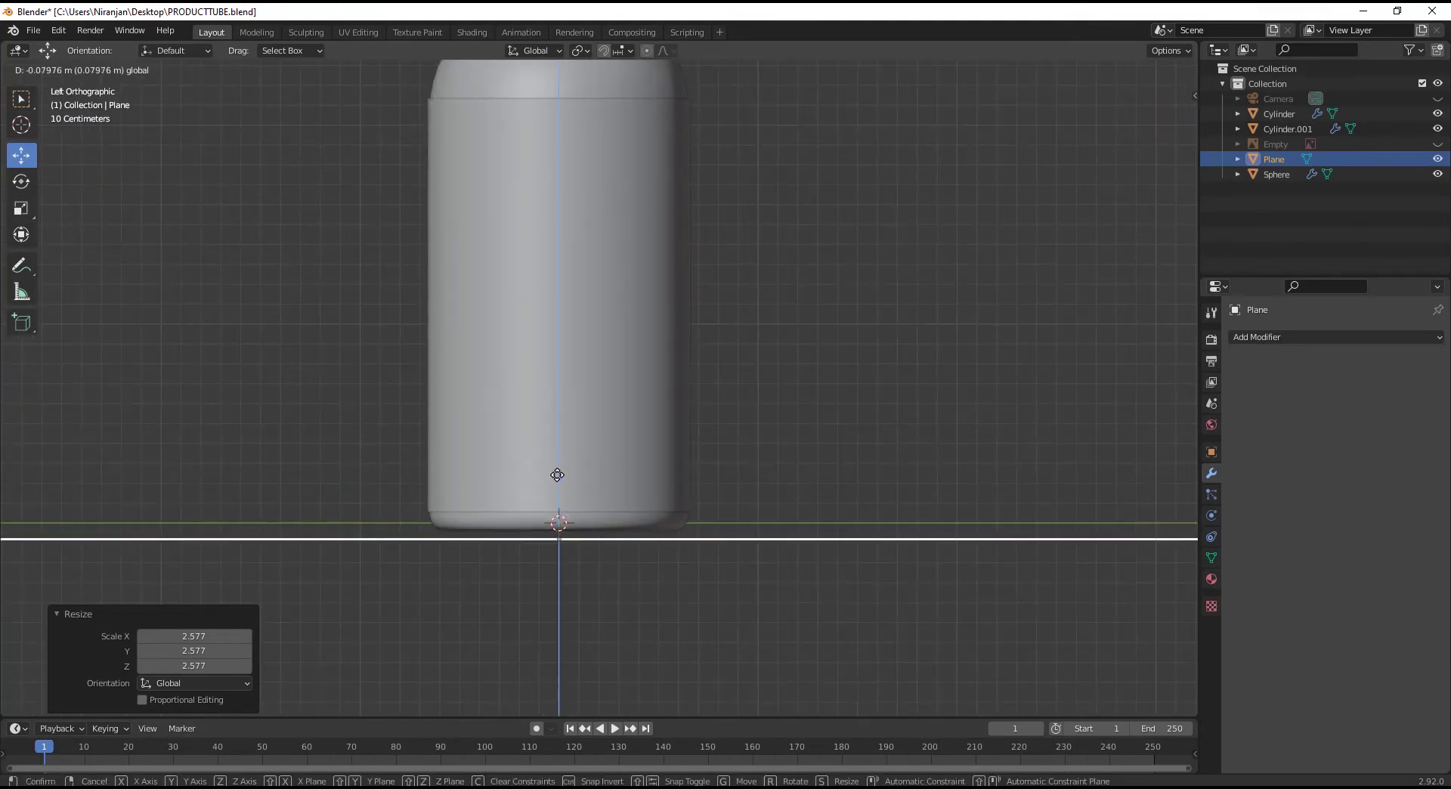
{"action": "left_click", "coordinate": [561, 472]}
{"action": "middle_click_drag", "start_coordinate": [566, 469], "coordinate": [583, 582]}
{"action": "scroll", "coordinate": [592, 506], "scroll_direction": "down", "scroll_amount": 4}
{"action": "left_click", "coordinate": [752, 215]}
{"action": "scroll", "coordinate": [543, 509], "scroll_direction": "down", "scroll_amount": 3}
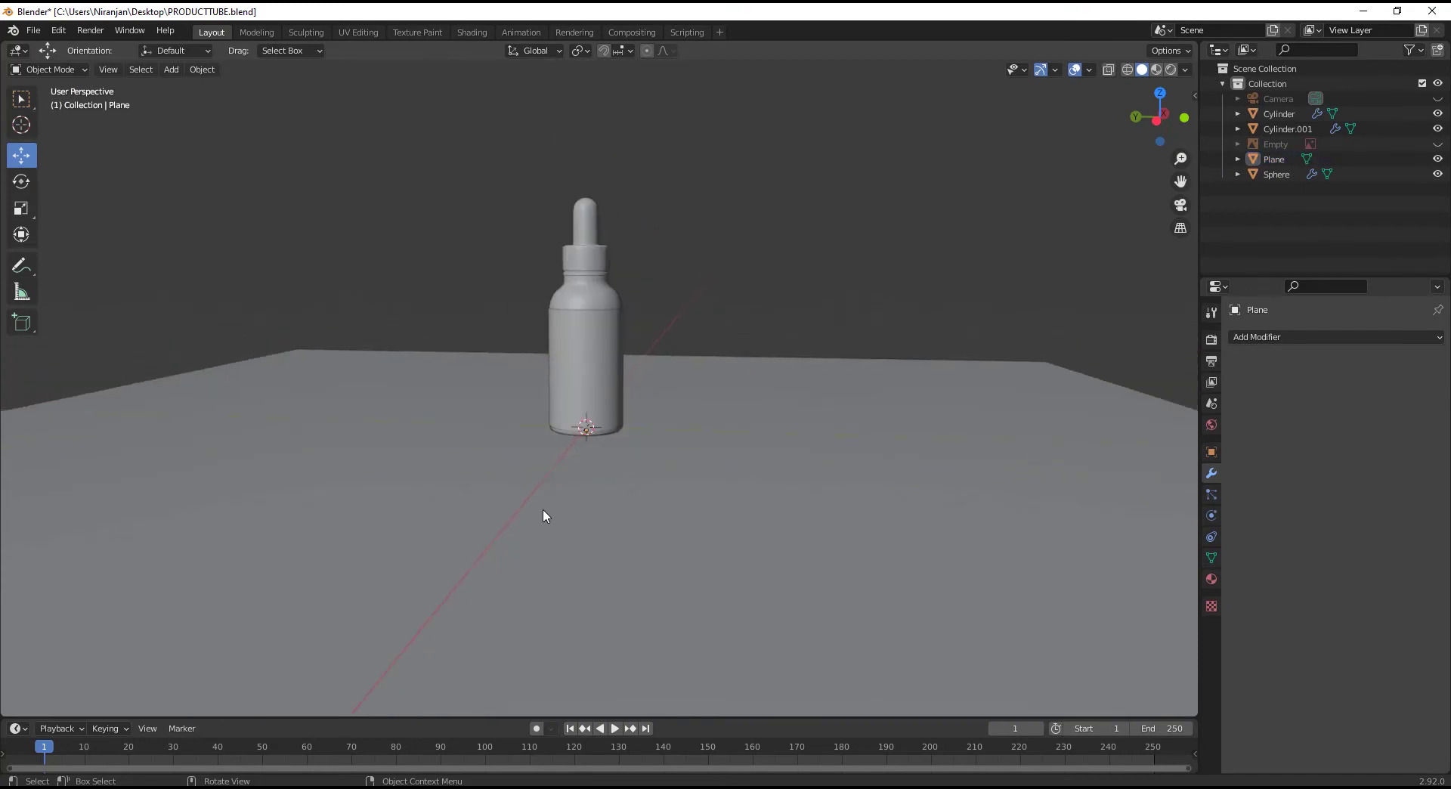
Select the label sleeve around the bottle body and give it a new material.
{"action": "middle_click_drag", "start_coordinate": [542, 516], "coordinate": [725, 518]}
{"action": "scroll", "coordinate": [725, 518], "scroll_direction": "up", "scroll_amount": 3}
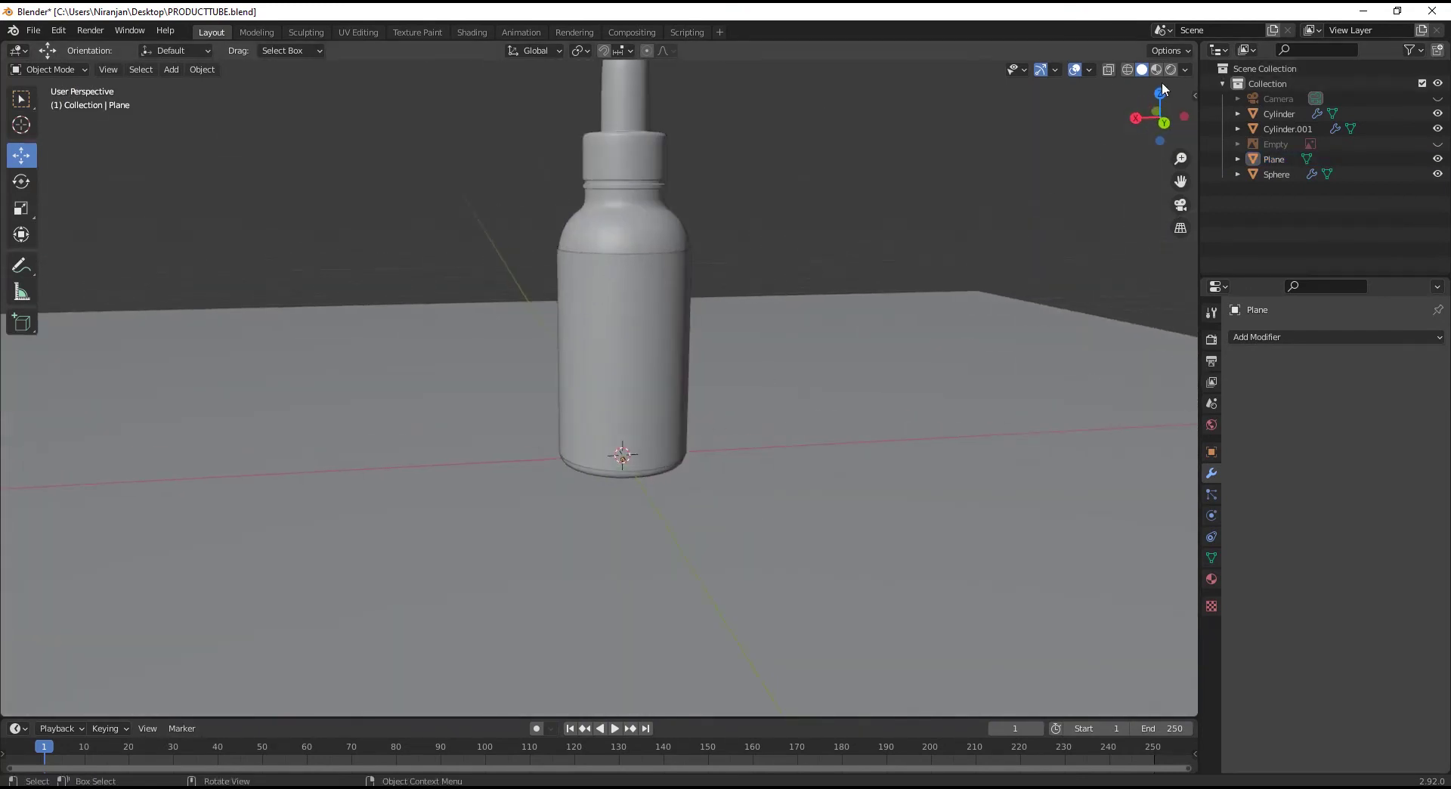
{"action": "scroll", "coordinate": [556, 338], "scroll_direction": "down", "scroll_amount": 1}
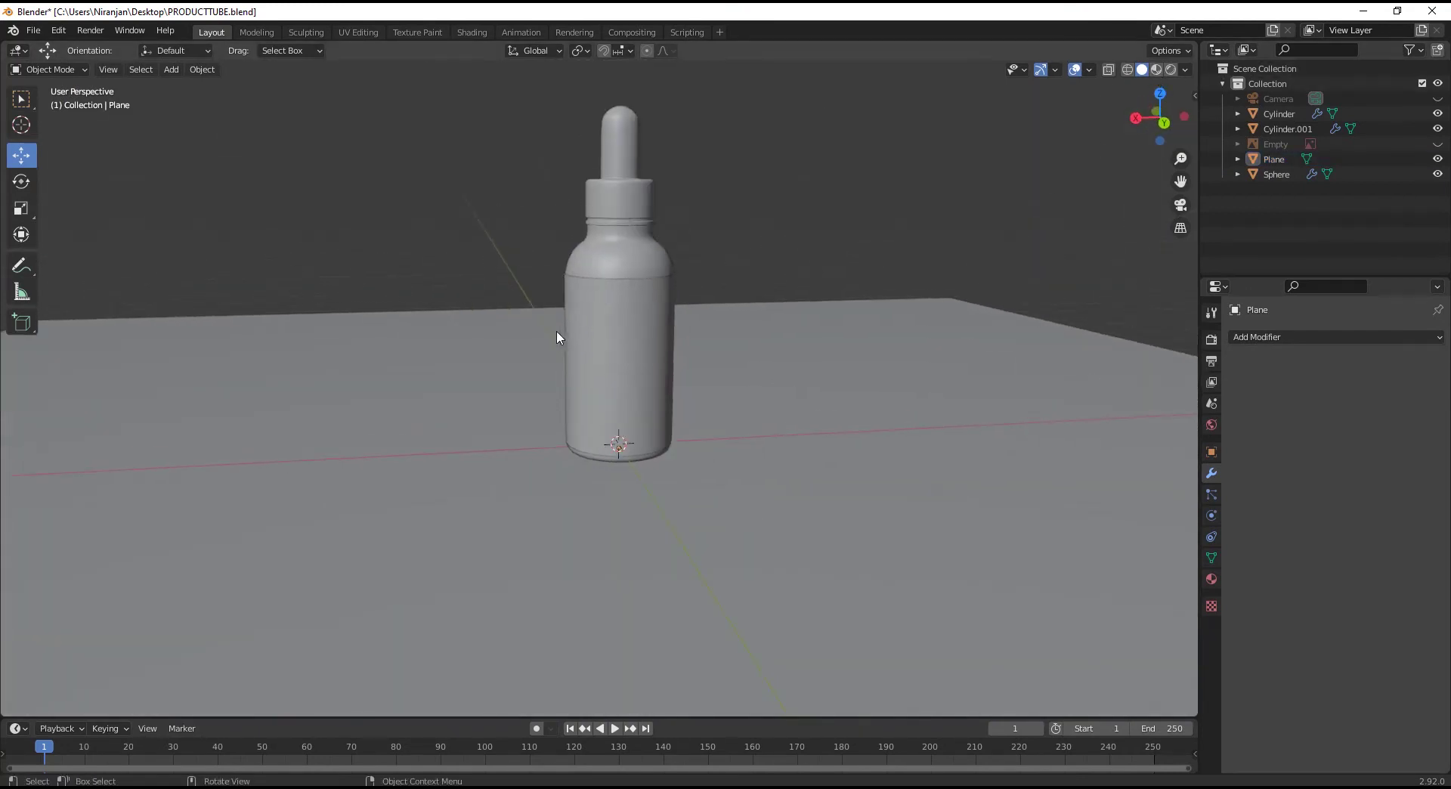
{"action": "left_click", "coordinate": [628, 329]}
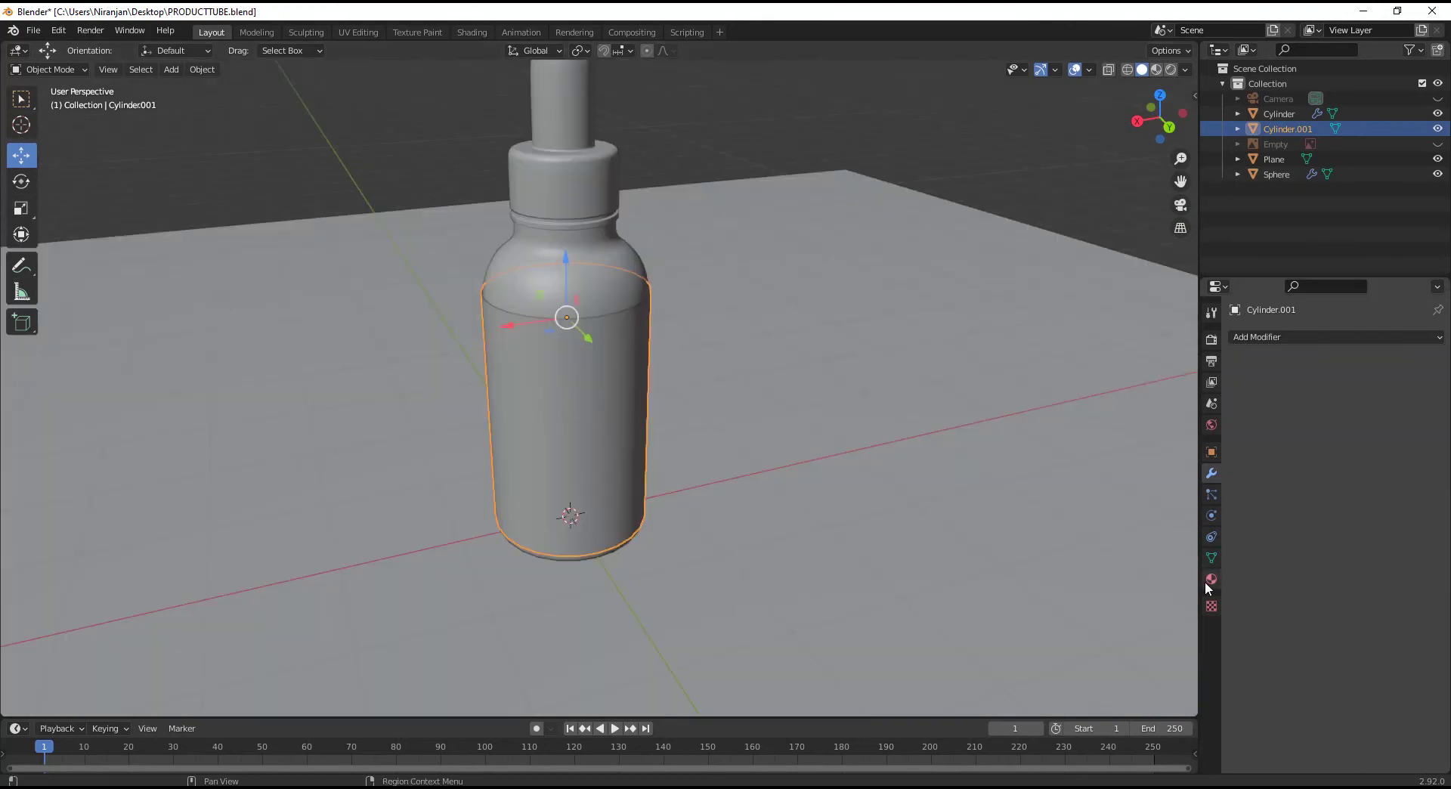
{"action": "left_click", "coordinate": [1208, 581]}
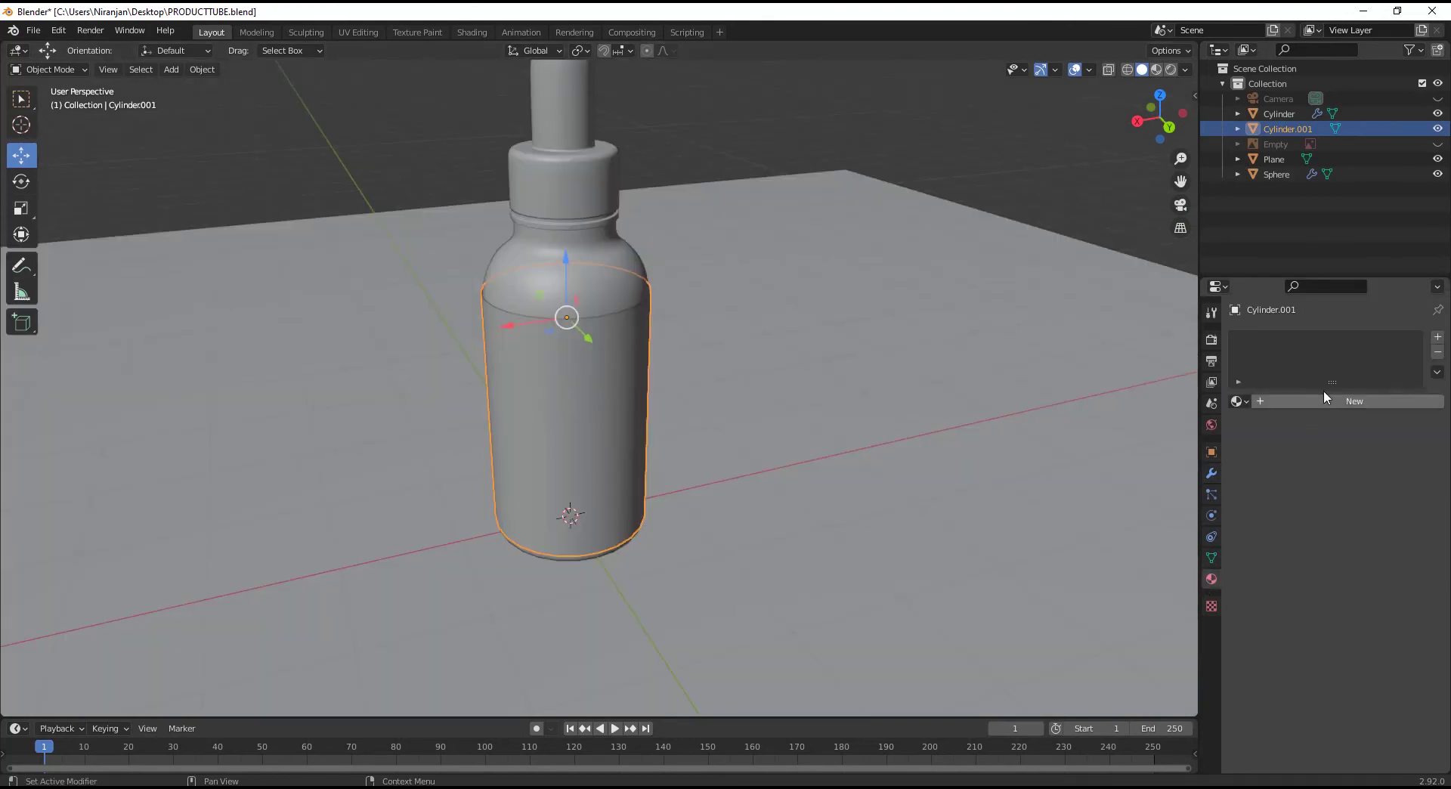
{"action": "left_click", "coordinate": [1326, 397]}
Assign an Image Texture with uniquefinal.jpg from the Desktop to the label material's base color.
{"action": "left_click", "coordinate": [1322, 560]}
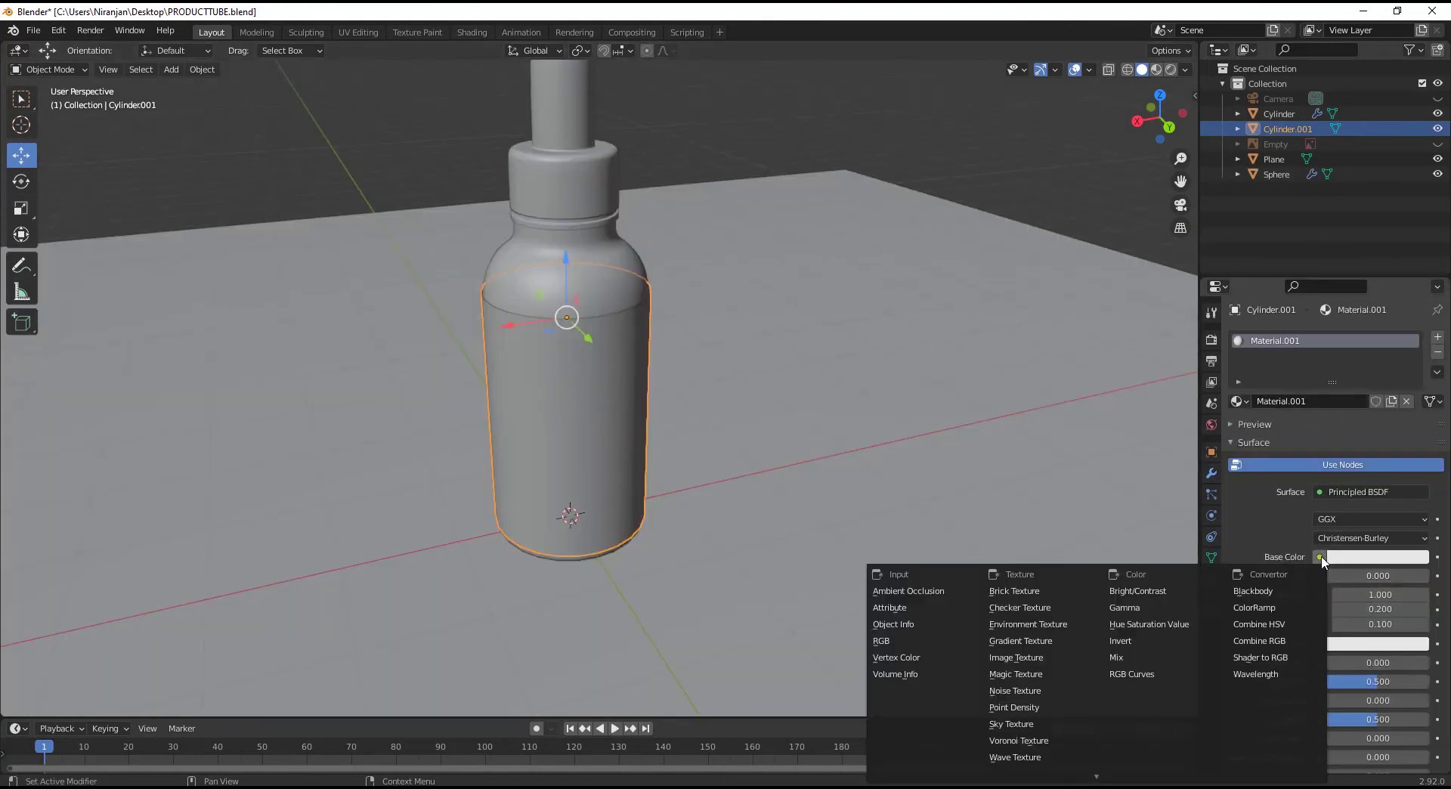
{"action": "left_click", "coordinate": [1063, 656]}
{"action": "left_click", "coordinate": [1410, 576]}
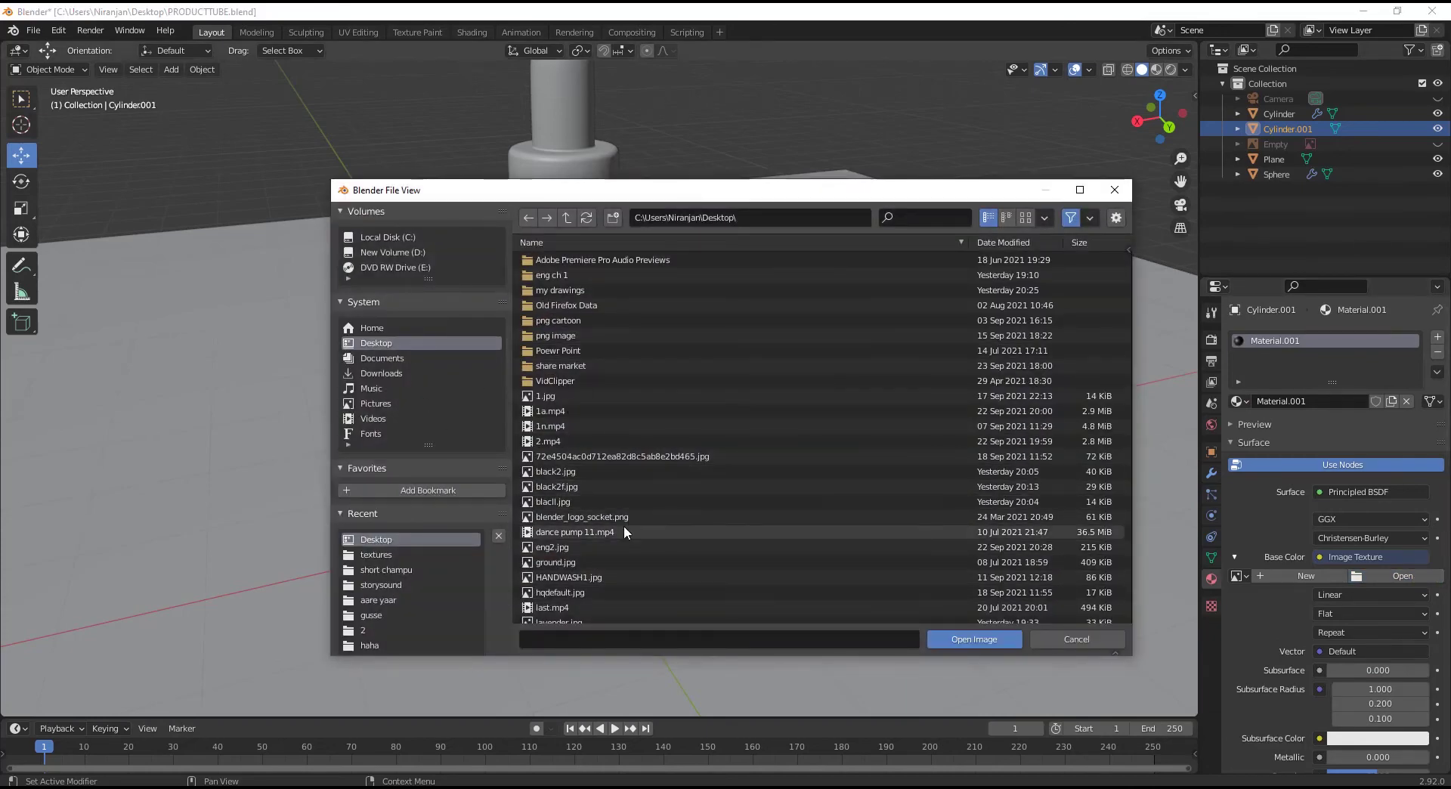
{"action": "scroll", "coordinate": [624, 533], "scroll_direction": "down", "scroll_amount": 5}
{"action": "scroll", "coordinate": [625, 532], "scroll_direction": "down", "scroll_amount": 2}
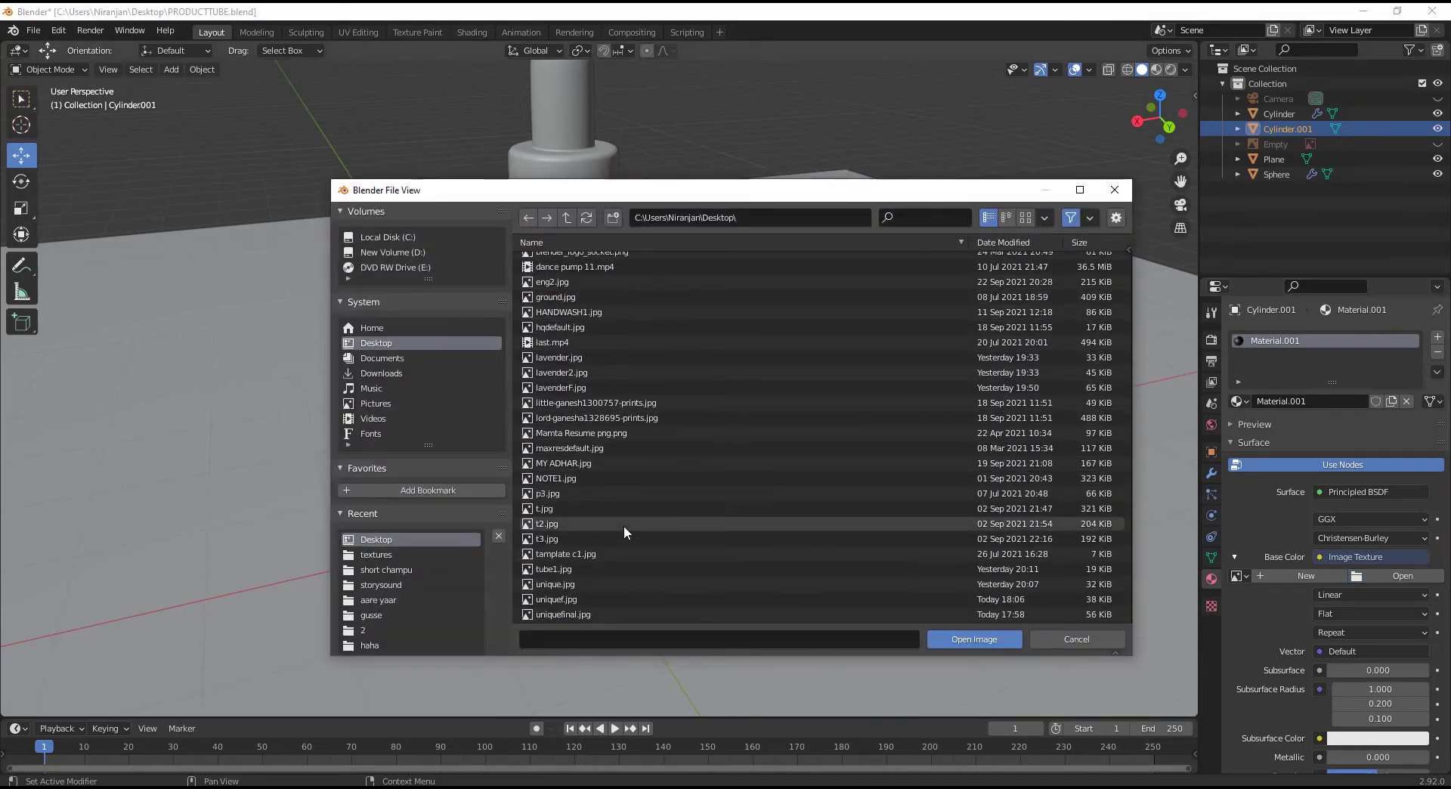
{"action": "double_click", "coordinate": [594, 611]}
{"action": "middle_click_drag", "start_coordinate": [693, 371], "coordinate": [343, 350]}
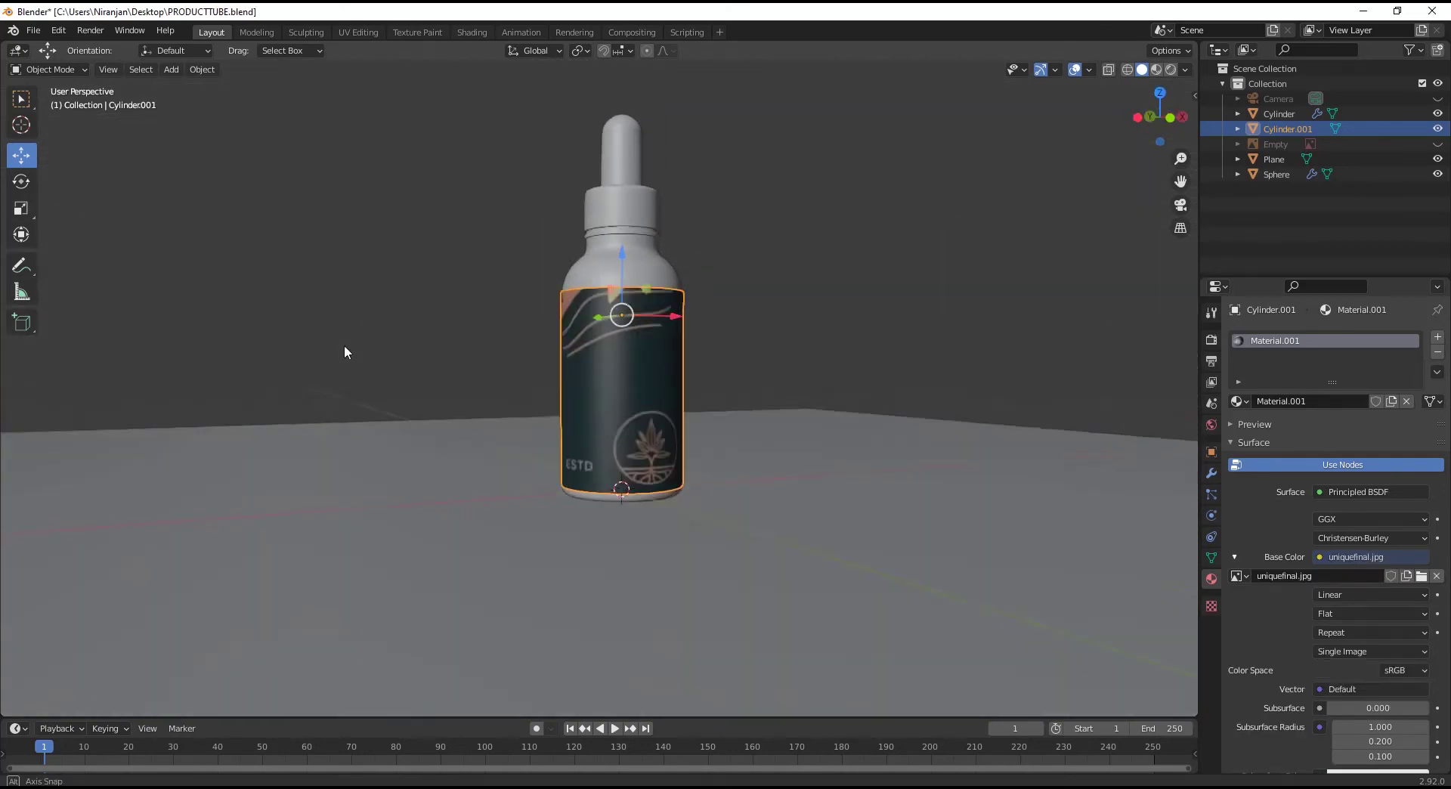
Switch to the UV Editing workspace and display uniquefinal.jpg behind the label's UV layout.
{"action": "left_click", "coordinate": [360, 32]}
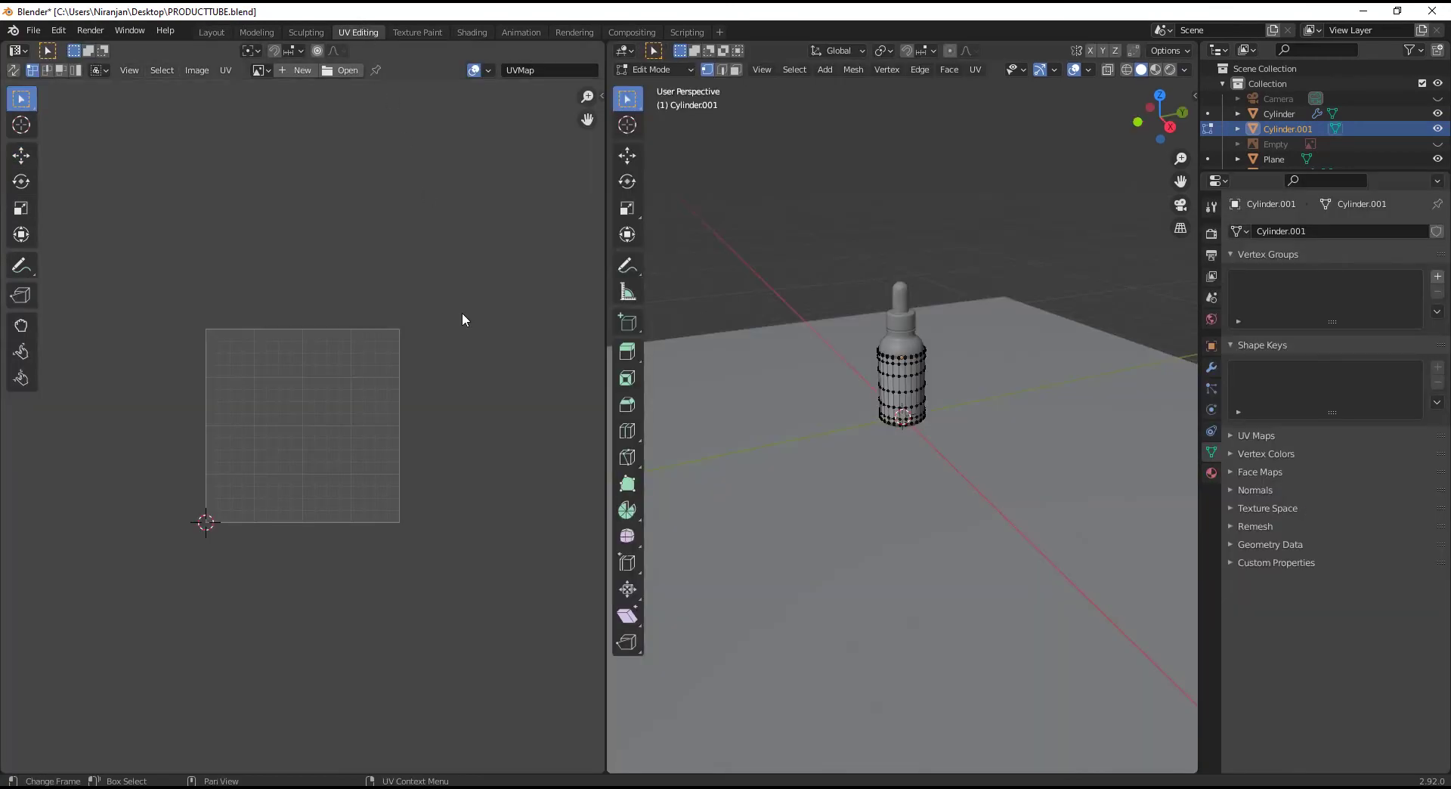
{"action": "left_click", "coordinate": [261, 70]}
{"action": "left_click", "coordinate": [302, 108]}
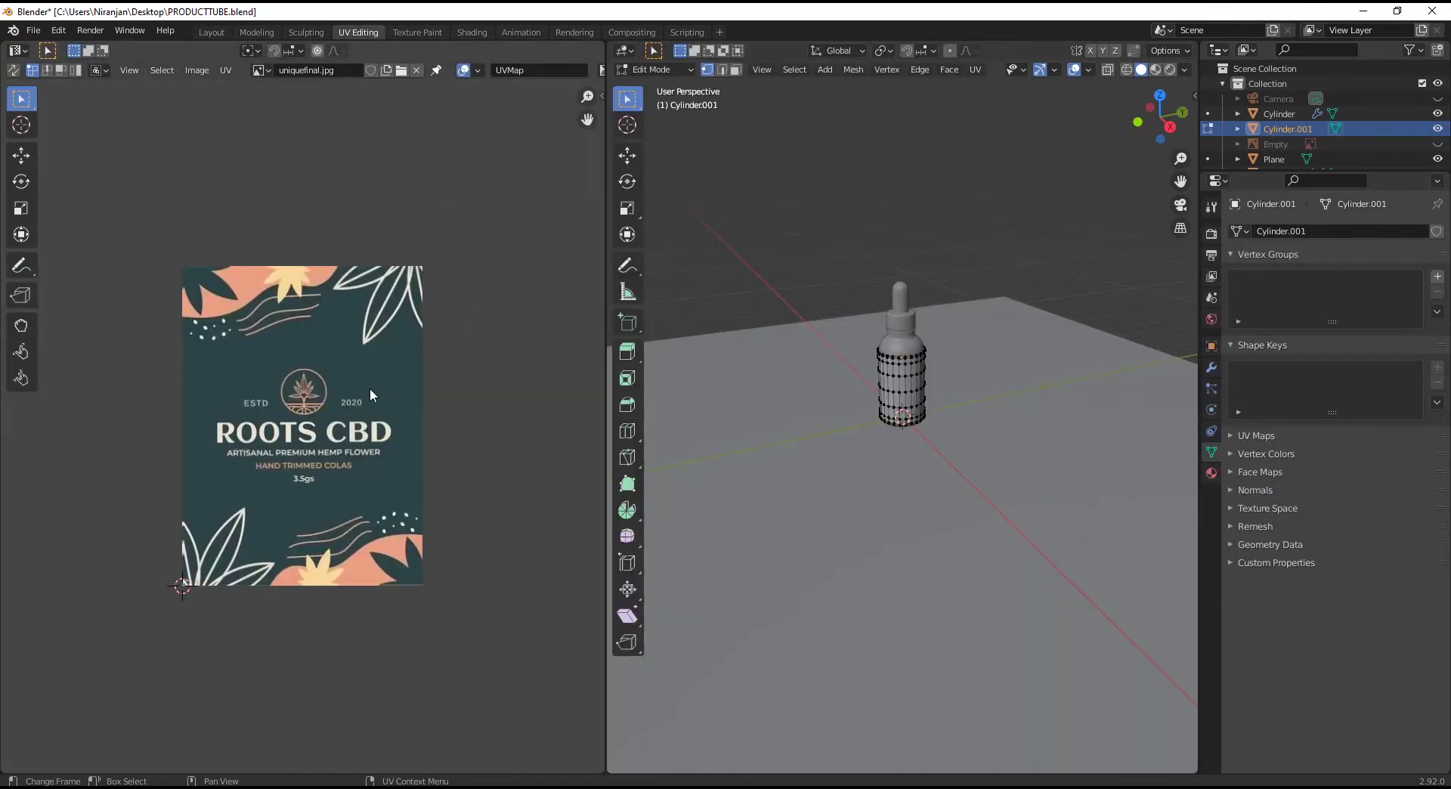
{"action": "scroll", "coordinate": [371, 395], "scroll_direction": "up", "scroll_amount": 2}
{"action": "scroll", "coordinate": [922, 256], "scroll_direction": "up", "scroll_amount": 8}
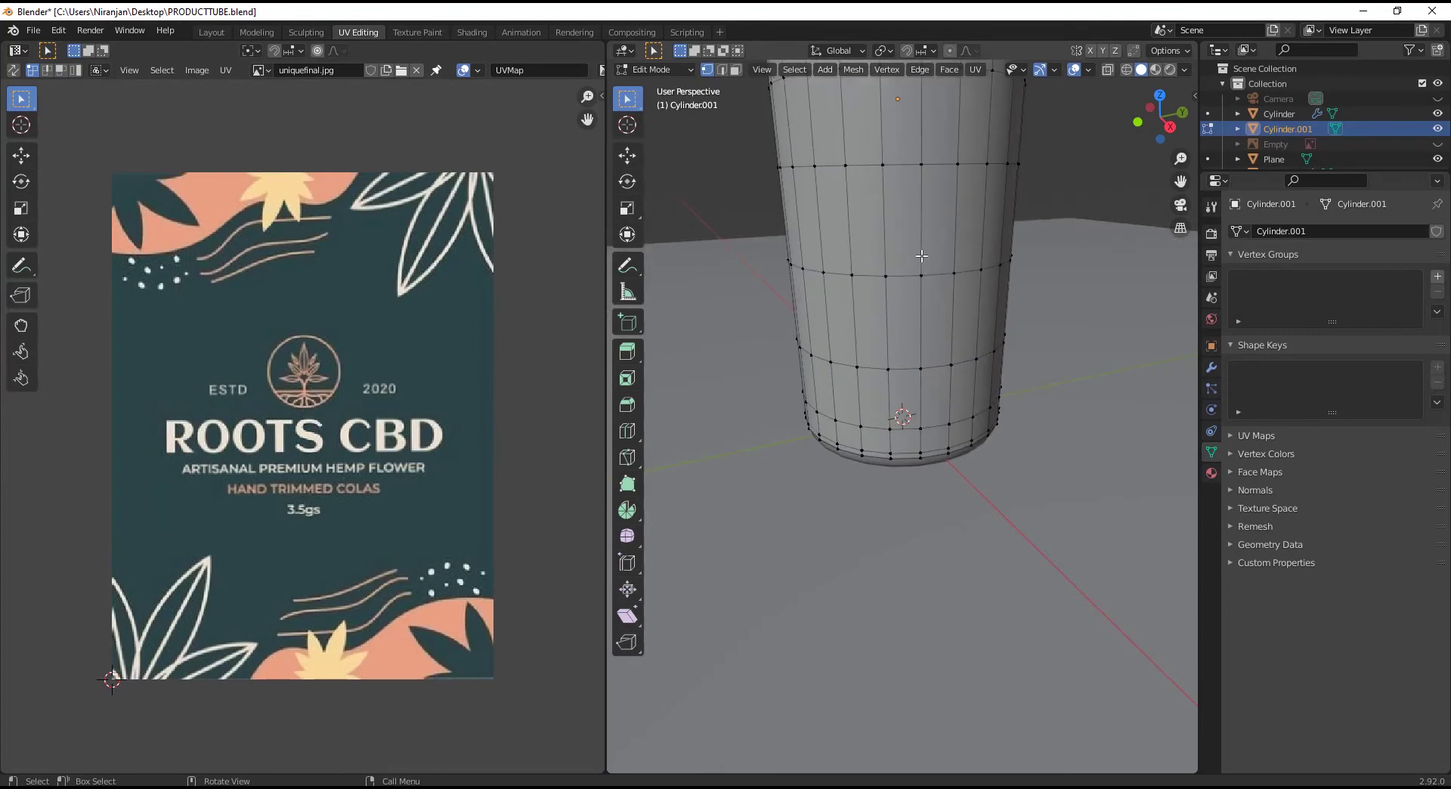
Select the whole label mesh and set the solid viewport color to Texture.
{"action": "scroll", "coordinate": [922, 256], "scroll_direction": "down", "scroll_amount": 3}
{"action": "key", "text": "a"}
{"action": "left_click", "coordinate": [1185, 69]}
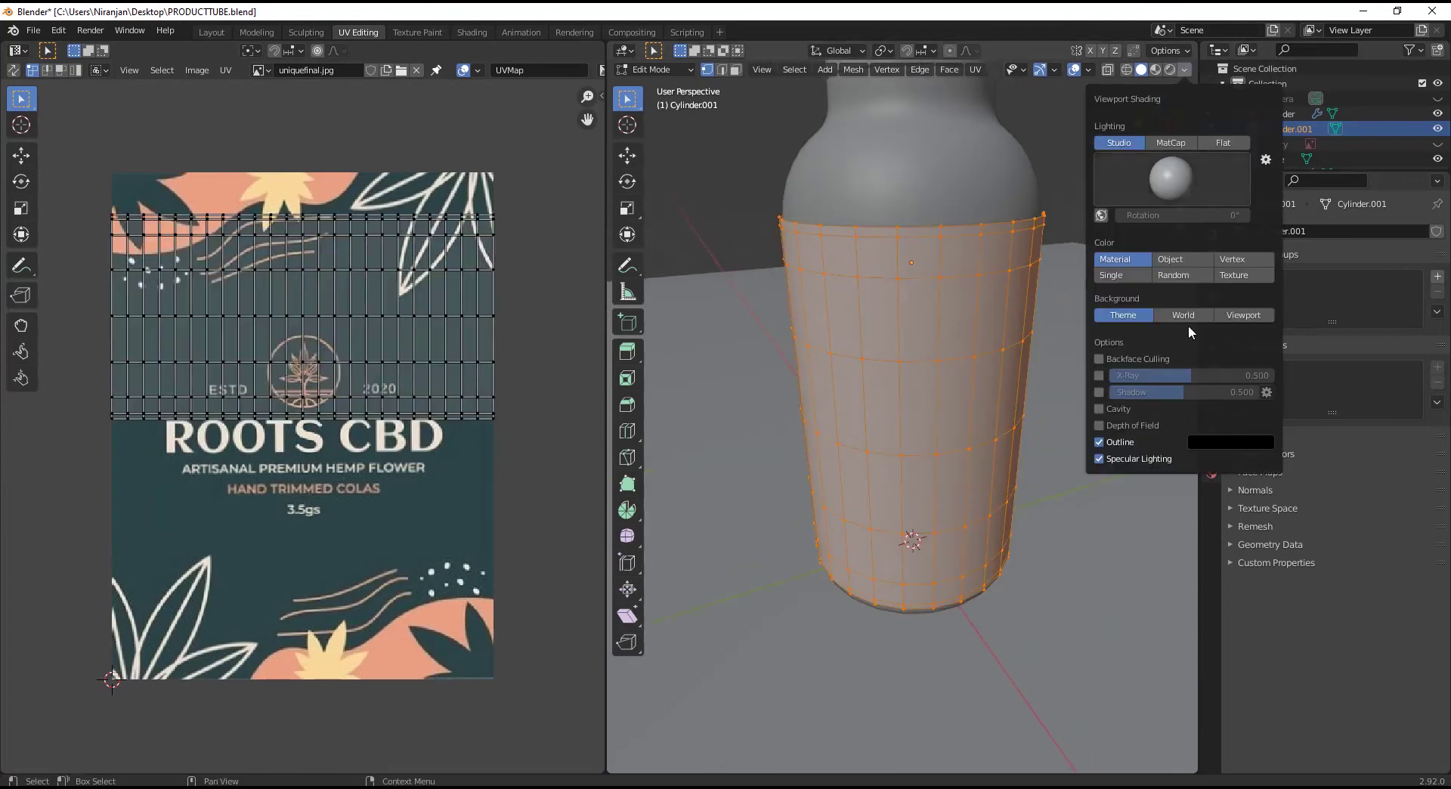
{"action": "left_click", "coordinate": [1233, 275]}
{"action": "scroll", "coordinate": [477, 393], "scroll_direction": "down", "scroll_amount": 2}
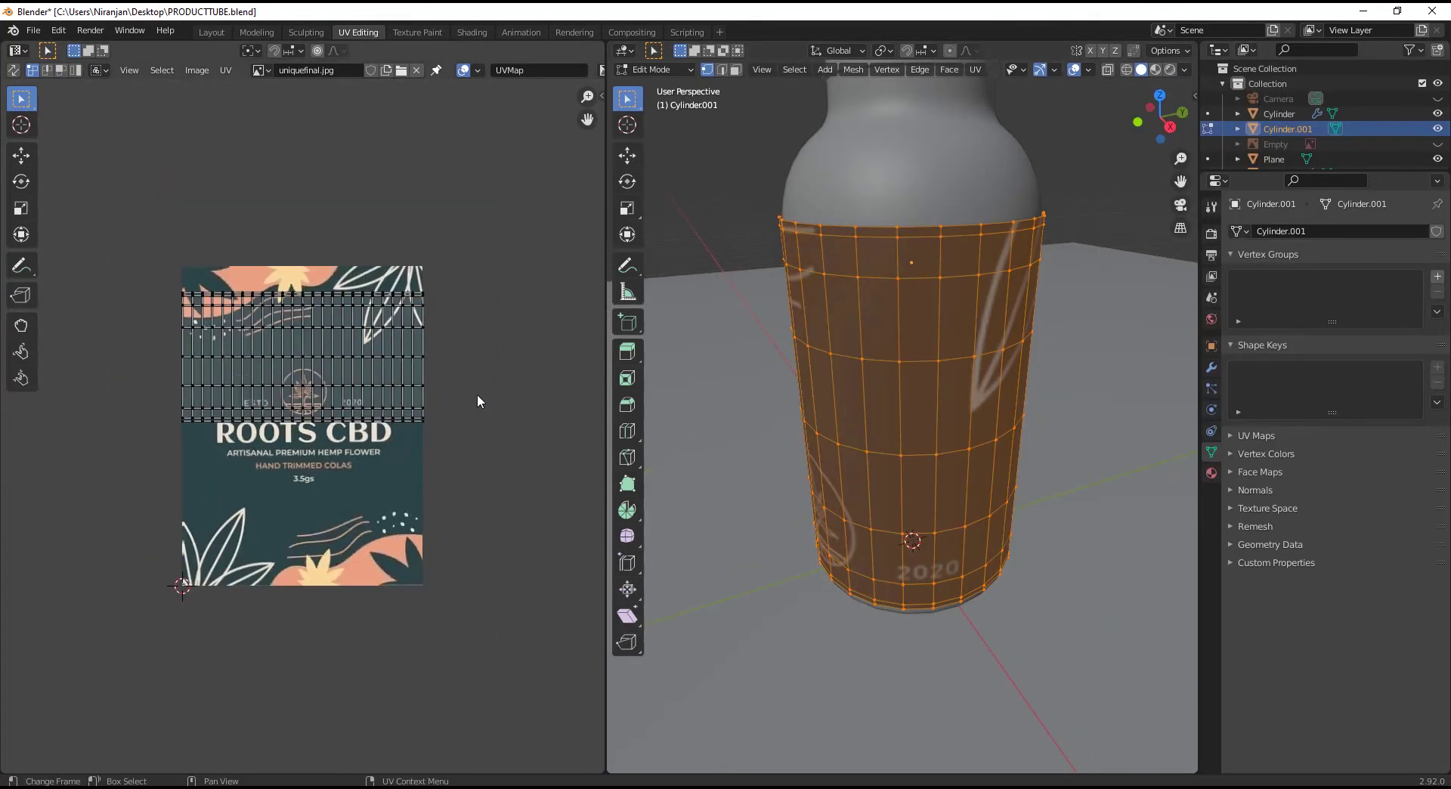
Stretch all the label's UVs vertically and shift them to cover the full height of the label image.
{"action": "key", "text": "KP_1"}
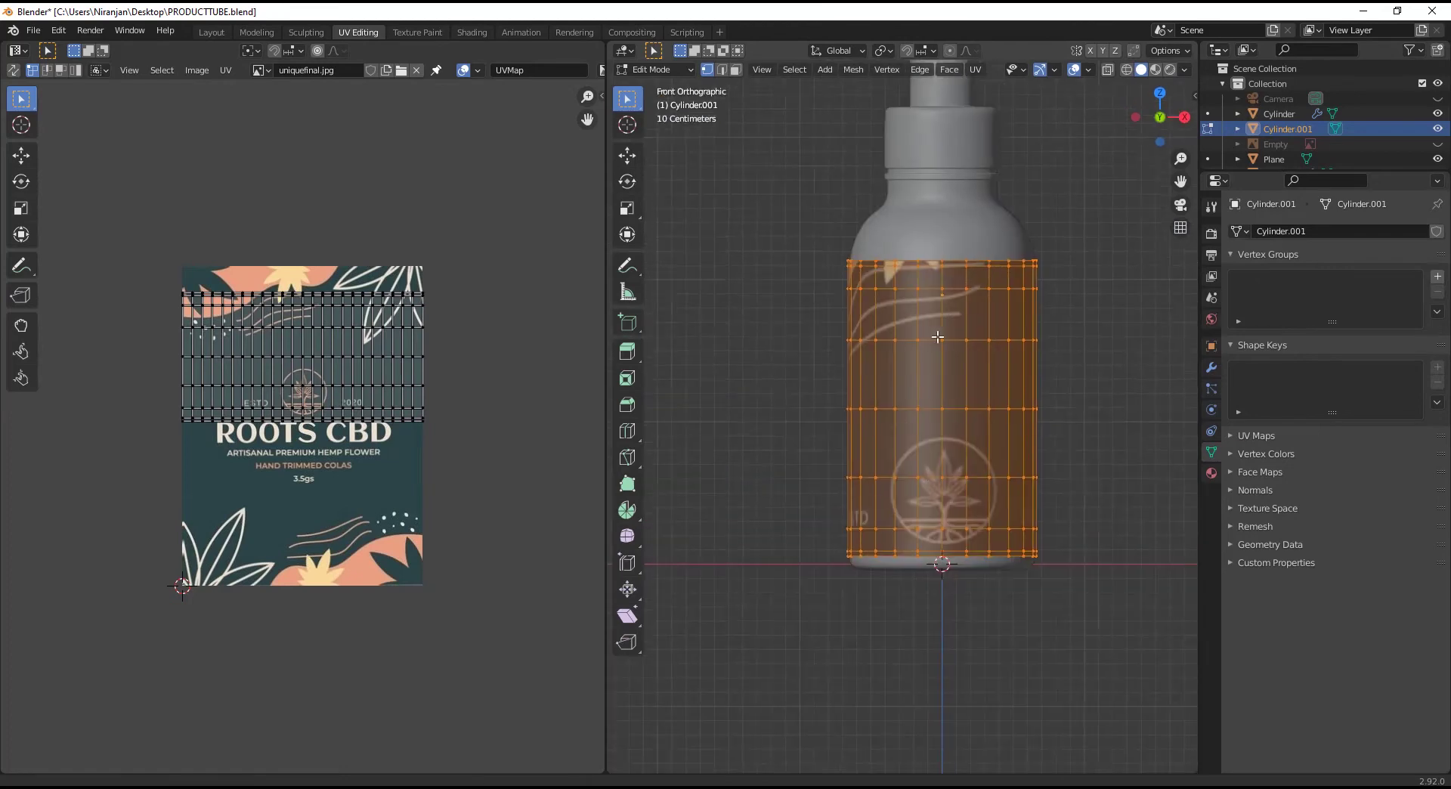
{"action": "middle_click_drag", "start_coordinate": [938, 337], "coordinate": [920, 374], "text": "shift"}
{"action": "key", "text": "a"}
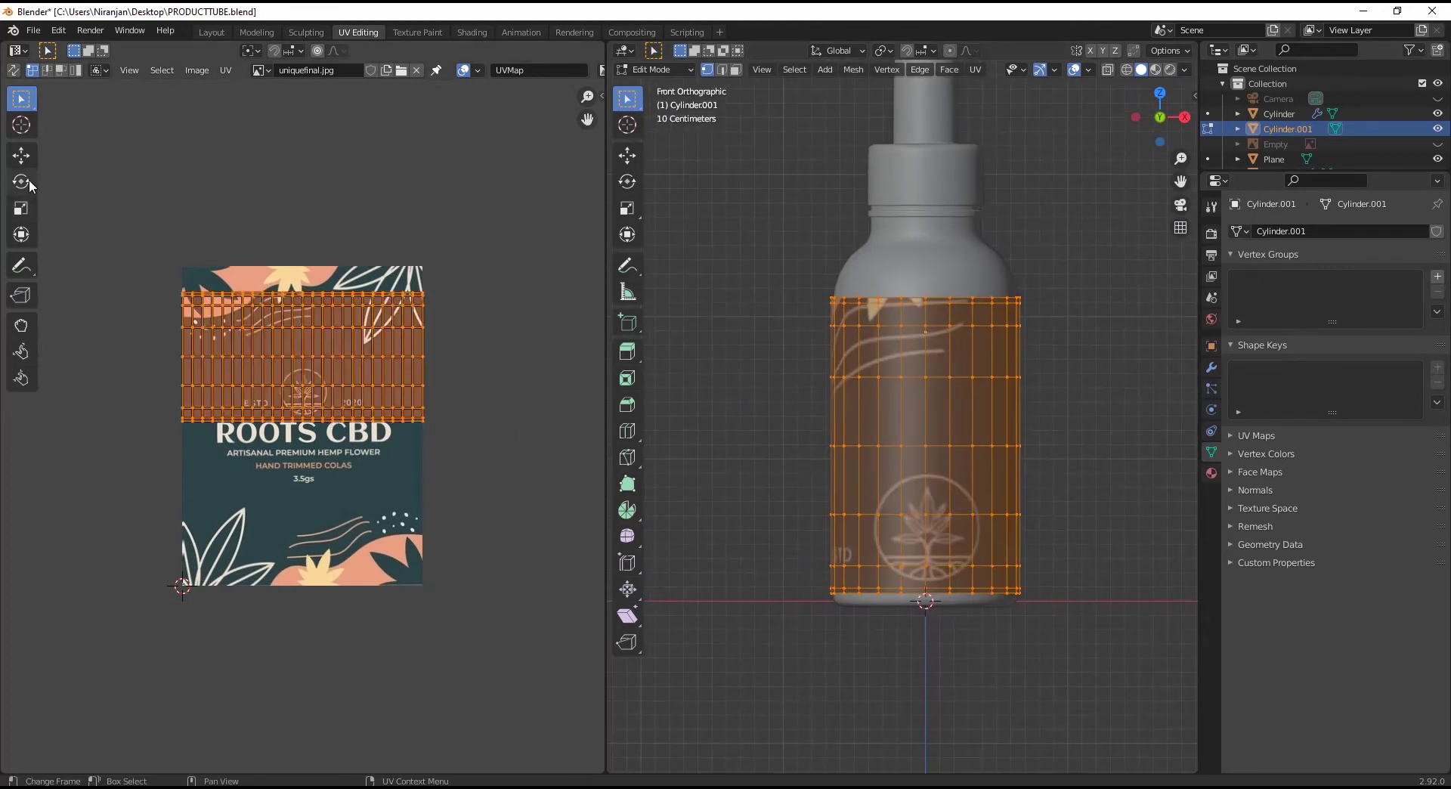
{"action": "left_click", "coordinate": [21, 156]}
{"action": "left_click_drag", "start_coordinate": [306, 313], "coordinate": [306, 278]}
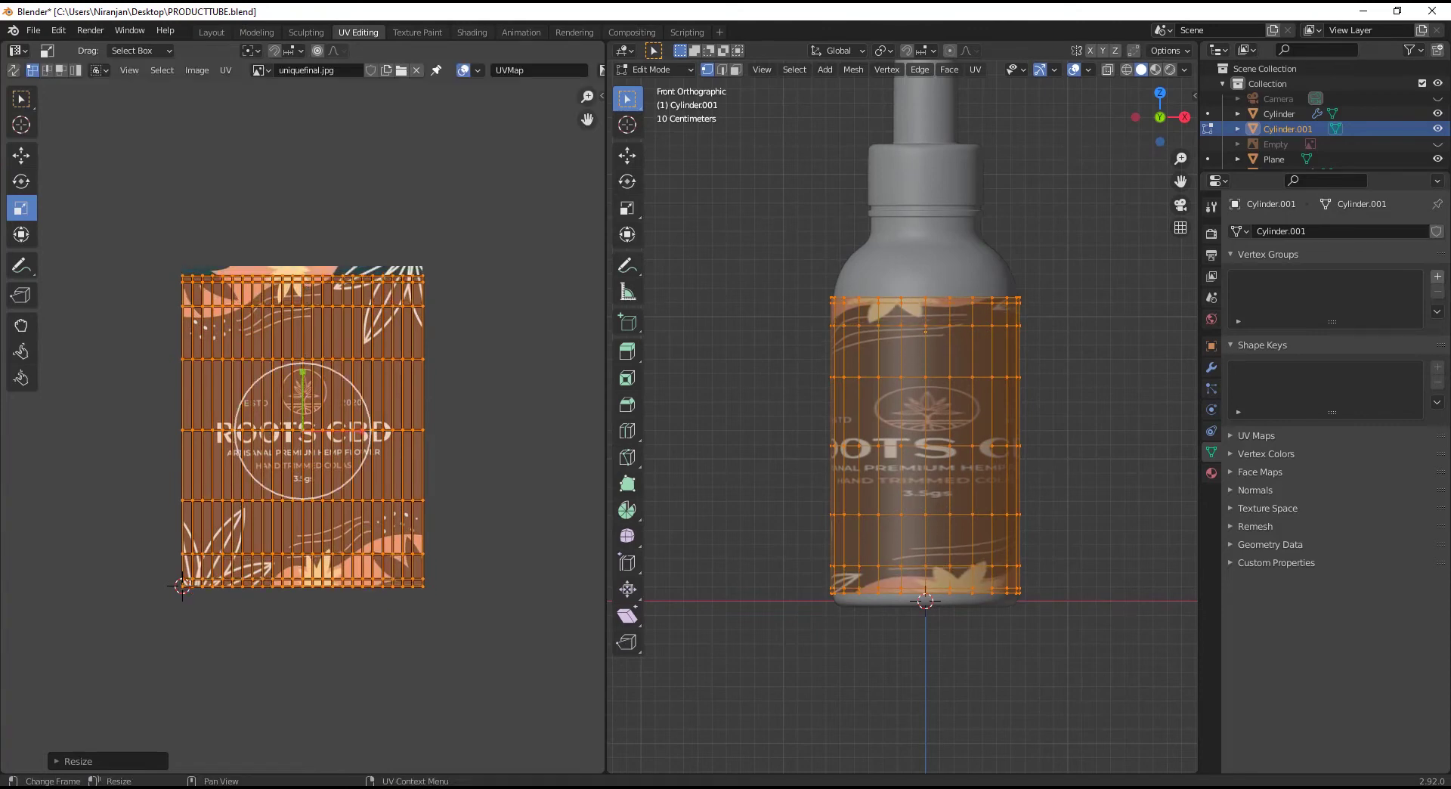
{"action": "left_click", "coordinate": [21, 154]}
{"action": "left_click_drag", "start_coordinate": [303, 375], "coordinate": [302, 371]}
{"action": "scroll", "coordinate": [856, 517], "scroll_direction": "up", "scroll_amount": 1}
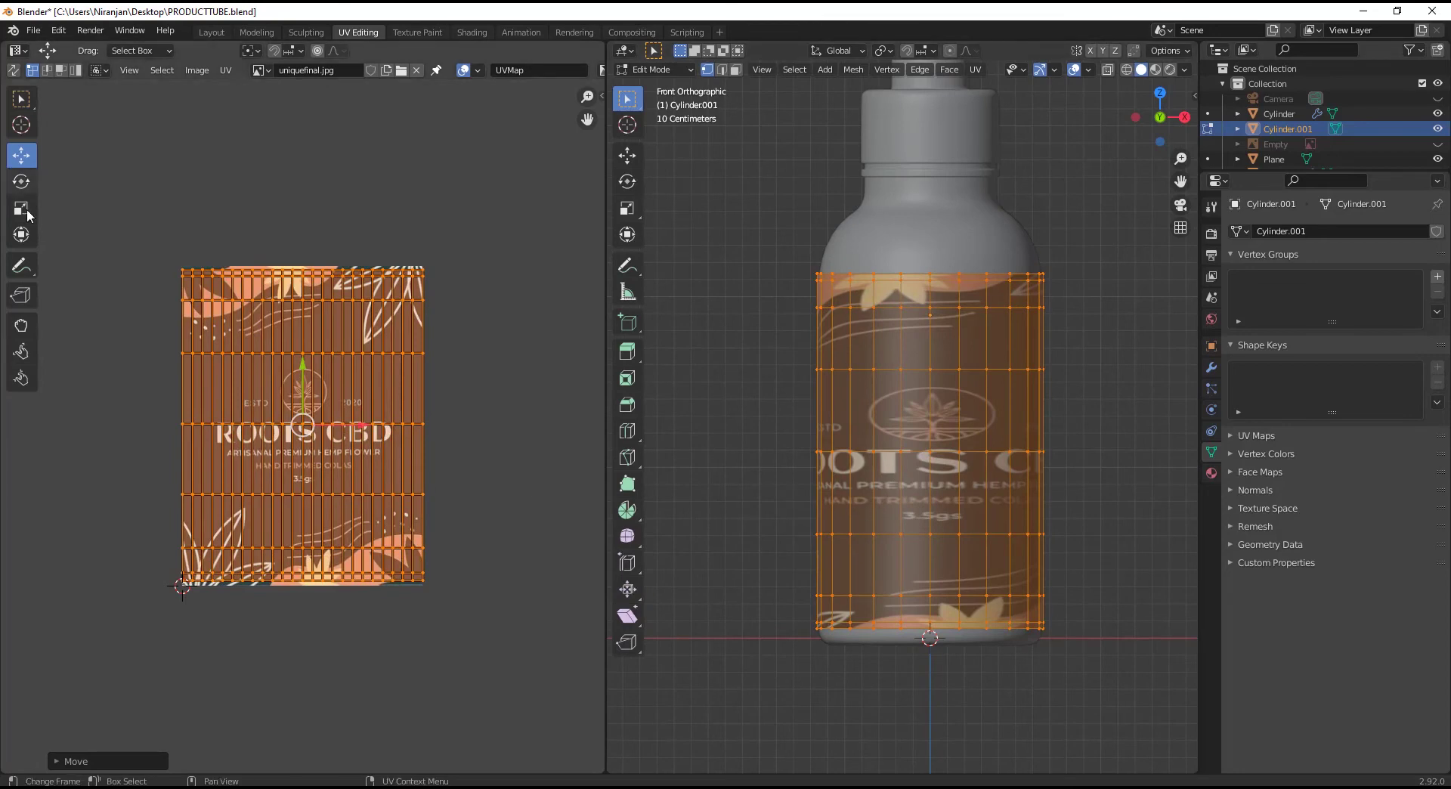
Scale the label's UVs horizontally to about twice the image width so the artwork repeats around the bottle.
{"action": "left_click_drag", "start_coordinate": [364, 429], "coordinate": [424, 425]}
{"action": "middle_click_drag", "start_coordinate": [965, 463], "coordinate": [791, 492]}
{"action": "scroll", "coordinate": [741, 479], "scroll_direction": "down", "scroll_amount": 3}
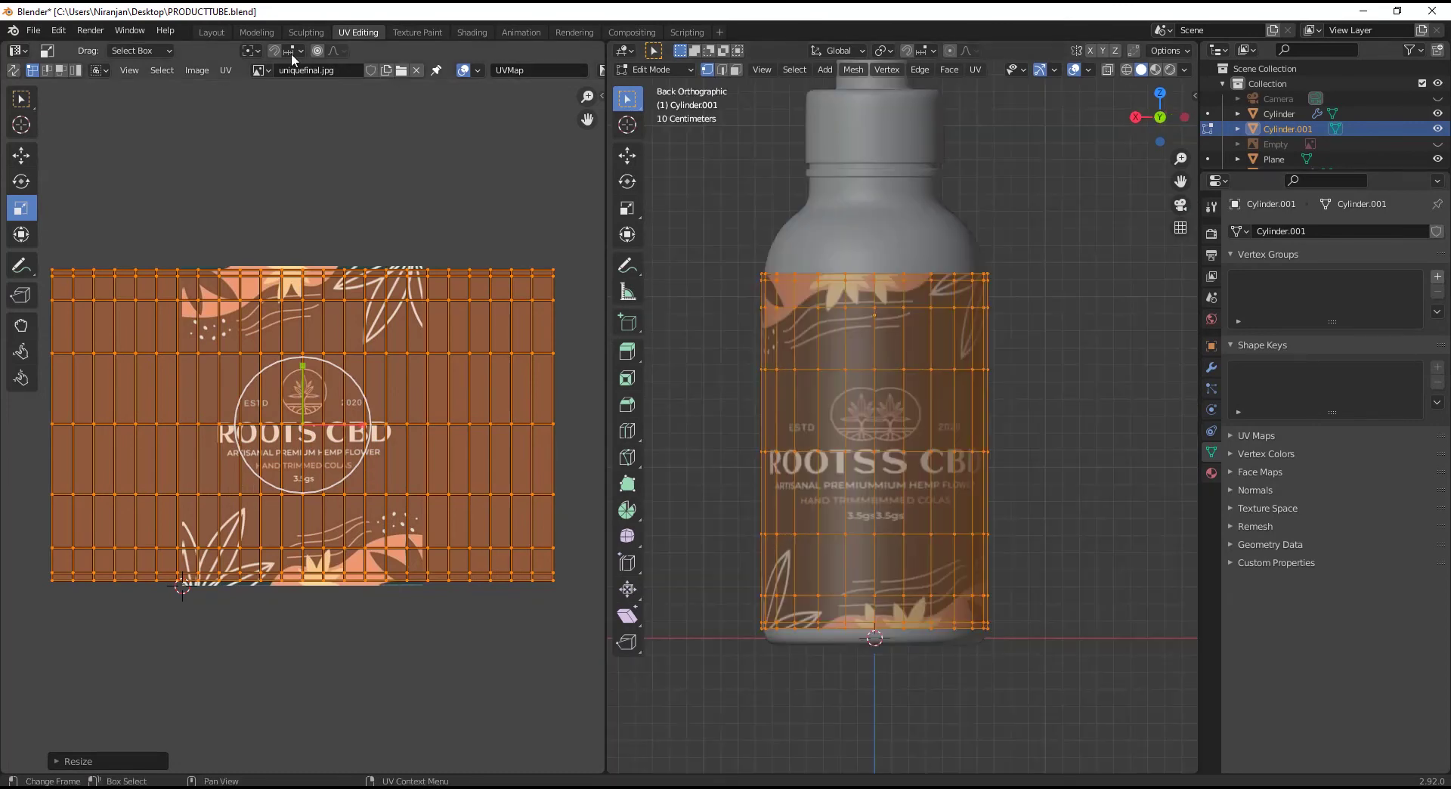
Return to the Layout workspace and examine the label artwork from the front and back of the bottle.
{"action": "left_click", "coordinate": [212, 32]}
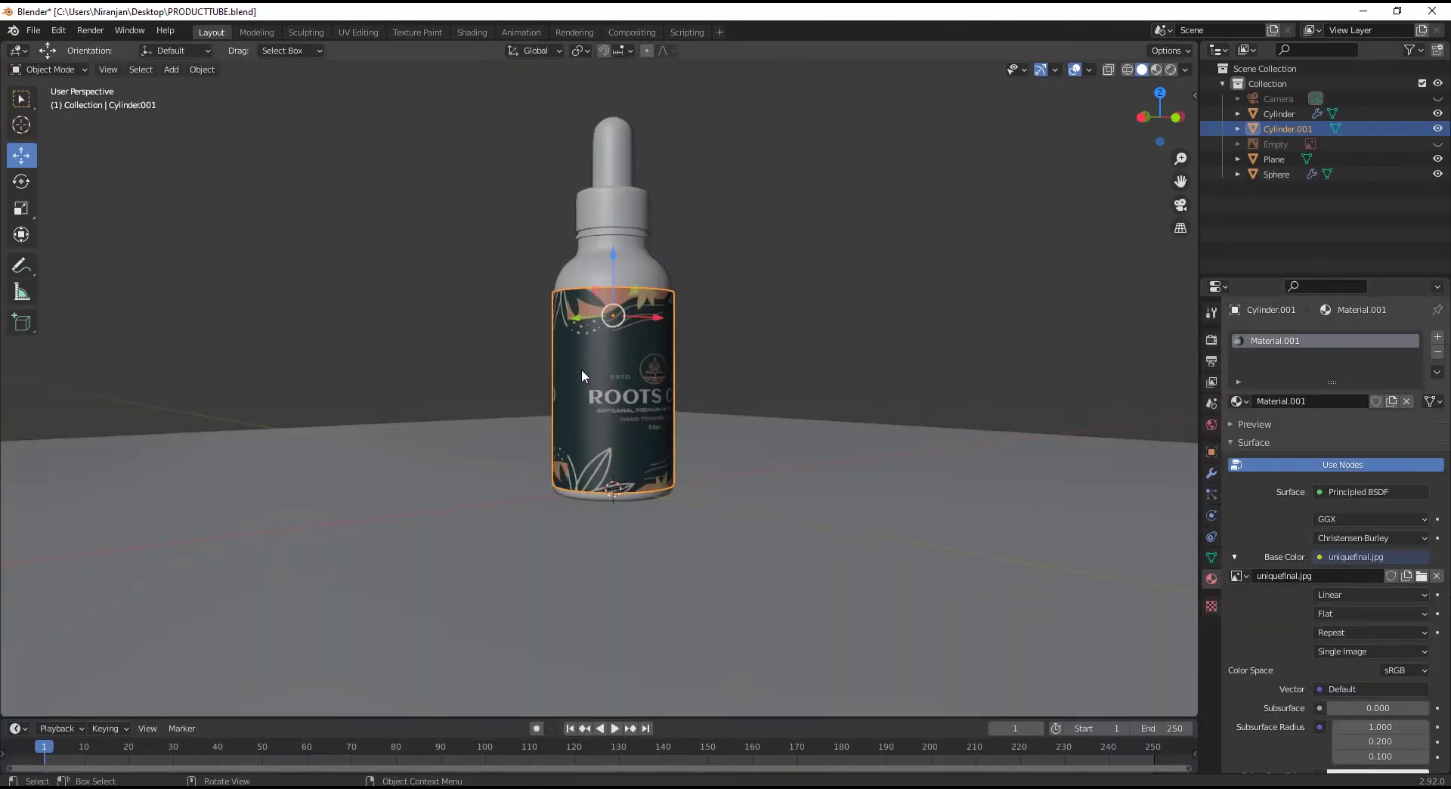
{"action": "key", "text": "KP_1"}
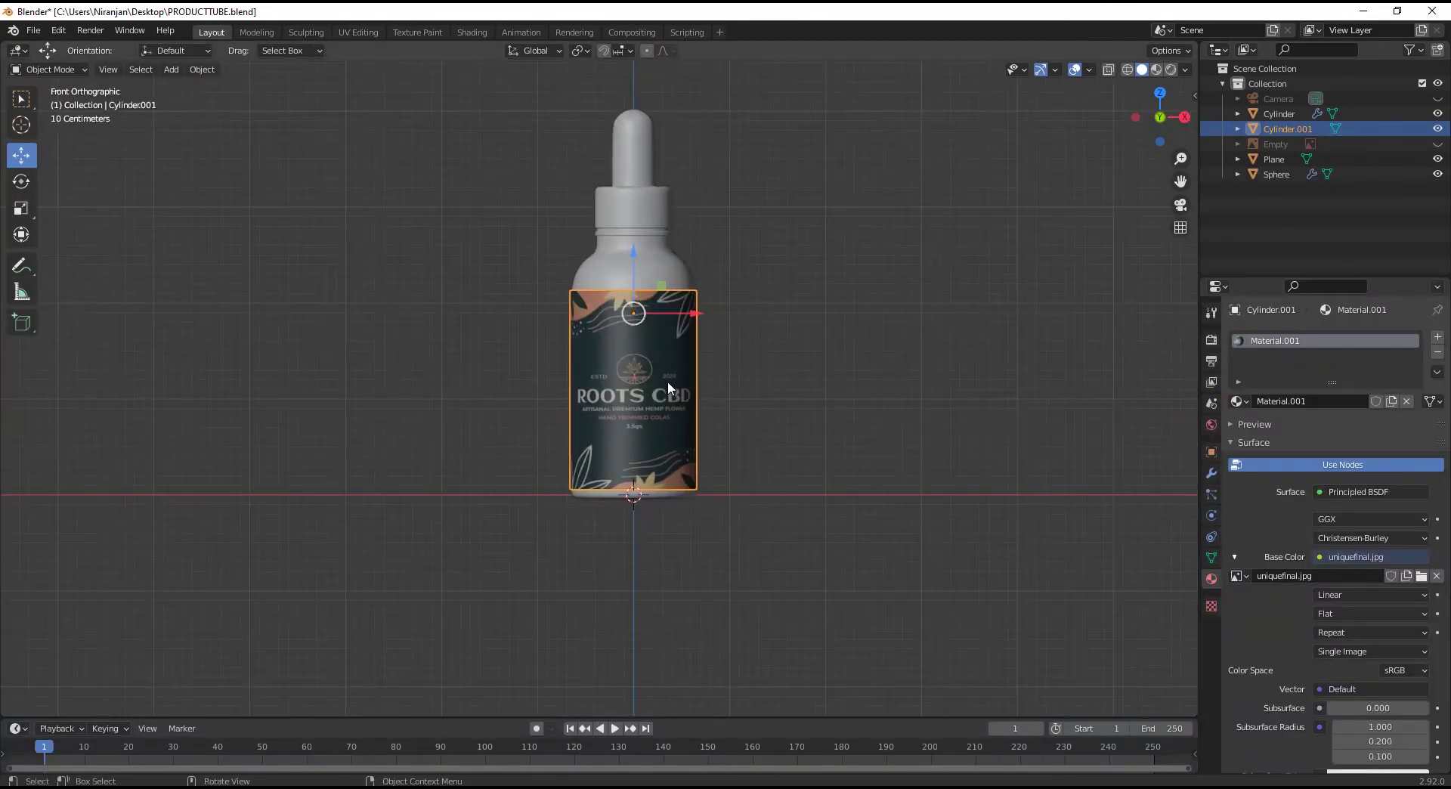
{"action": "scroll", "coordinate": [673, 382], "scroll_direction": "up", "scroll_amount": 3}
{"action": "middle_click_drag", "start_coordinate": [782, 415], "coordinate": [694, 409], "text": "alt"}
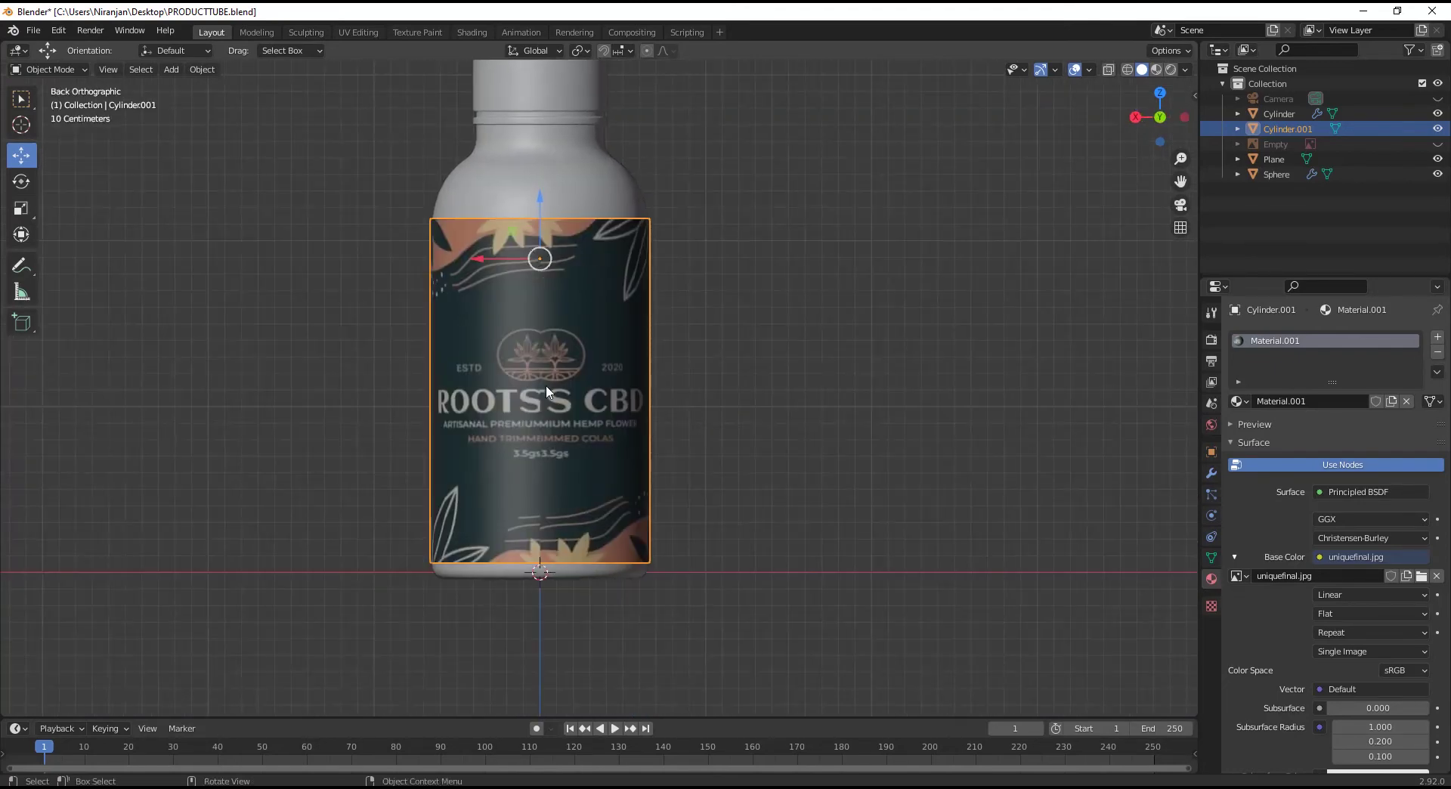
Open the label sleeve's mesh for editing and select its back half from above with X-ray on.
{"action": "key", "text": "Tab"}
{"action": "middle_click_drag", "start_coordinate": [527, 362], "coordinate": [521, 448], "text": "alt"}
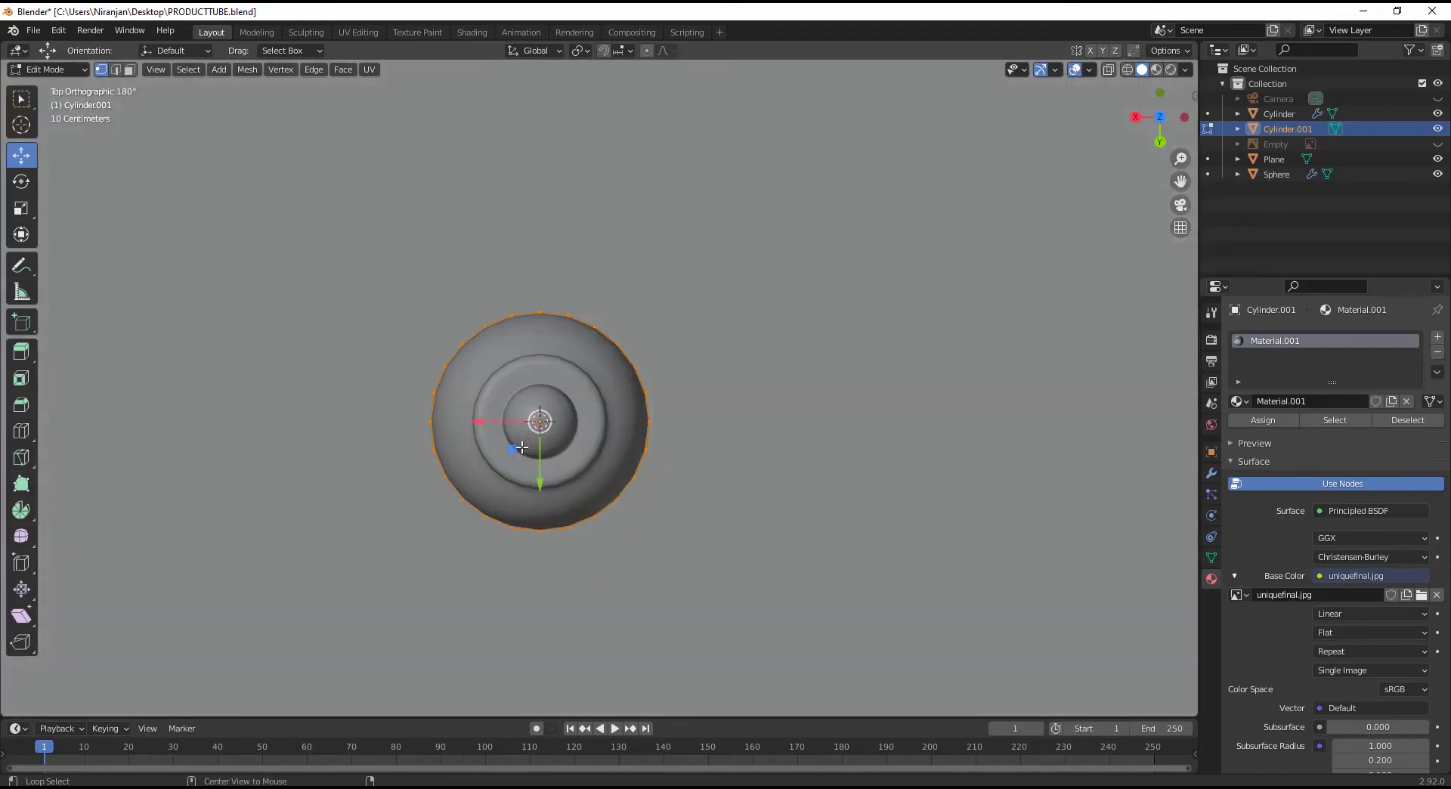
{"action": "key", "text": "alt+z"}
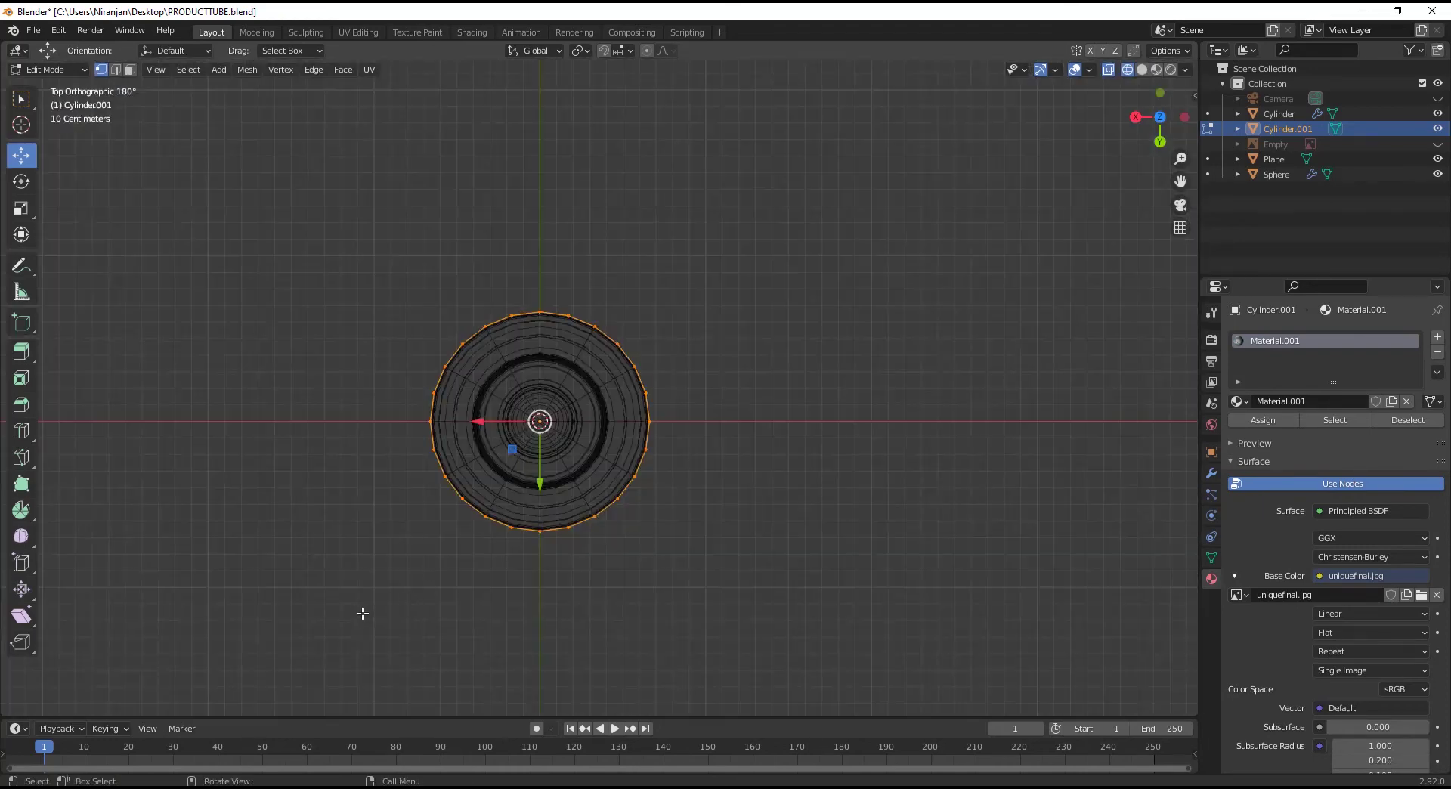
{"action": "left_click_drag", "start_coordinate": [376, 650], "coordinate": [895, 425]}
{"action": "middle_click_drag", "start_coordinate": [638, 502], "coordinate": [651, 382]}
{"action": "key", "text": "alt+z"}
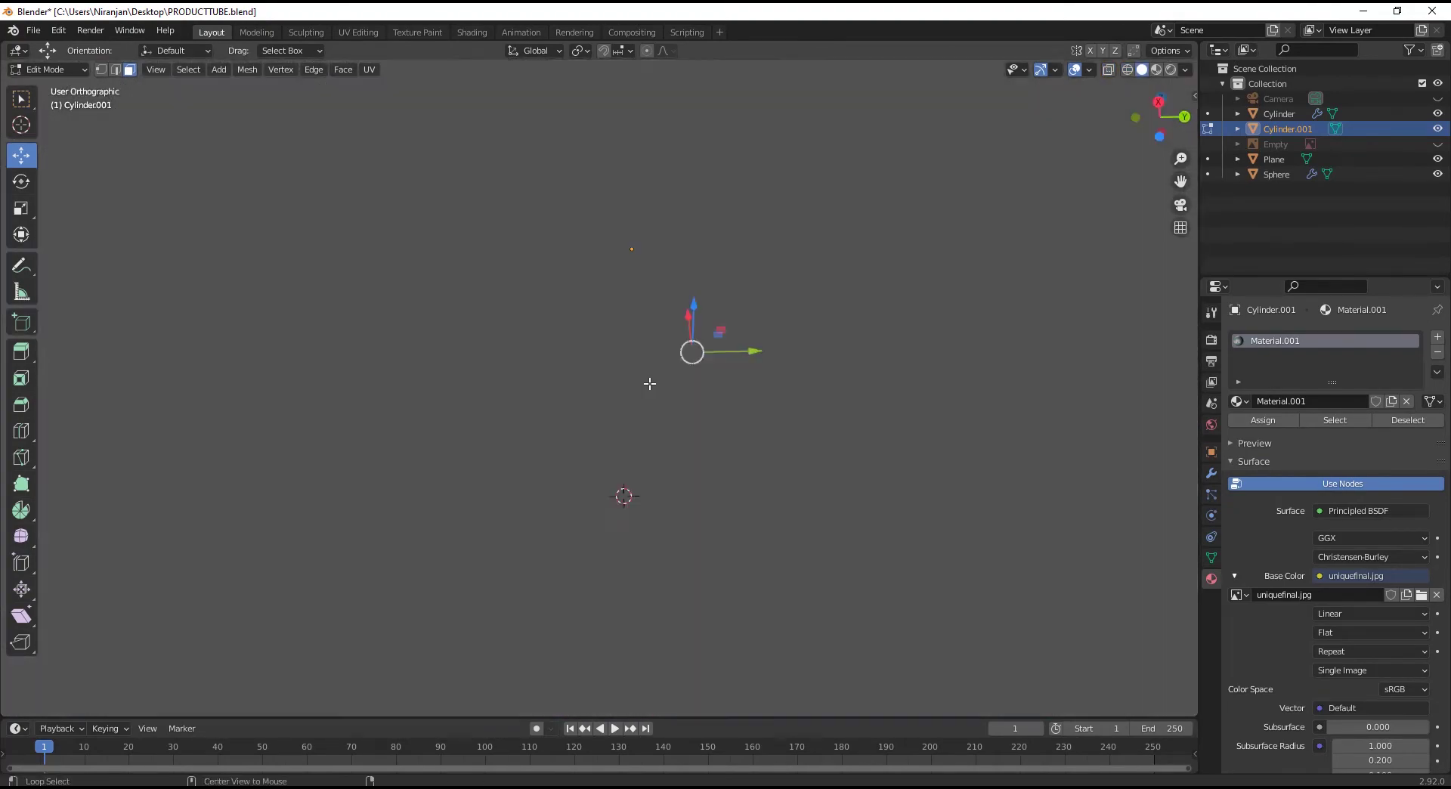
Extend the back-half face selection to the label's side midline by adding the missing column of faces.
{"action": "left_click_drag", "start_coordinate": [660, 442], "coordinate": [653, 731], "text": "ctrl"}
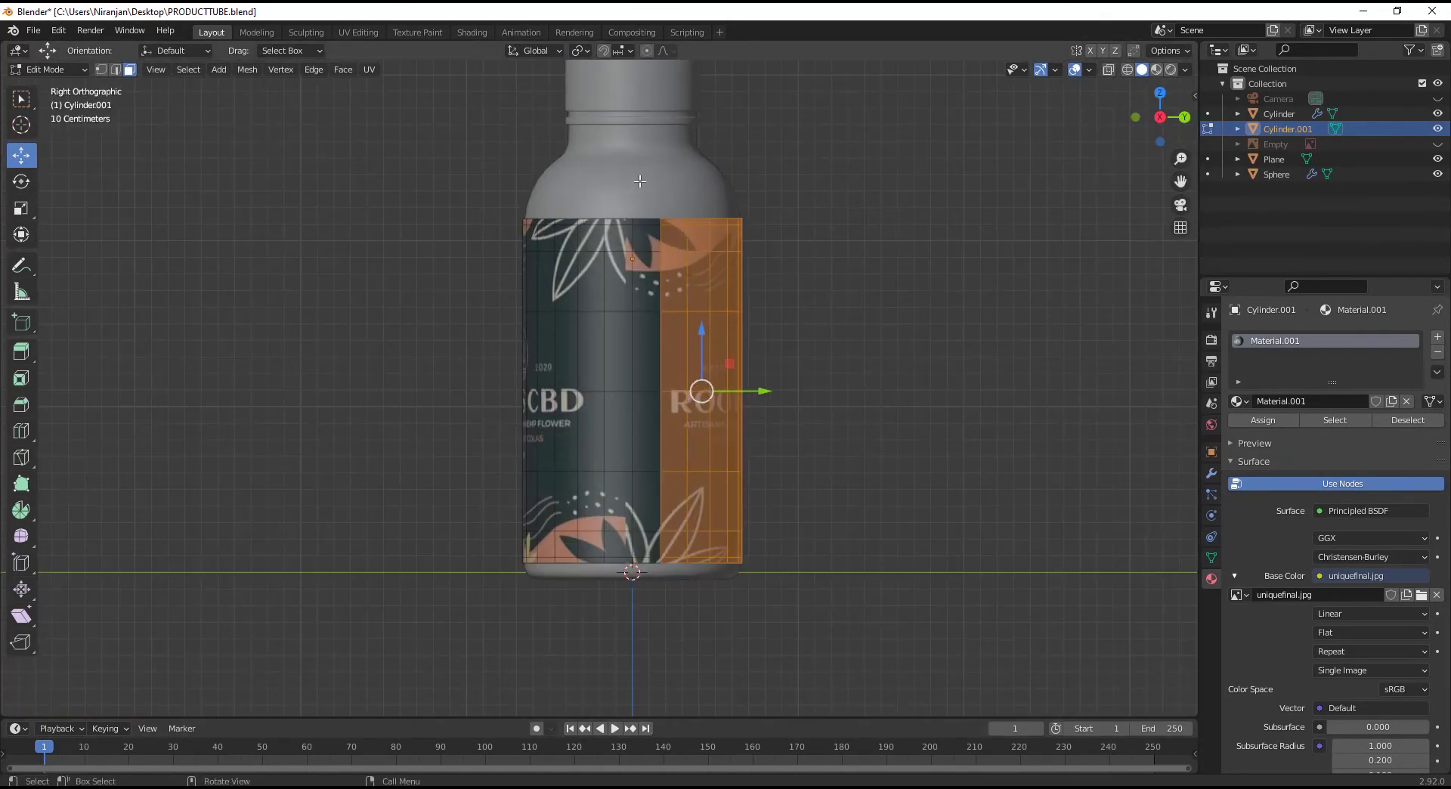
{"action": "left_click_drag", "start_coordinate": [629, 189], "coordinate": [669, 611], "text": "shift"}
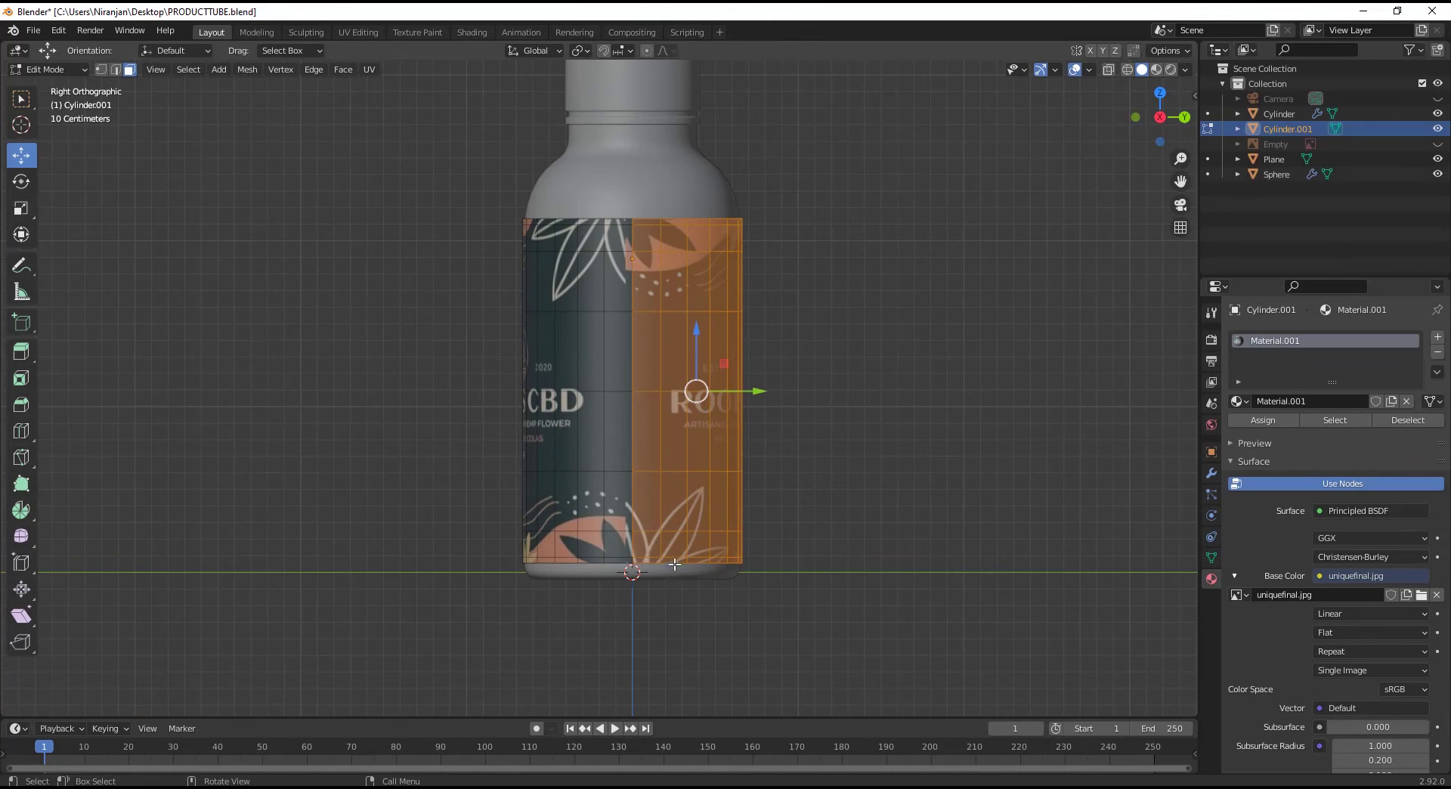
{"action": "middle_click_drag", "start_coordinate": [813, 498], "coordinate": [645, 492], "text": "alt"}
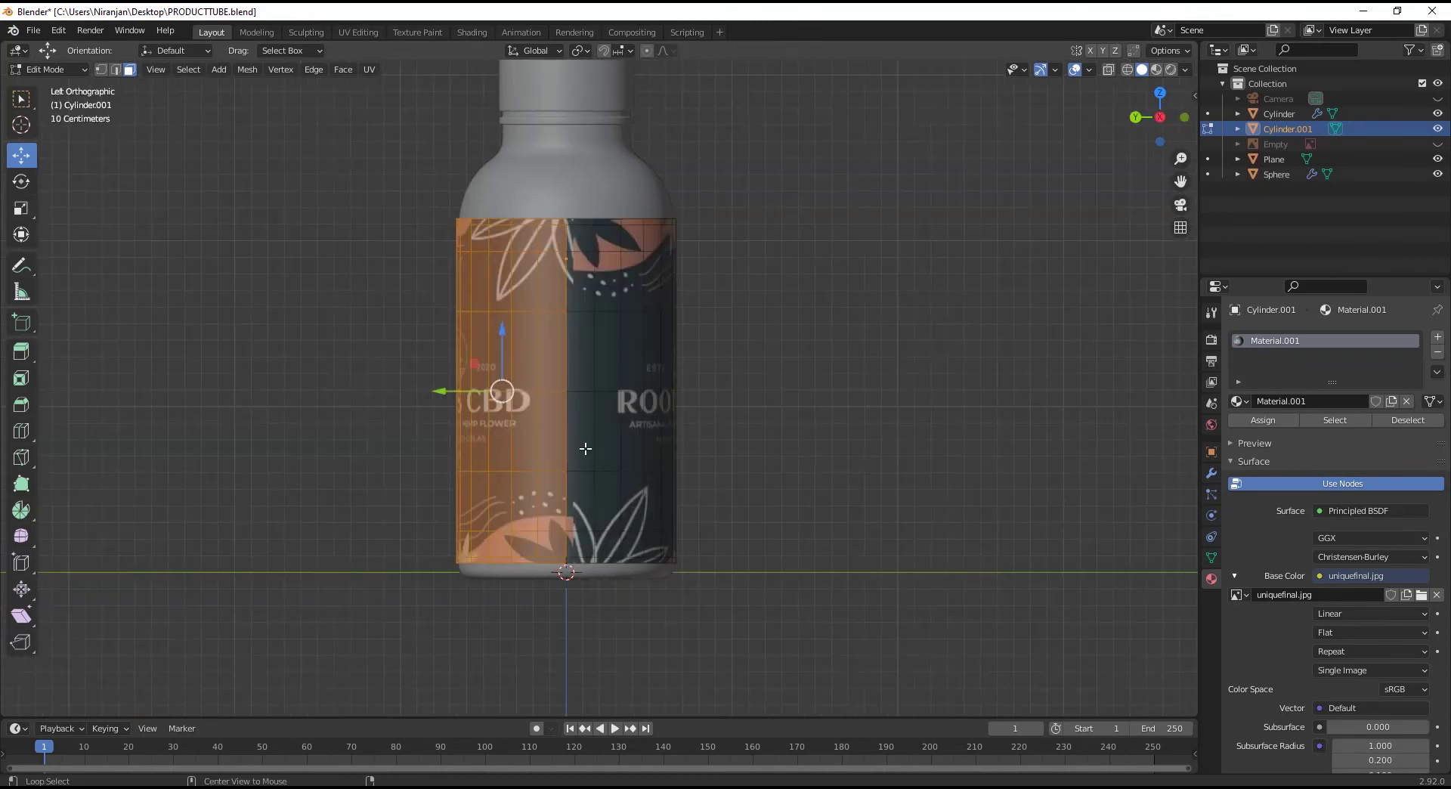
Delete the selected back-half faces of the label sleeve and return to Object Mode to view its front.
{"action": "key", "text": "x"}
{"action": "left_click", "coordinate": [581, 444]}
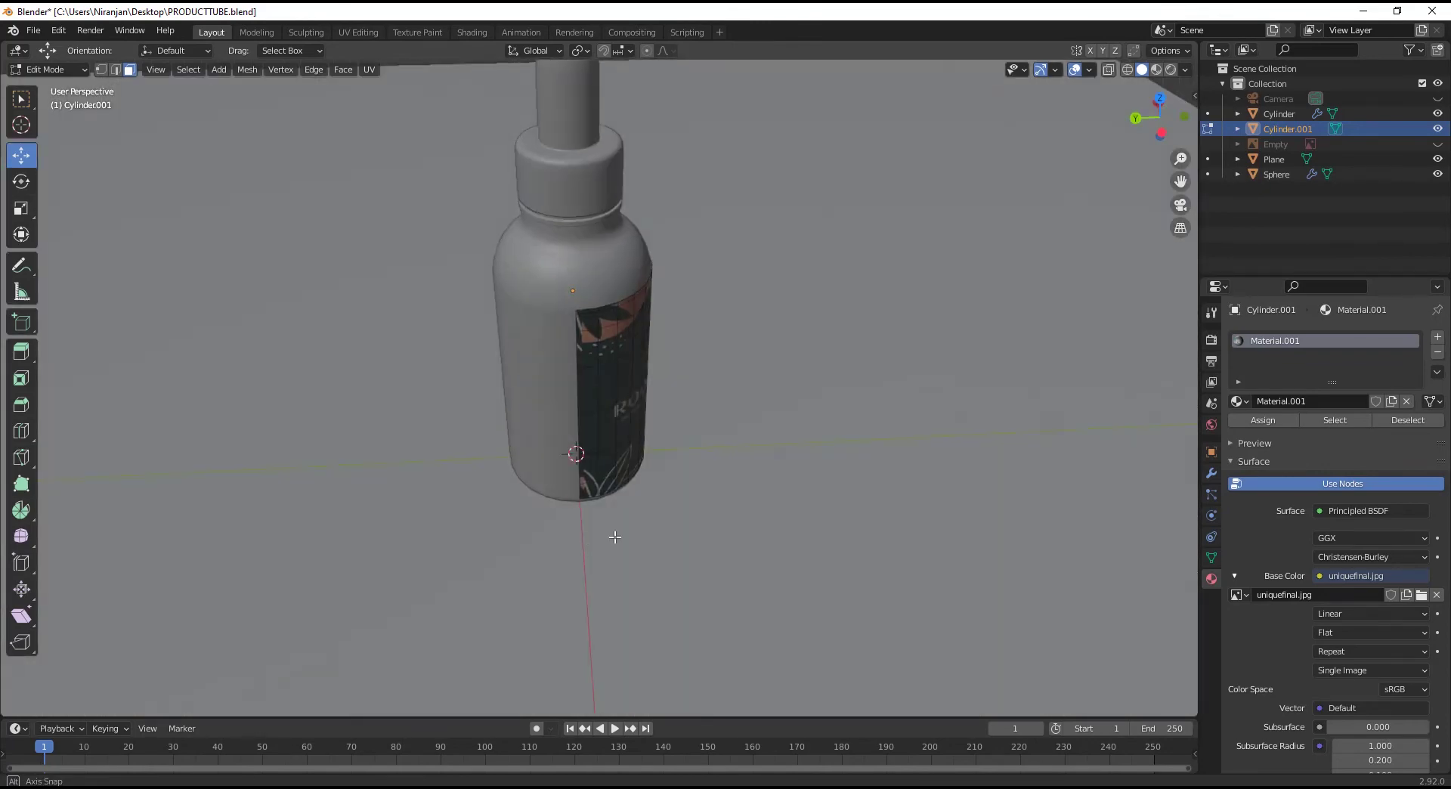
{"action": "middle_click_drag", "start_coordinate": [582, 444], "coordinate": [462, 499]}
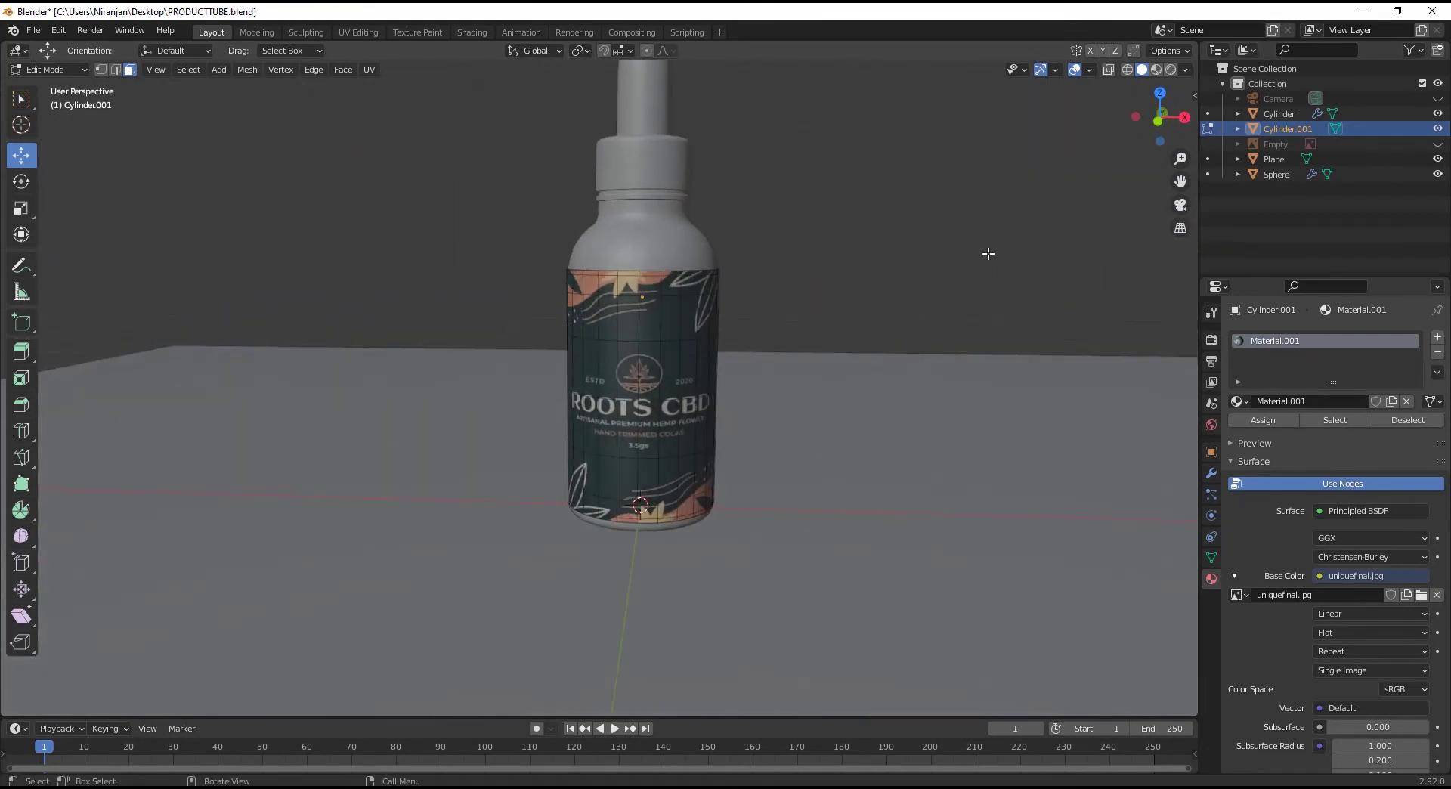
{"action": "key", "text": "Tab"}
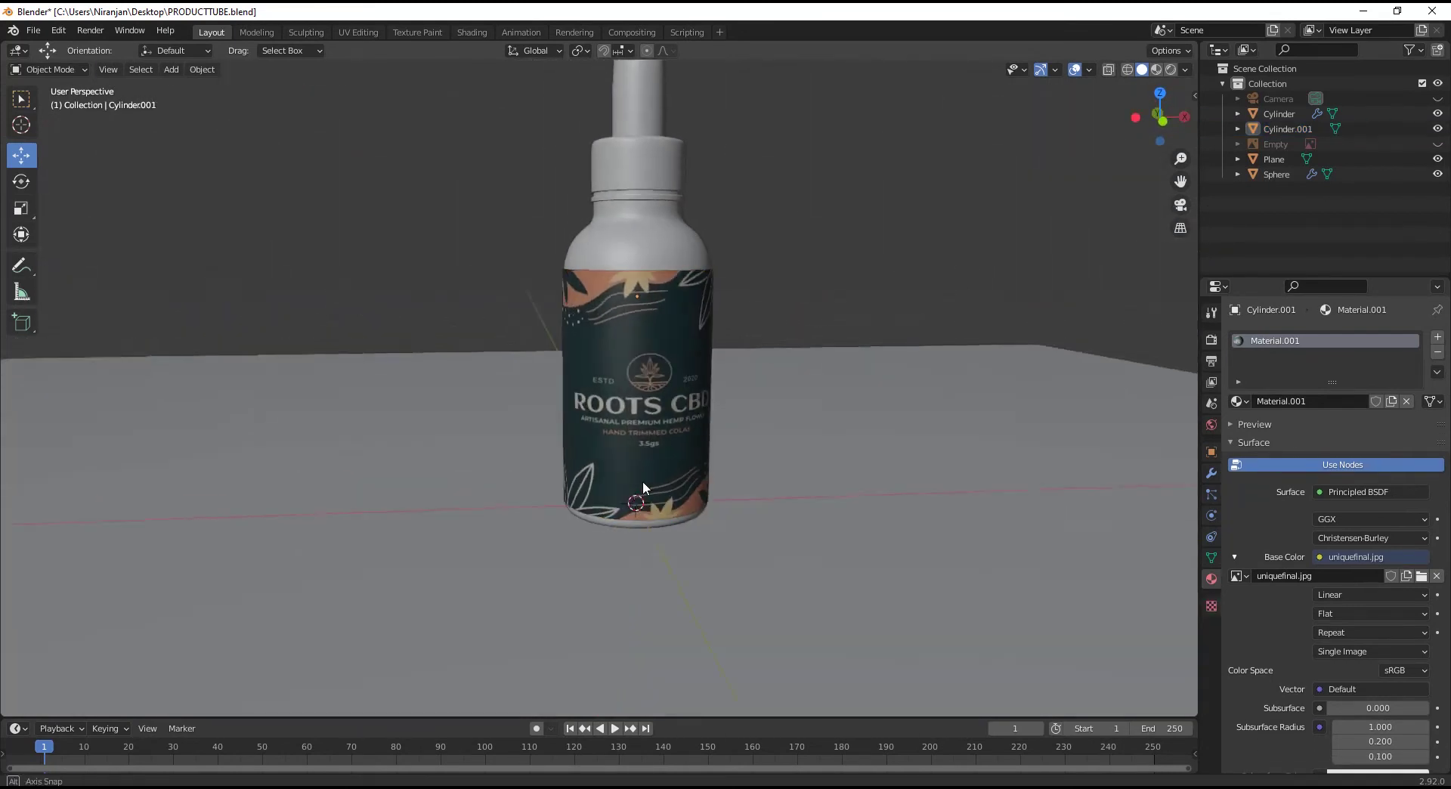
{"action": "middle_click_drag", "start_coordinate": [642, 480], "coordinate": [639, 389]}
{"action": "left_click", "coordinate": [639, 389]}
{"action": "left_click", "coordinate": [790, 339]}
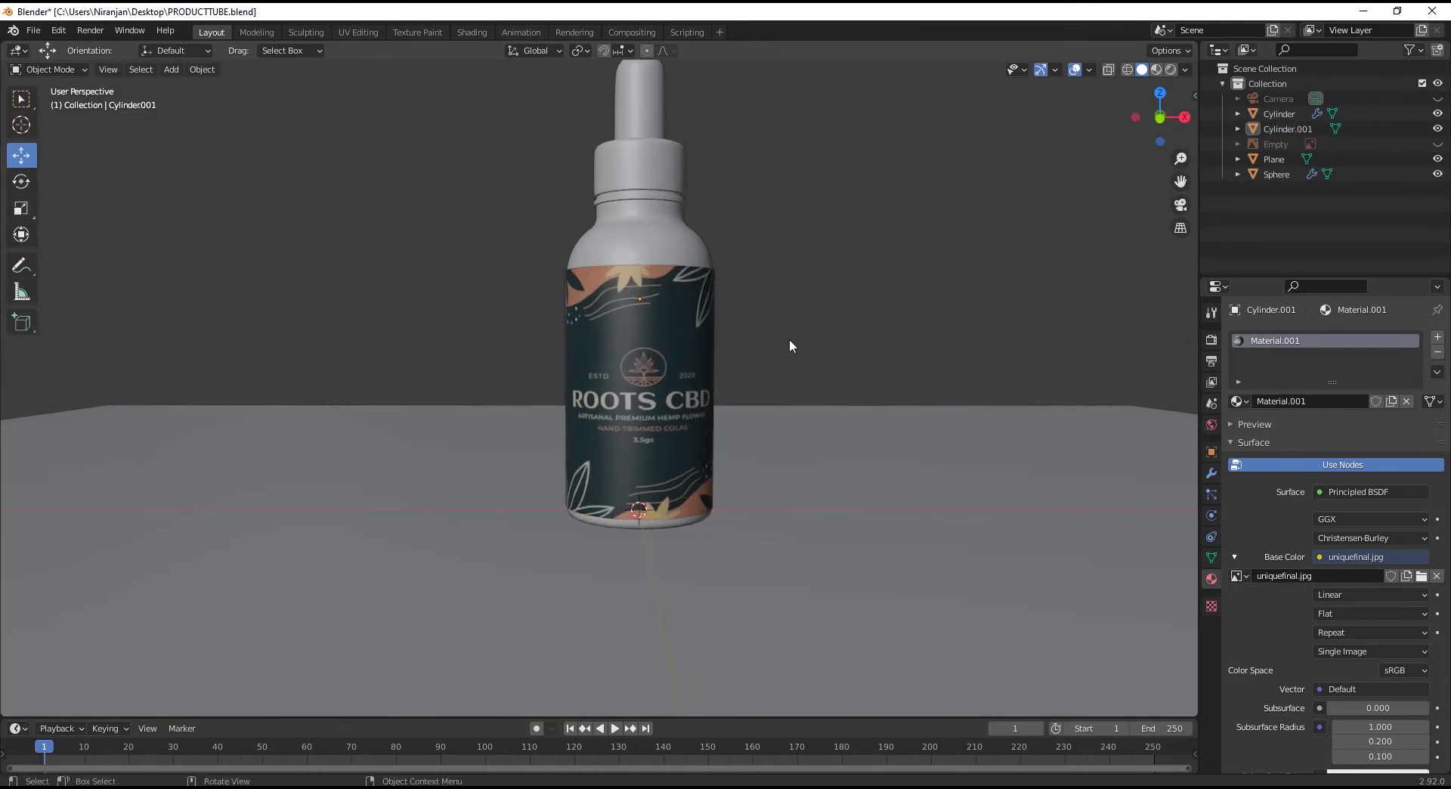
Check the remaining label mesh against the label image in the UV Editing workspace, ending back in the Layout workspace.
{"action": "left_click", "coordinate": [632, 338]}
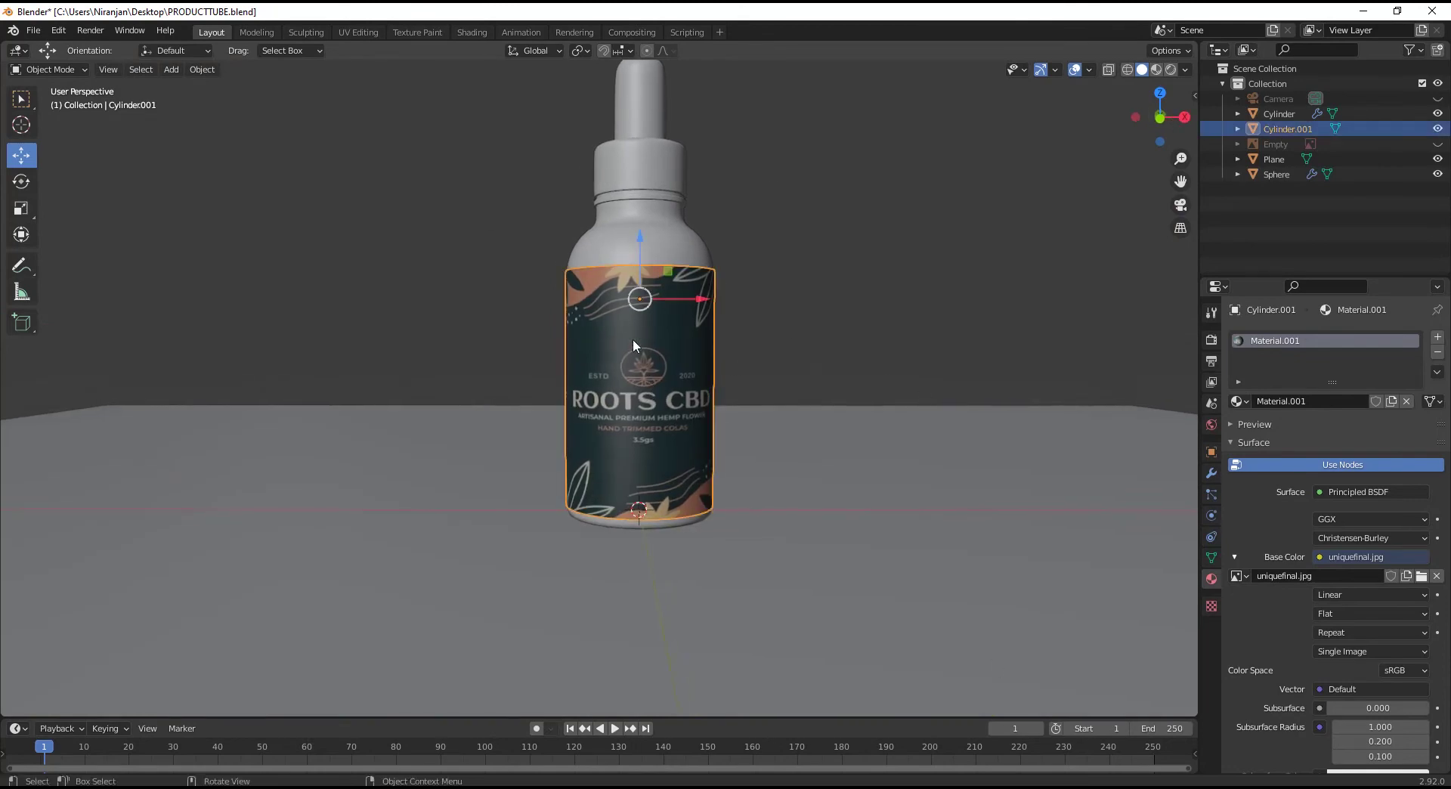
{"action": "left_click", "coordinate": [364, 33]}
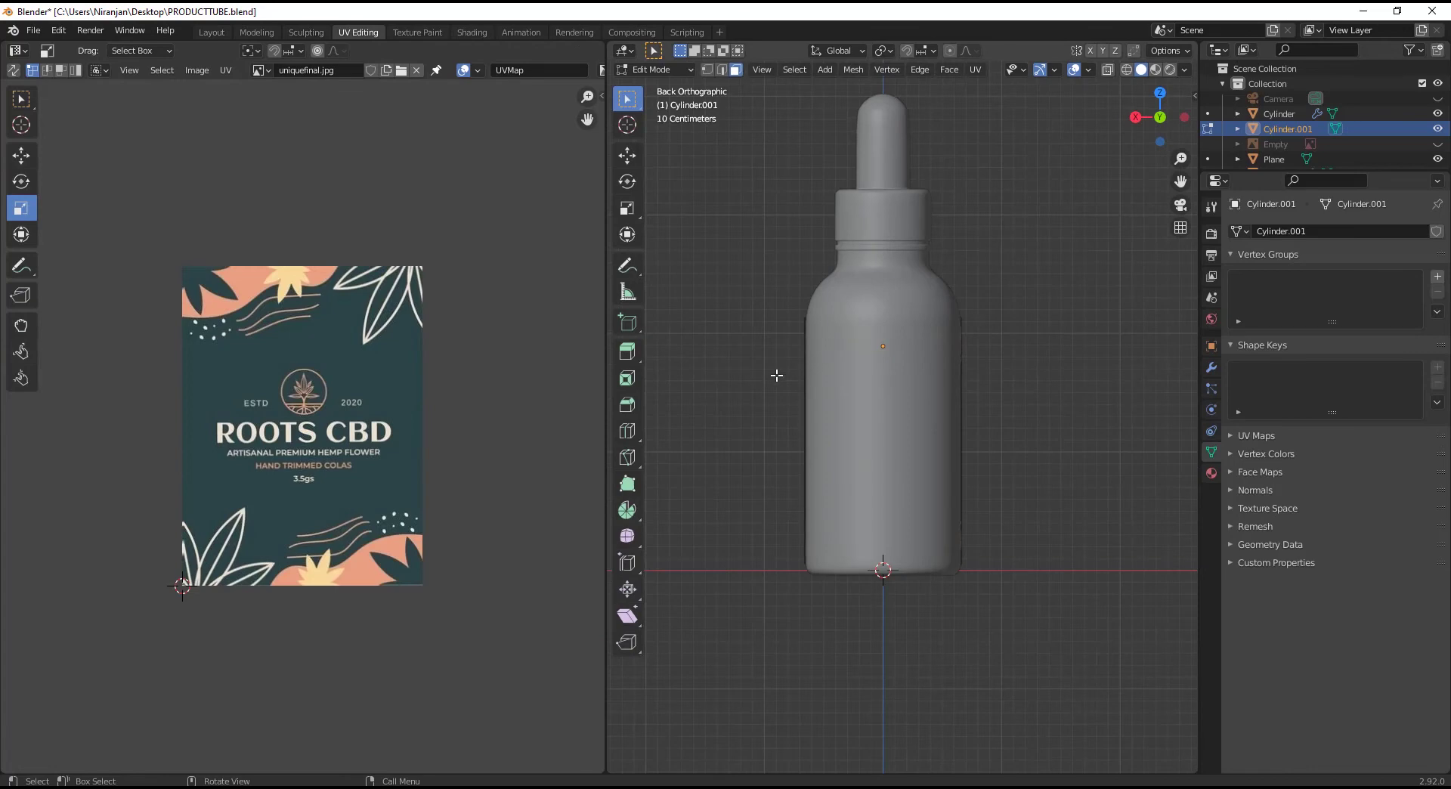
{"action": "key", "text": "a"}
{"action": "middle_click_drag", "start_coordinate": [777, 375], "coordinate": [1127, 388]}
{"action": "key", "text": "Tab"}
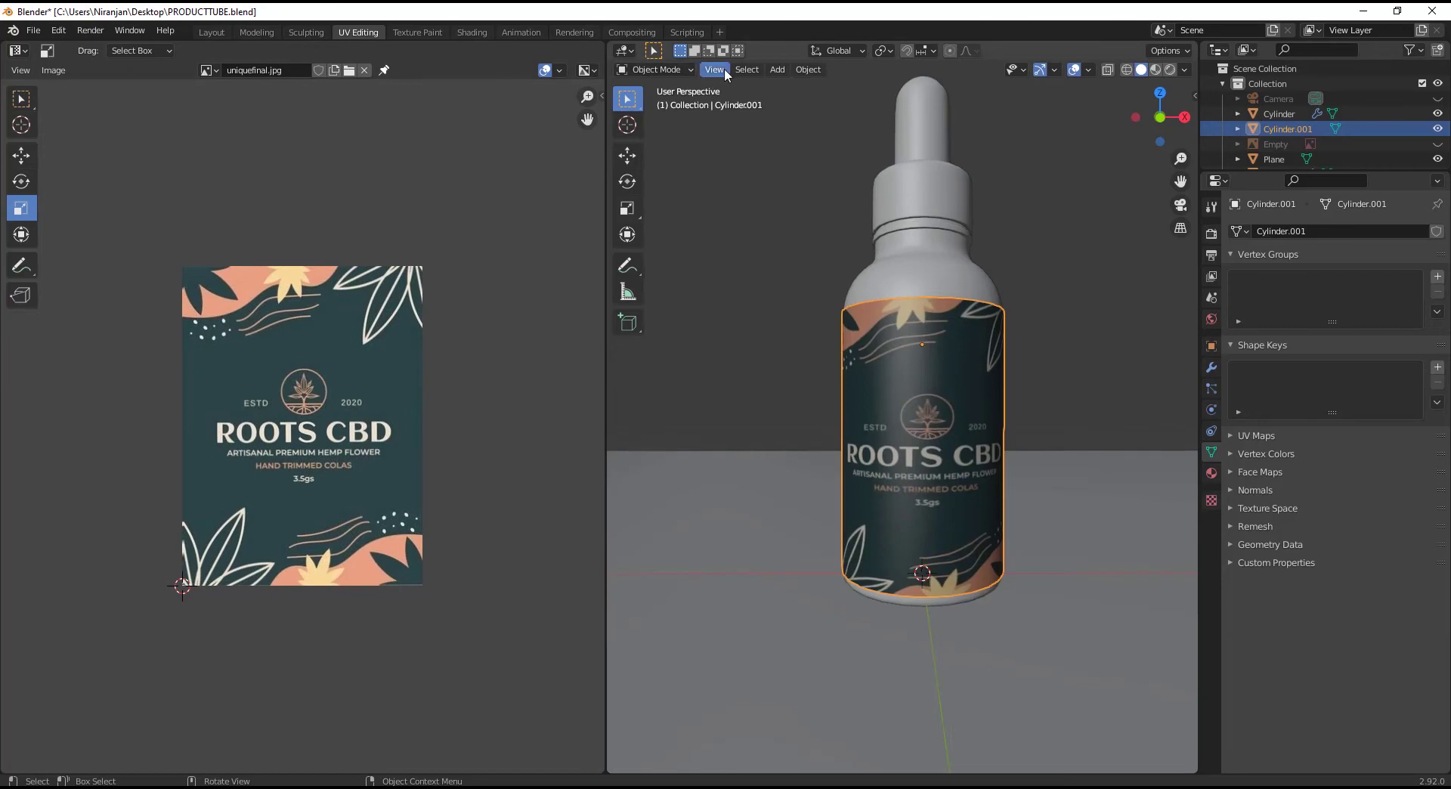
{"action": "left_click", "coordinate": [208, 32]}
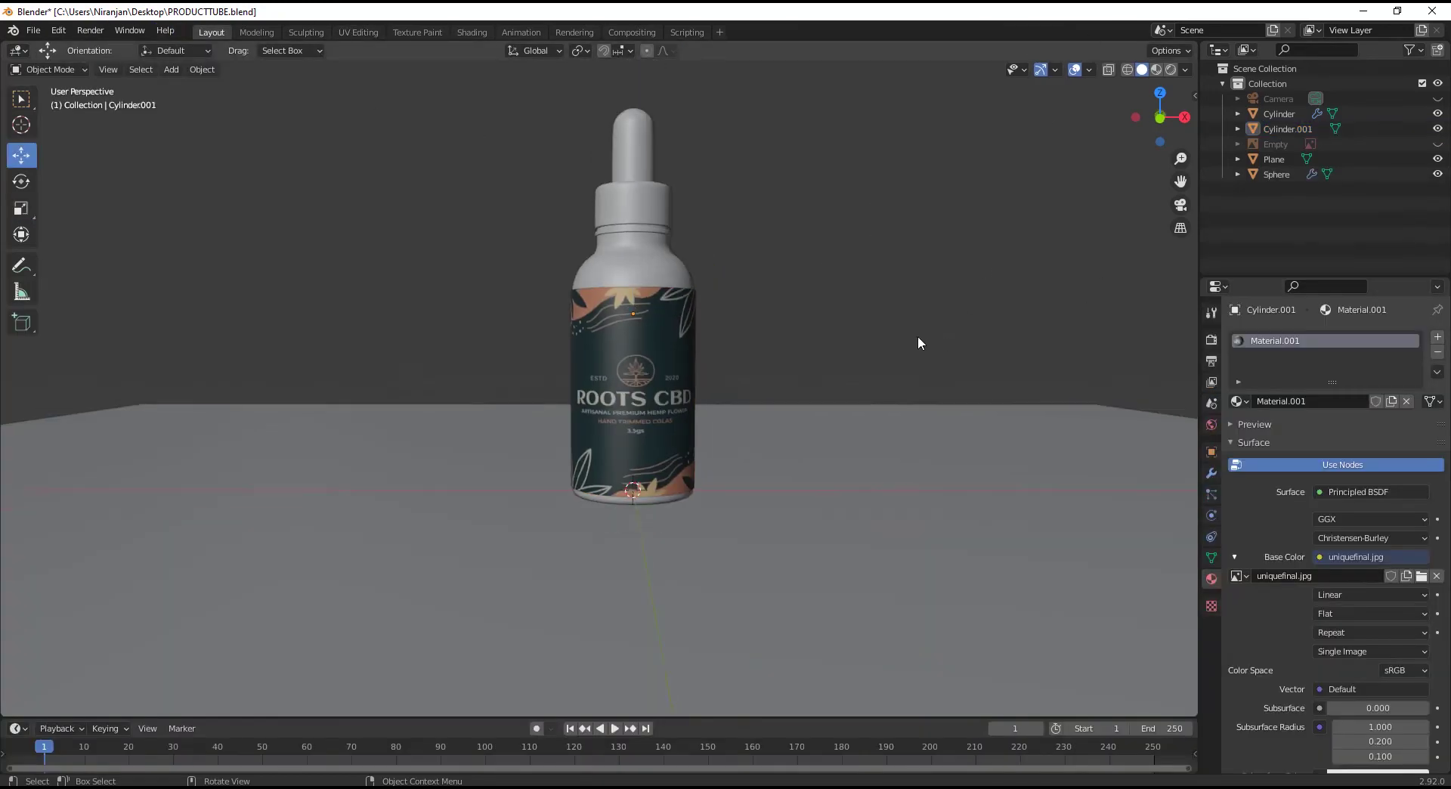
{"action": "middle_click_drag", "start_coordinate": [918, 335], "coordinate": [815, 351]}
Switch the viewport to Material Preview and give the bottle body a new material with a very dark brown base color.
{"action": "left_click", "coordinate": [641, 273]}
{"action": "middle_click_drag", "start_coordinate": [714, 256], "coordinate": [699, 266]}
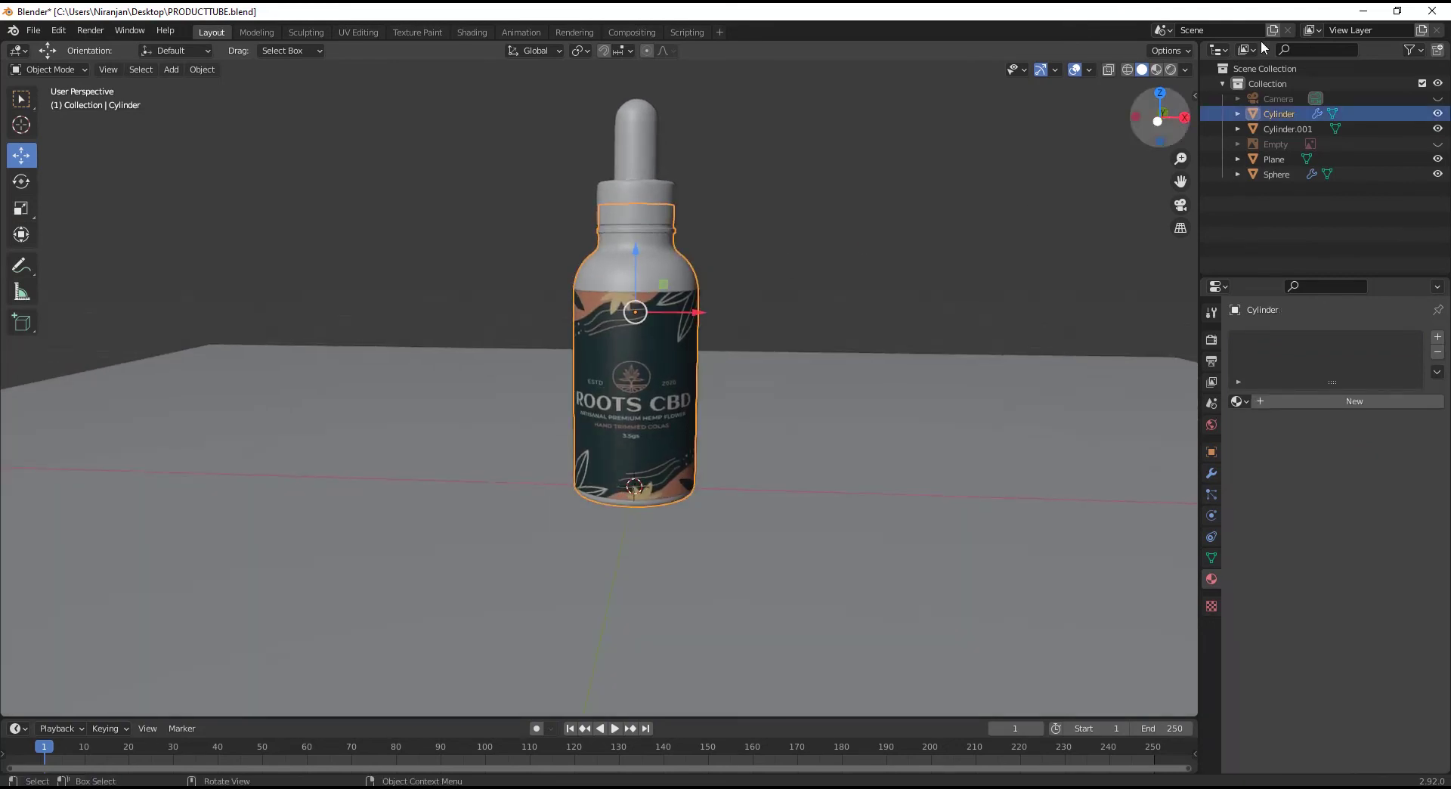
{"action": "left_click", "coordinate": [1156, 71]}
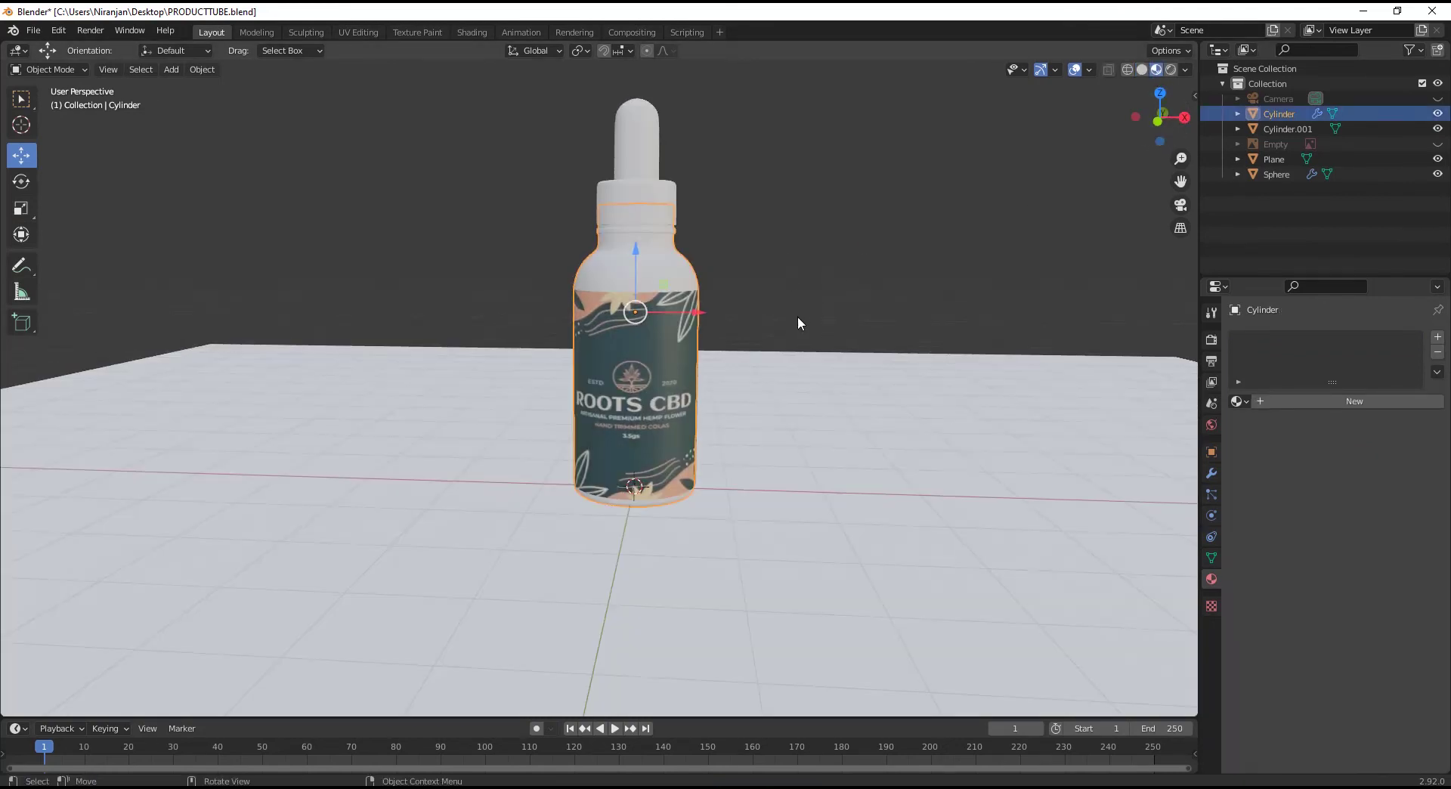
{"action": "middle_click_drag", "start_coordinate": [800, 323], "coordinate": [891, 366]}
{"action": "left_click", "coordinate": [1314, 400]}
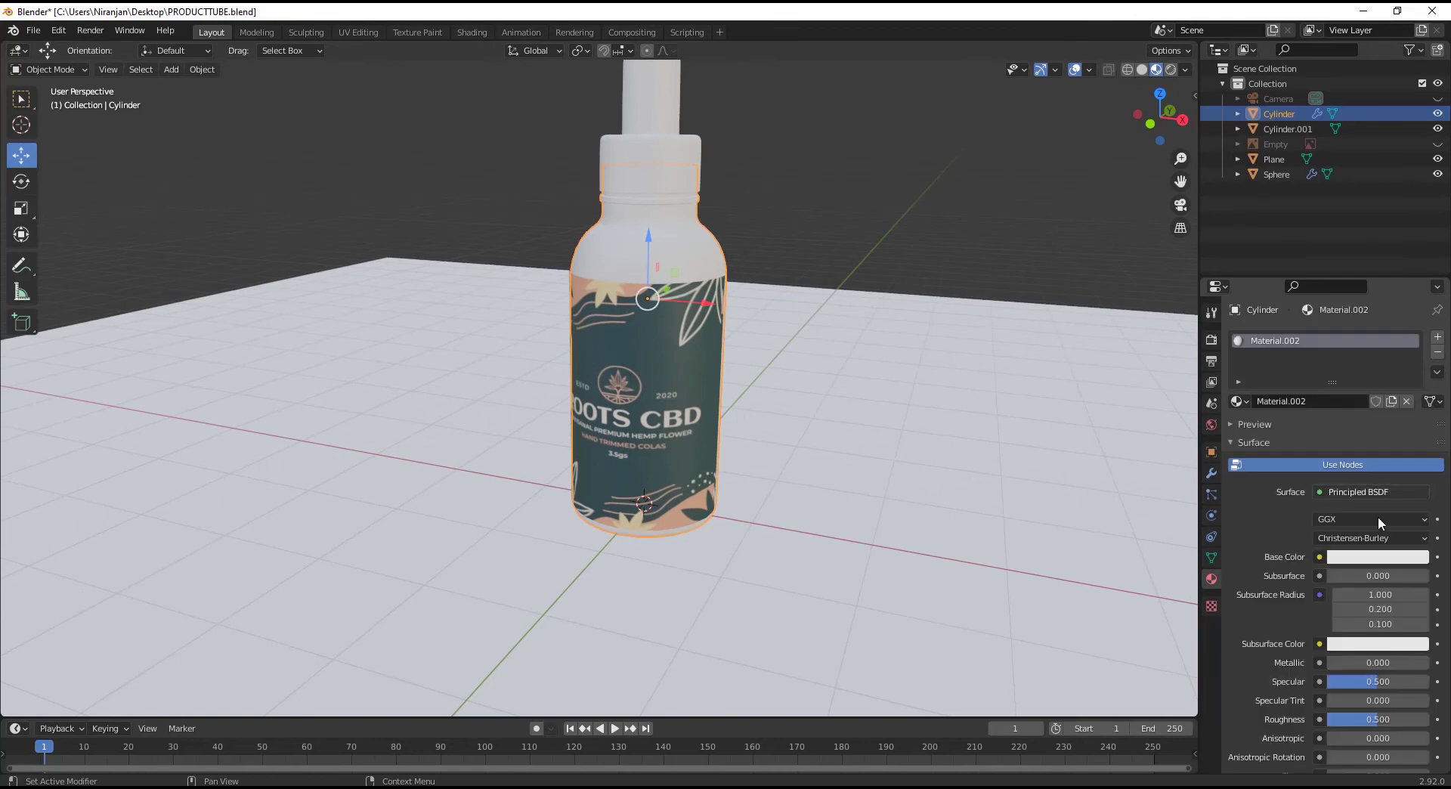
{"action": "left_click", "coordinate": [1387, 560]}
{"action": "scroll", "coordinate": [1382, 419], "scroll_direction": "down", "scroll_amount": 15}
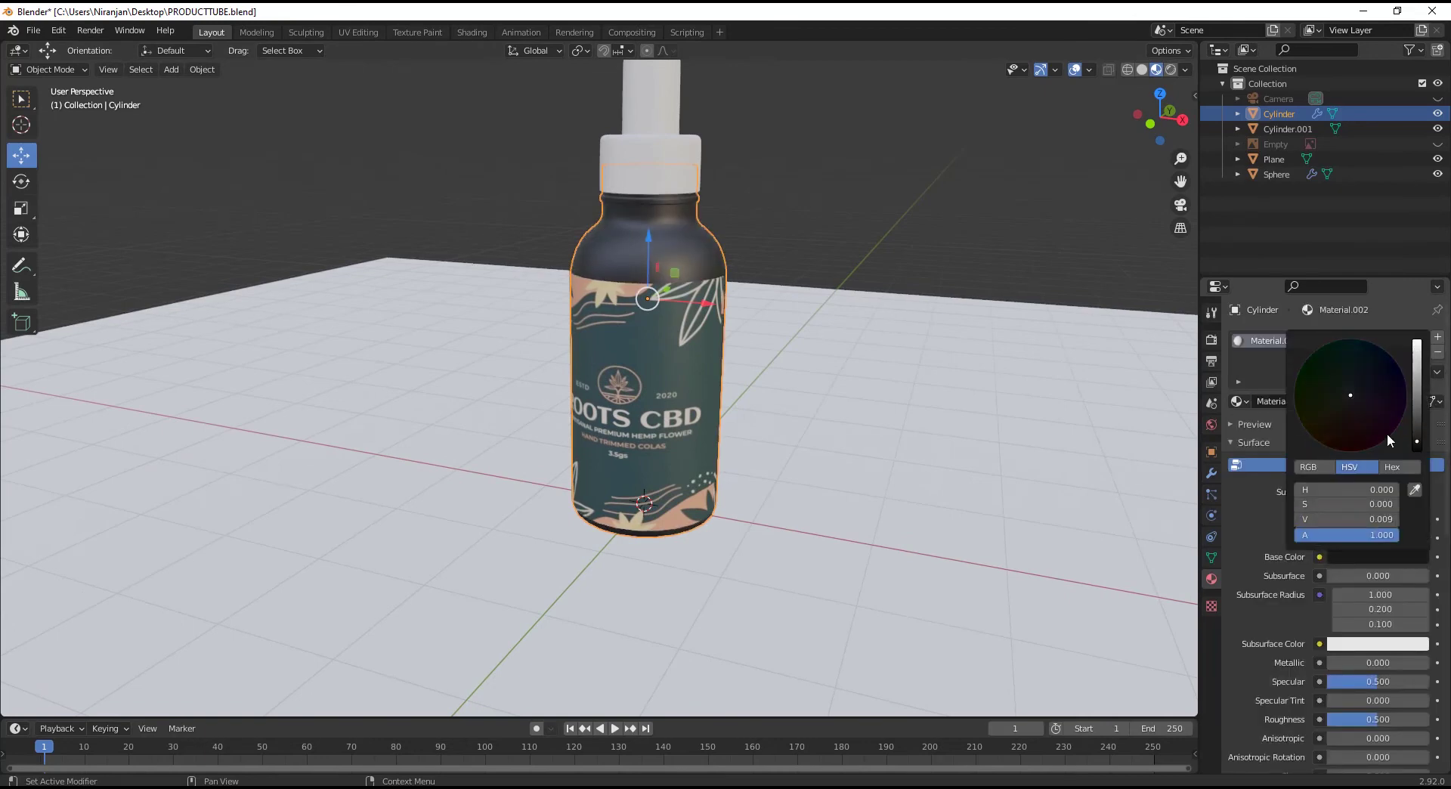
{"action": "mouse_move", "coordinate": [1417, 433]}
{"action": "left_mouse_down"}
{"action": "mouse_move", "coordinate": [1416, 390]}
{"action": "mouse_move", "coordinate": [1417, 431]}
{"action": "left_mouse_up"}
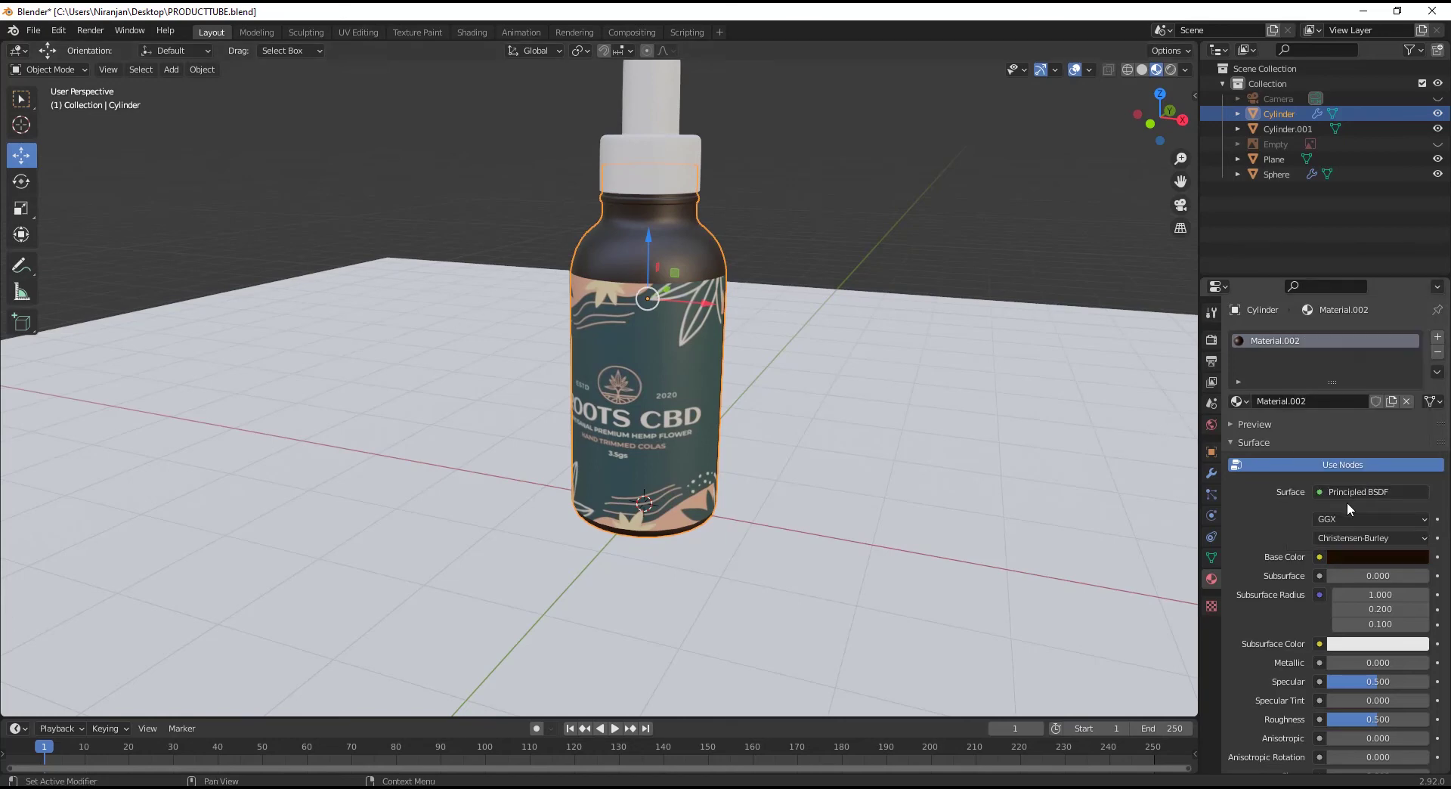
{"action": "scroll", "coordinate": [561, 178], "scroll_direction": "down", "scroll_amount": 1}
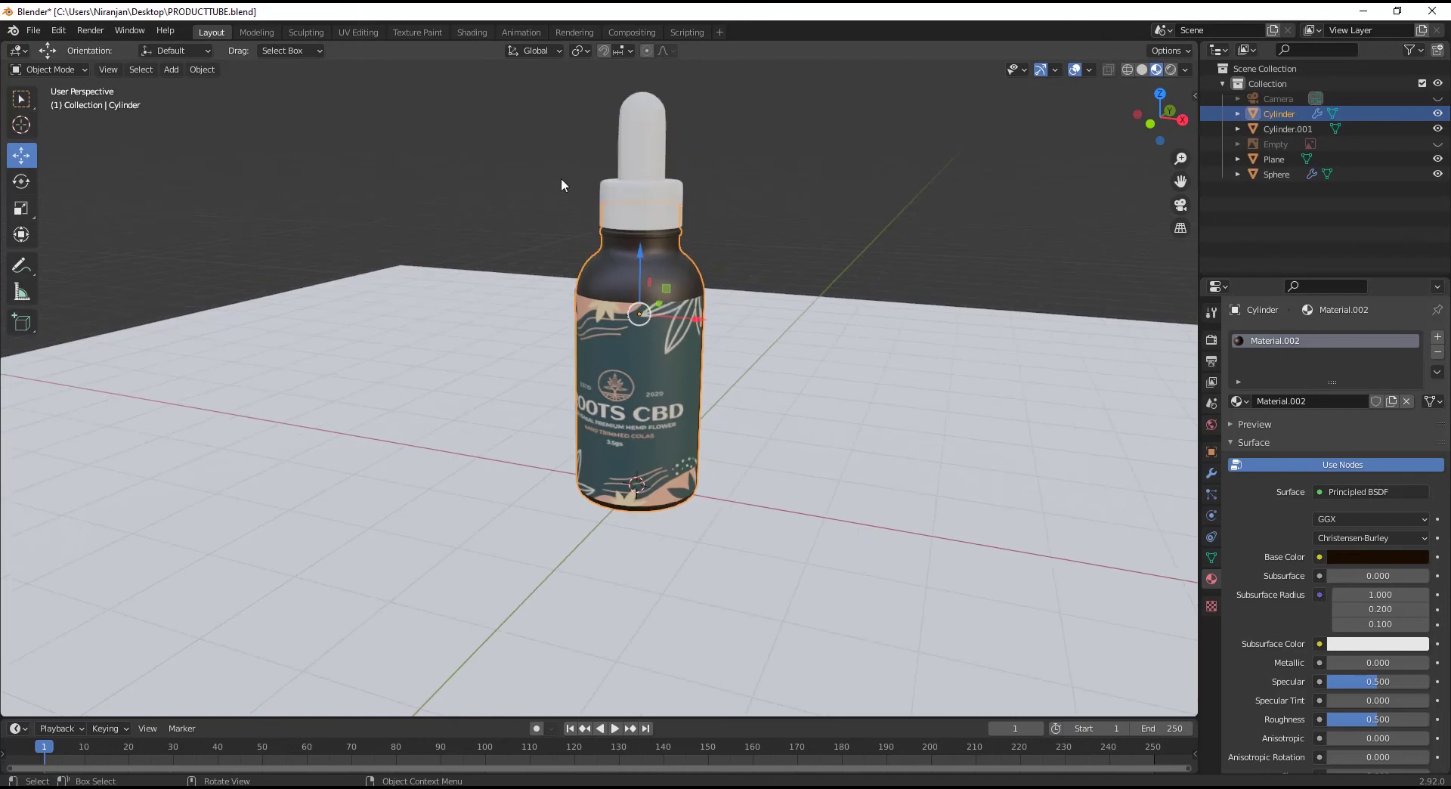
Give the dropper cap a new material with a dark bluish-grey base color, metallic 0.199 and roughness 0.419.
{"action": "left_click", "coordinate": [635, 168]}
{"action": "left_click", "coordinate": [1318, 403]}
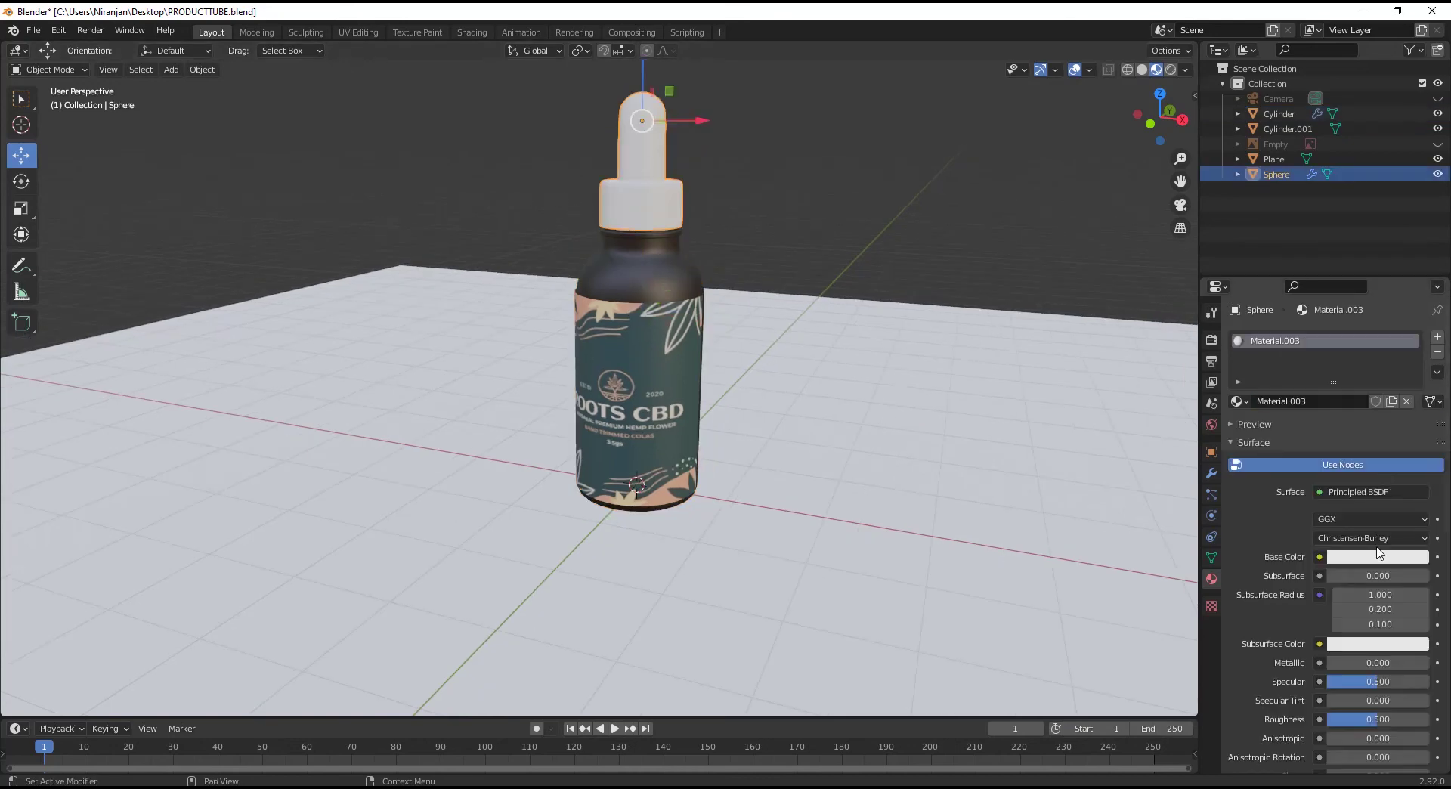
{"action": "left_click", "coordinate": [1379, 557]}
{"action": "left_click", "coordinate": [1417, 403]}
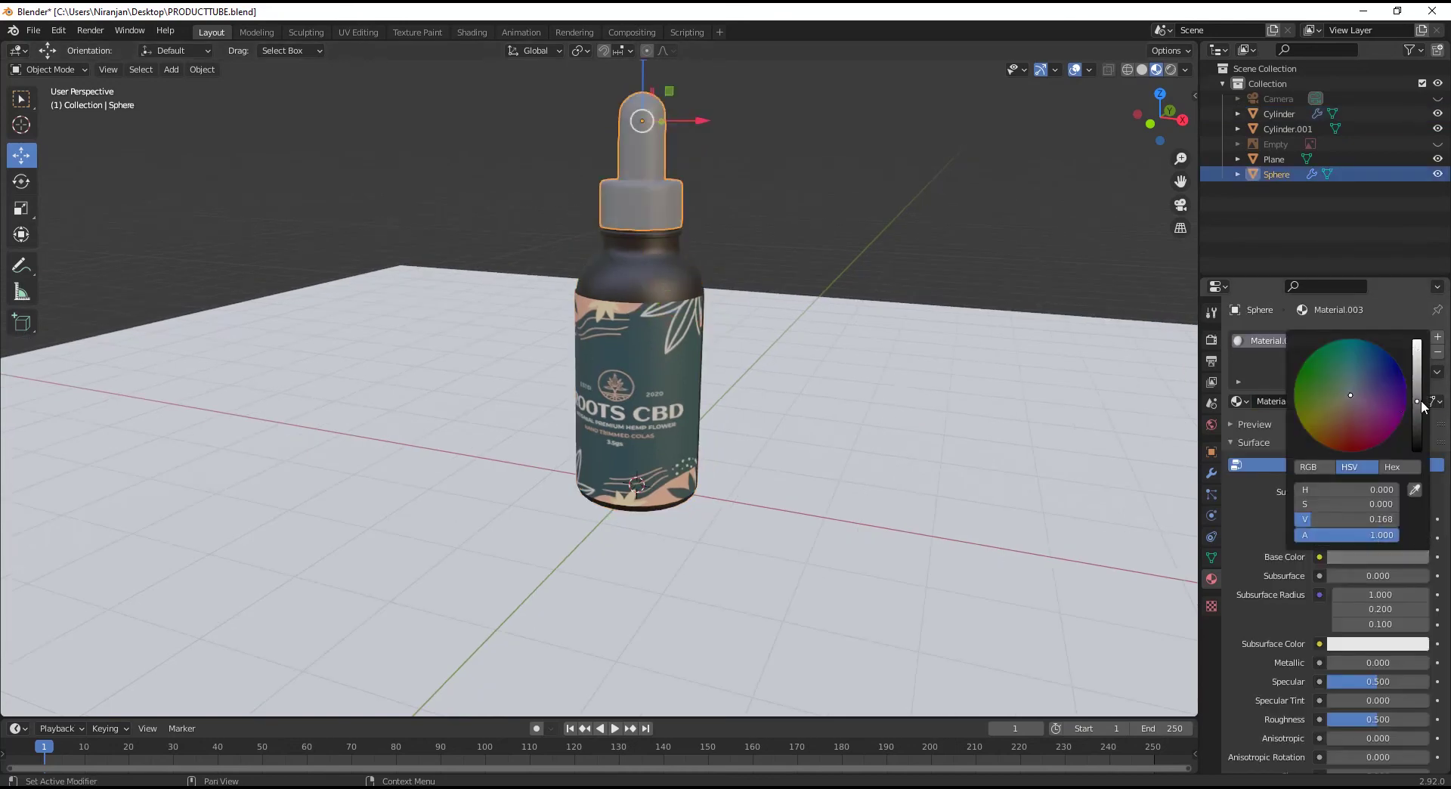
{"action": "left_click", "coordinate": [1354, 390]}
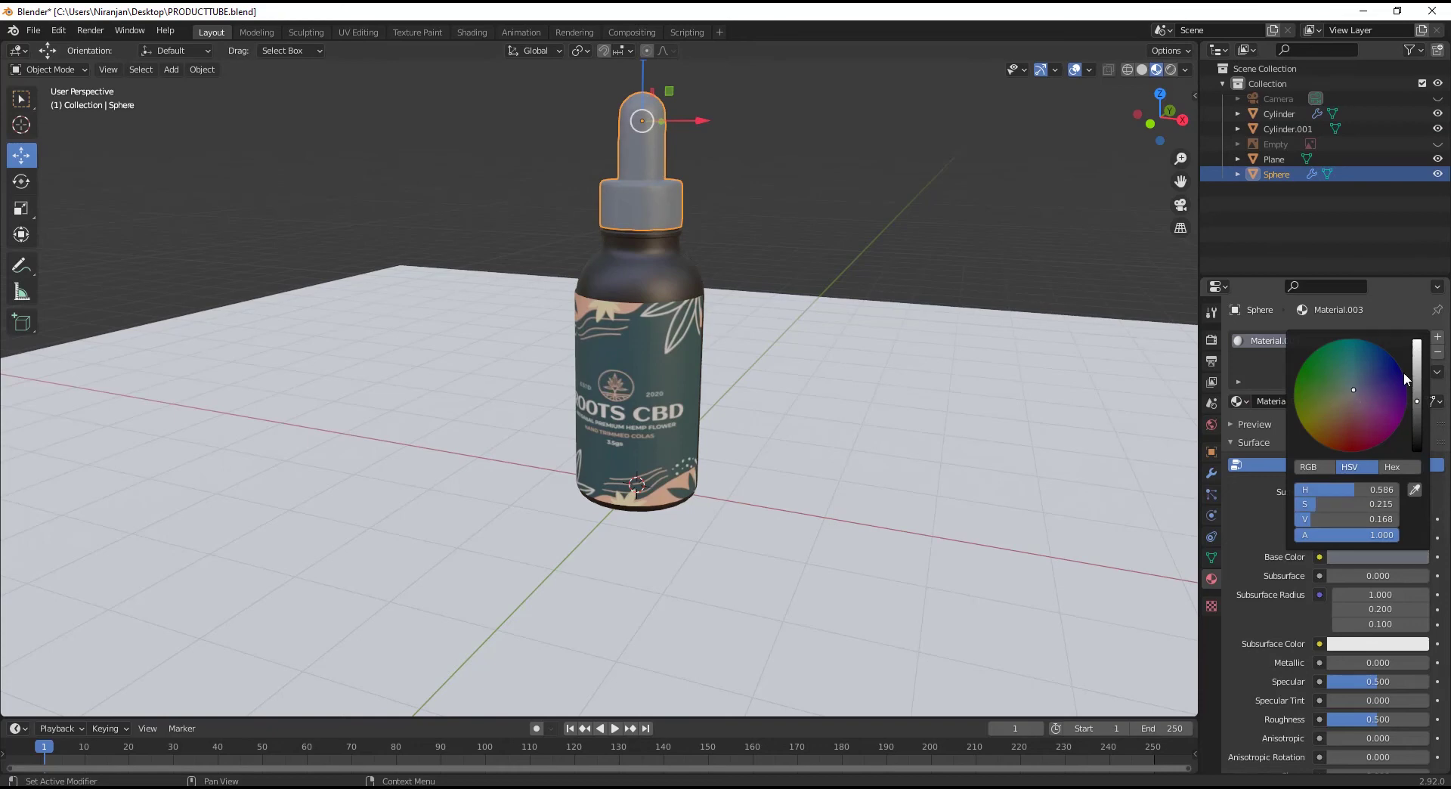
{"action": "left_click_drag", "start_coordinate": [1418, 406], "coordinate": [1417, 409]}
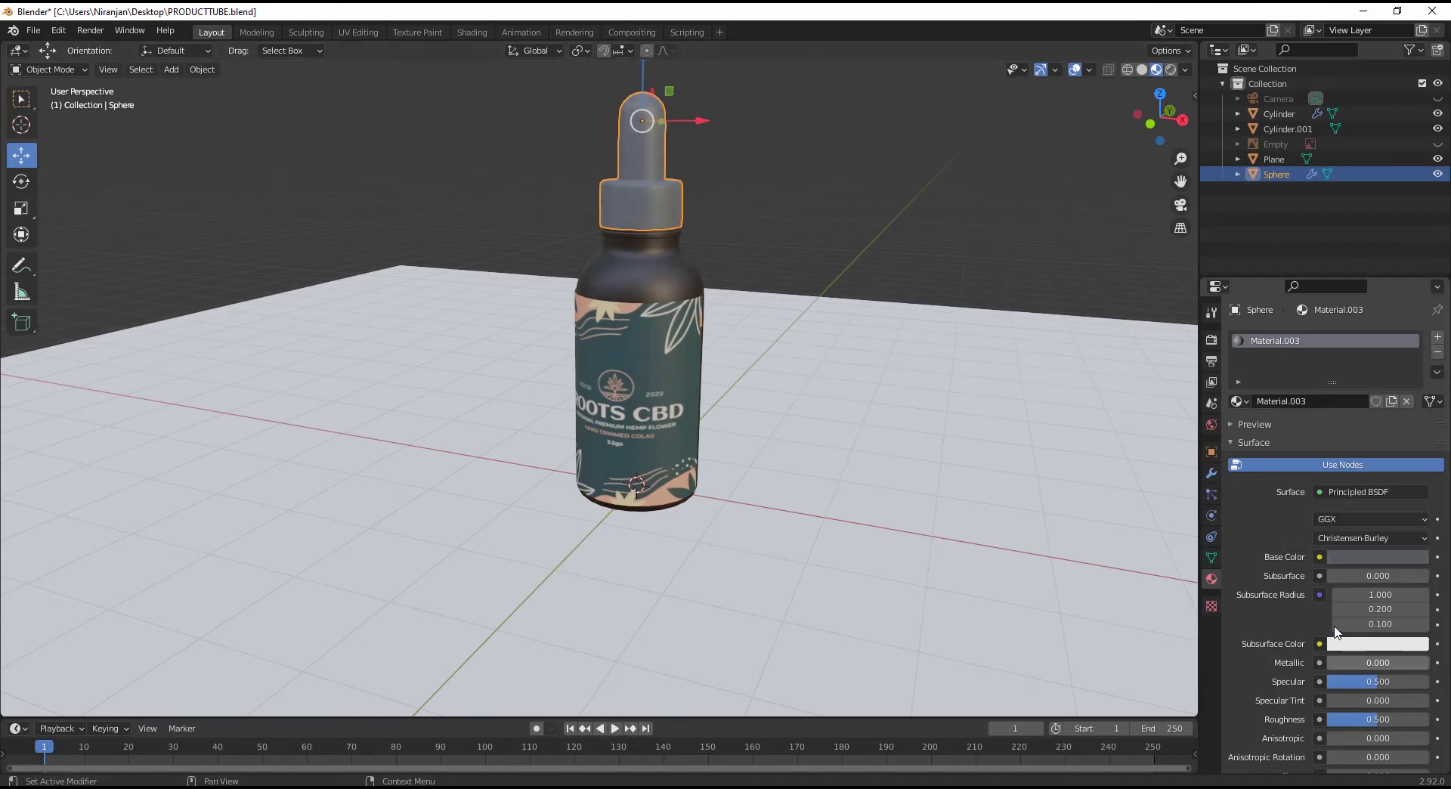
{"action": "left_click_drag", "start_coordinate": [1337, 664], "coordinate": [1344, 664]}
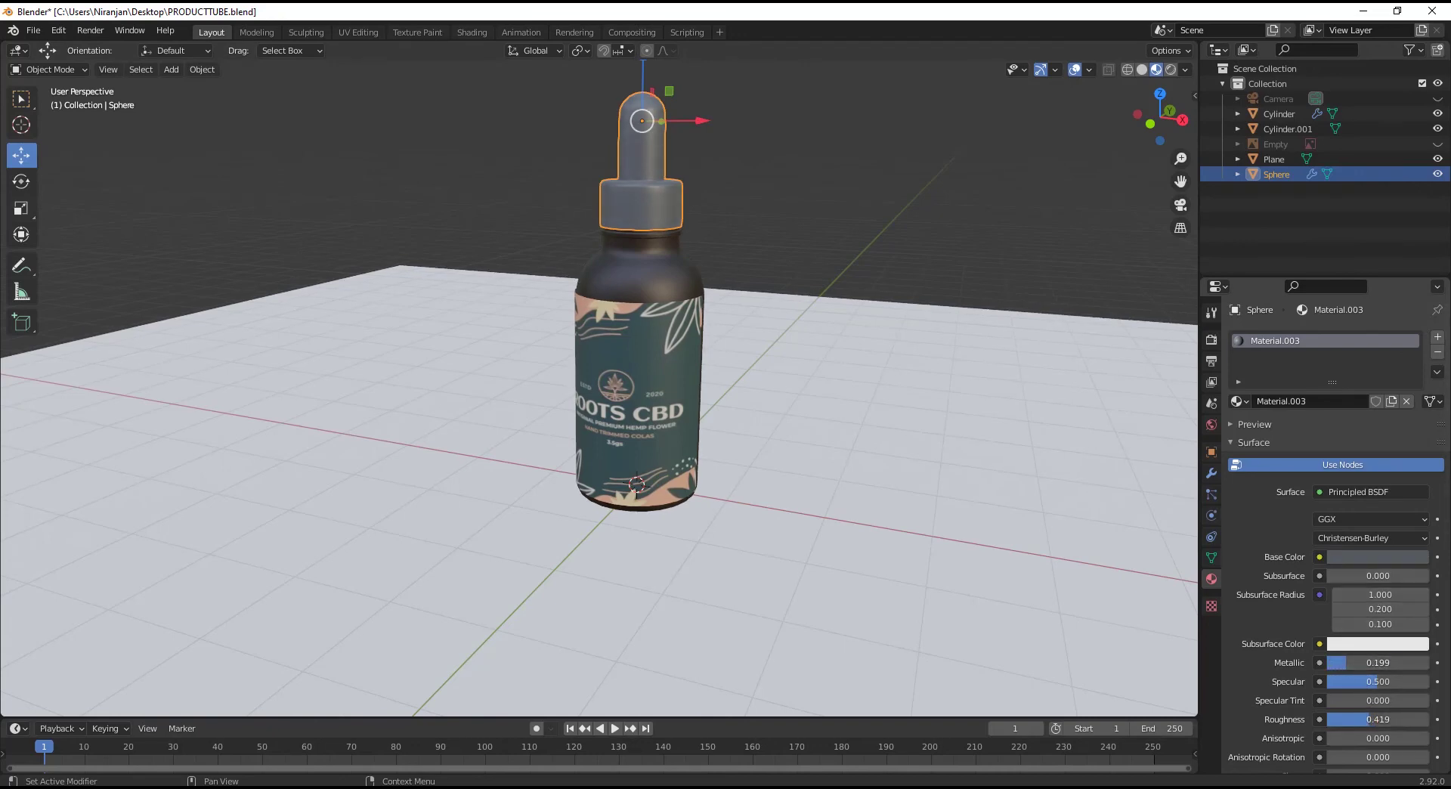
Lower the roughness of the bottle body's dark brown material to 0.147 for a glossy finish.
{"action": "left_click", "coordinate": [635, 272]}
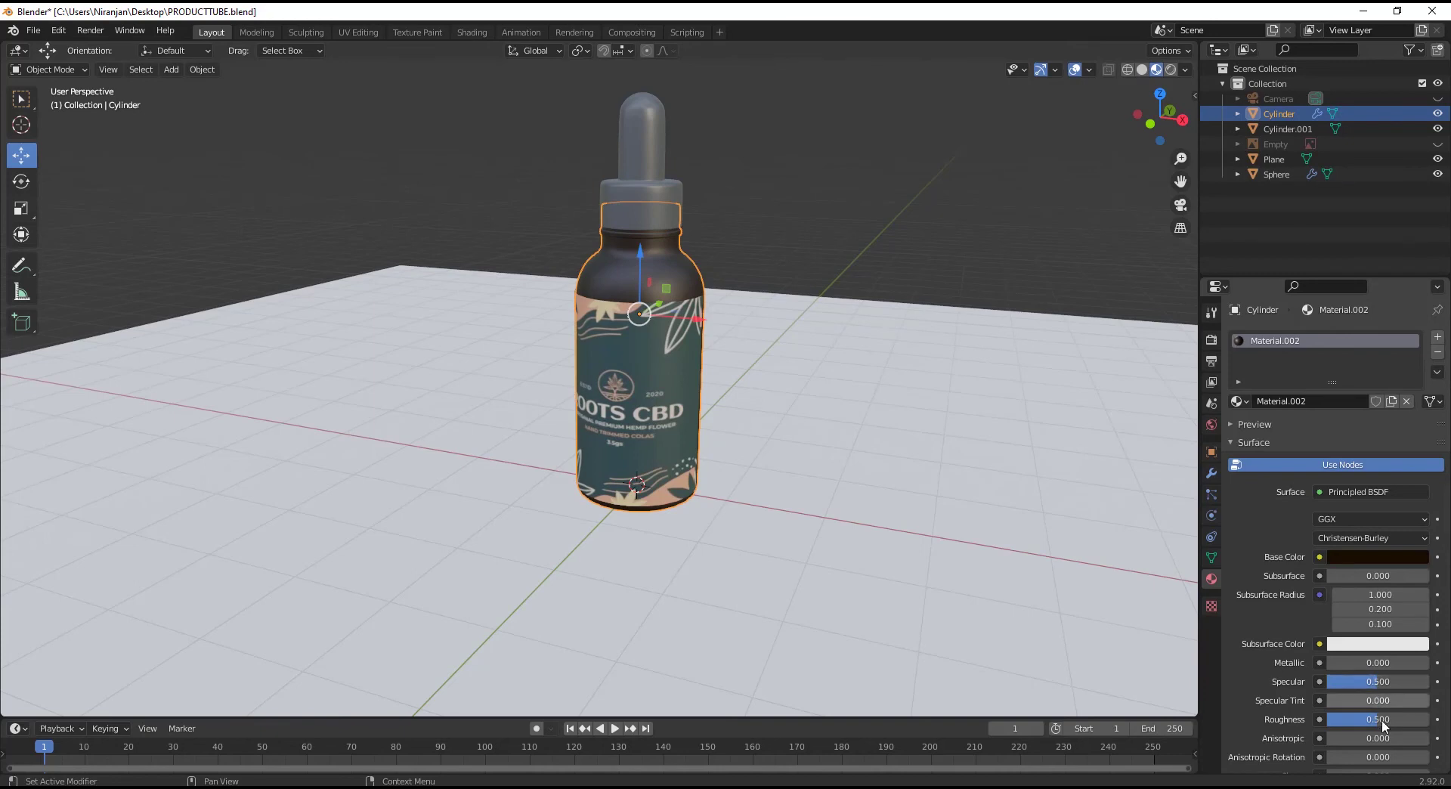
{"action": "left_click_drag", "start_coordinate": [1382, 720], "coordinate": [1353, 719]}
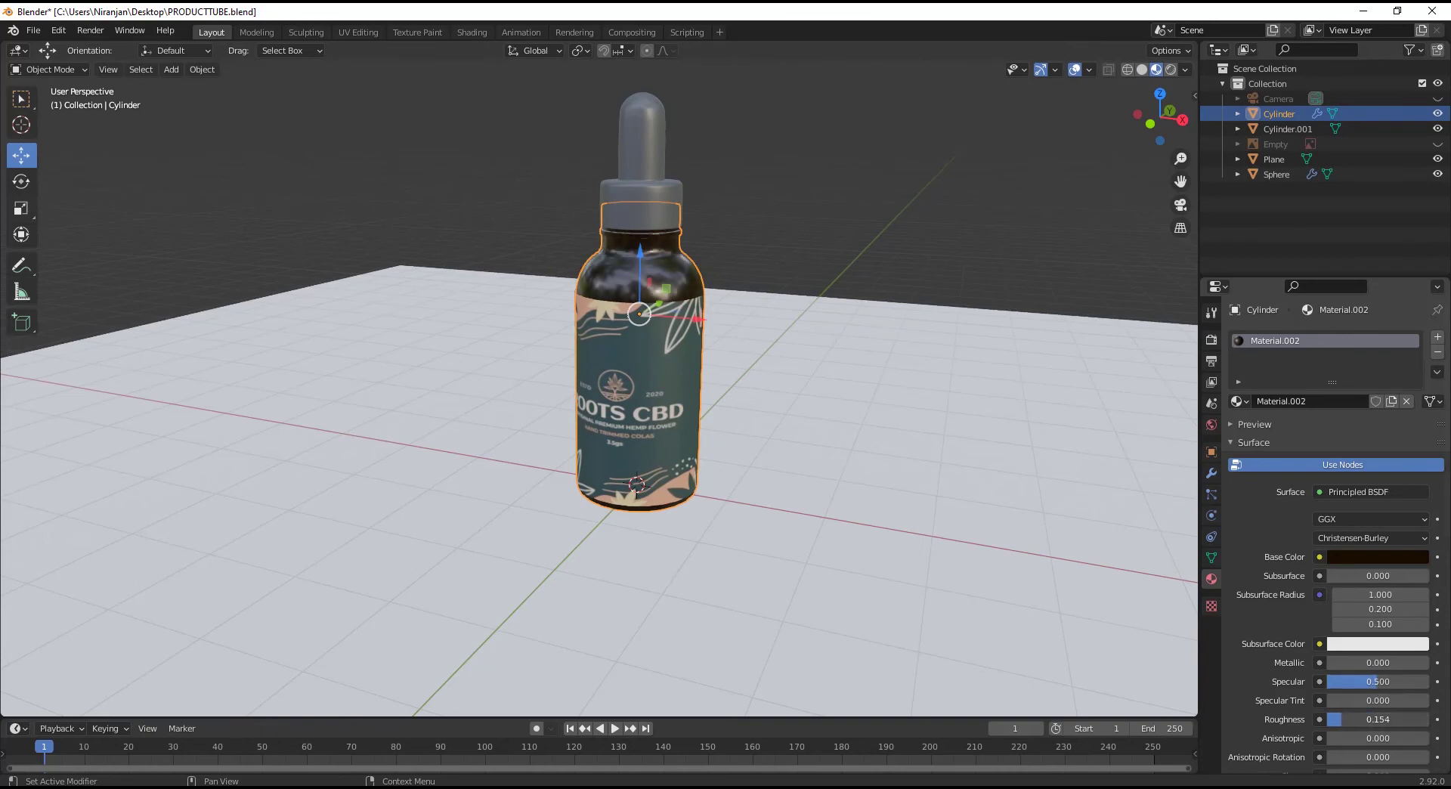
{"action": "left_click", "coordinate": [849, 230]}
{"action": "middle_click_drag", "start_coordinate": [849, 230], "coordinate": [890, 318]}
{"action": "scroll", "coordinate": [725, 414], "scroll_direction": "up", "scroll_amount": 4}
{"action": "scroll", "coordinate": [688, 415], "scroll_direction": "down", "scroll_amount": 1}
{"action": "scroll", "coordinate": [785, 410], "scroll_direction": "up", "scroll_amount": 1}
{"action": "scroll", "coordinate": [801, 408], "scroll_direction": "down", "scroll_amount": 4}
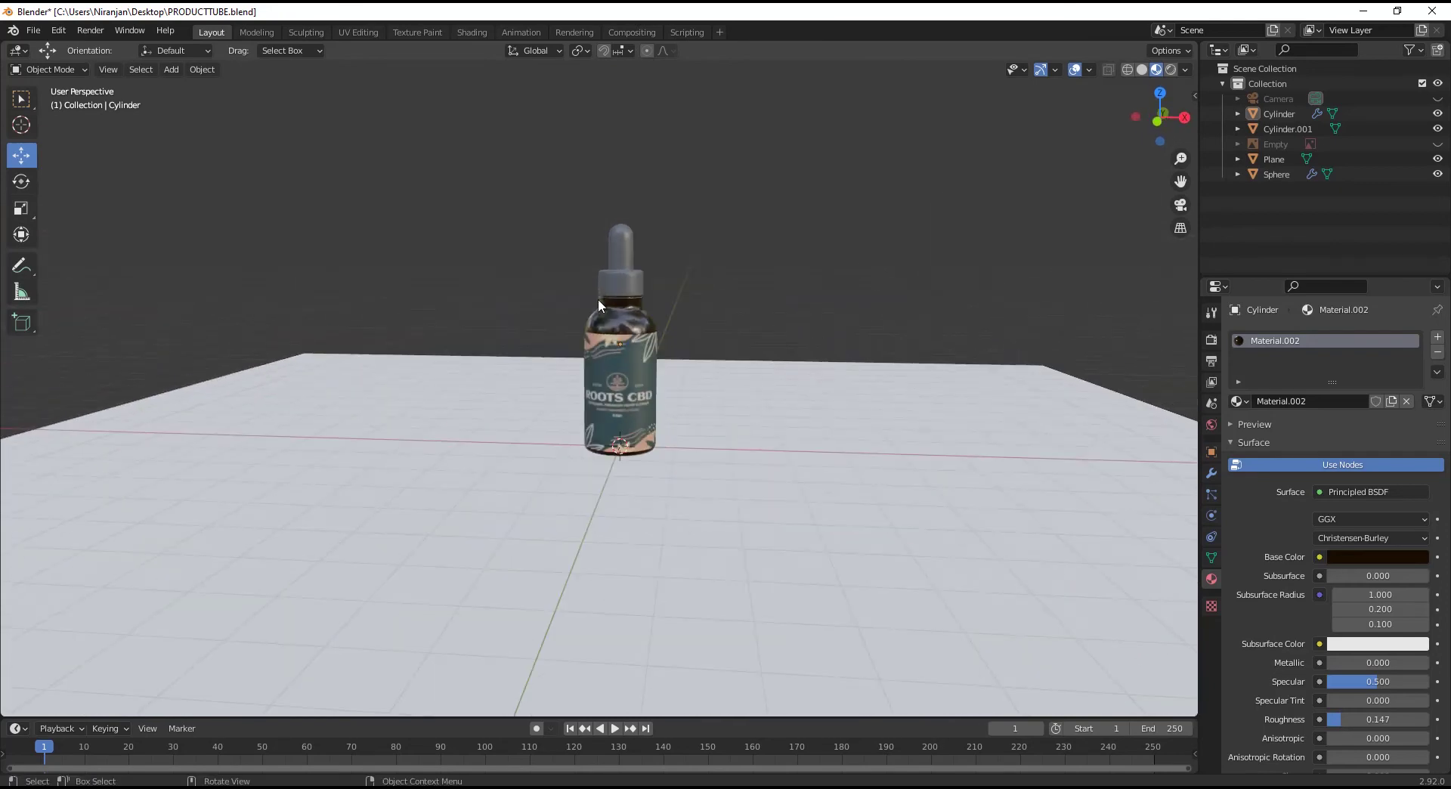
{"action": "middle_click_drag", "start_coordinate": [855, 462], "coordinate": [899, 99]}
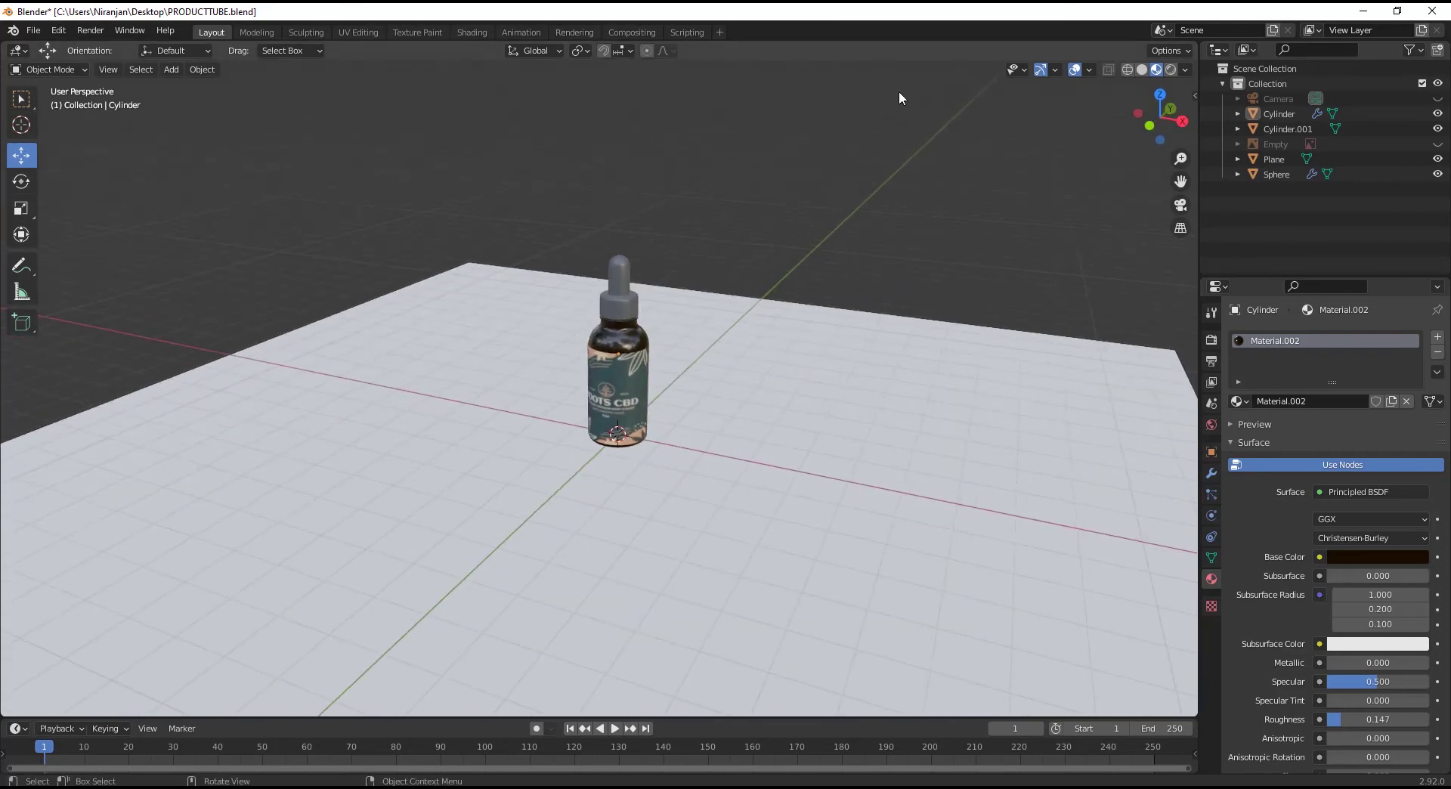
Switch the viewport to Rendered shading and assign an Environment Texture to the world background color.
{"action": "left_click", "coordinate": [1171, 70]}
{"action": "middle_click_drag", "start_coordinate": [558, 390], "coordinate": [610, 387]}
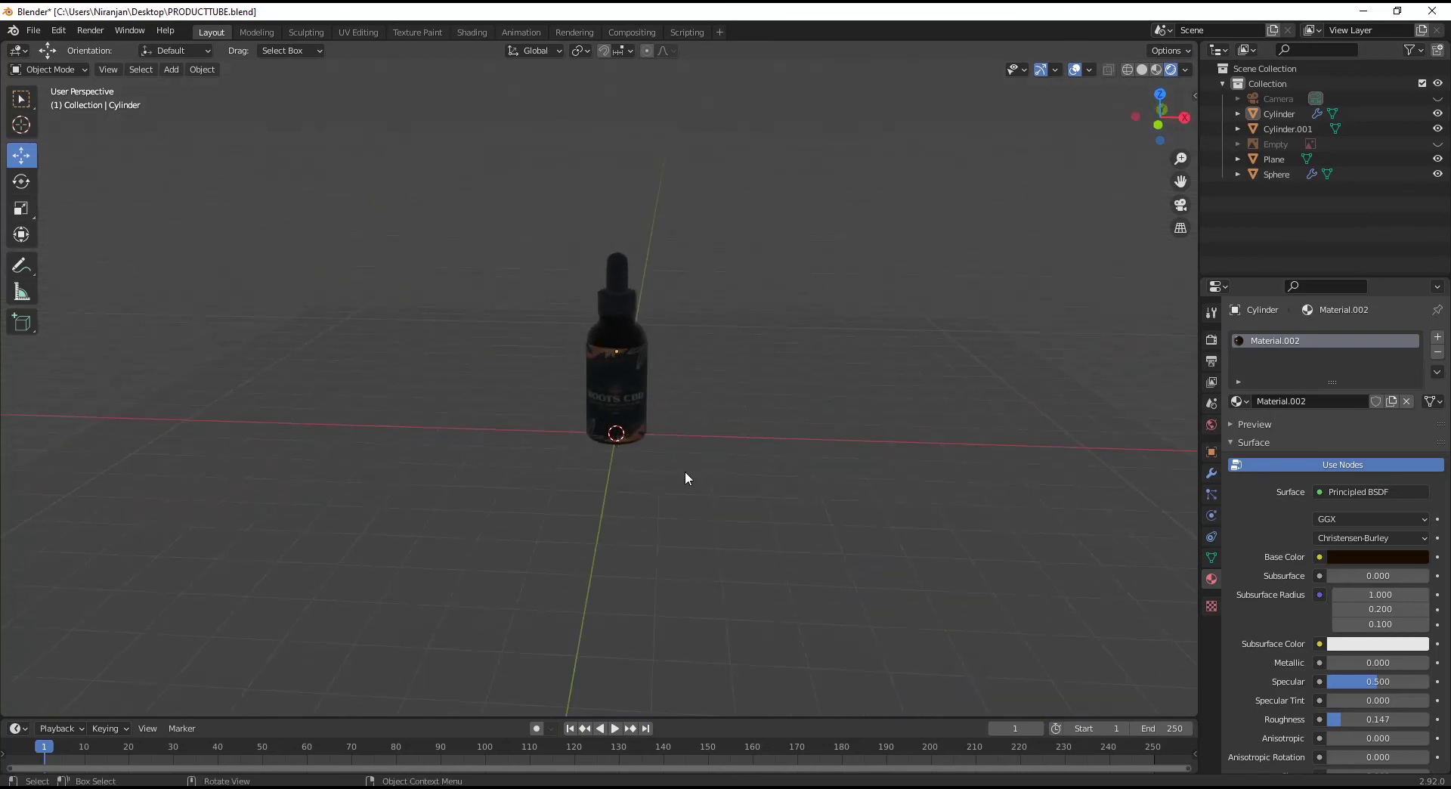
{"action": "left_click", "coordinate": [1211, 425]}
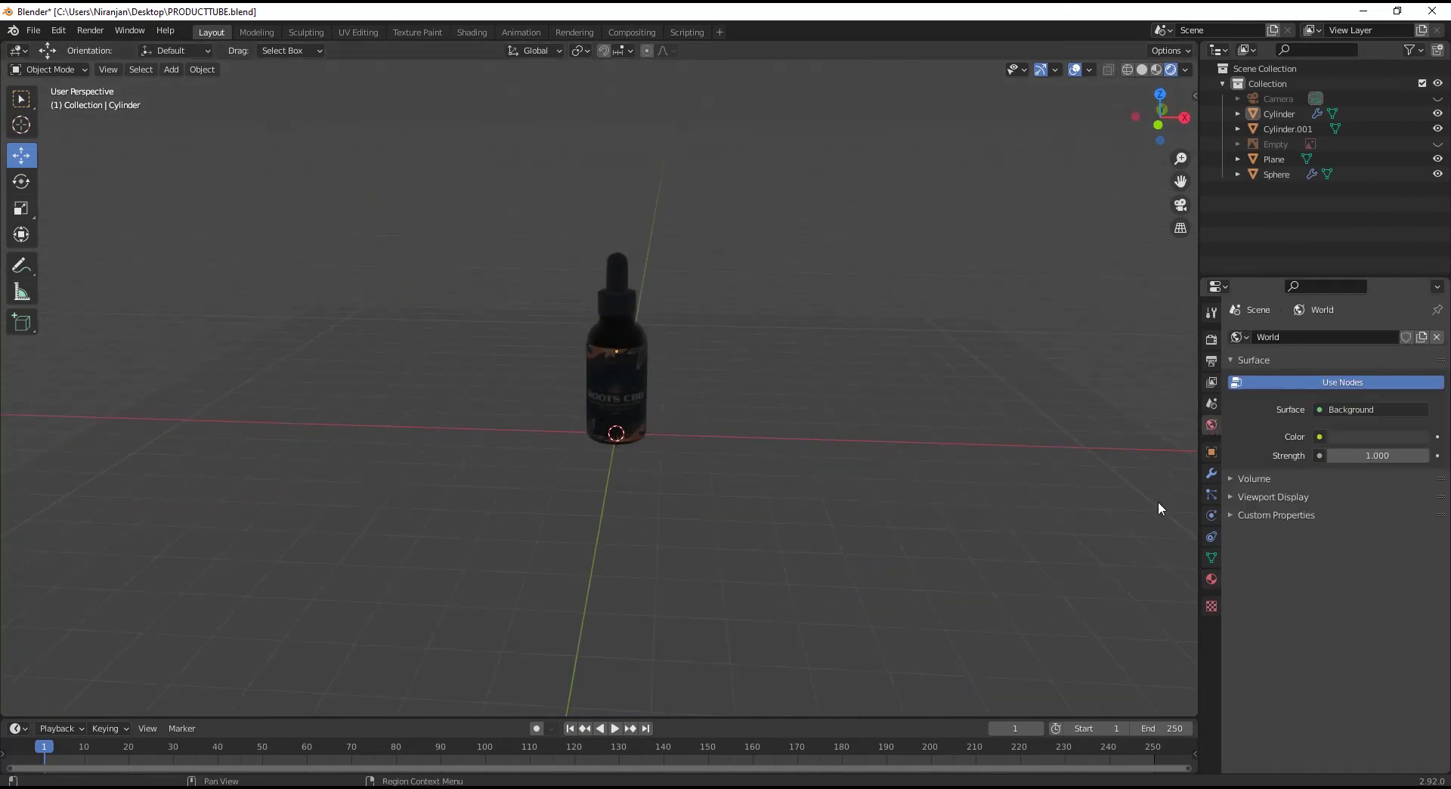
{"action": "left_click", "coordinate": [1320, 437]}
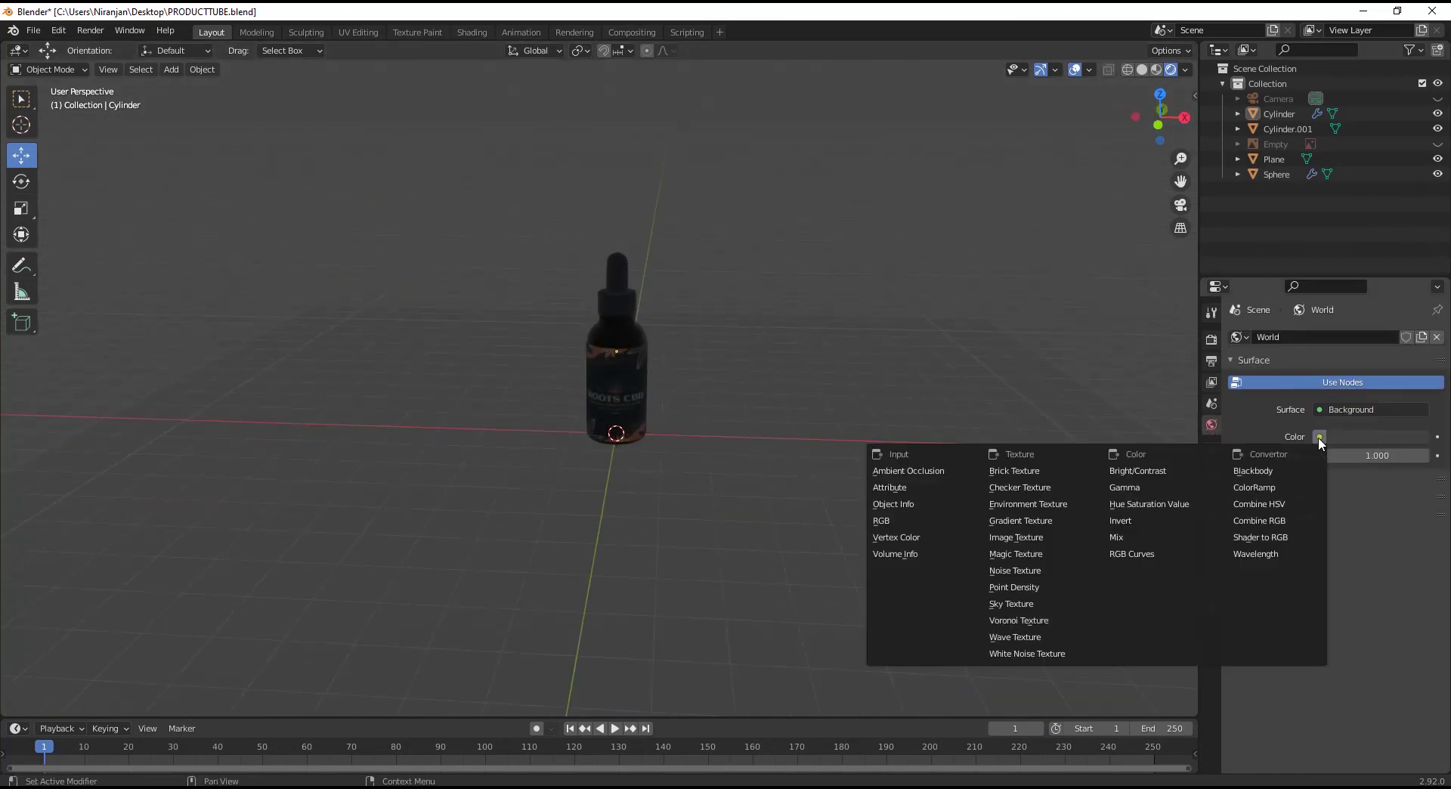
{"action": "left_click", "coordinate": [1013, 505]}
Load studio_country_hall_4k (2).exr from the textures folder inside my drawings on the Desktop as the world environment image.
{"action": "left_click", "coordinate": [1381, 453]}
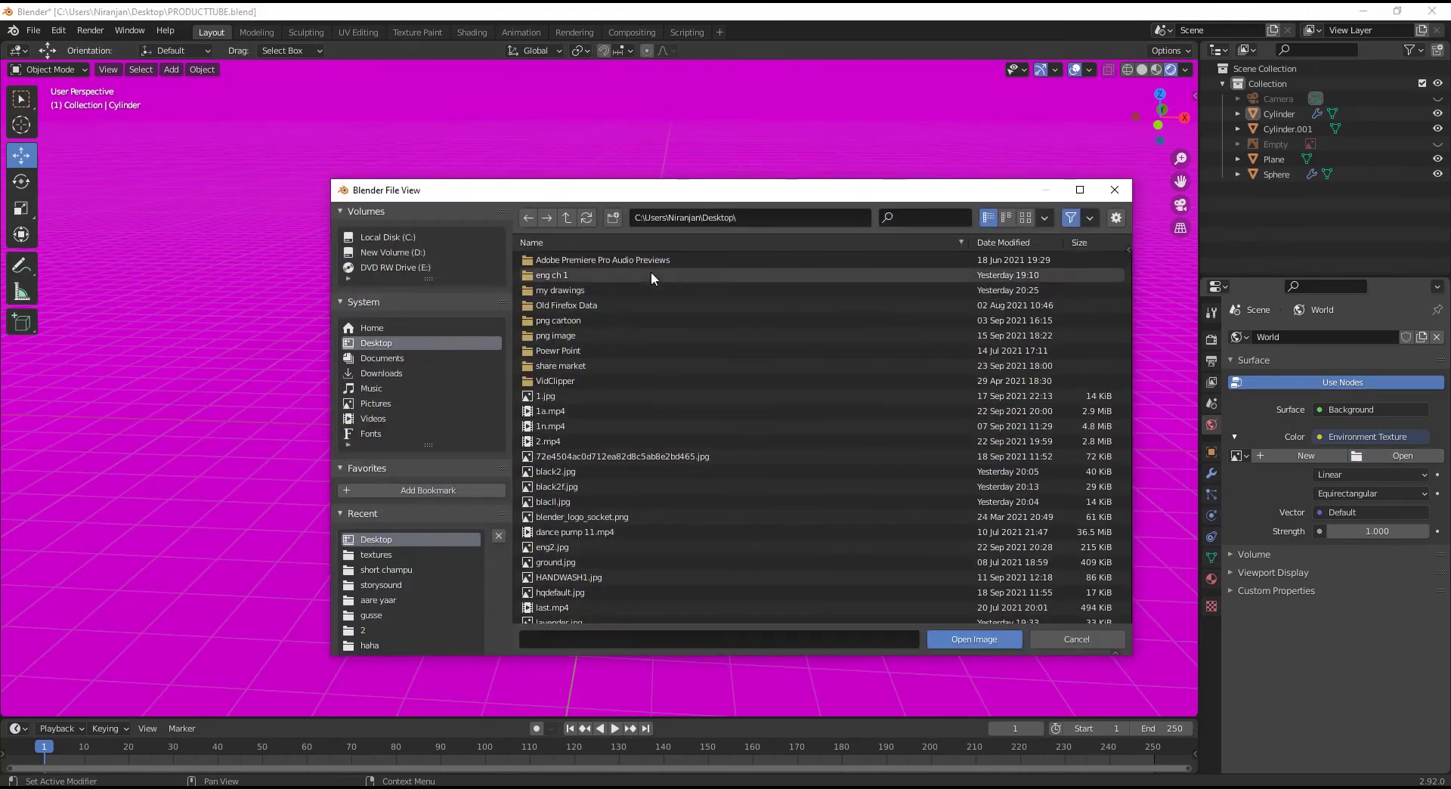
{"action": "left_click", "coordinate": [403, 253]}
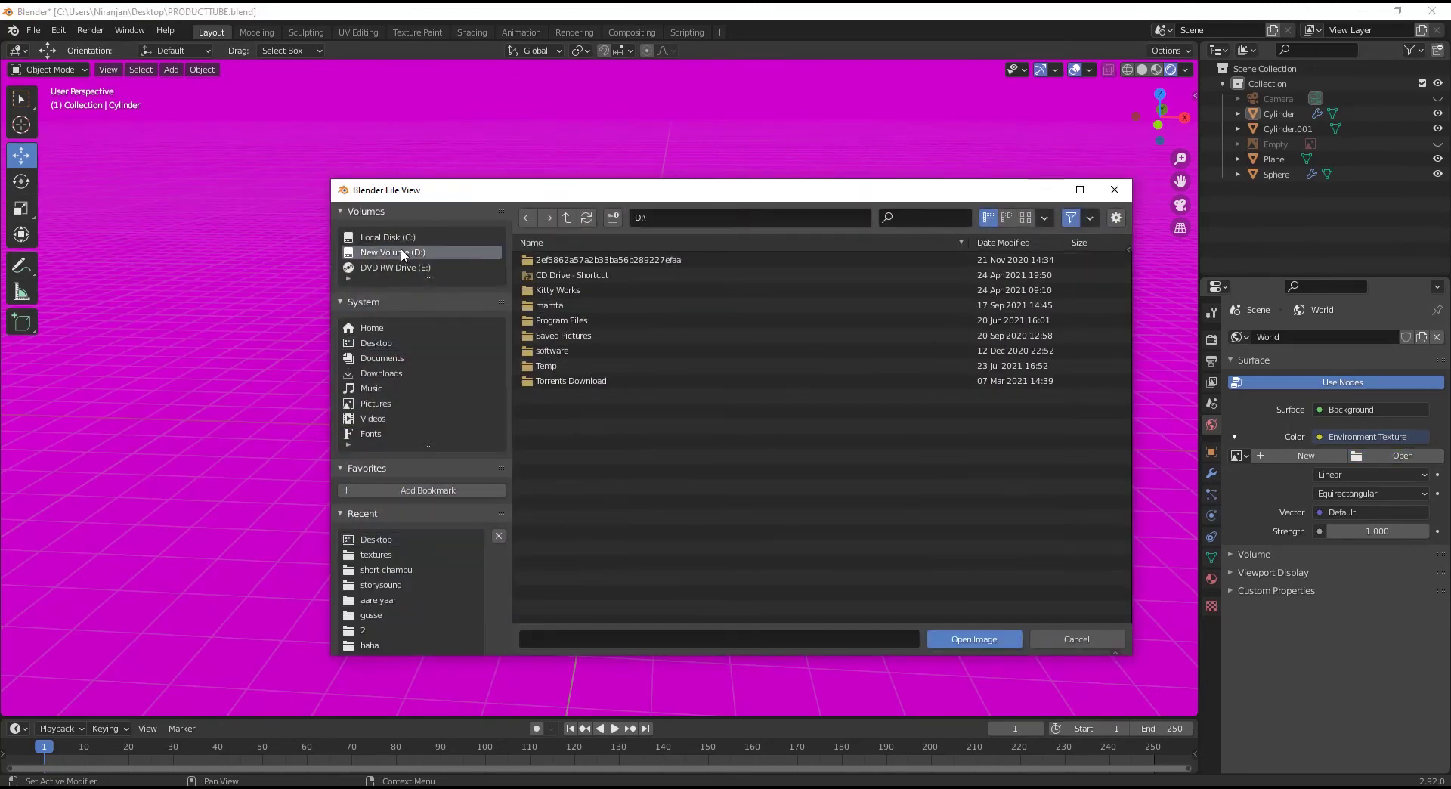
{"action": "left_click", "coordinate": [382, 344]}
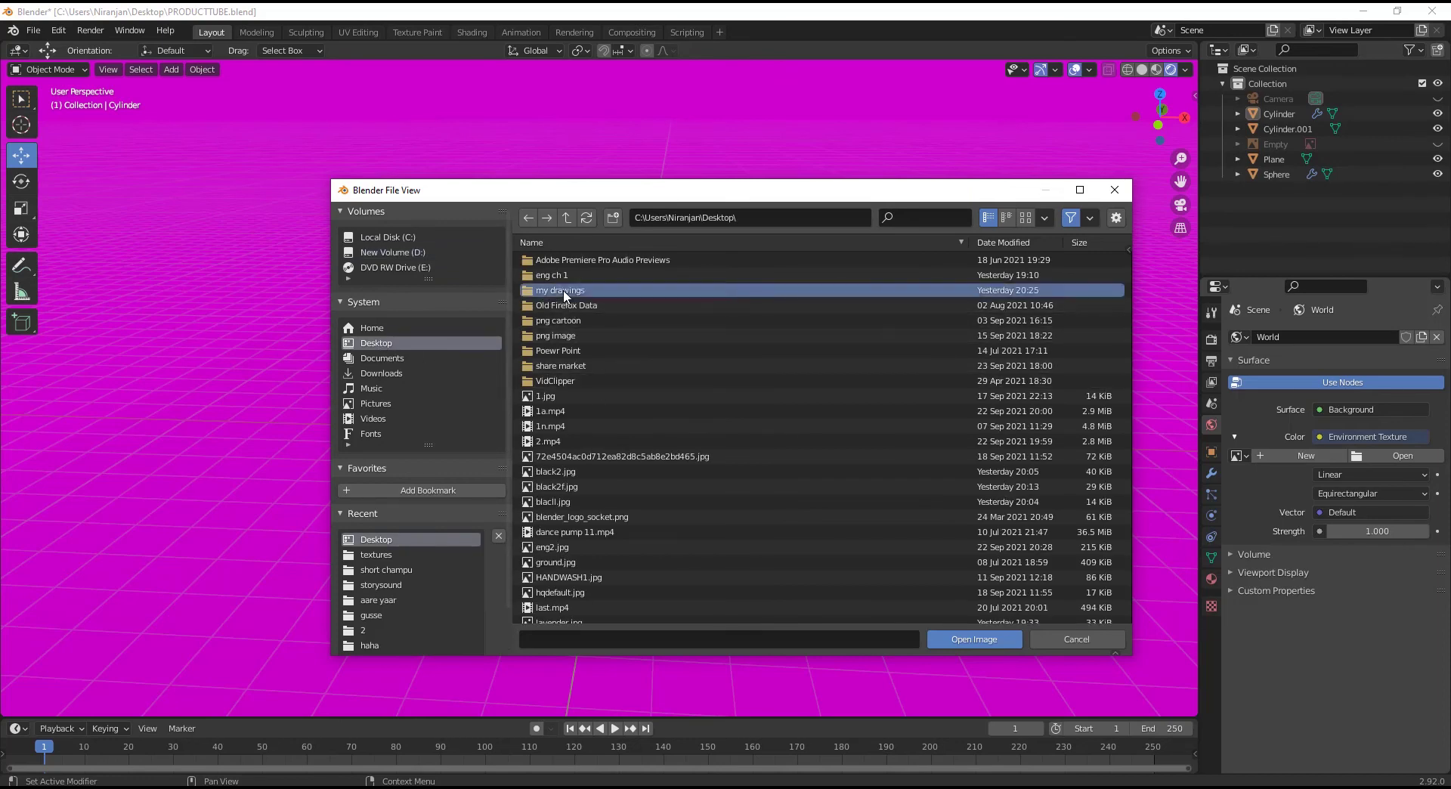
{"action": "left_click", "coordinate": [561, 291]}
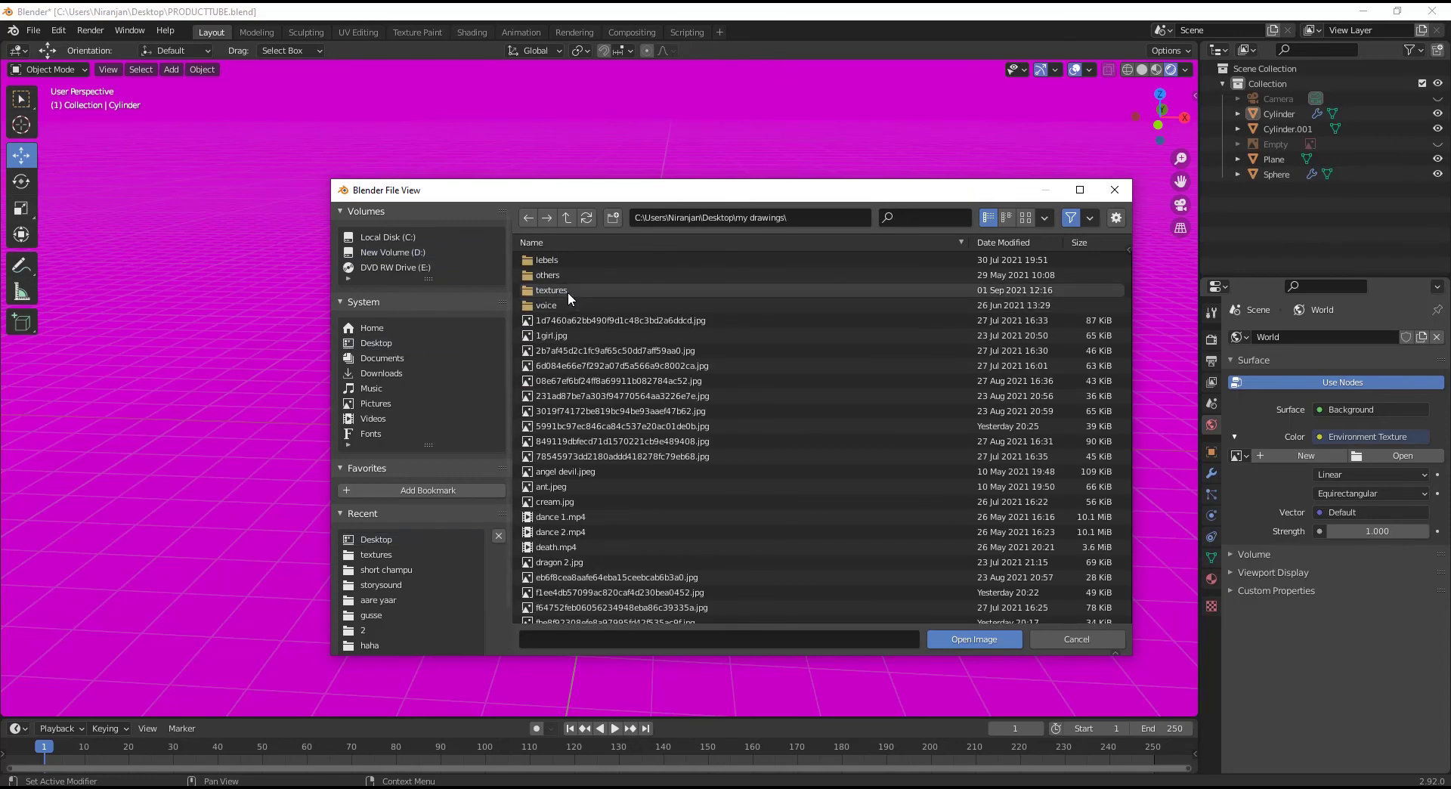
{"action": "left_click", "coordinate": [569, 292]}
{"action": "left_click", "coordinate": [603, 441]}
{"action": "double_click", "coordinate": [603, 442]}
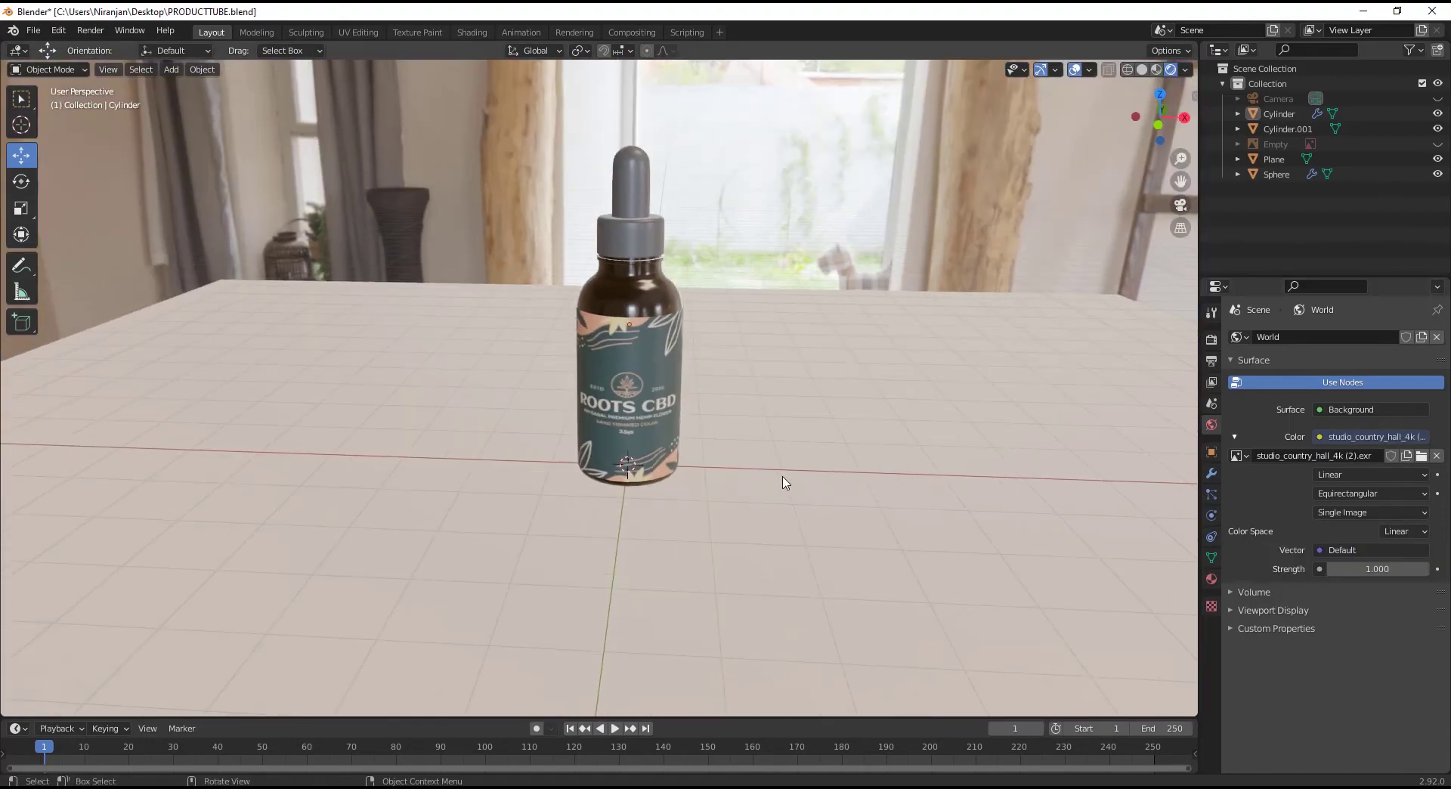
{"action": "middle_click_drag", "start_coordinate": [783, 483], "coordinate": [705, 436]}
{"action": "middle_click_drag", "start_coordinate": [898, 304], "coordinate": [768, 353]}
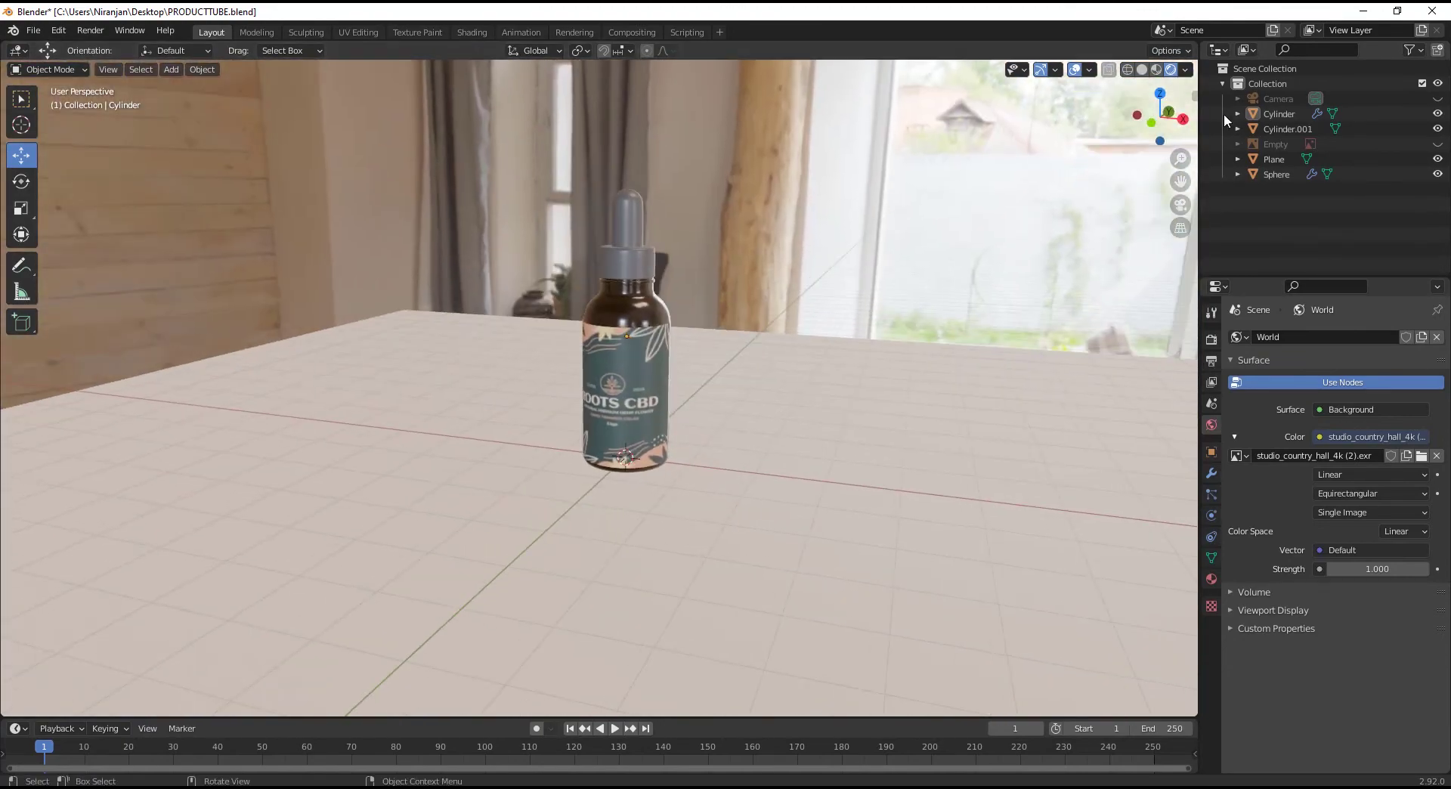
Set the render engine to Cycles and select the ground plane.
{"action": "left_click", "coordinate": [1212, 342]}
{"action": "left_click", "coordinate": [1341, 334]}
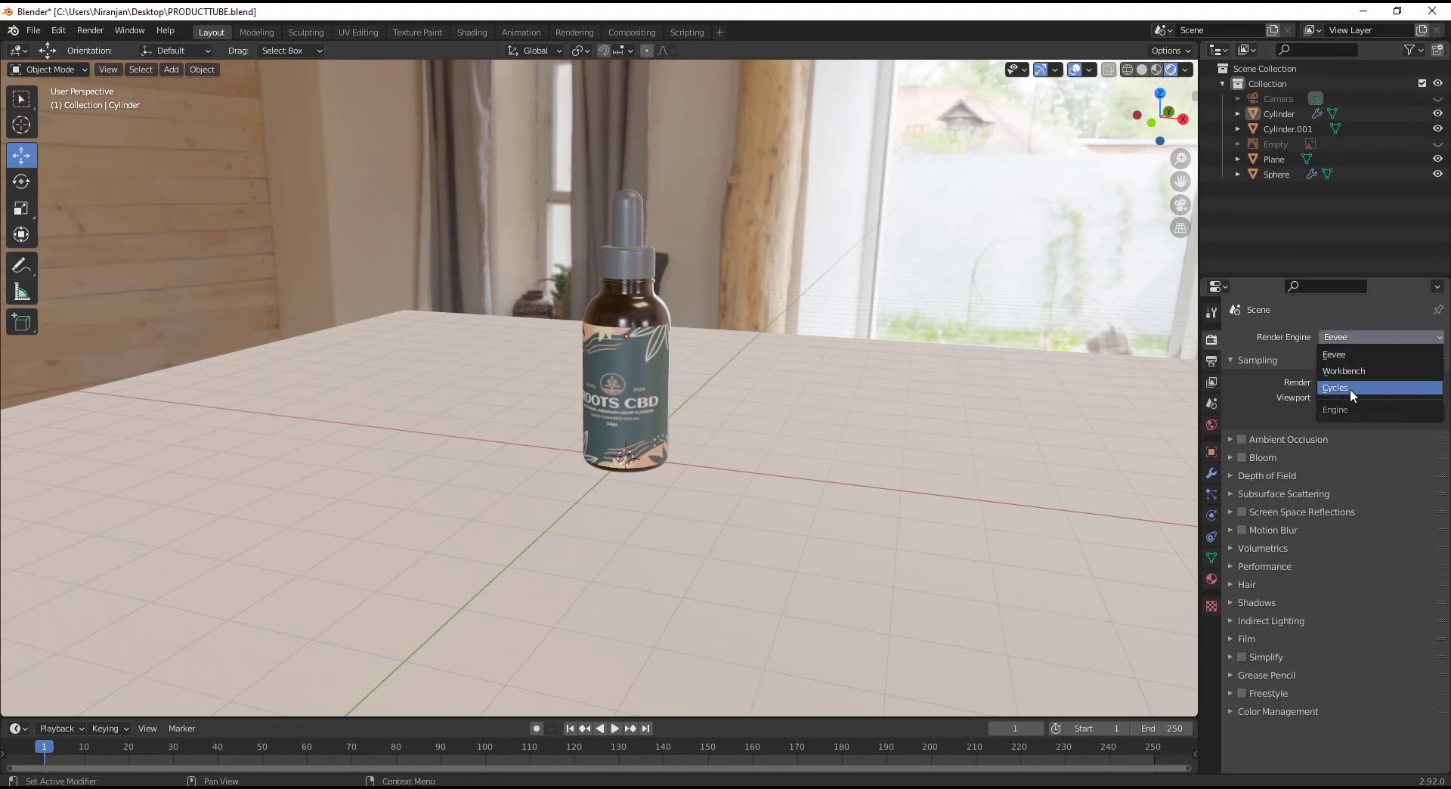
{"action": "left_click", "coordinate": [1350, 388]}
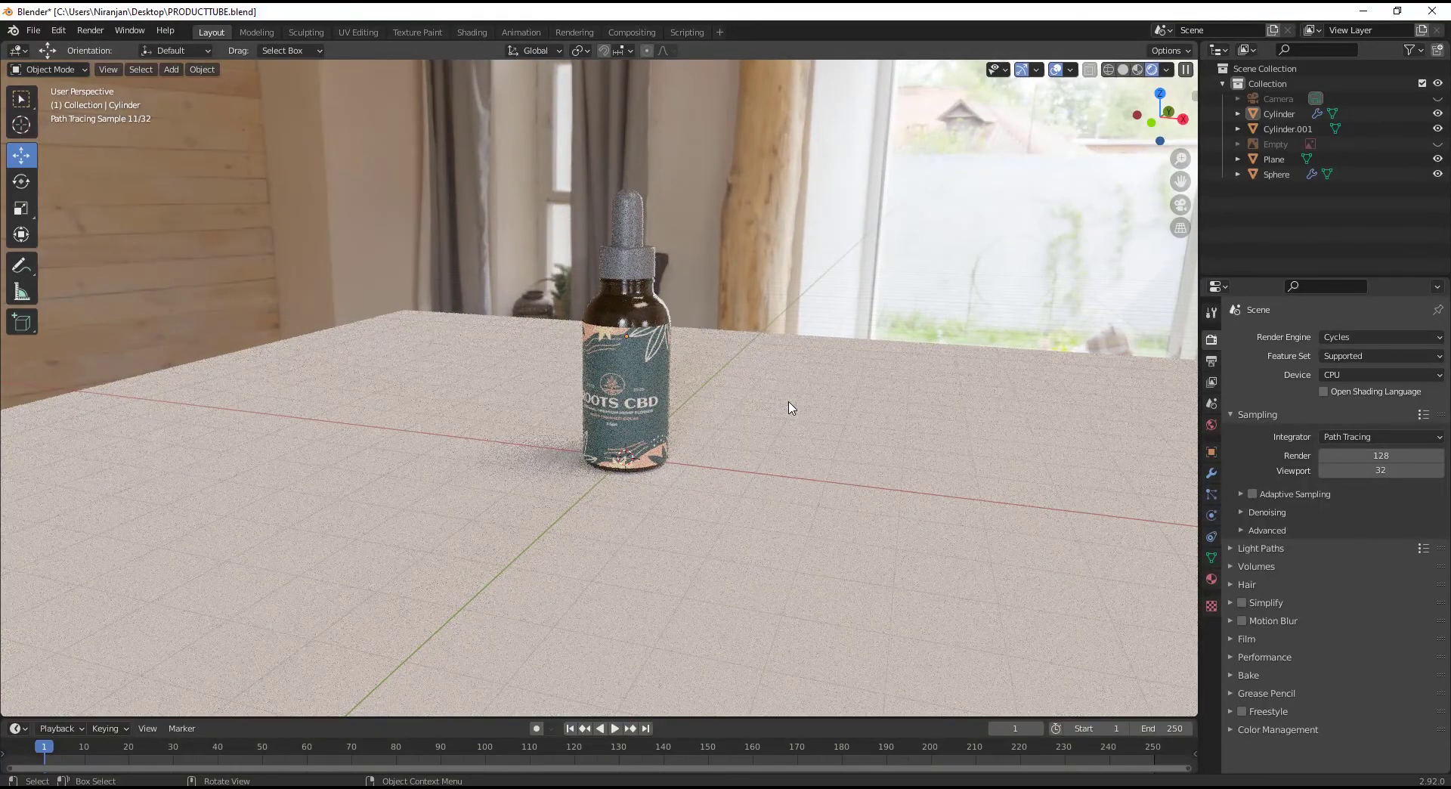
{"action": "left_click", "coordinate": [877, 462]}
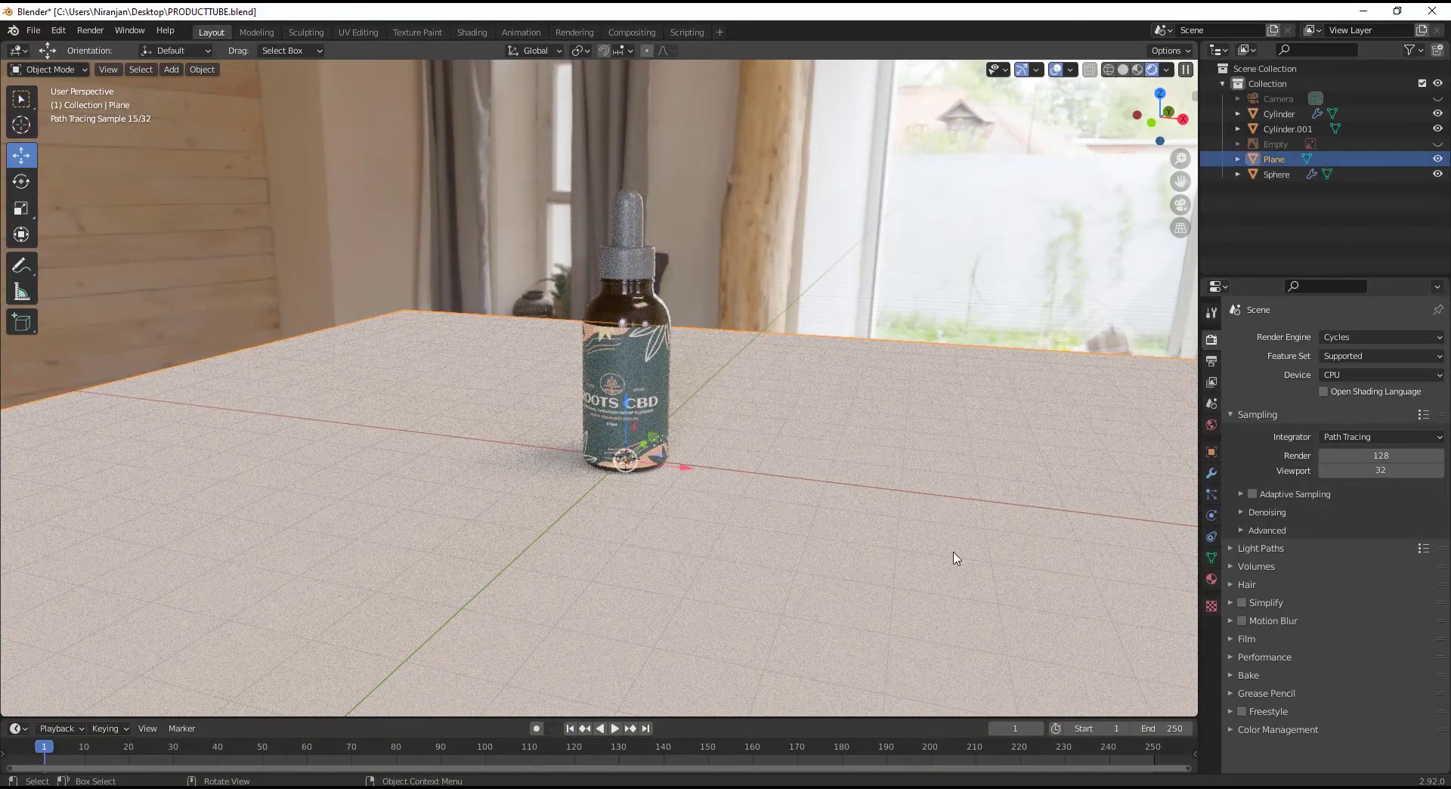
Give the ground plane a new material with a pale pink base color.
{"action": "left_click", "coordinate": [1211, 579]}
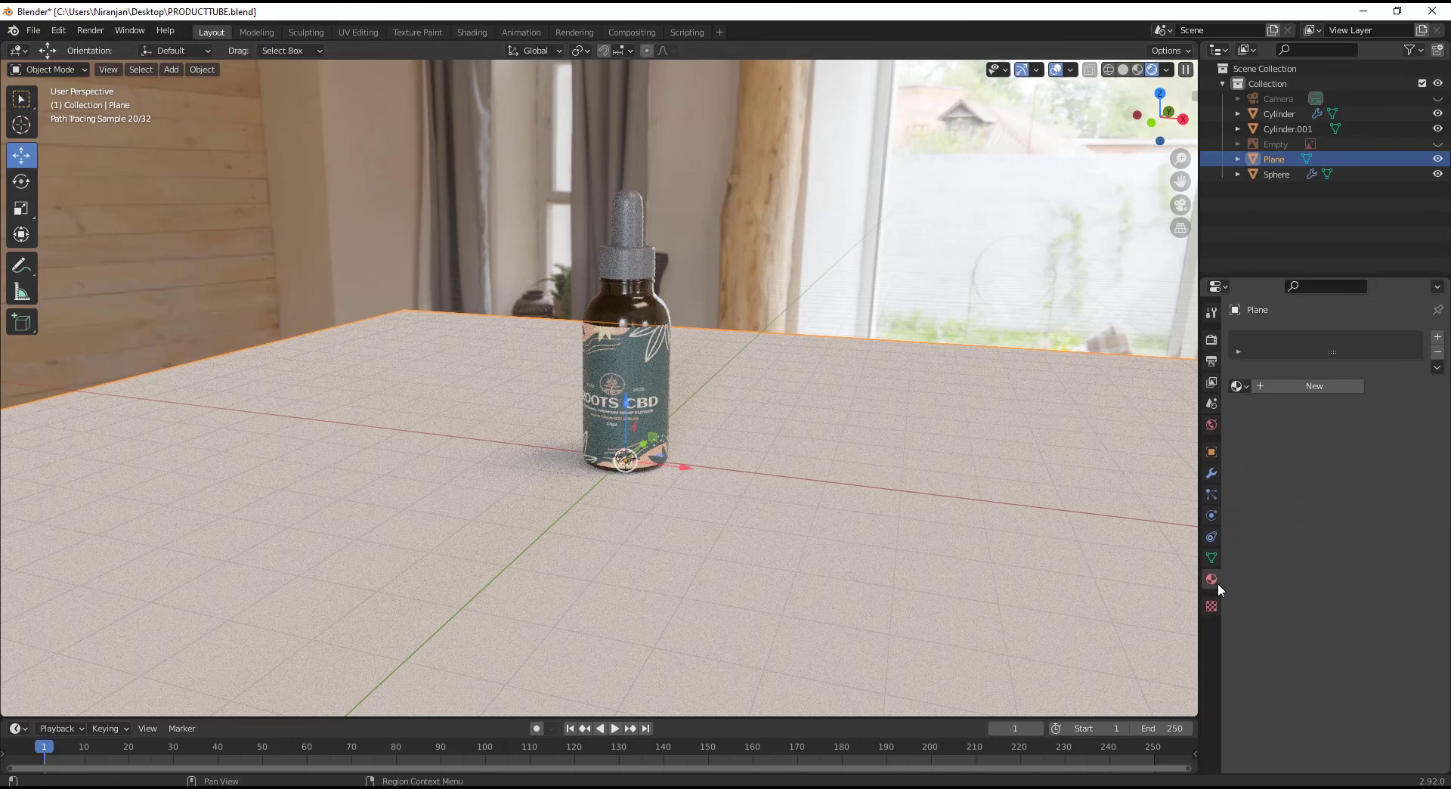
{"action": "left_click", "coordinate": [1314, 387]}
{"action": "left_click", "coordinate": [1362, 514]}
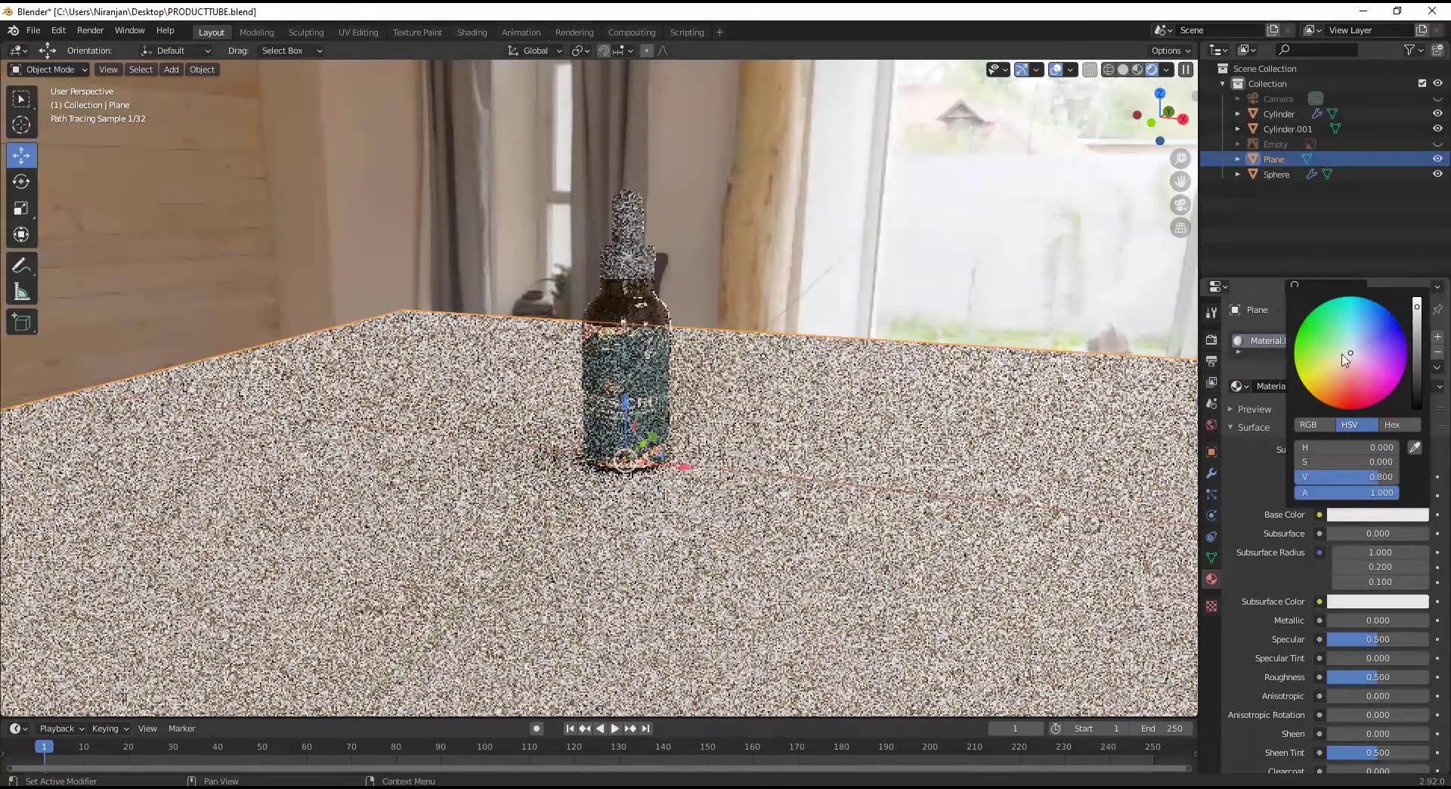
{"action": "left_click", "coordinate": [1353, 360]}
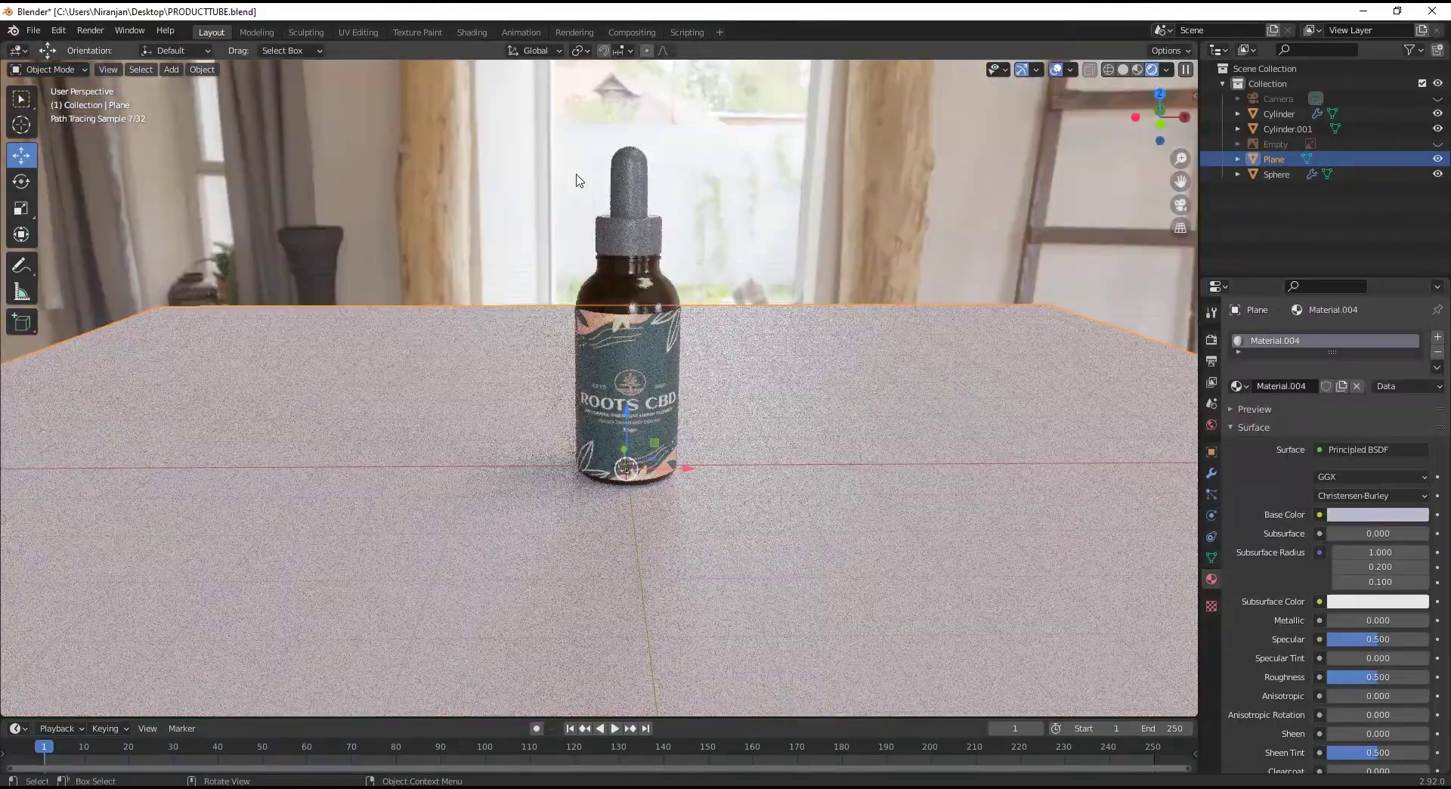
Select the dropper cap and darken the gray base color of its material.
{"action": "left_click", "coordinate": [627, 205]}
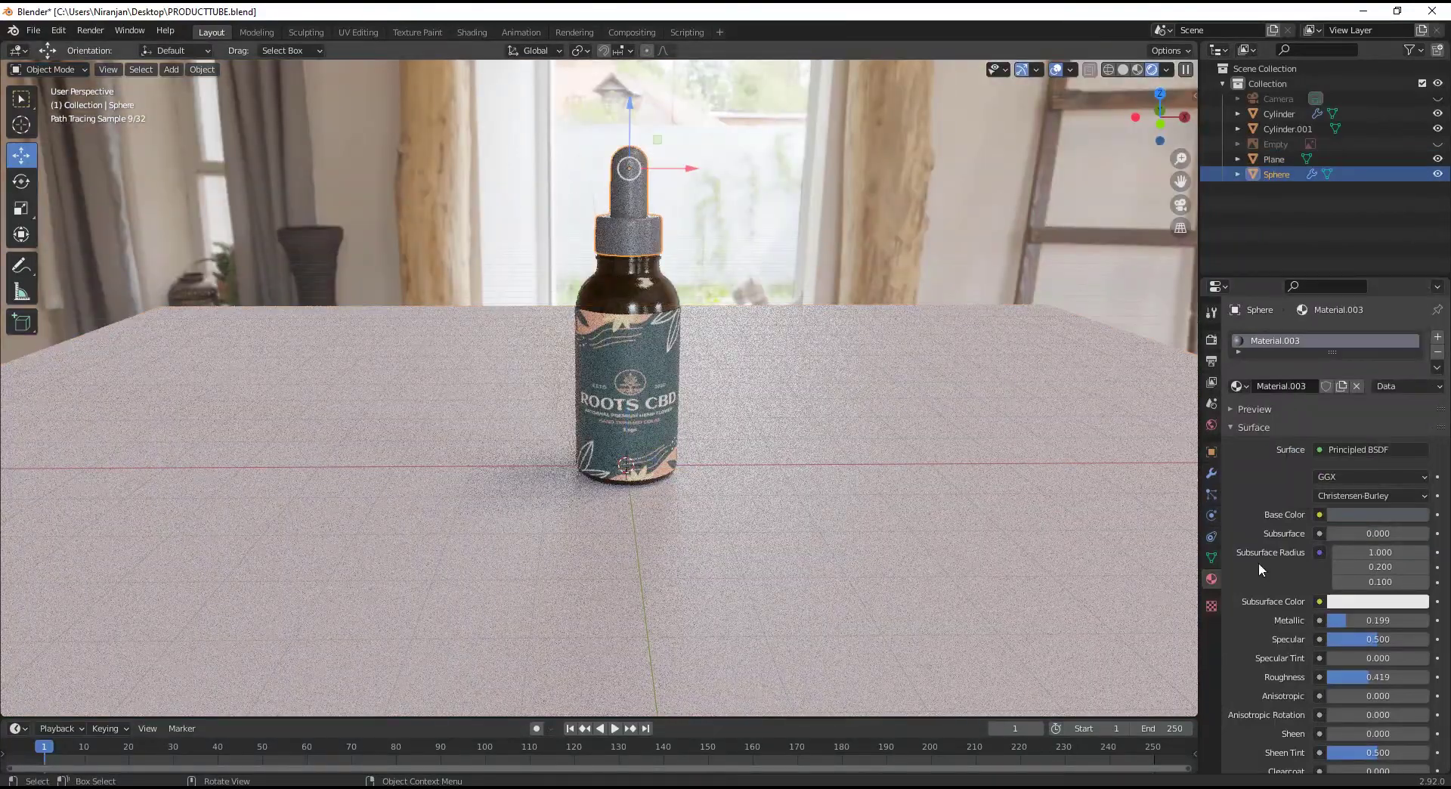
{"action": "left_click", "coordinate": [1377, 517]}
{"action": "left_click", "coordinate": [1419, 373]}
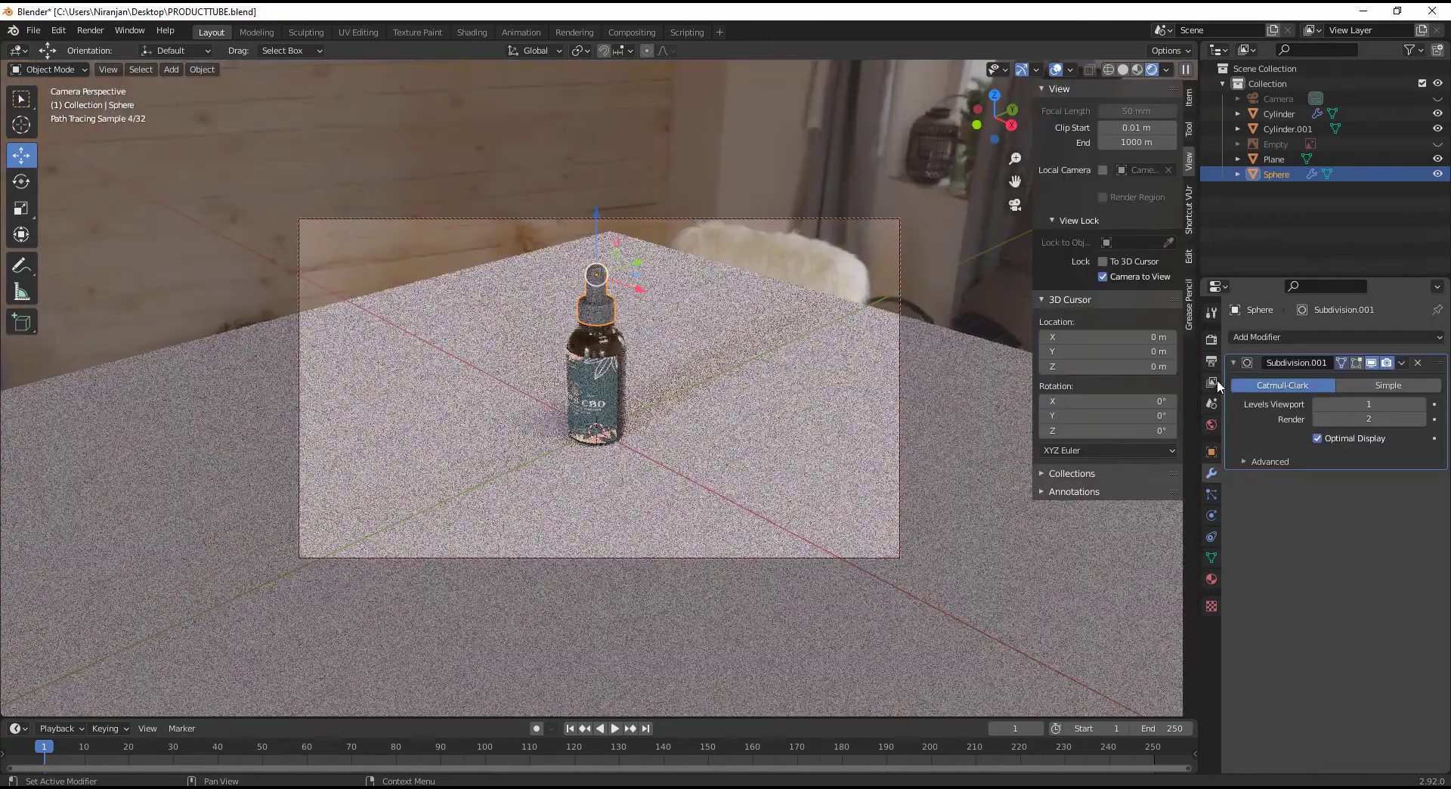
Look through the camera with Camera to View locked, and set the output's X resolution to 1080 px for a square frame.
{"action": "left_click", "coordinate": [1212, 382]}
{"action": "left_click", "coordinate": [1212, 362]}
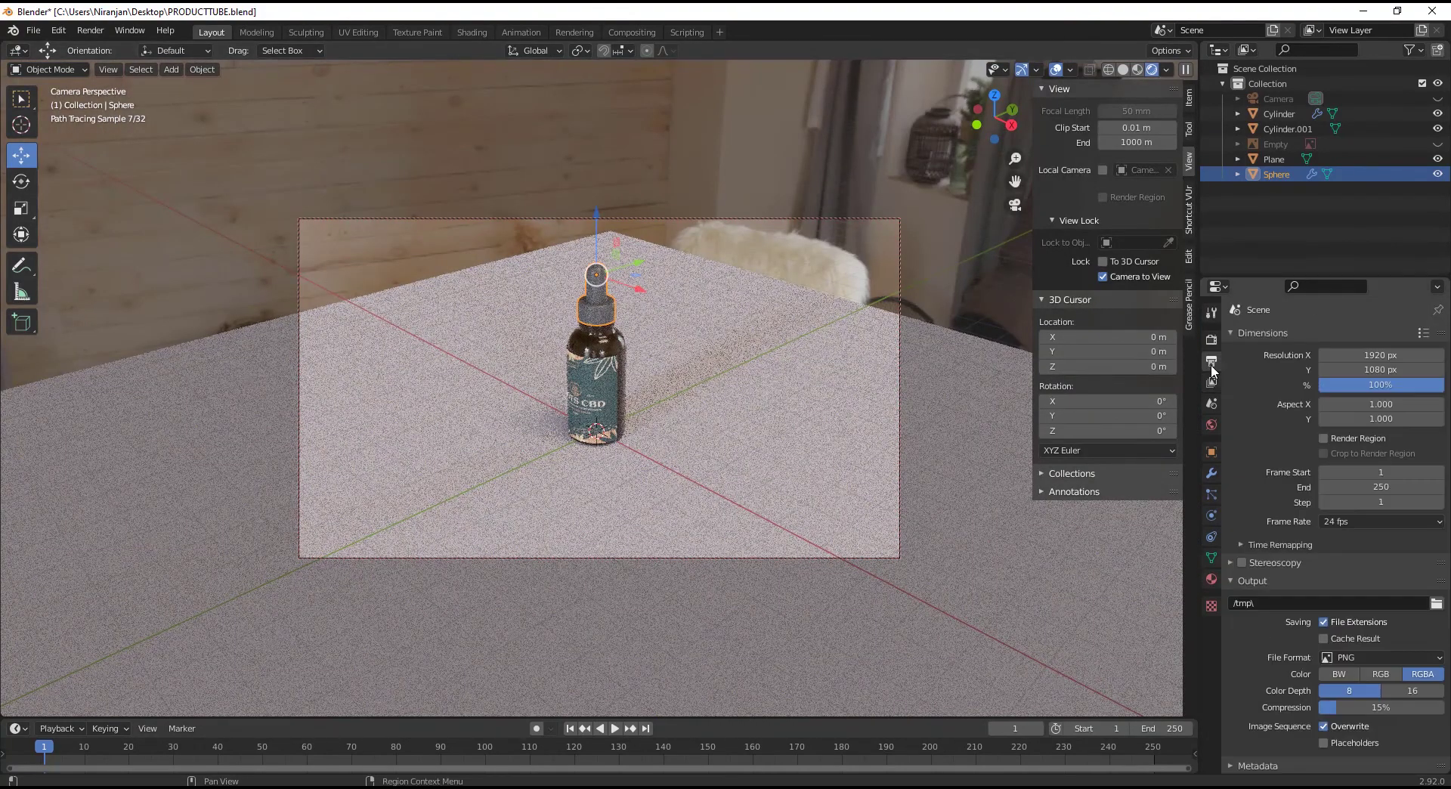
{"action": "double_click", "coordinate": [1381, 355]}
{"action": "type", "text": "1"}
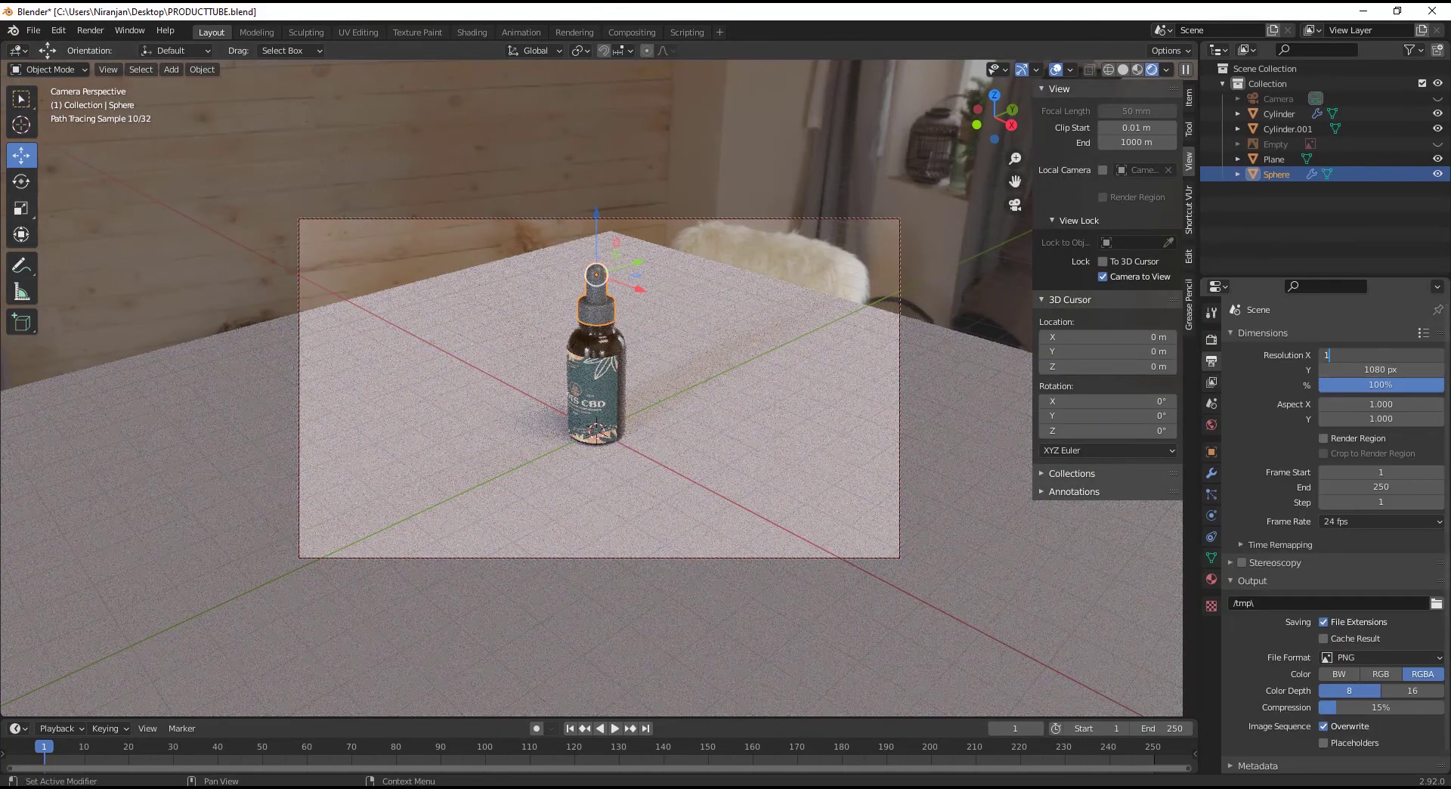
{"action": "type", "text": "080"}
{"action": "key", "text": "Return"}
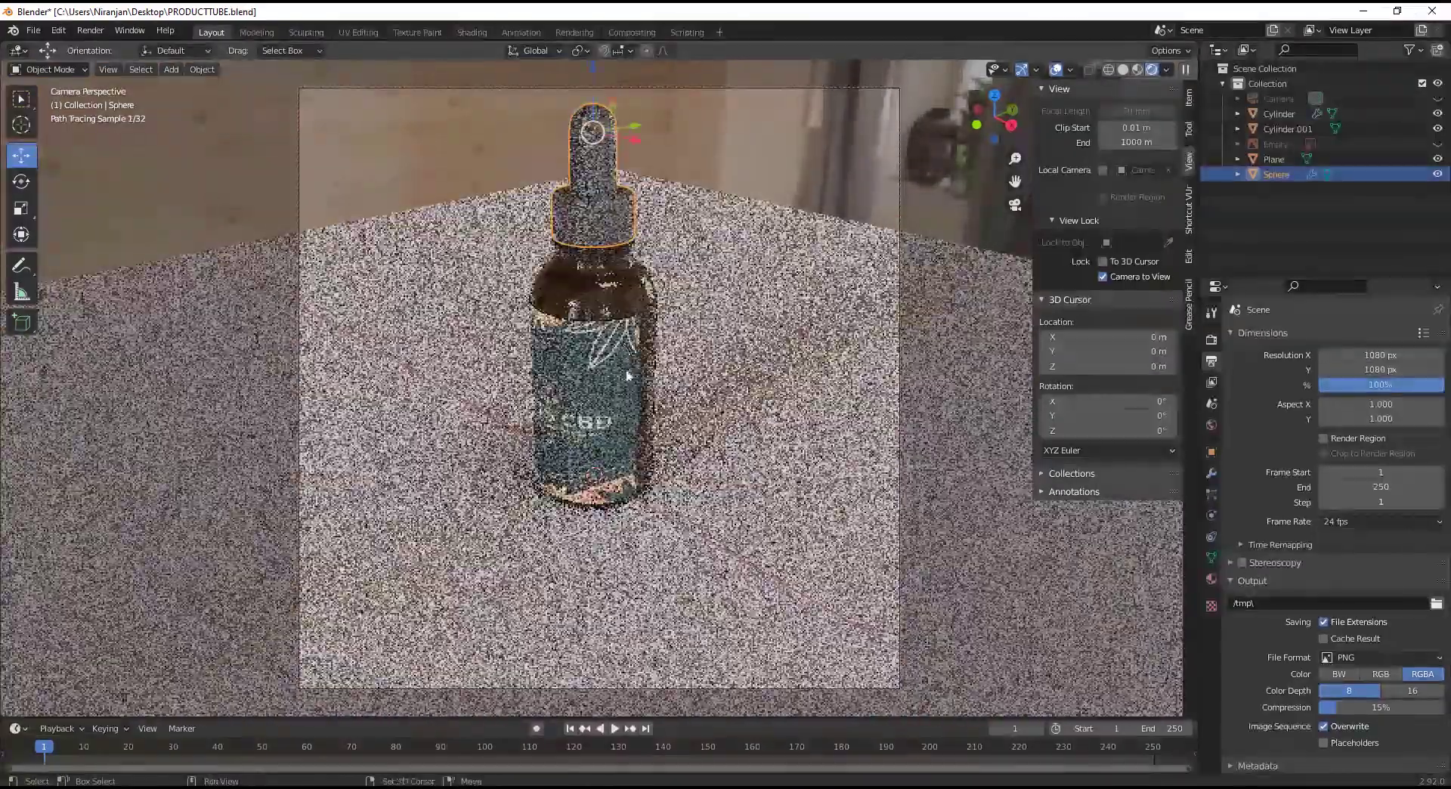
Reposition the camera for a low, close front view with the bottle centered in the square frame.
{"action": "middle_click_drag", "start_coordinate": [611, 355], "coordinate": [710, 495]}
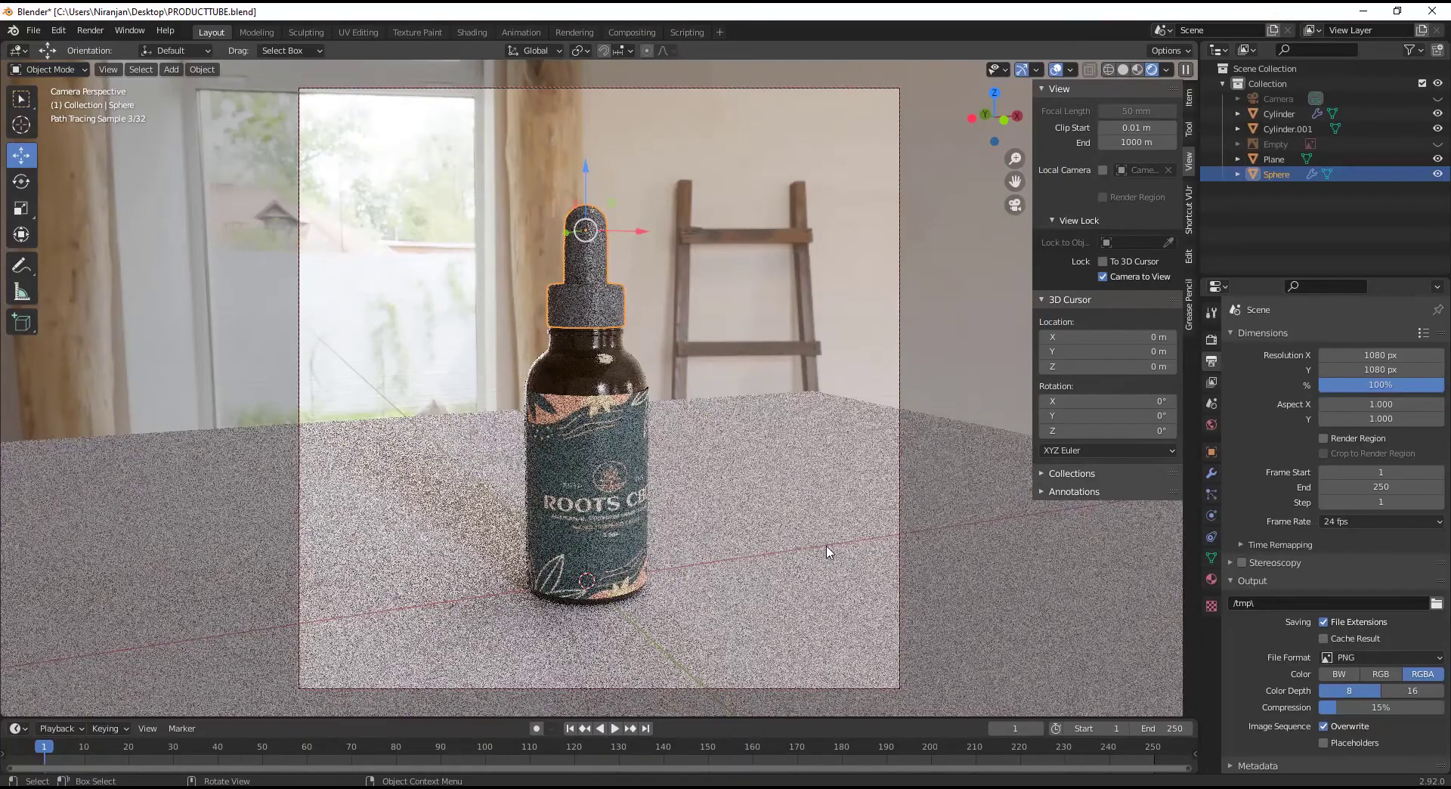
{"action": "middle_click_drag", "start_coordinate": [711, 504], "coordinate": [738, 477], "text": "shift"}
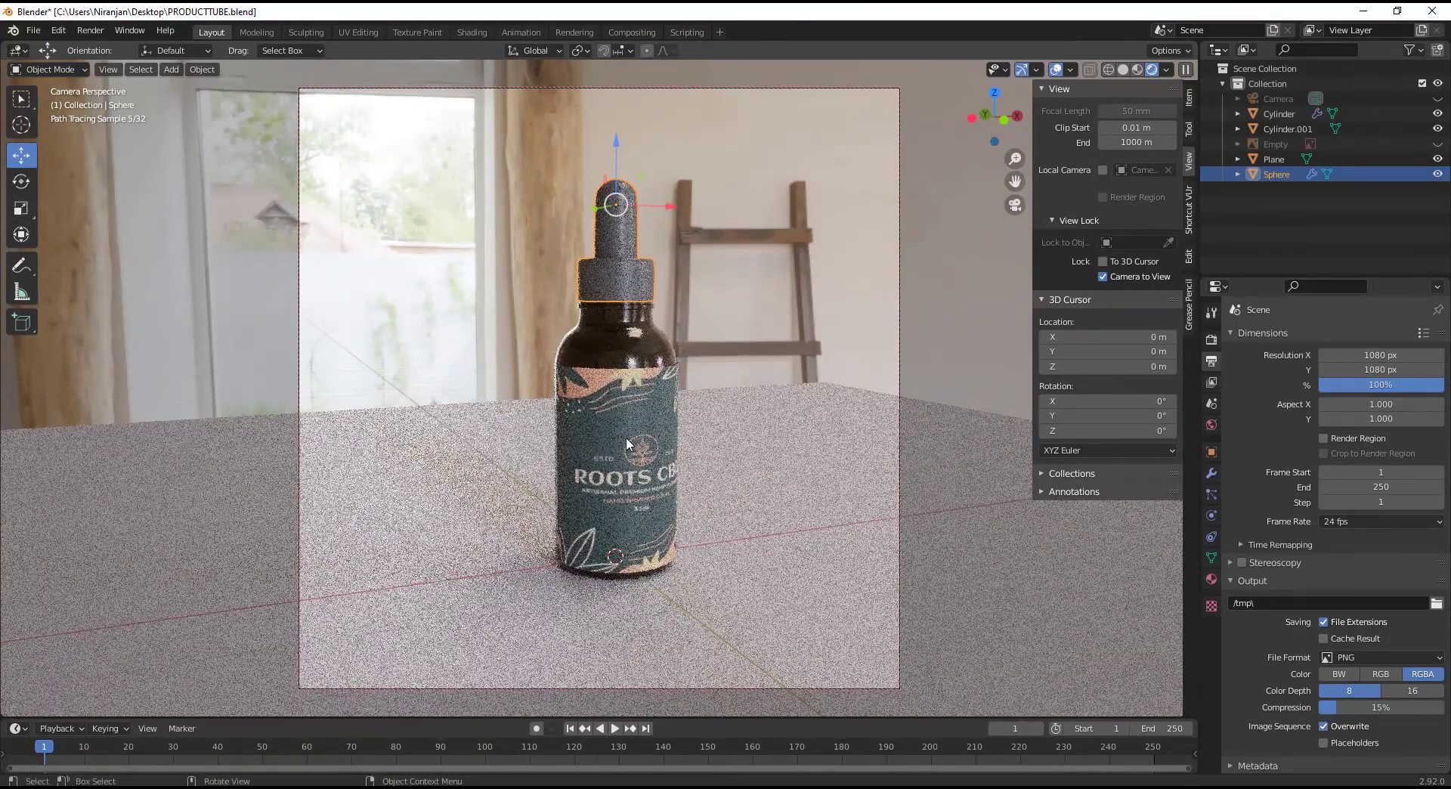
{"action": "middle_click_drag", "start_coordinate": [646, 429], "coordinate": [632, 434], "text": "shift"}
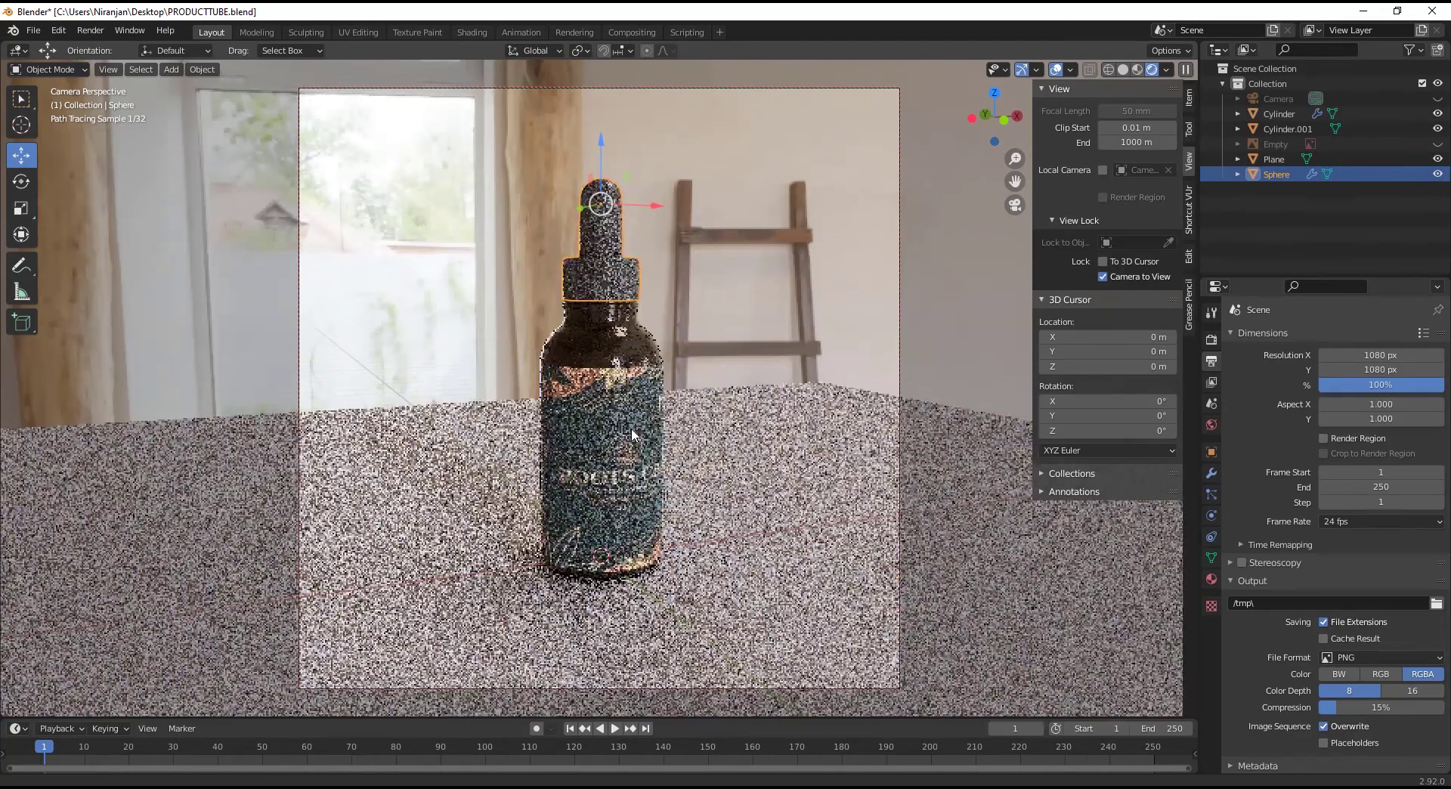
Render the current frame from the camera and fit the whole image in the render window.
{"action": "key", "text": "F12"}
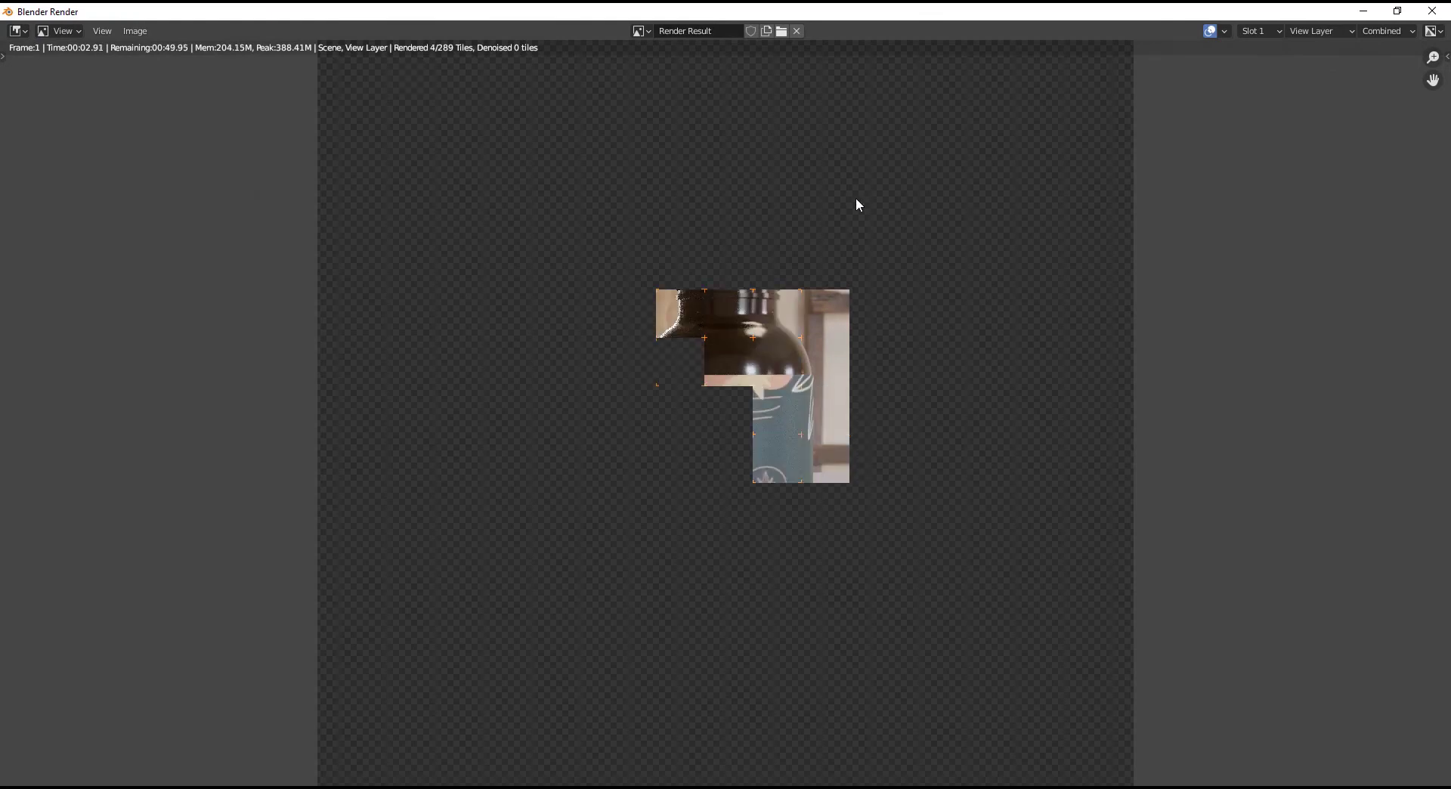
{"action": "scroll", "coordinate": [859, 227], "scroll_direction": "down", "scroll_amount": 2}
{"action": "scroll", "coordinate": [931, 341], "scroll_direction": "up", "scroll_amount": 1}
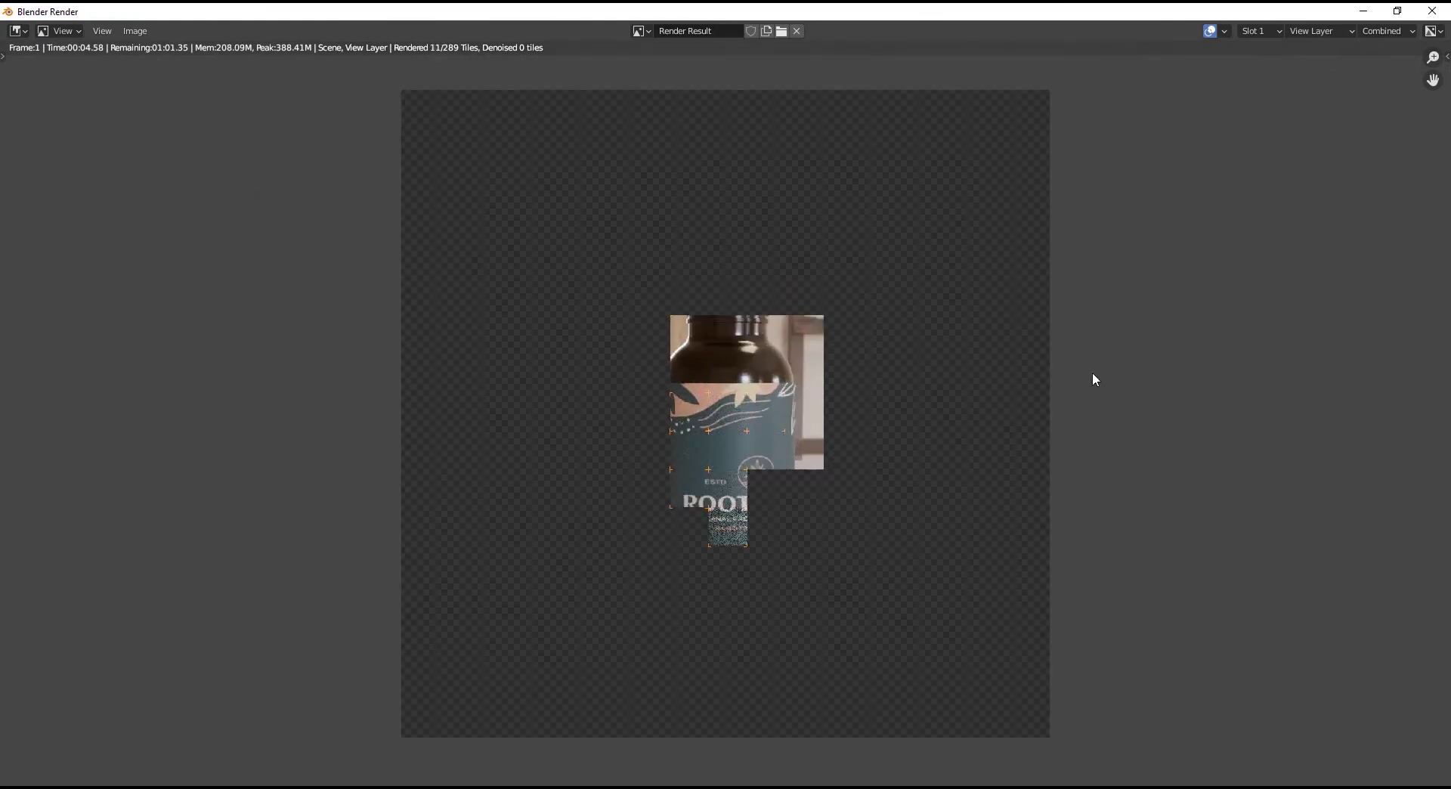